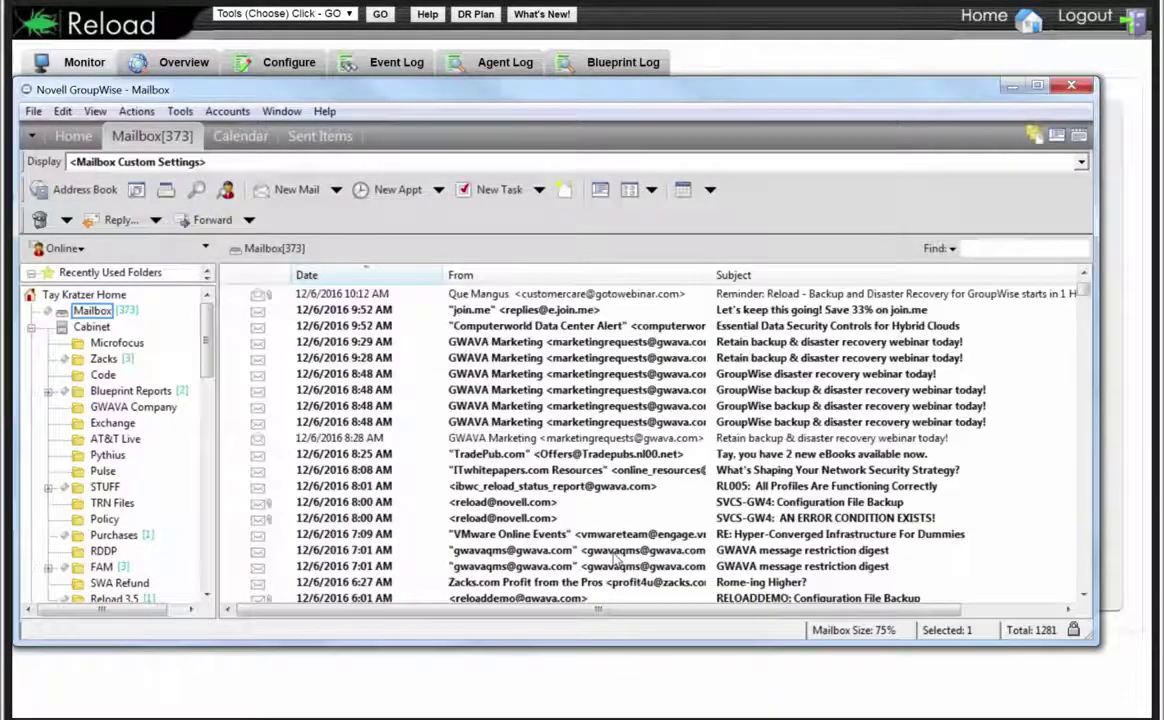
# Delete and empty the 12/5/2016 3:38 PM message "Fwd: JIRA- (RET-3338) Add LDAP user authentication to Active Directory" from the Mailbox
pyautogui.scroll(3, 600, 550)
pyautogui.scroll(-1, 548, 530)
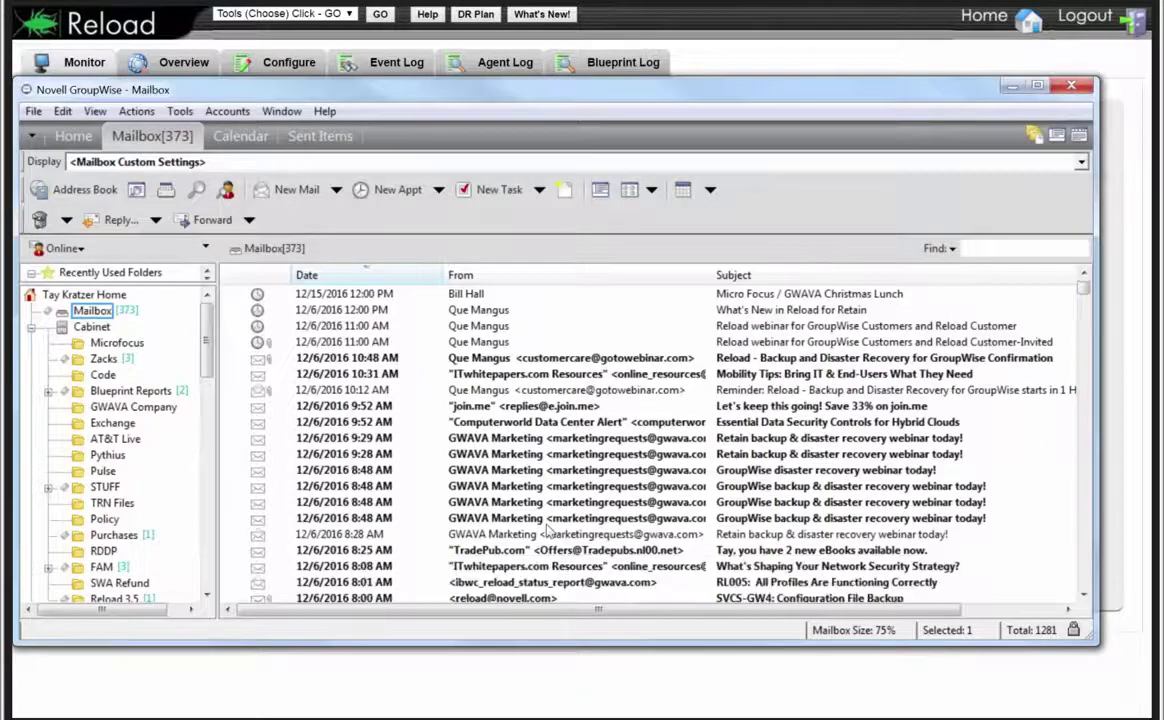
pyautogui.scroll(-8, 548, 530)
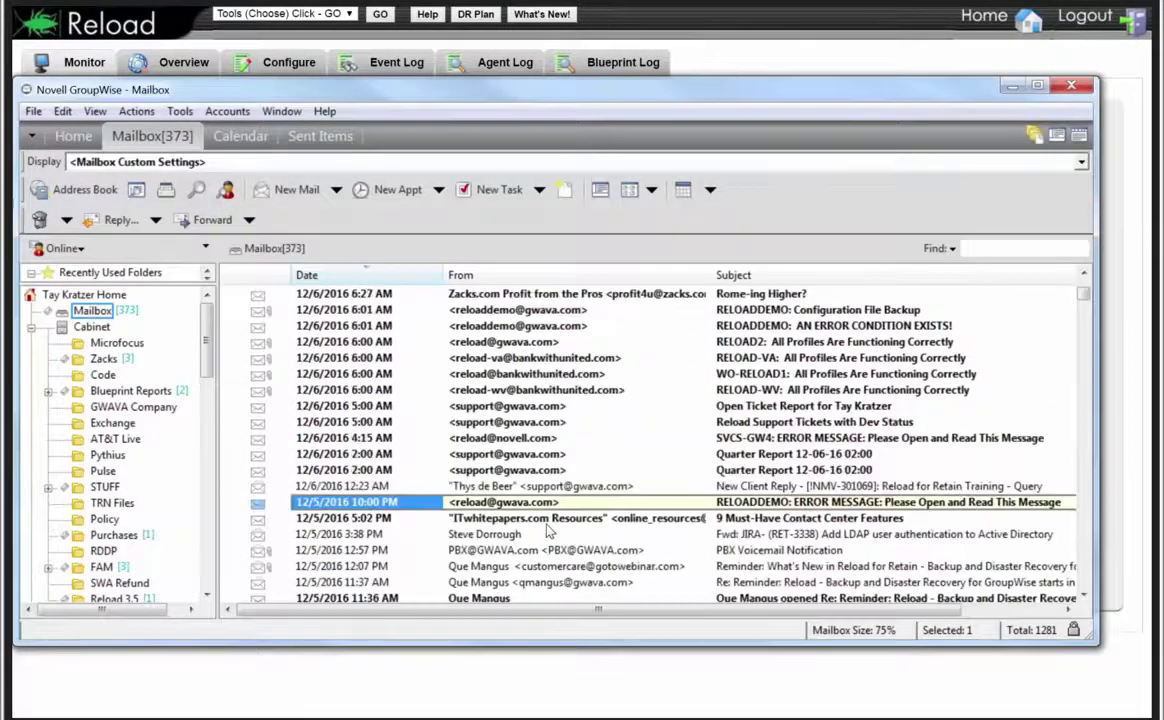
pyautogui.scroll(-1, 548, 530)
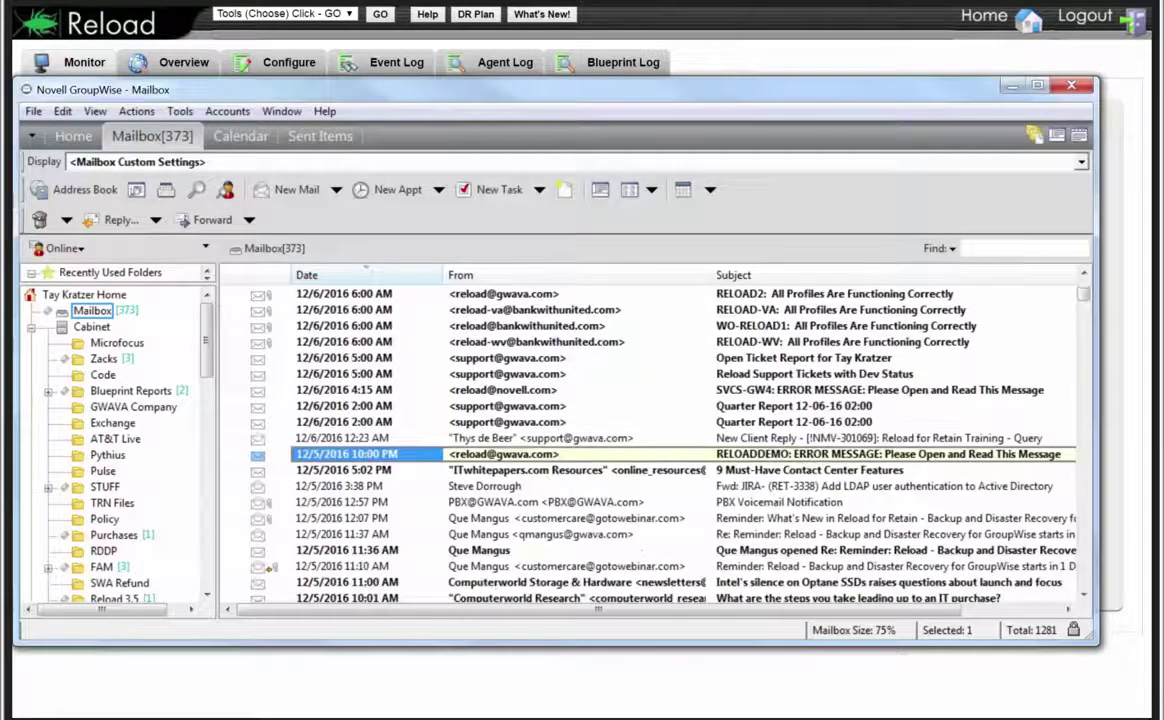
pyautogui.click(340, 486)
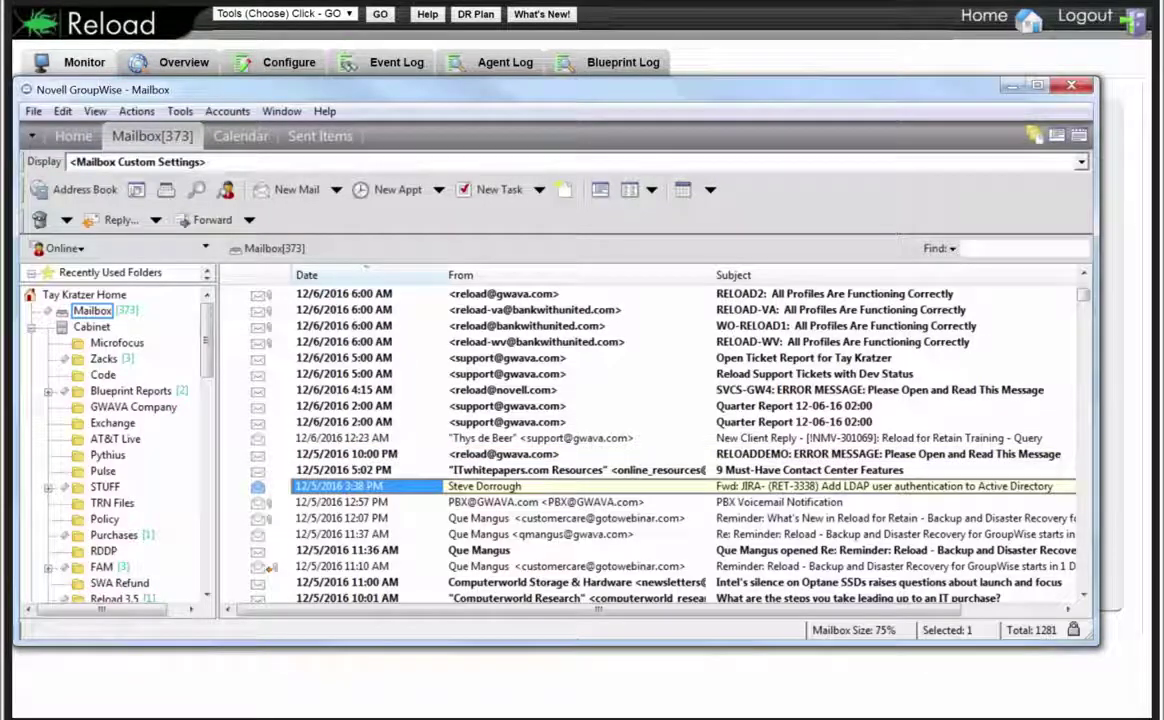
pyautogui.rightClick(354, 487)
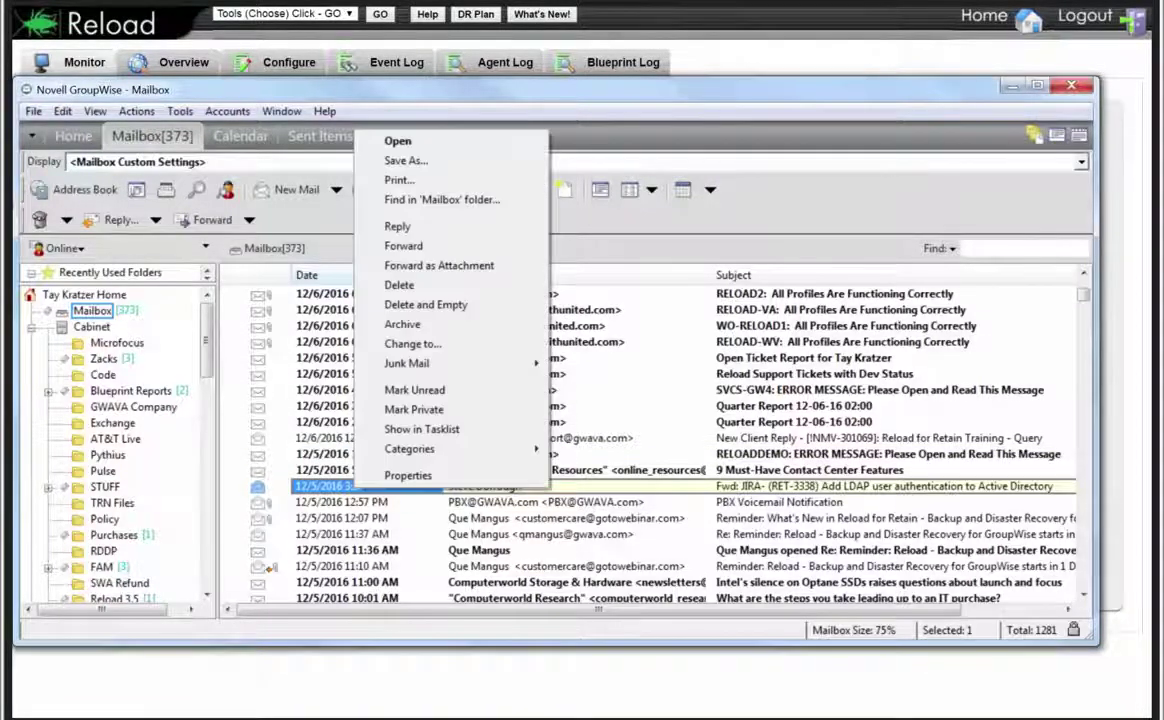
pyautogui.press('Escape')
pyautogui.scroll(-10, 115, 440)
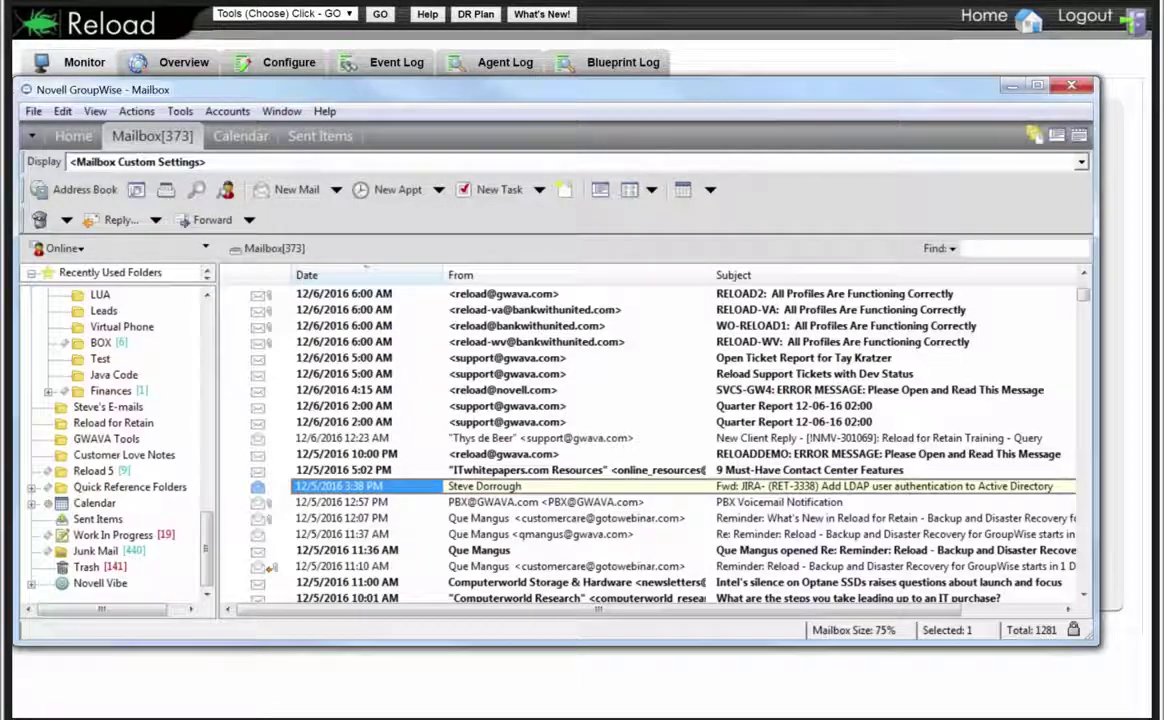
pyautogui.hotkey('shift', 'F10')
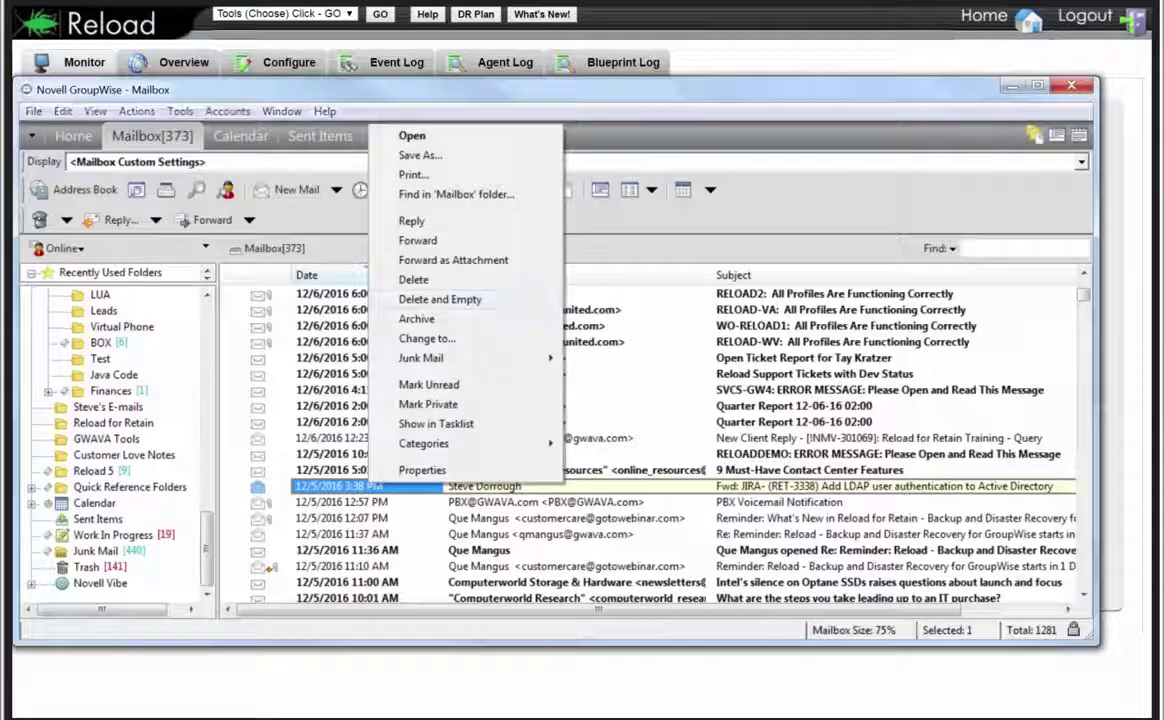
pyautogui.press('Return')
pyautogui.press('Return')
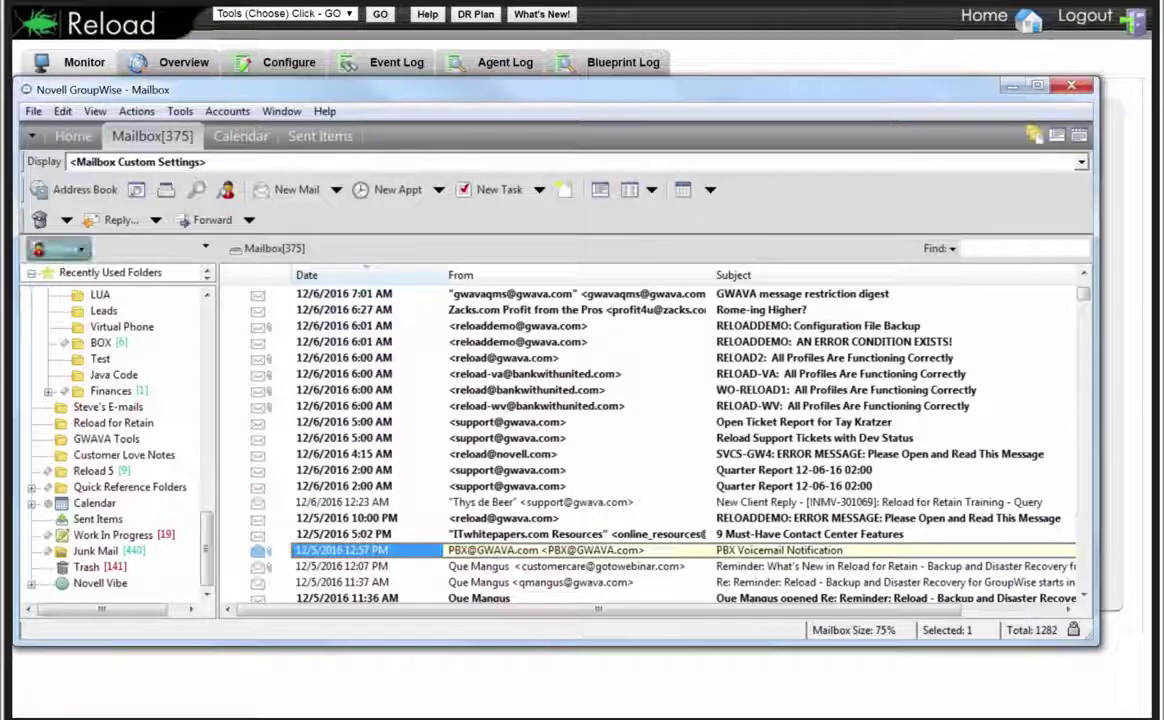
# Switch the GroupWise mailbox from Online mode to Backup mode
pyautogui.click(62, 248)
pyautogui.press('Down')
pyautogui.press('Down')
pyautogui.press('Down')
pyautogui.press('Down')
pyautogui.press('Down')
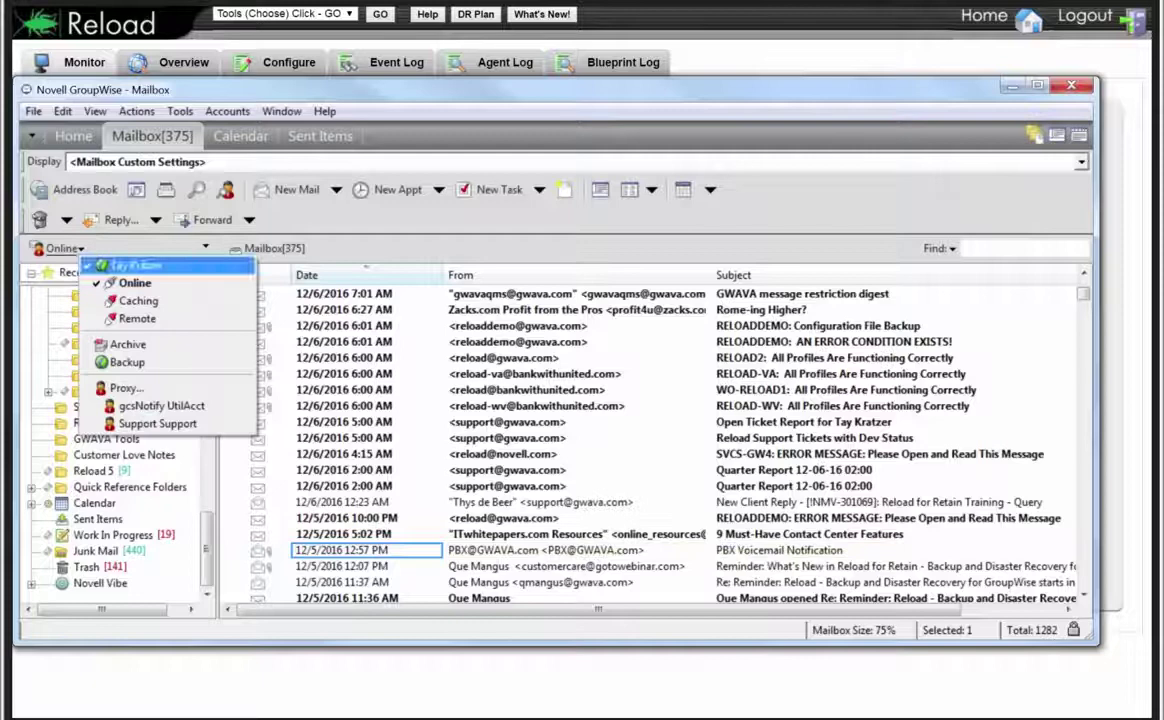
pyautogui.press('Down')
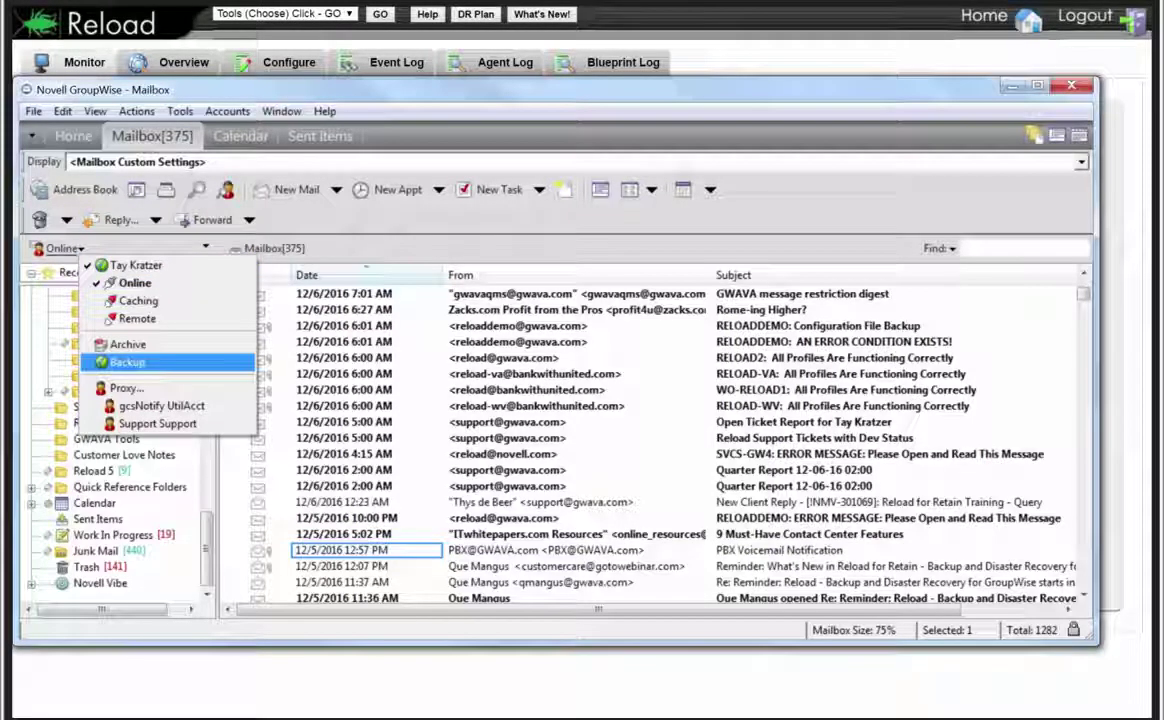
pyautogui.press('Return')
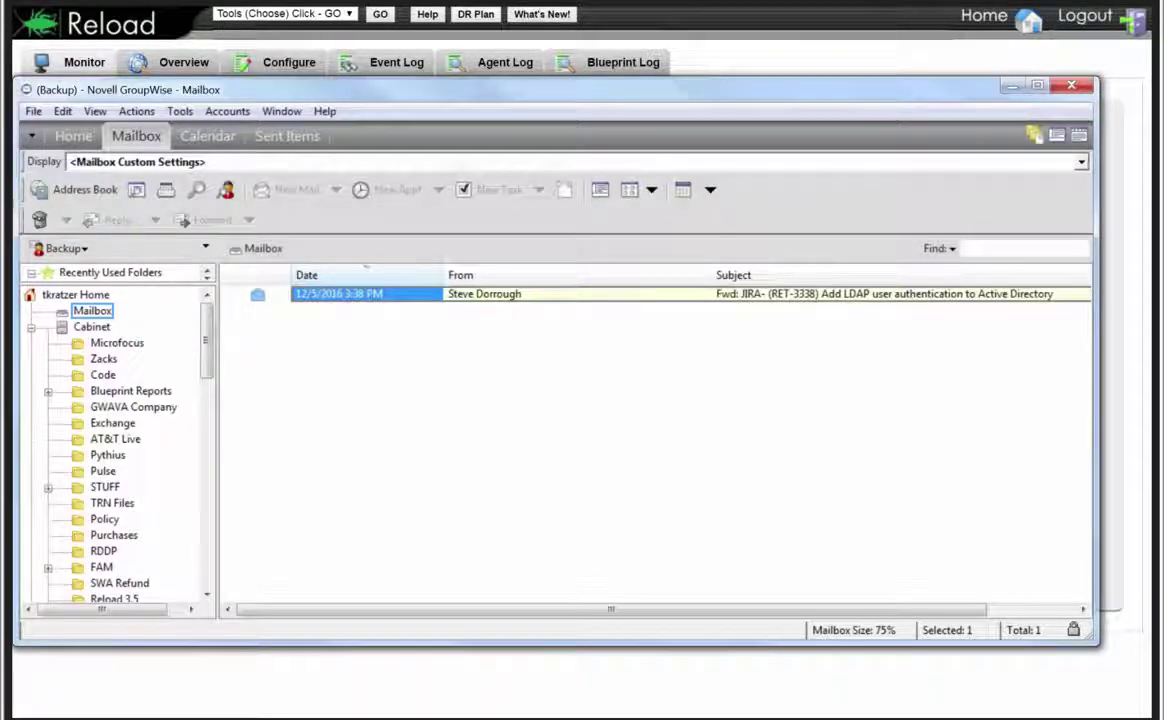
# Restore the RET-3338 LDAP authentication message from the backup and return to the online mailbox
pyautogui.rightClick(372, 292)
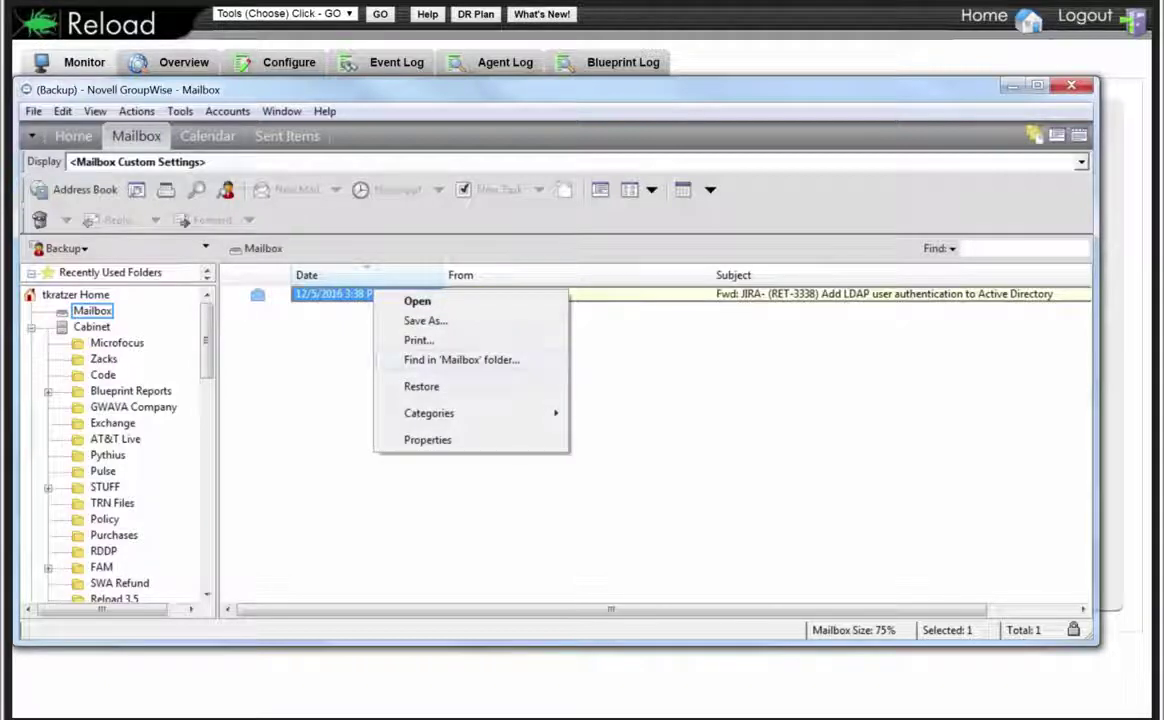
pyautogui.click(421, 386)
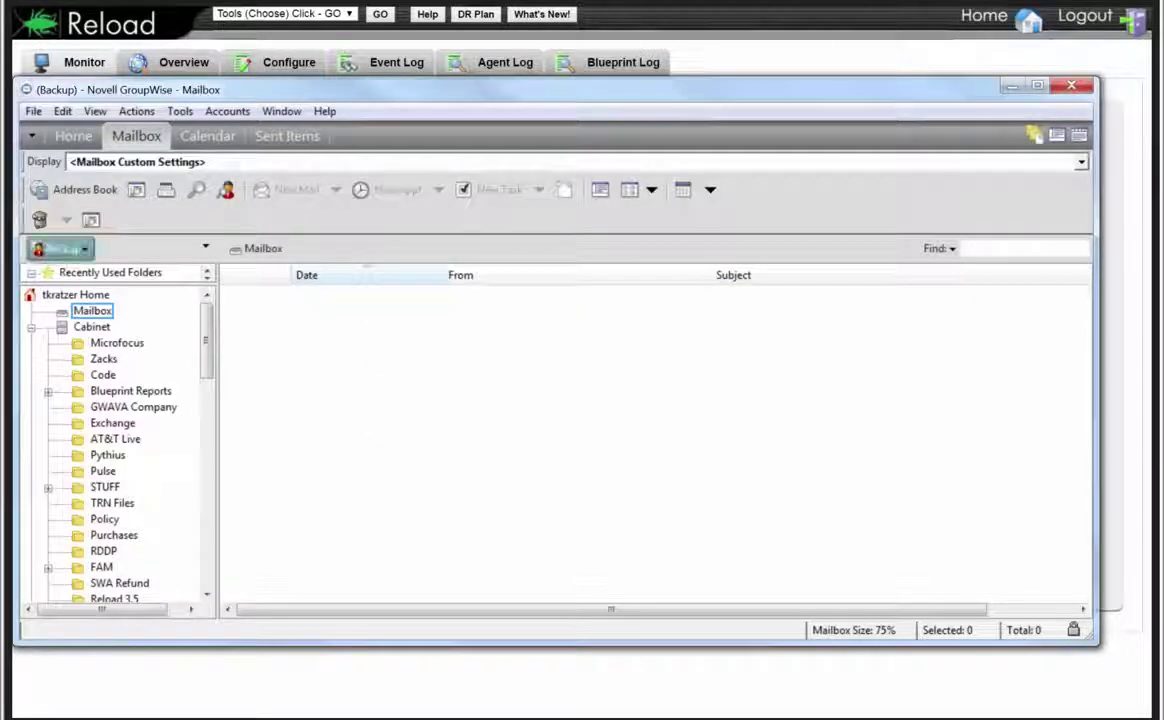
pyautogui.click(60, 248)
pyautogui.click(122, 262)
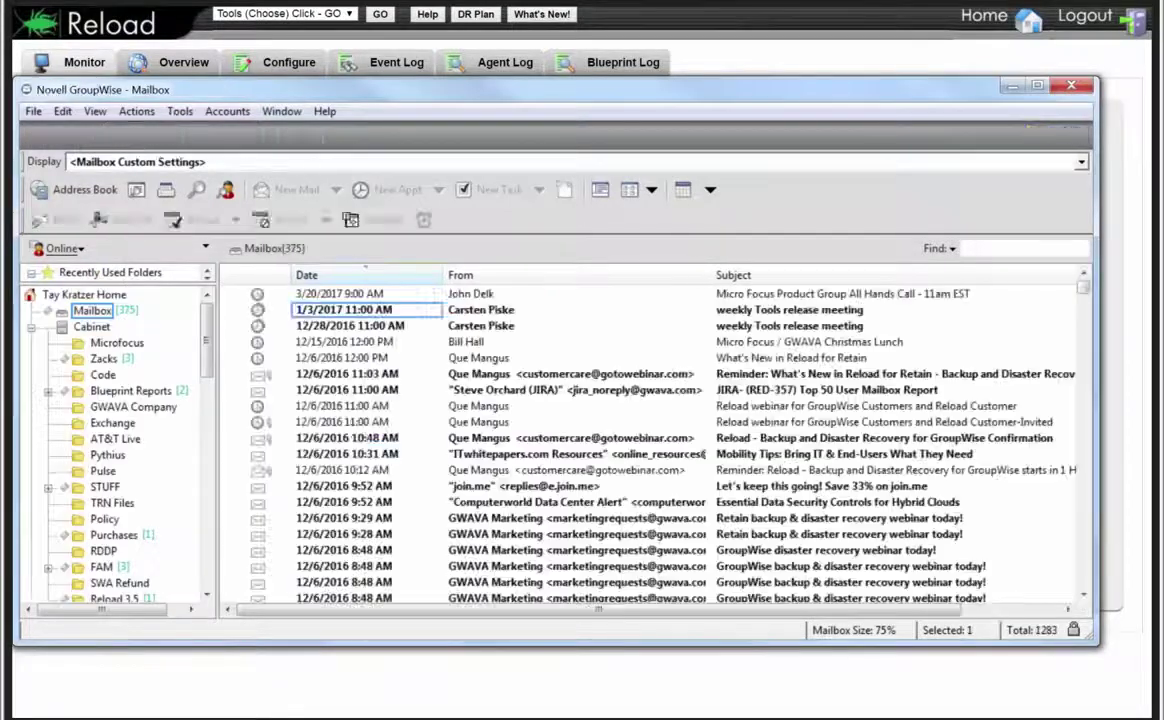
# Find the restored 12/5/2016 3:38 PM message in the online mailbox, open it to check its contents, and close it
pyautogui.scroll(-6, 378, 450)
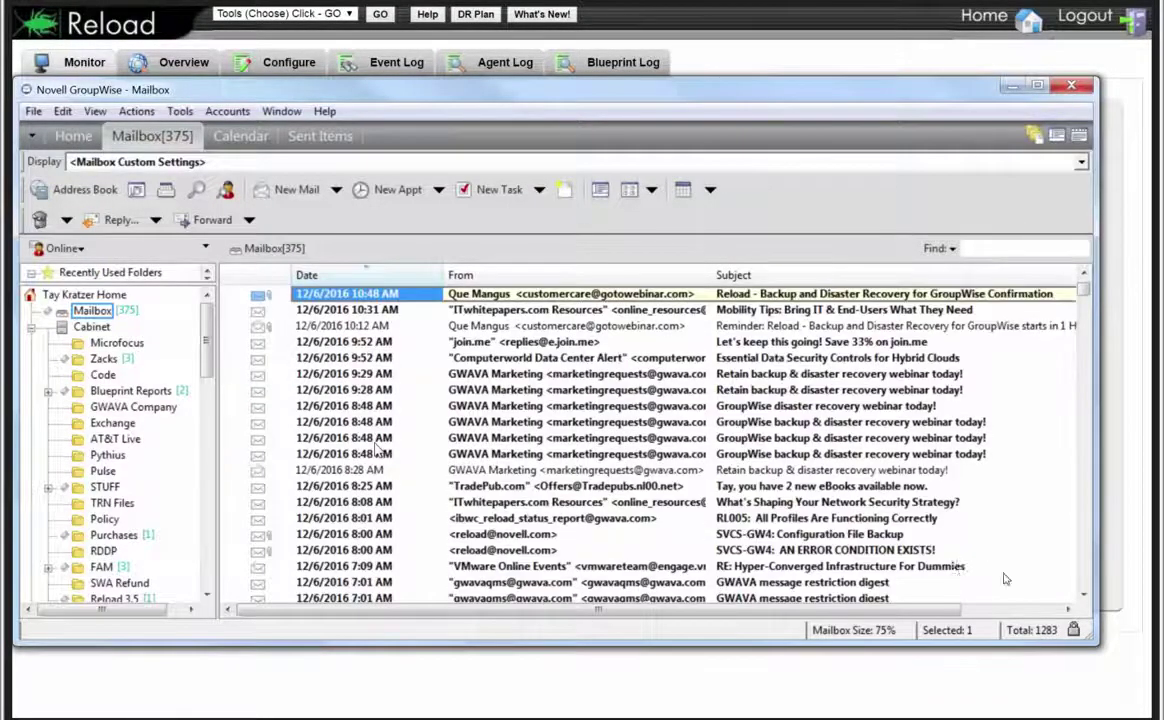
pyautogui.scroll(-7, 378, 450)
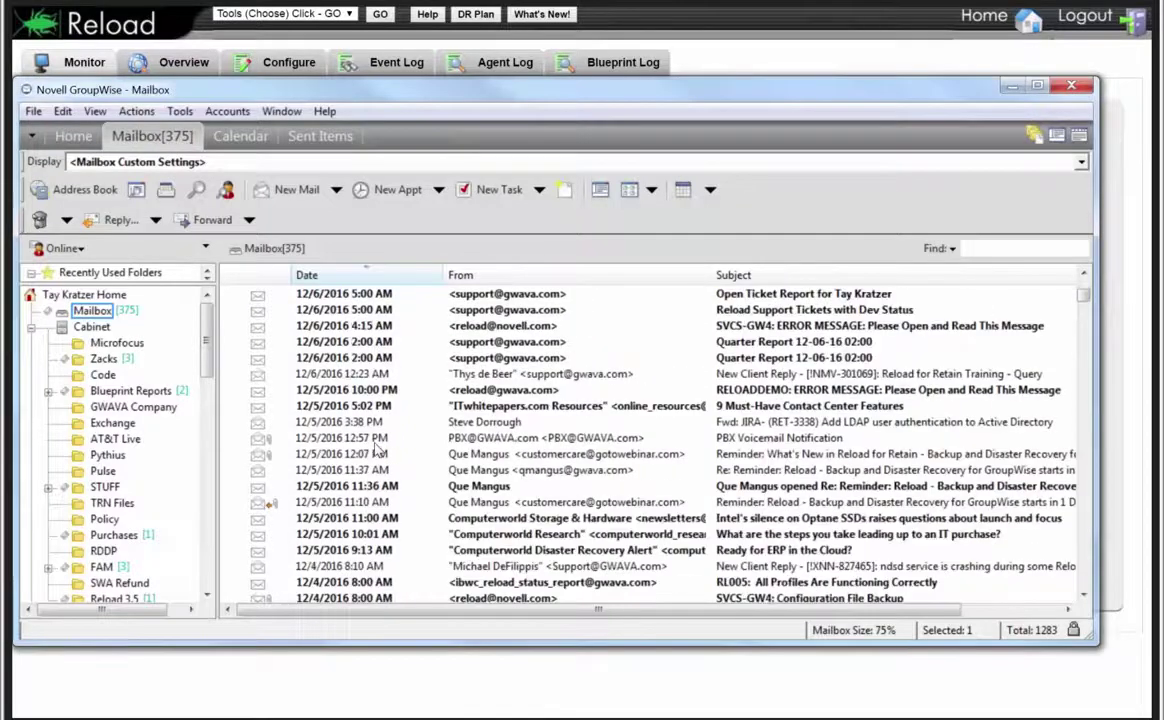
pyautogui.scroll(-6, 378, 450)
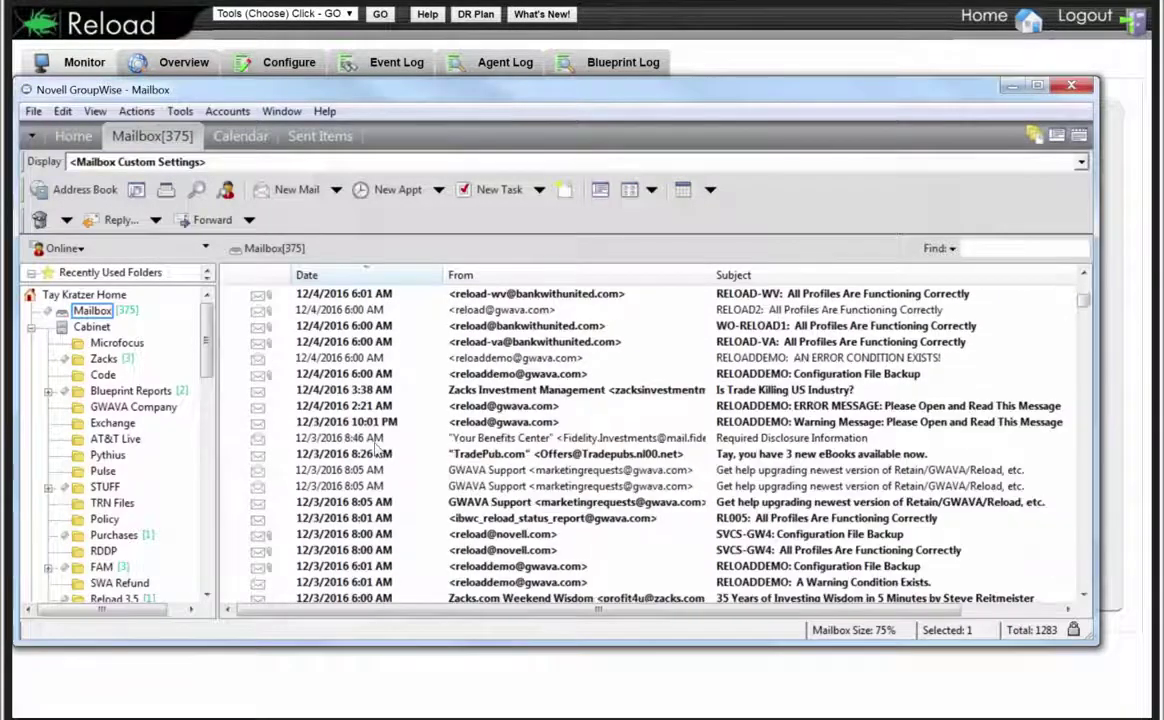
pyautogui.scroll(1, 378, 450)
pyautogui.scroll(10, 378, 452)
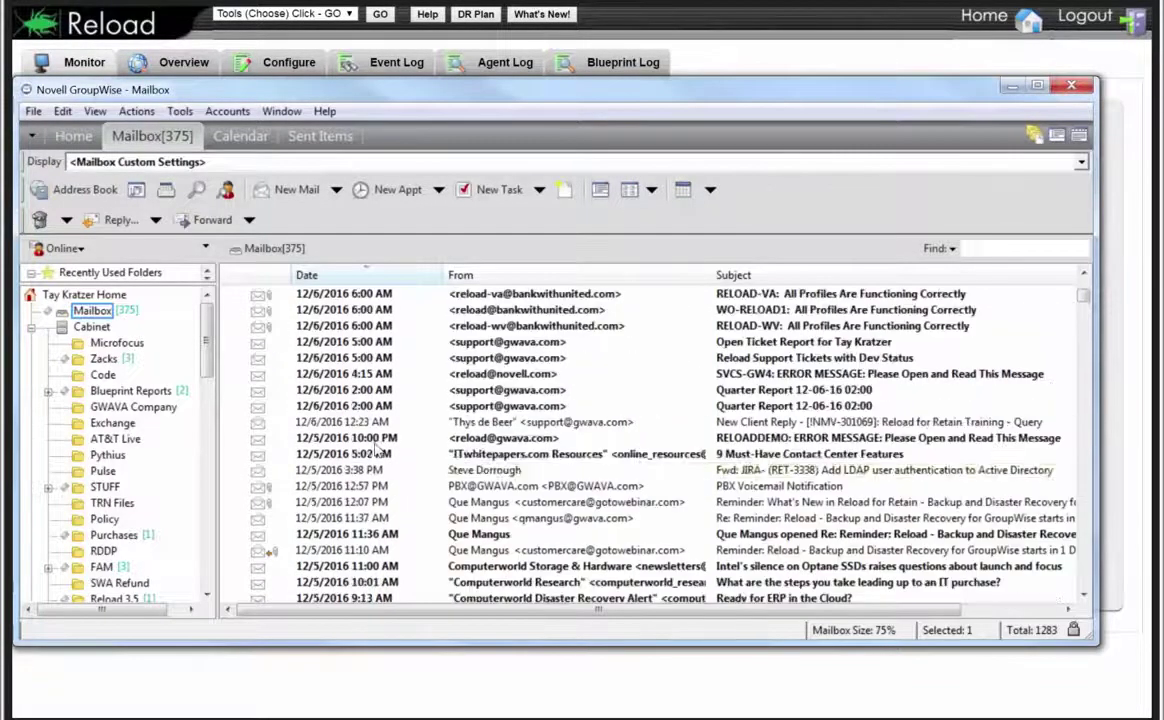
pyautogui.click(378, 469)
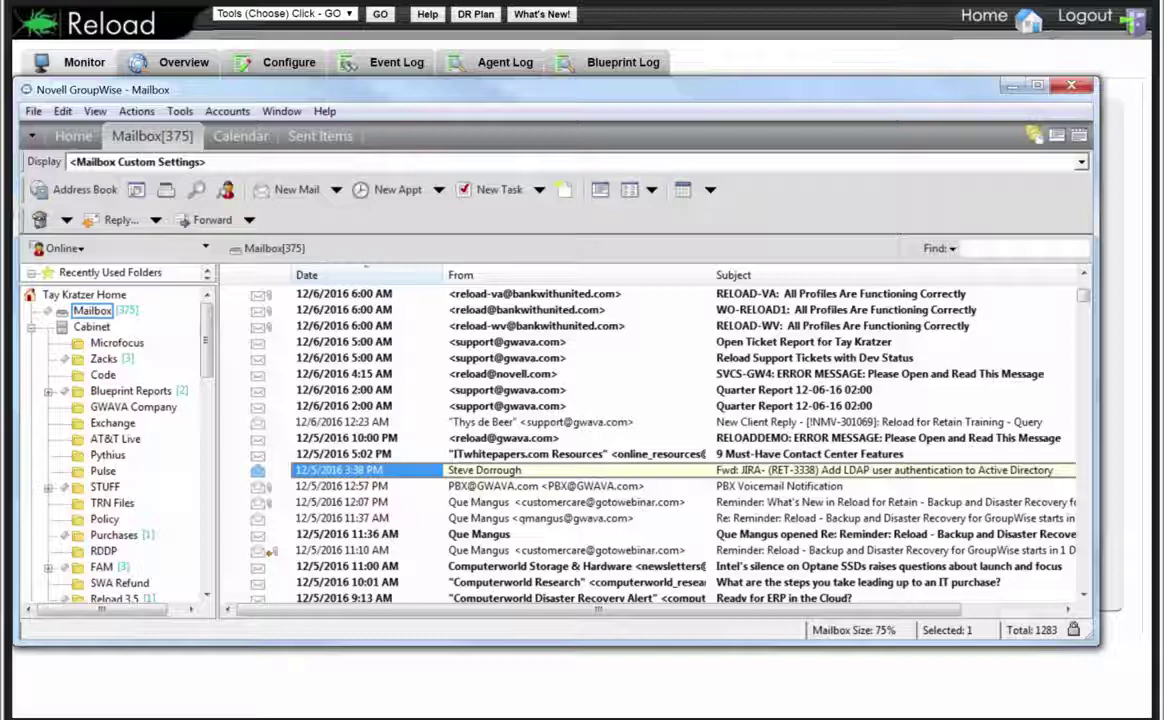
pyautogui.press('Return')
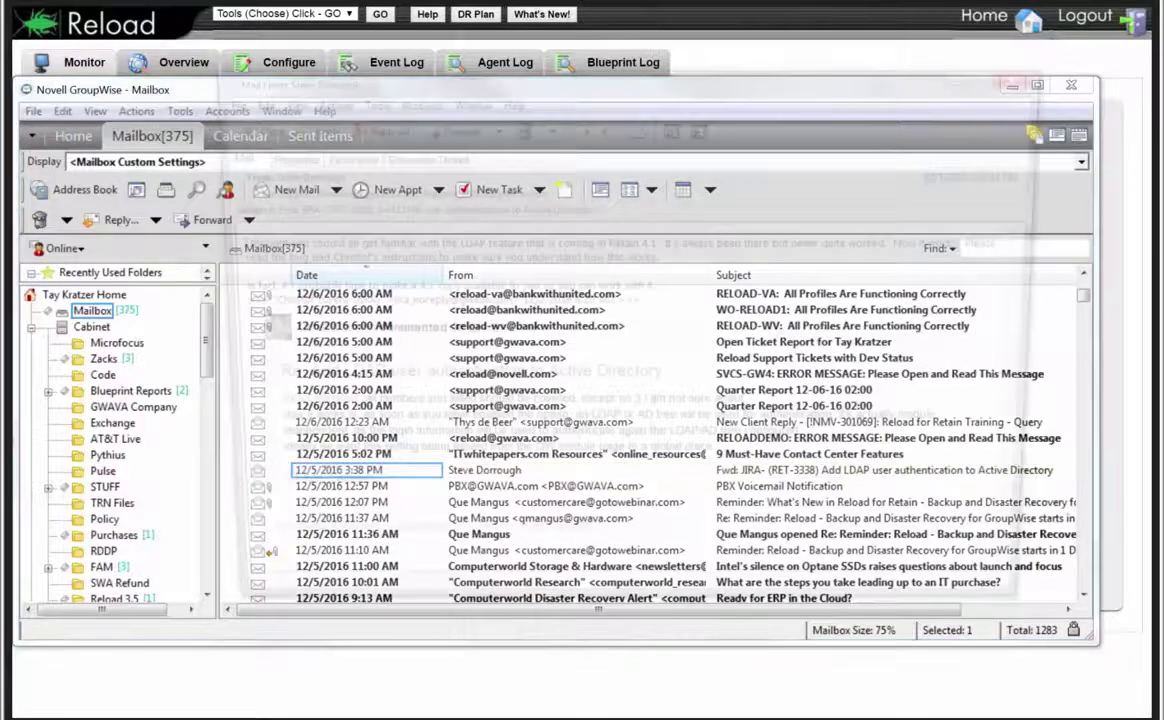
pyautogui.press('Escape')
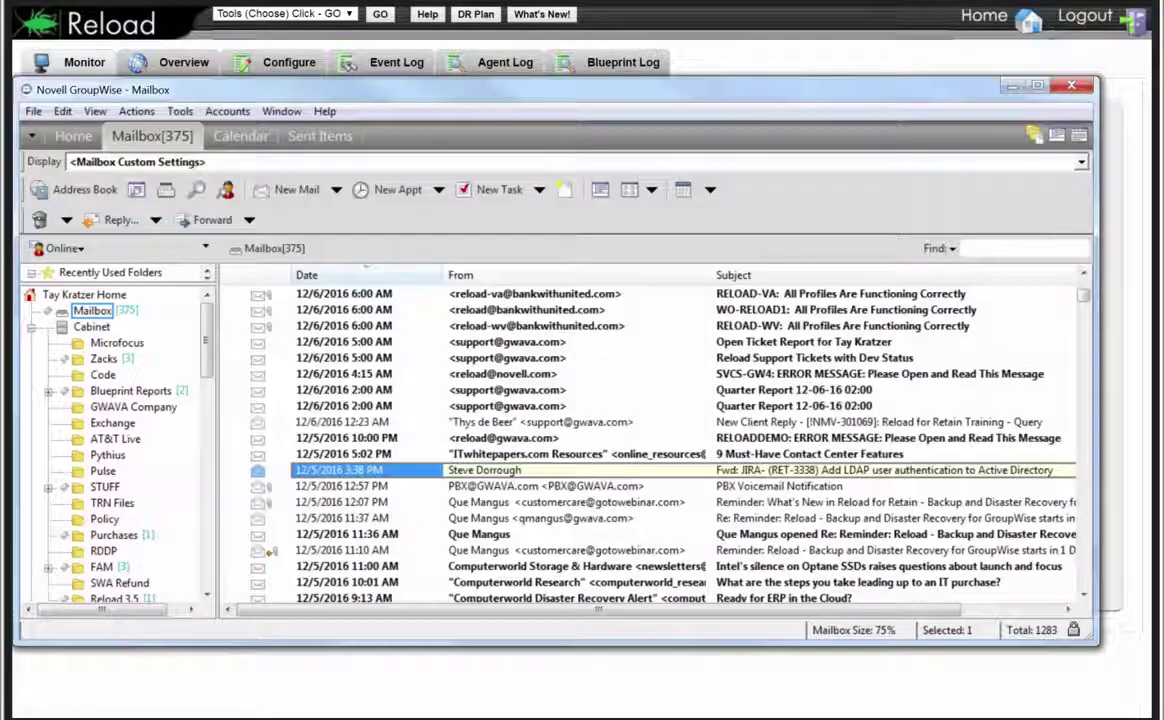
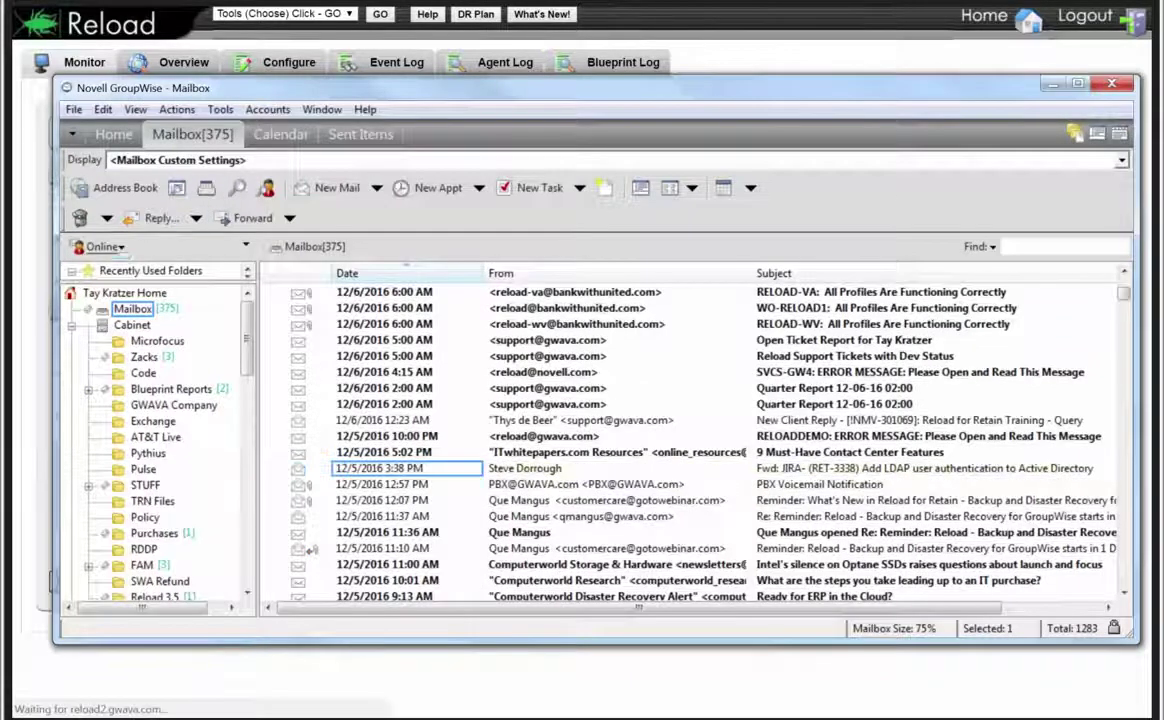
pyautogui.click(100, 246)
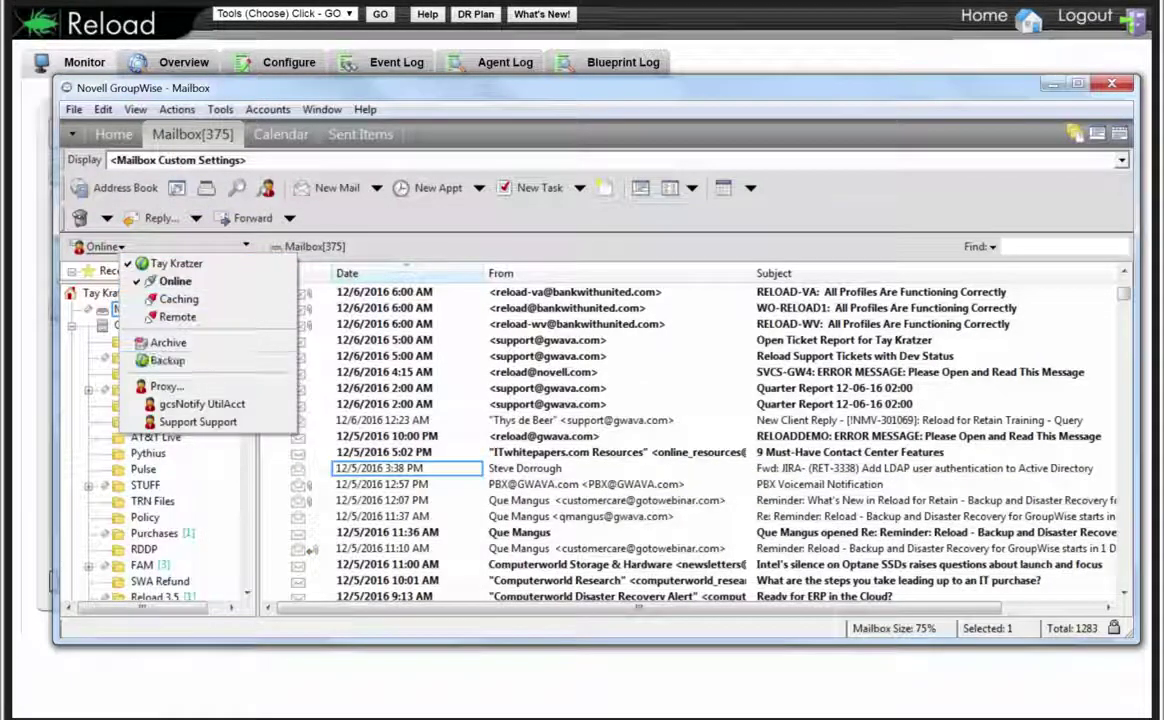
pyautogui.press('Escape')
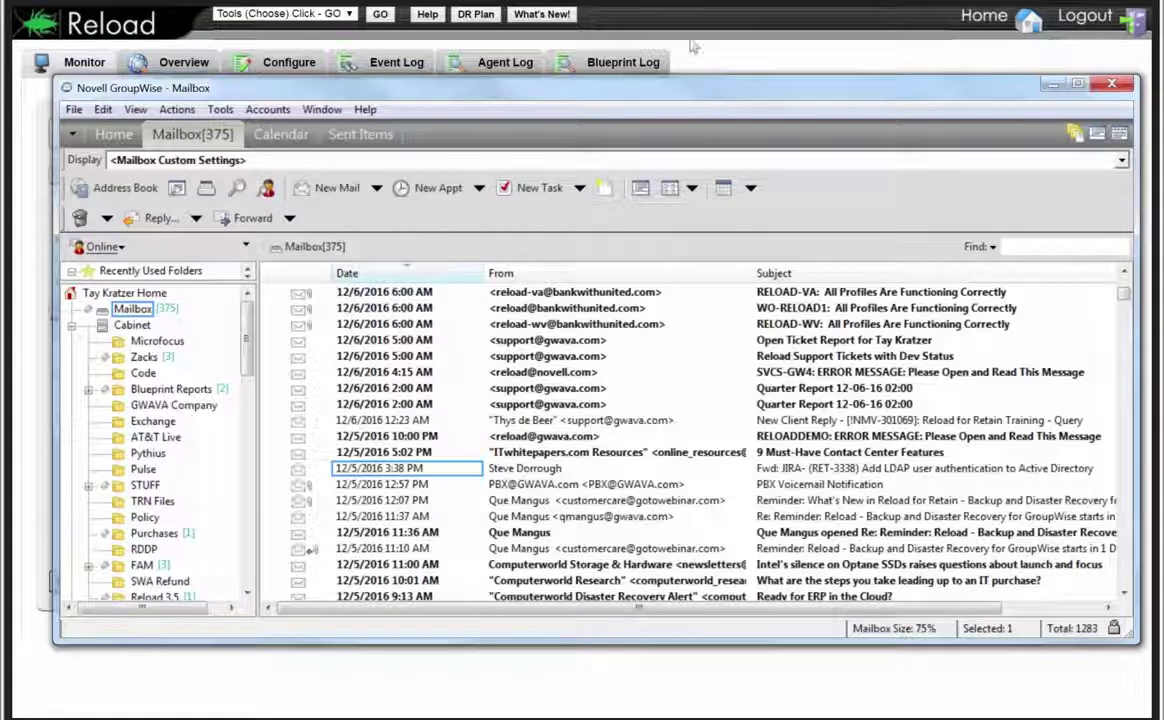
# Switch to the Reload console and display the prior backups available for access in the BEG2PO profile
pyautogui.click(740, 57)
pyautogui.click(110, 229)
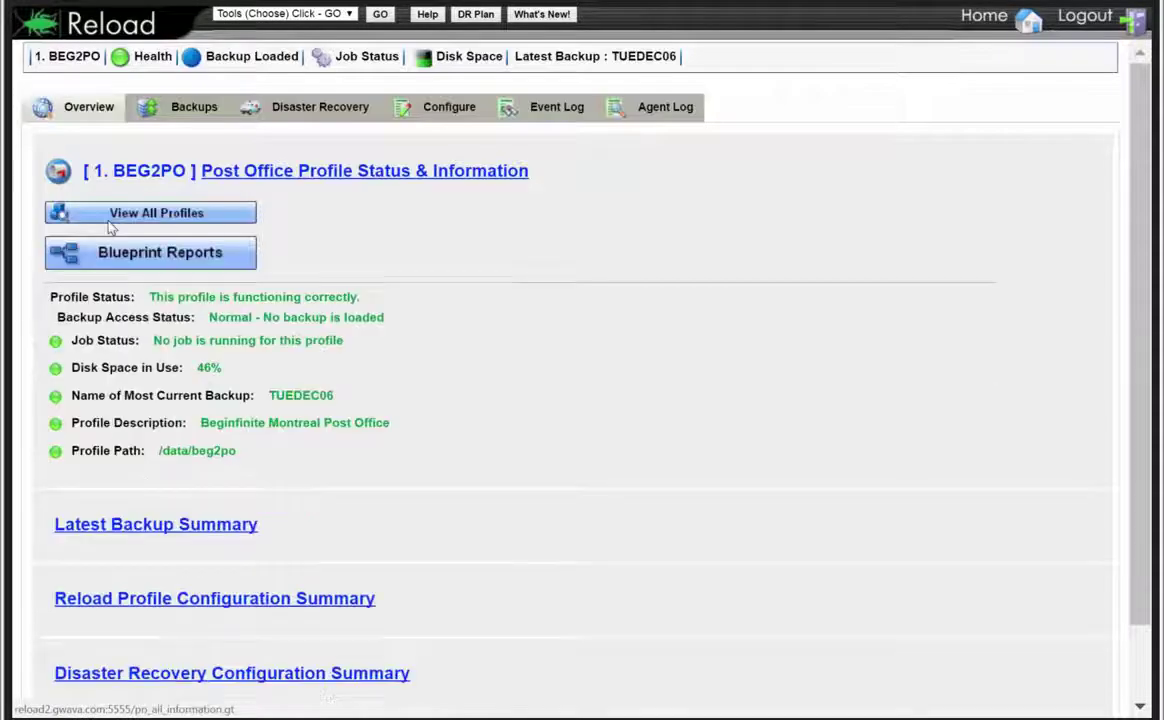
pyautogui.click(194, 112)
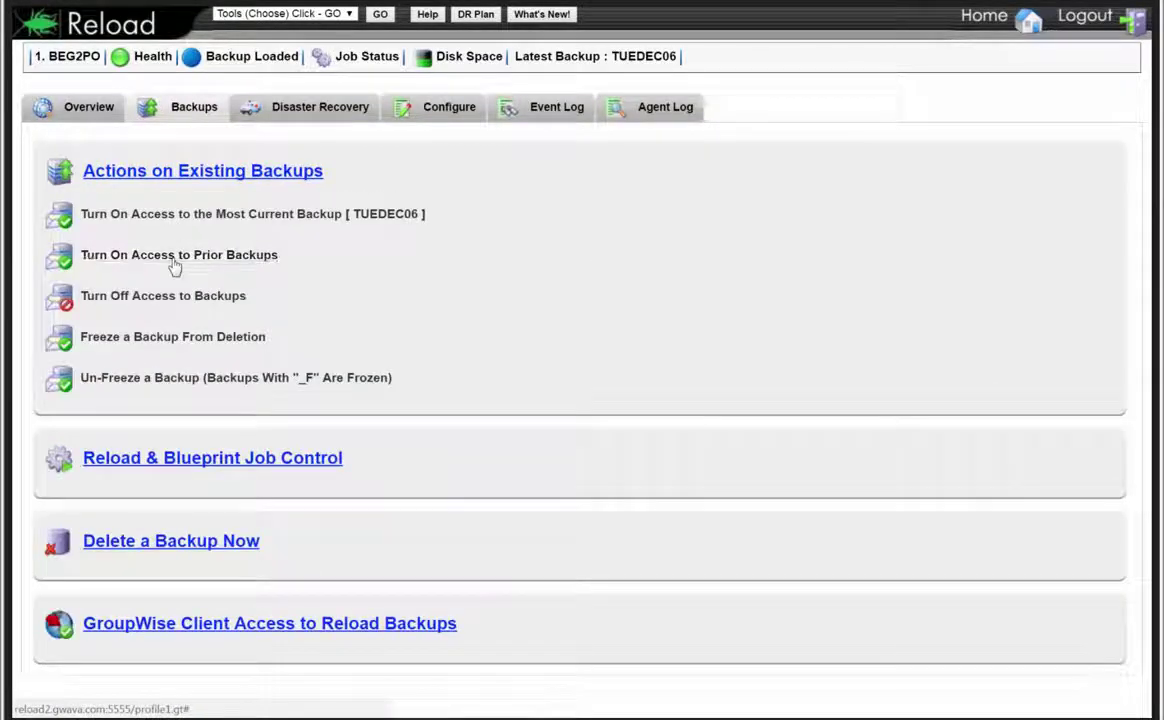
pyautogui.click(175, 255)
pyautogui.click(145, 306)
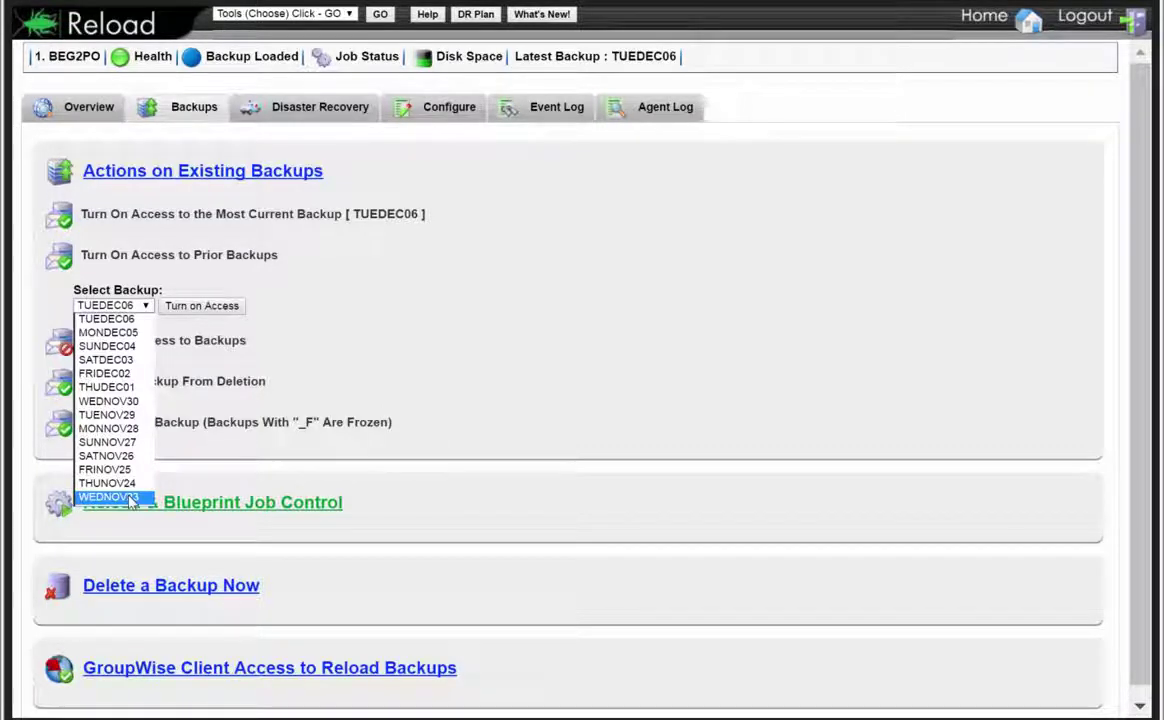
# Turn on disaster recovery failover mode for the BEG2PO post office profile and return to the home monitor page
pyautogui.click(985, 18)
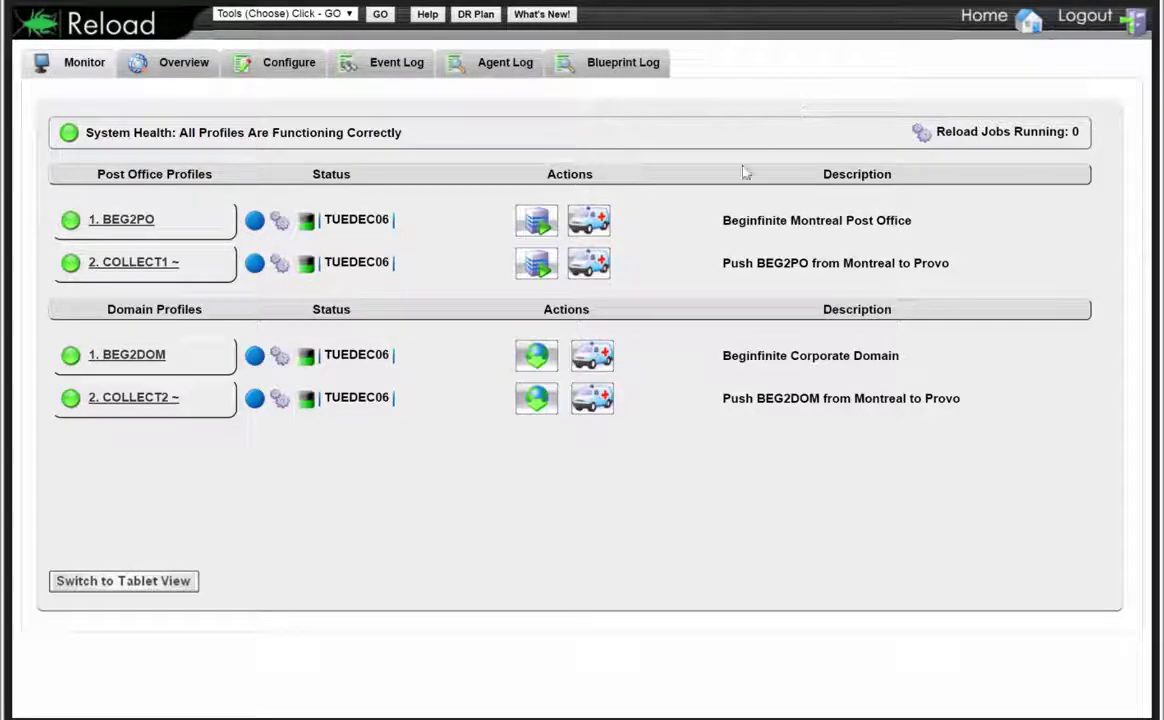
pyautogui.click(591, 224)
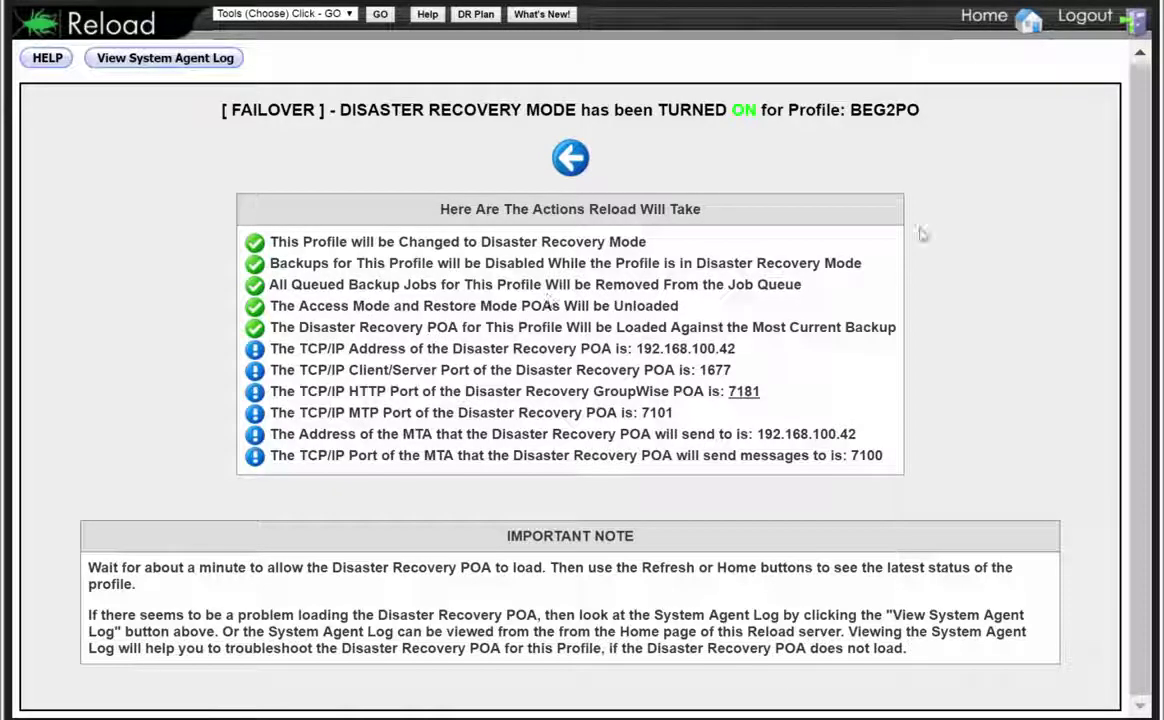
pyautogui.click(996, 26)
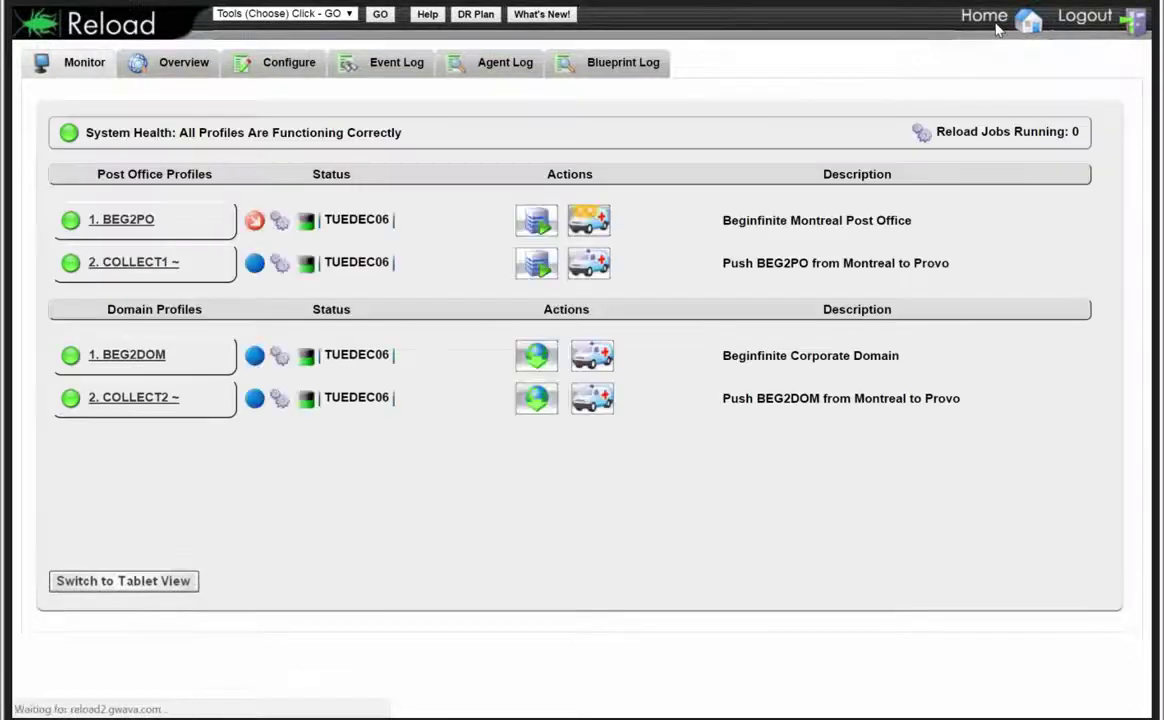
pyautogui.moveTo(256, 222)
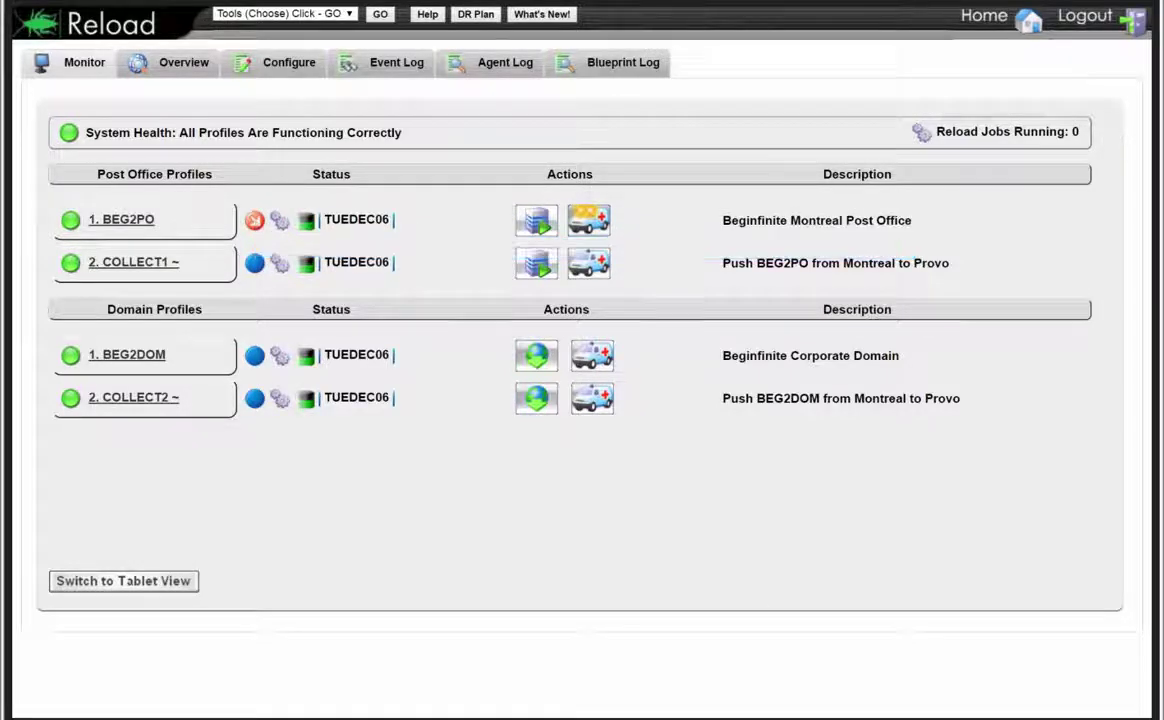
# Check the post office connection details in GroupWise's About information, and check the BEG2PO failover status in Reload
pyautogui.hotkey('alt', 'Tab')
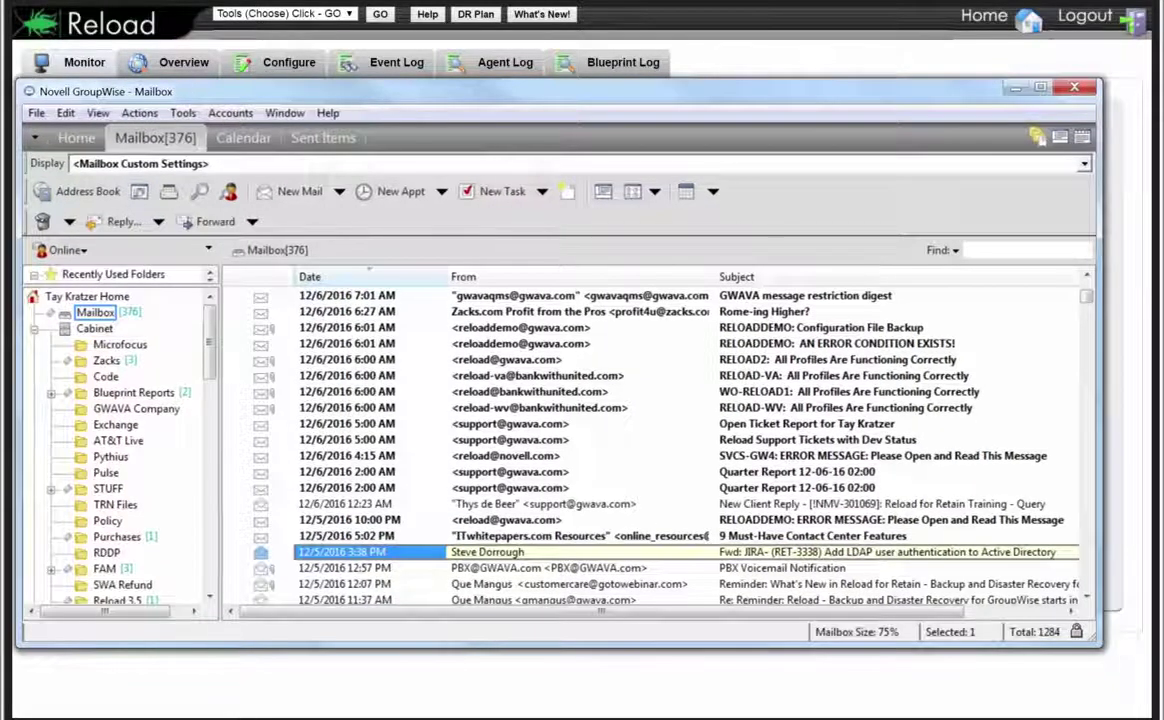
pyautogui.hotkey('alt', 'h')
pyautogui.hotkey('alt', 'Tab')
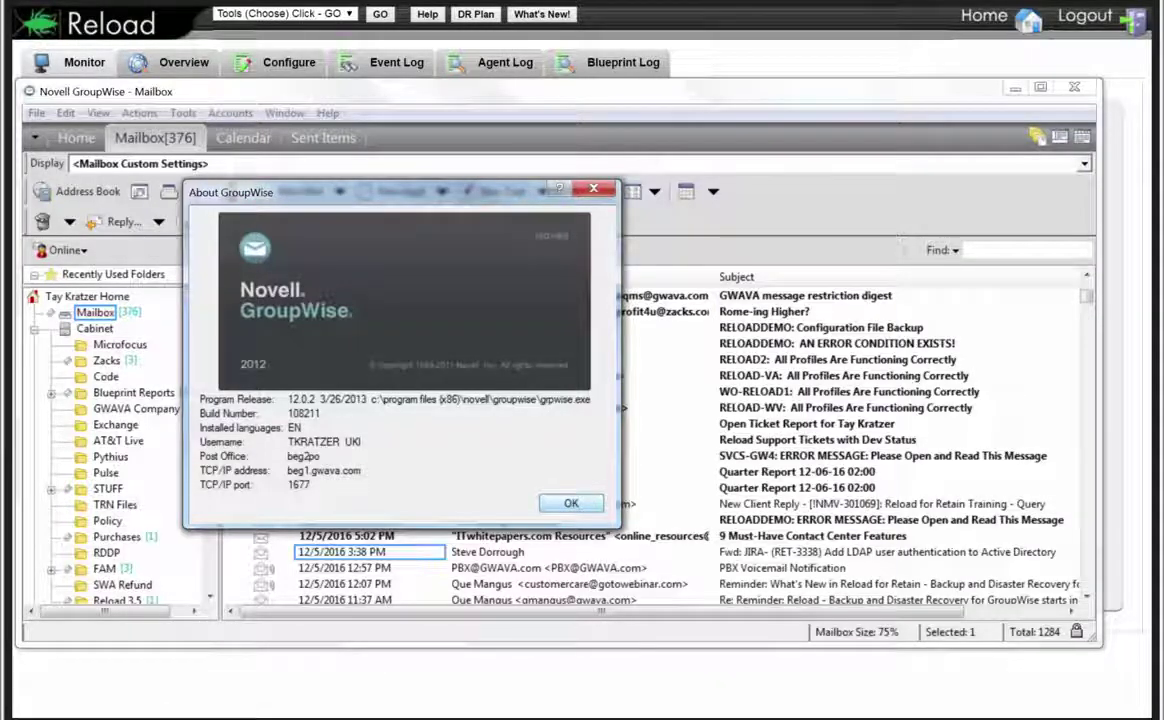
pyautogui.press('Return')
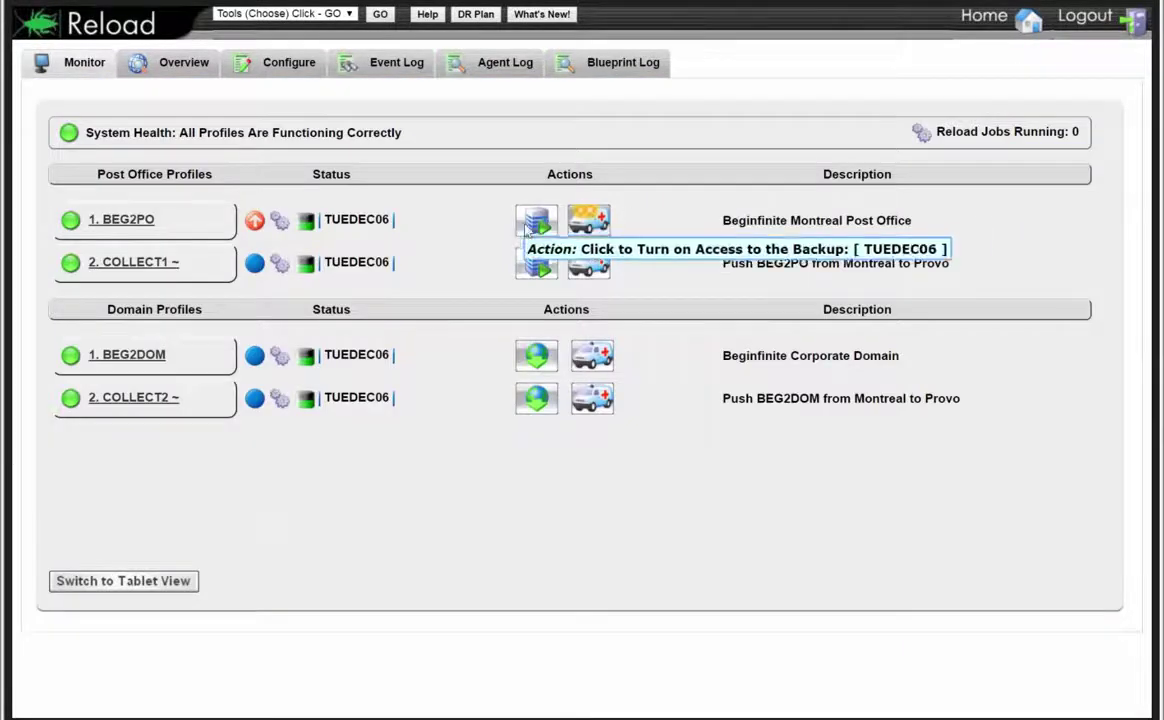
pyautogui.moveTo(260, 222)
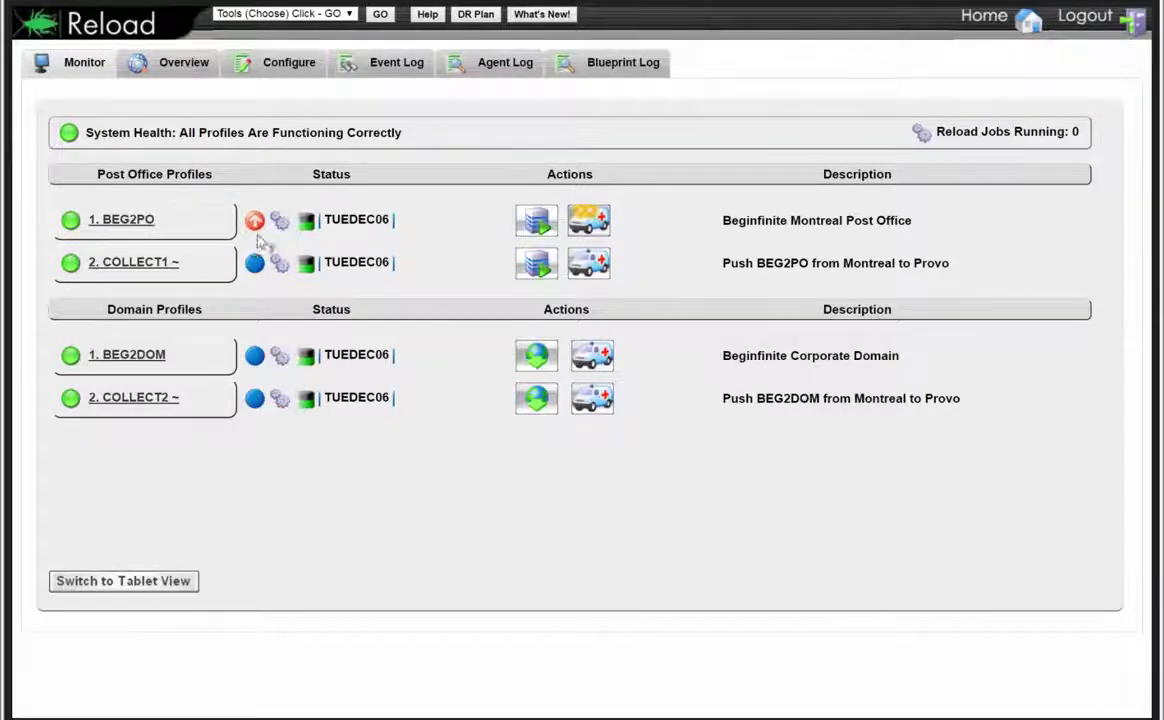
pyautogui.hotkey('alt', 'Tab')
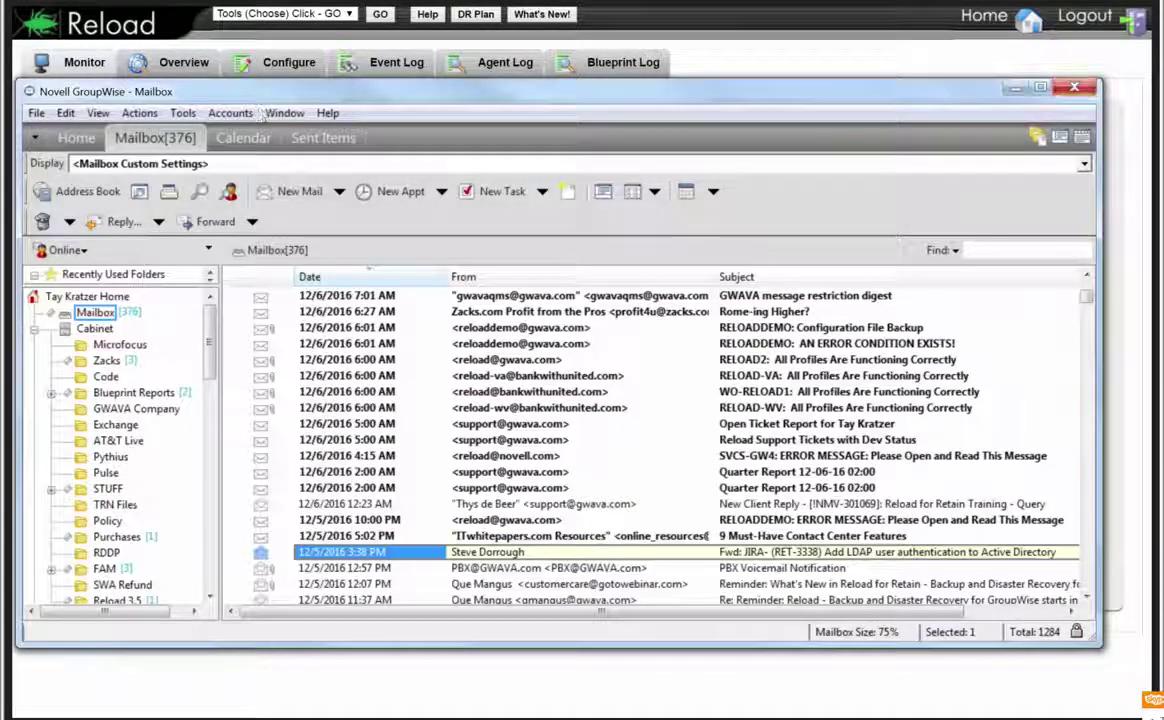
pyautogui.hotkey('alt', 'Tab')
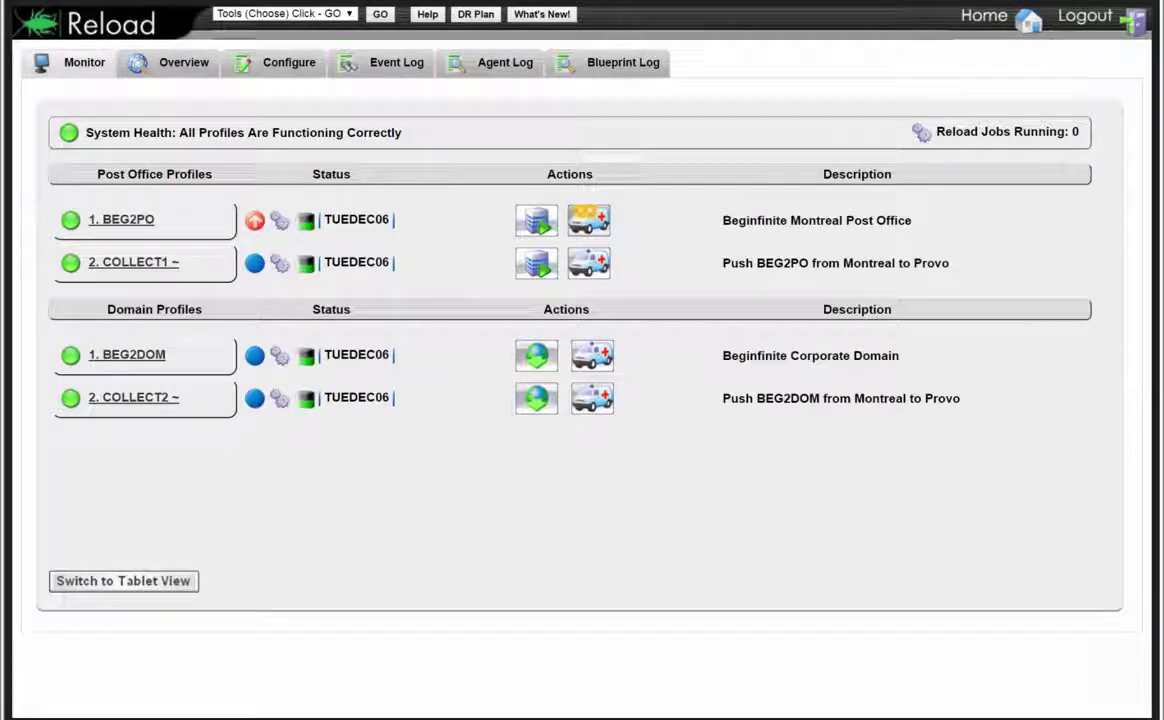
pyautogui.hotkey('alt', 'Tab')
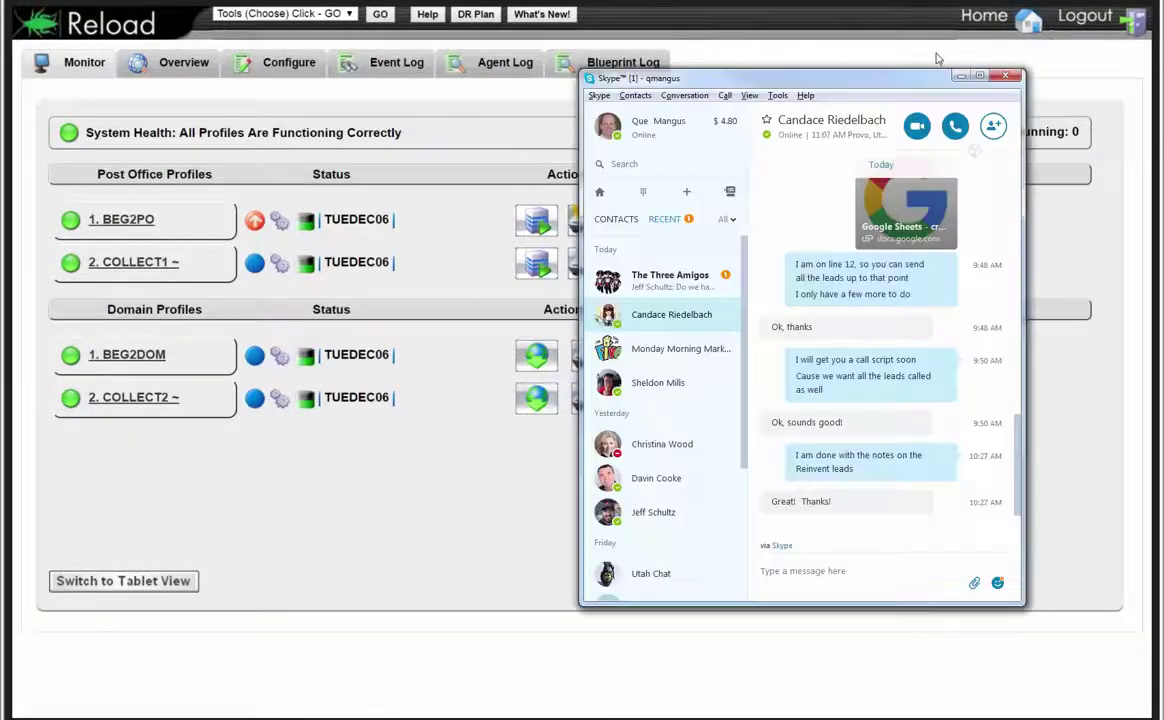
pyautogui.click(960, 76)
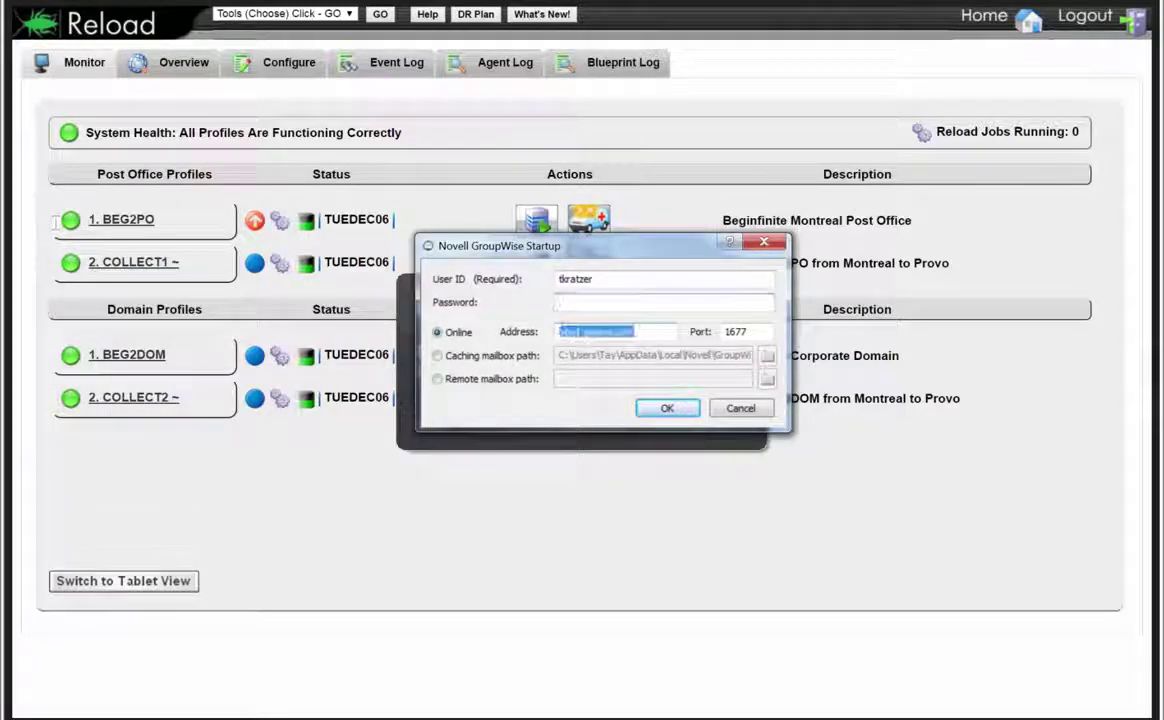
# Log in to GroupWise online at the address reload2.gwava.com, entering the account password
pyautogui.write('reload2.gwava.com')
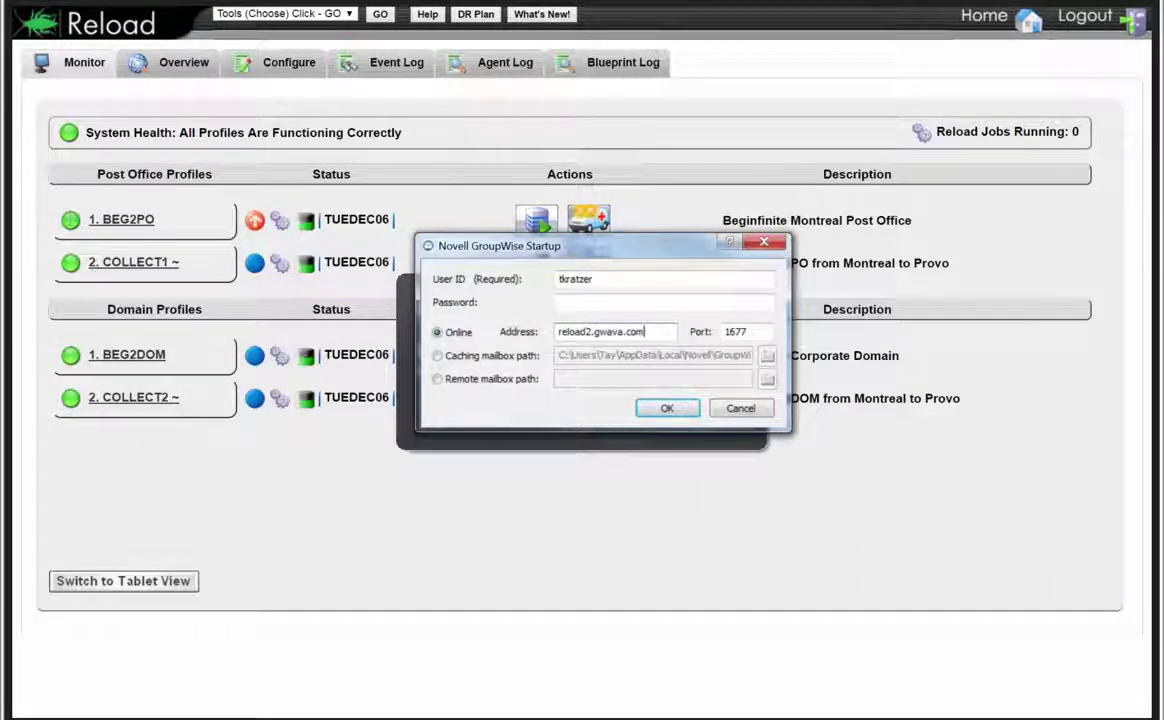
pyautogui.click(632, 302)
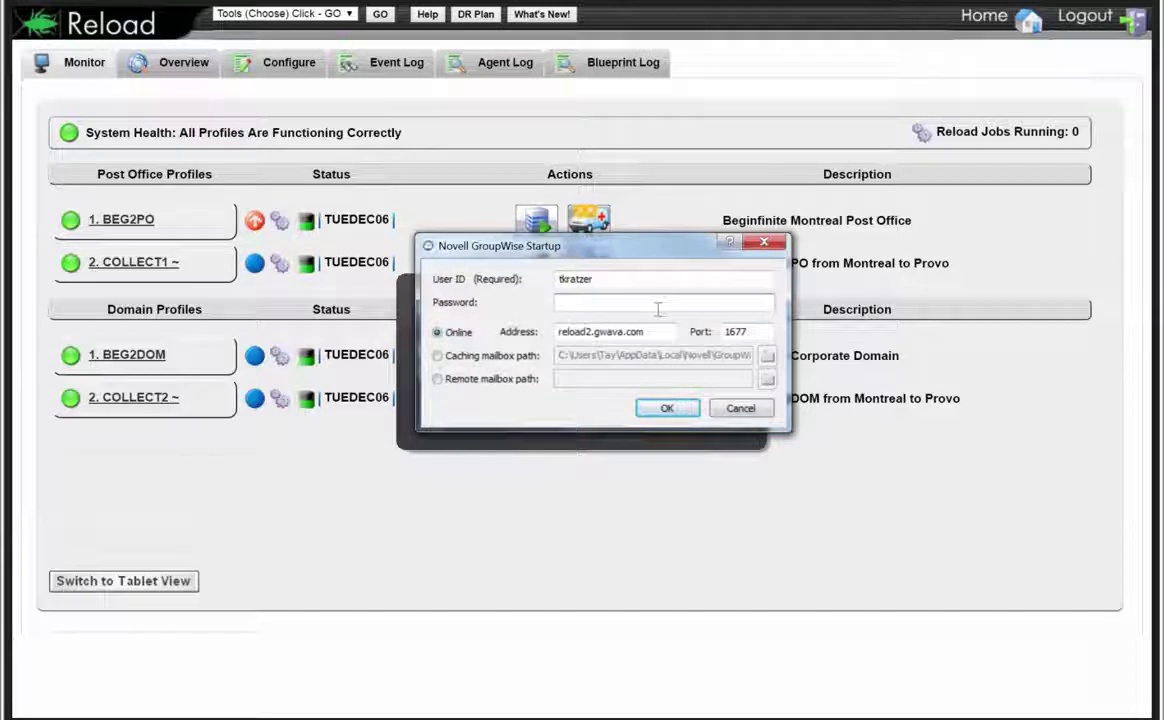
pyautogui.write('********')
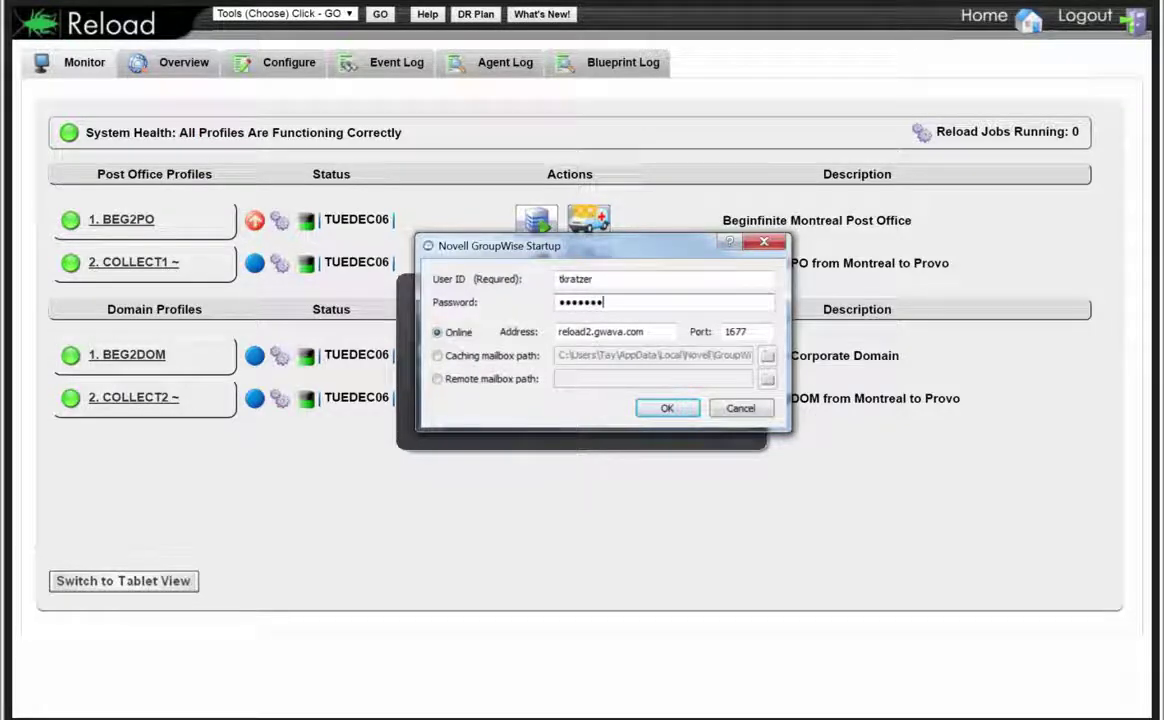
pyautogui.press('Return')
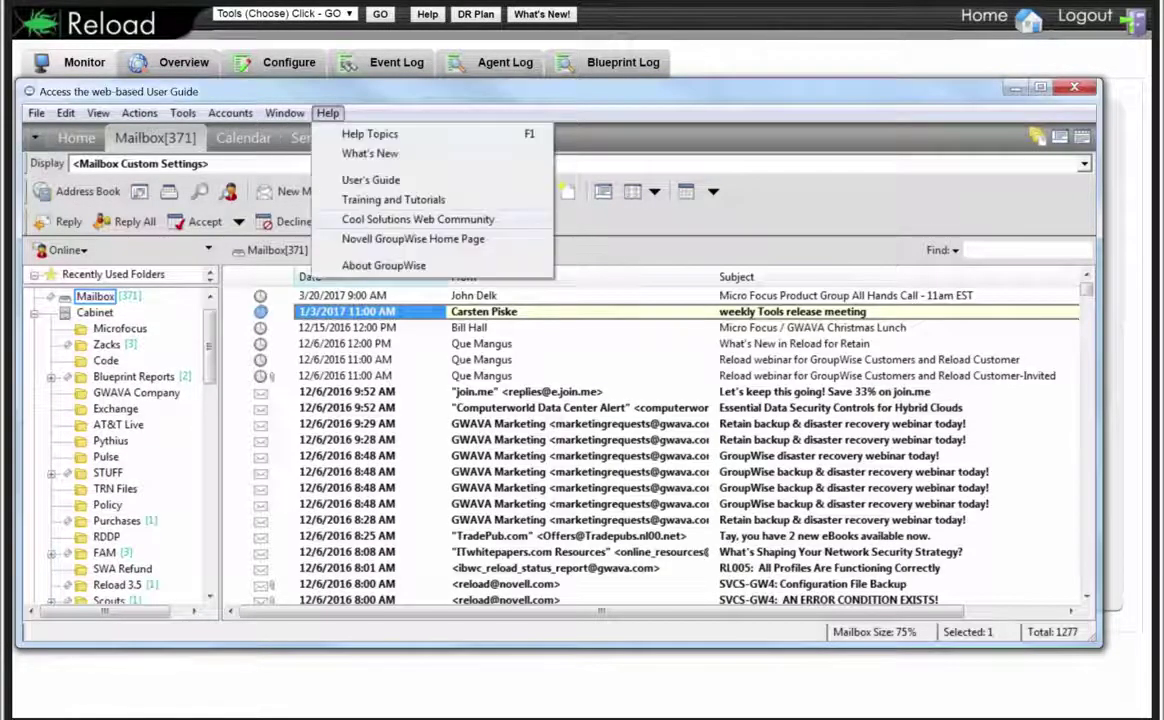
# Check the connected post office and TCP/IP address in GroupWise's About information, and close the mailbox client
pyautogui.click(130, 641)
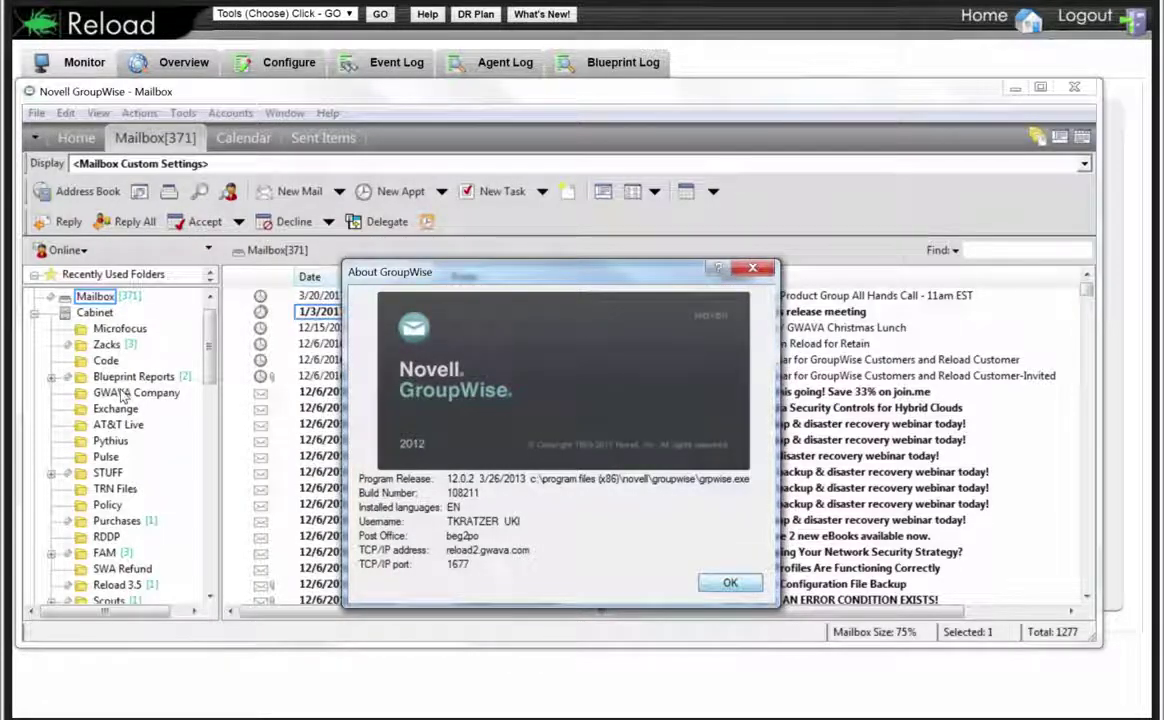
pyautogui.press('Escape')
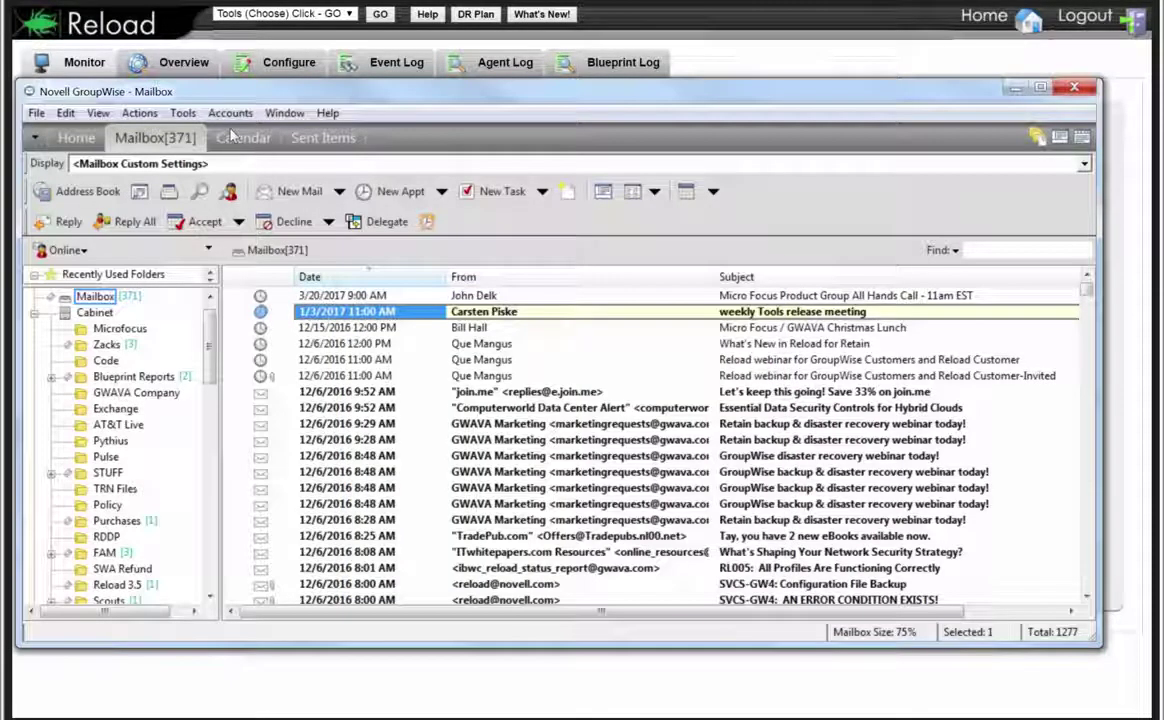
pyautogui.hotkey('alt', 'F4')
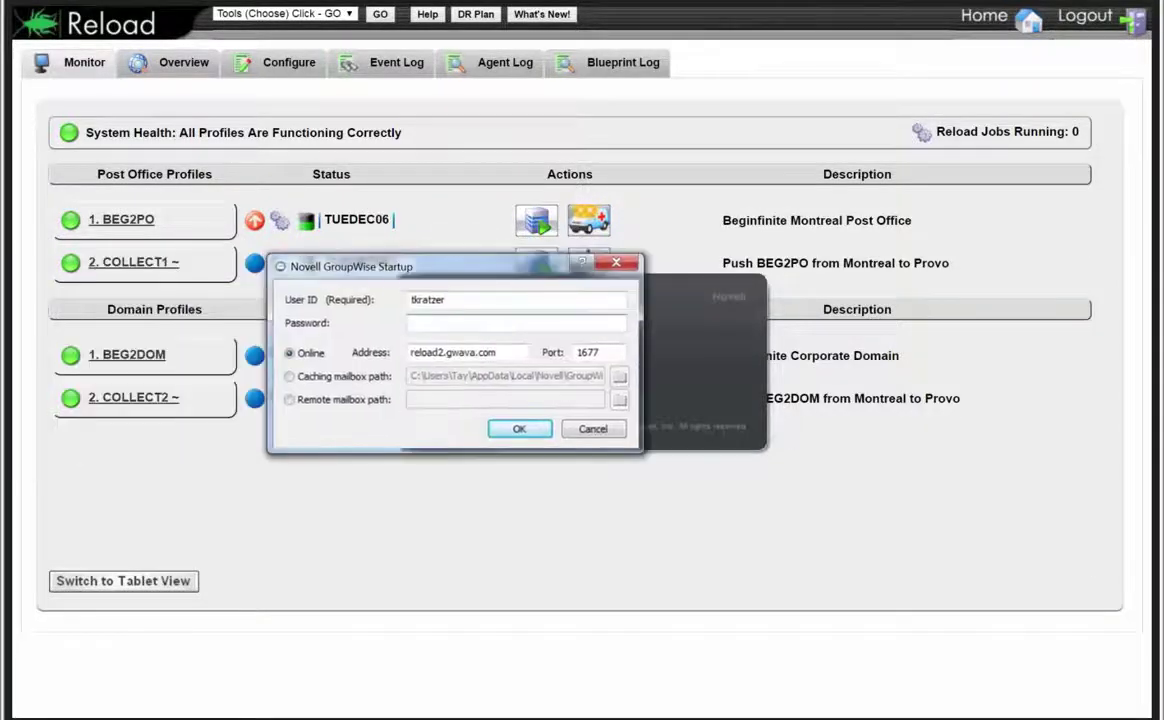
# Change the GroupWise online address to beg1.gwava.com, enter the account password and submit the login
pyautogui.press('BackSpace')
pyautogui.press('BackSpace')
pyautogui.press('BackSpace')
pyautogui.press('BackSpace')
pyautogui.press('BackSpace')
pyautogui.press('BackSpace')
pyautogui.press('BackSpace')
pyautogui.press('BackSpace')
pyautogui.press('BackSpace')
pyautogui.press('BackSpace')
pyautogui.press('BackSpace')
pyautogui.press('BackSpace')
pyautogui.press('BackSpace')
pyautogui.press('BackSpace')
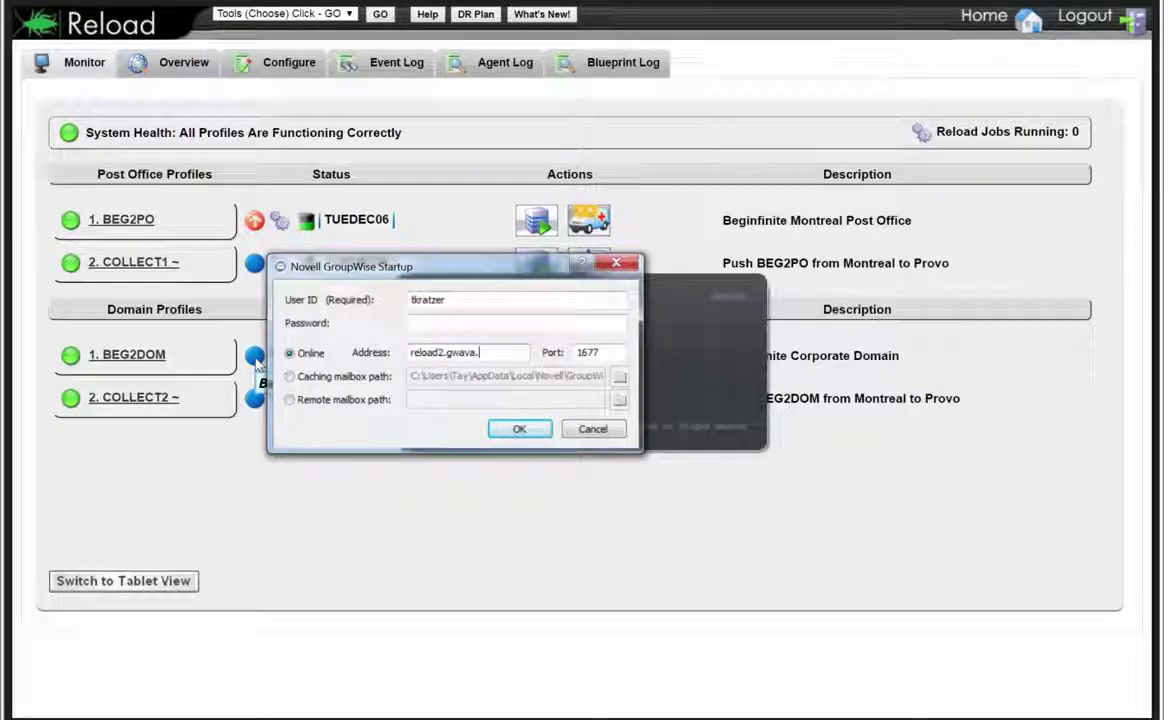
pyautogui.press('BackSpace')
pyautogui.press('BackSpace')
pyautogui.press('BackSpace')
pyautogui.write('beg1.')
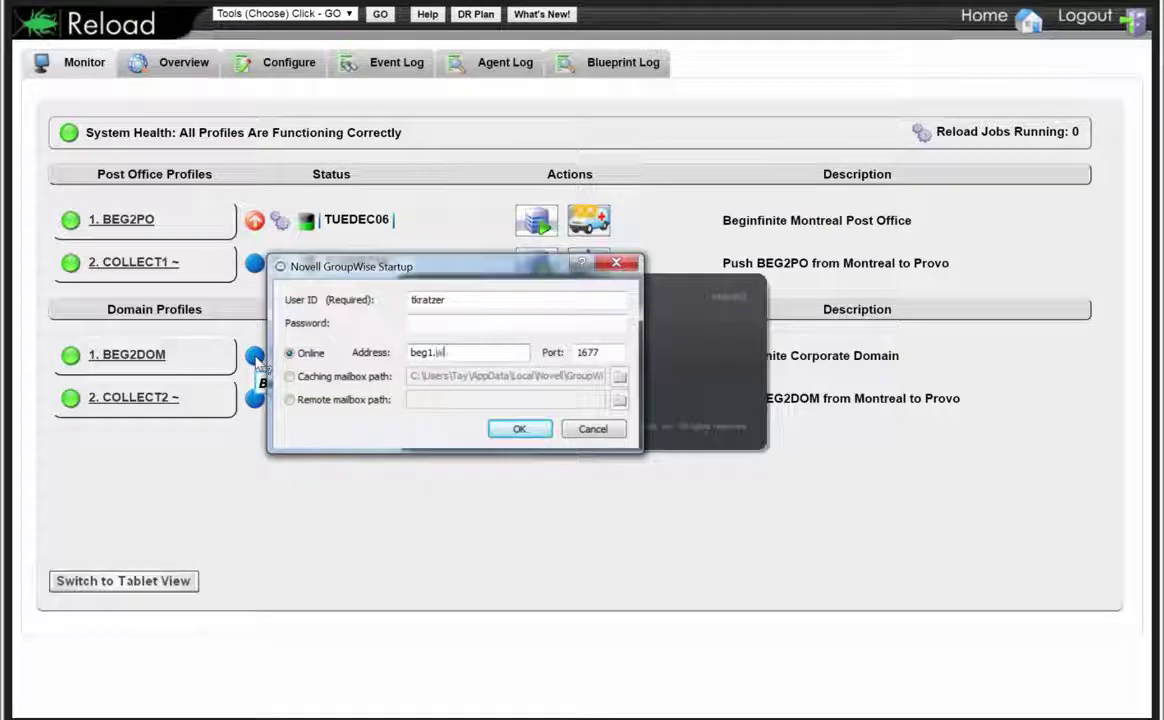
pyautogui.write('gwava.com')
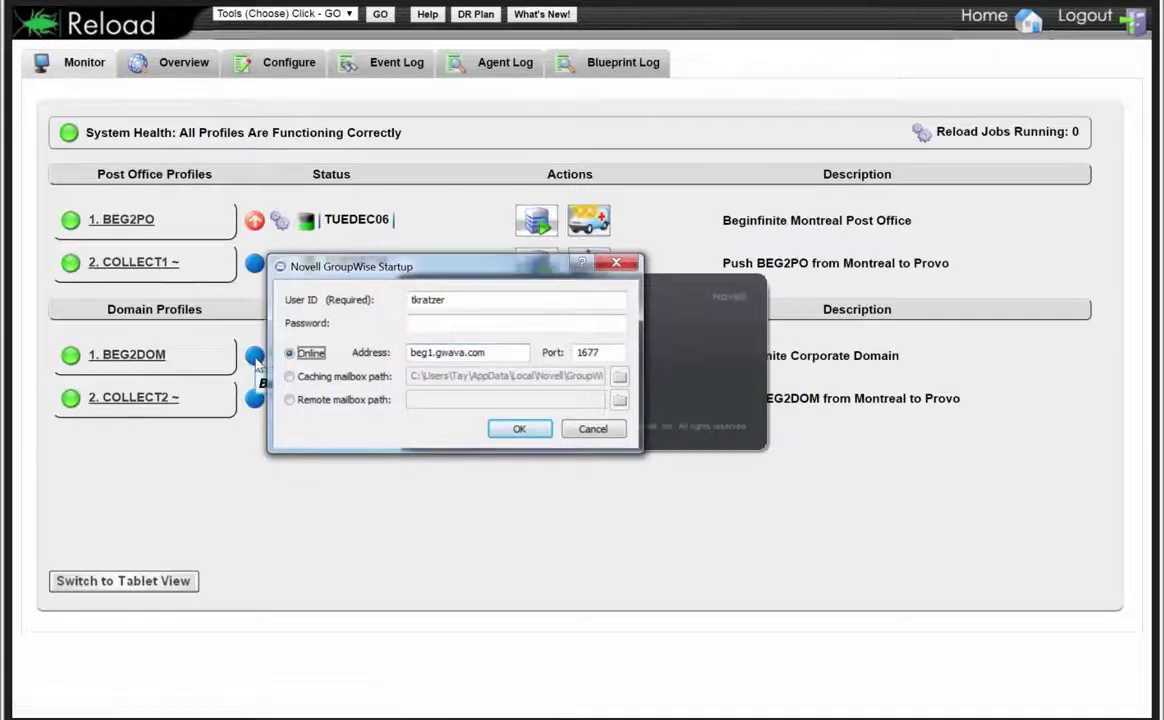
pyautogui.hotkey('shift', 'Tab')
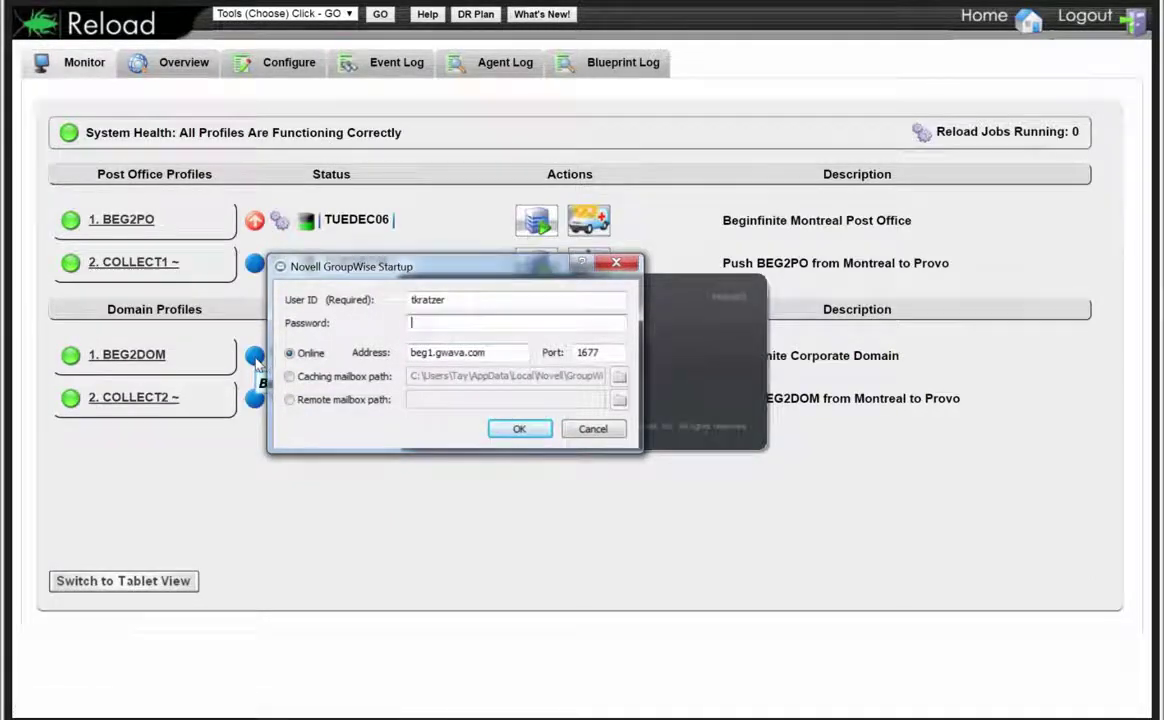
pyautogui.write('*********')
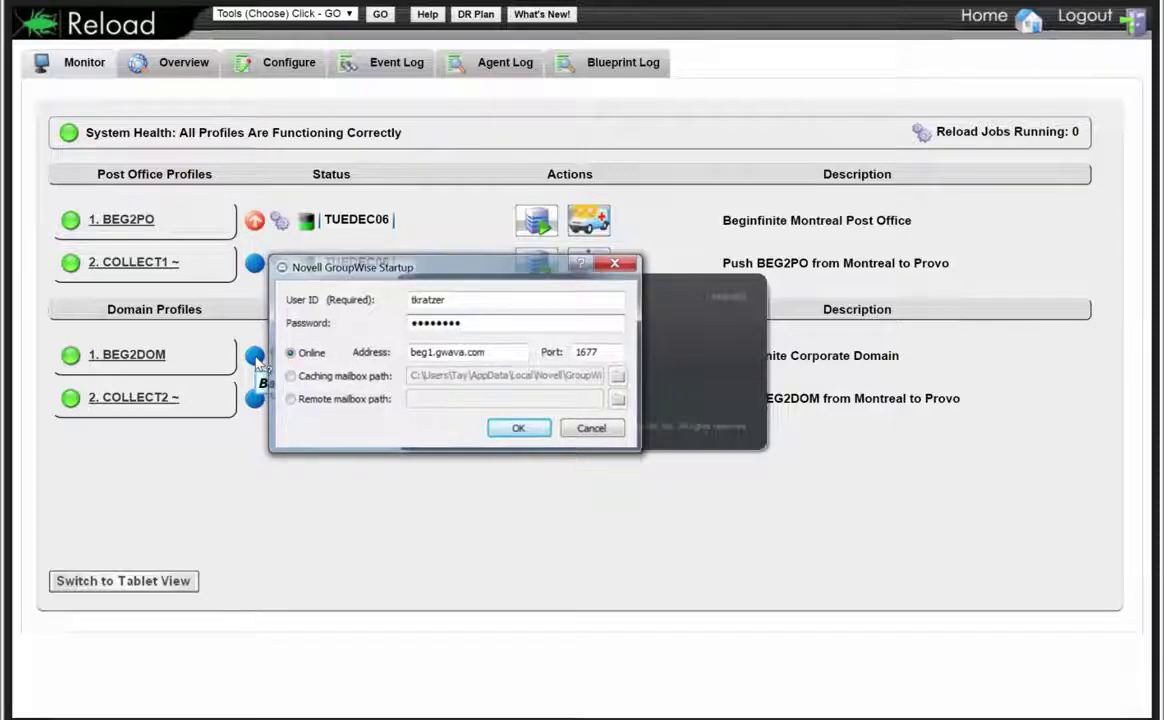
pyautogui.press('Return')
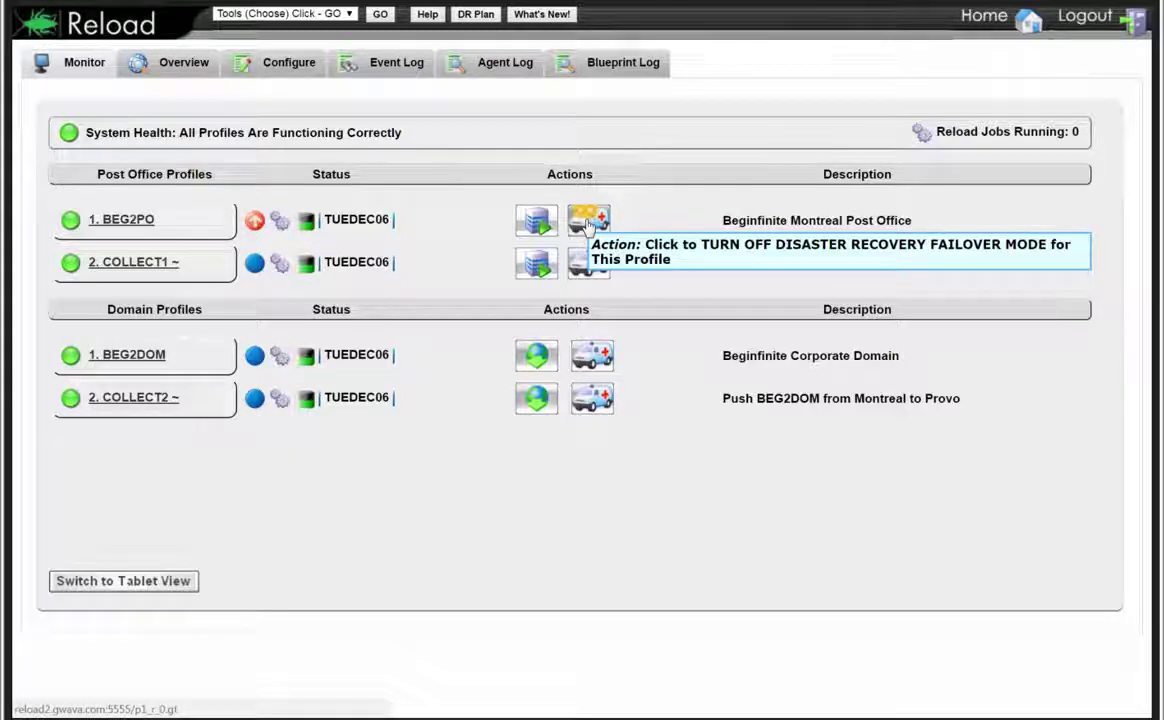
# Turn off disaster recovery failover mode for the BEG2PO post office profile and return to the home monitor page
pyautogui.click(587, 222)
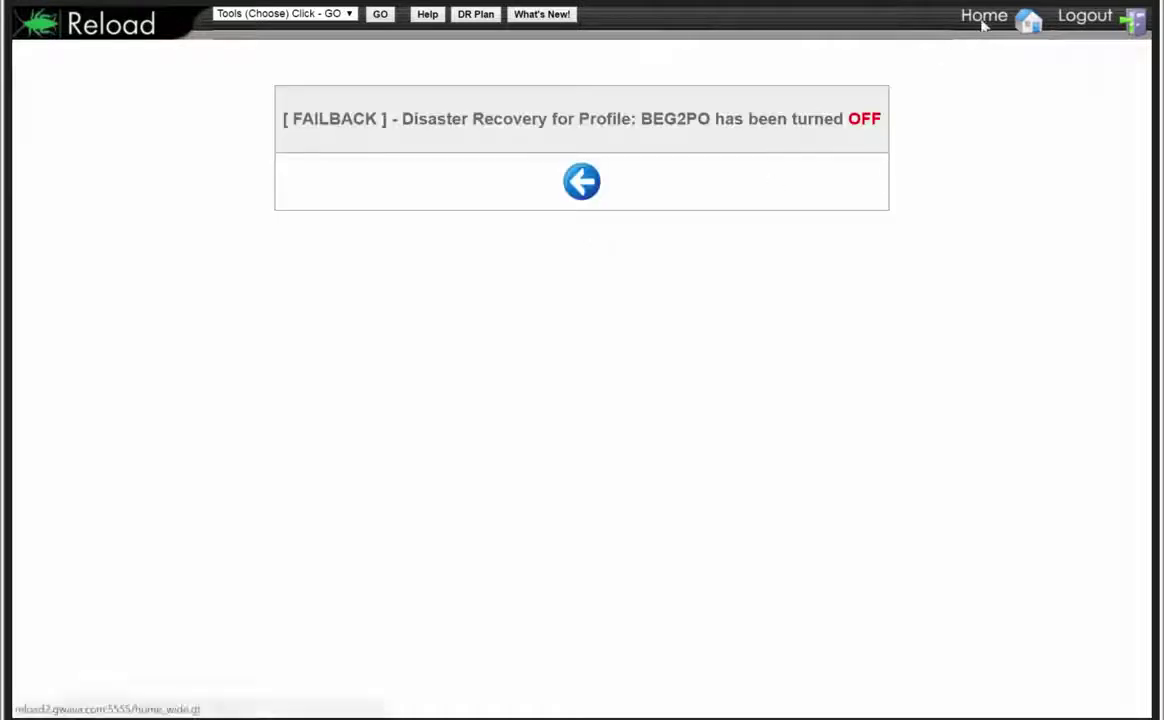
pyautogui.click(983, 20)
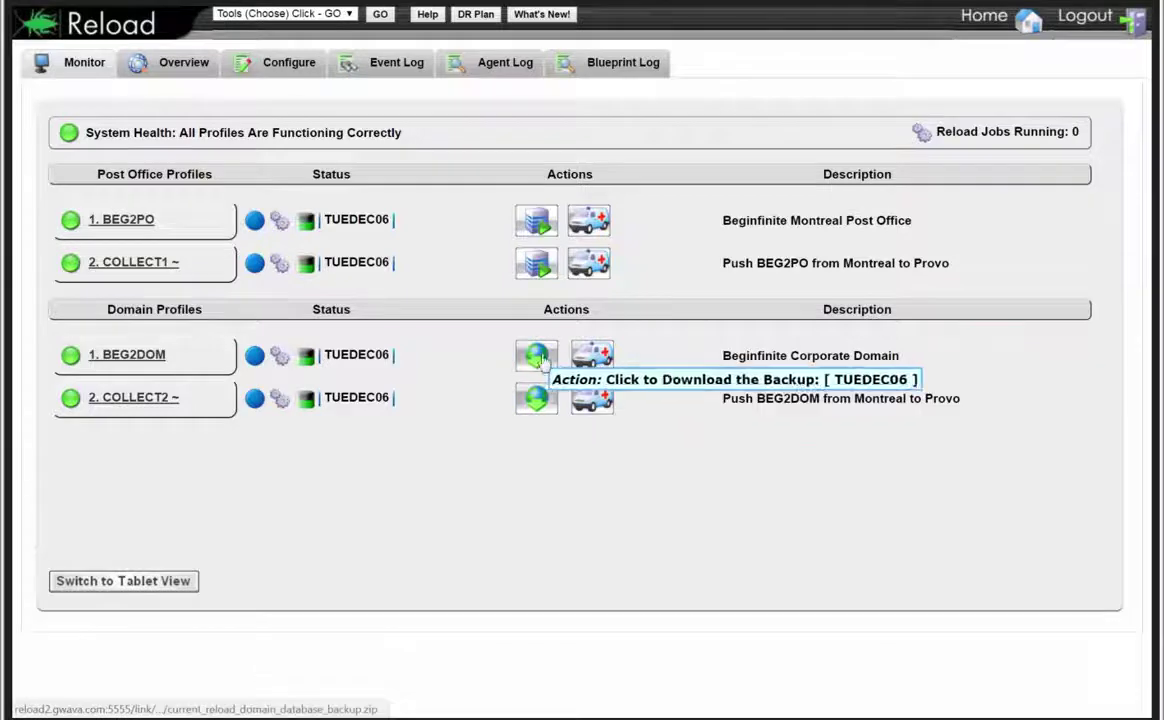
# Select the SUNNOV27 domain backup in the BEG2DOM profile and download the ZIP file created from it
pyautogui.click(134, 357)
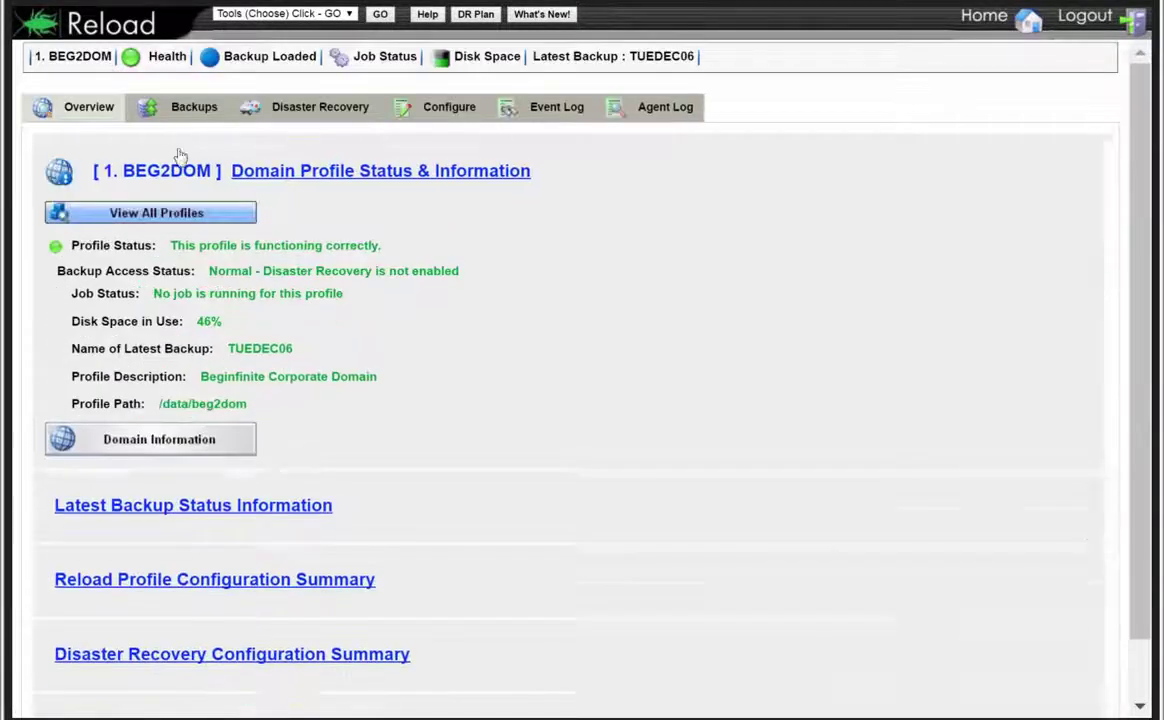
pyautogui.click(176, 110)
pyautogui.click(151, 264)
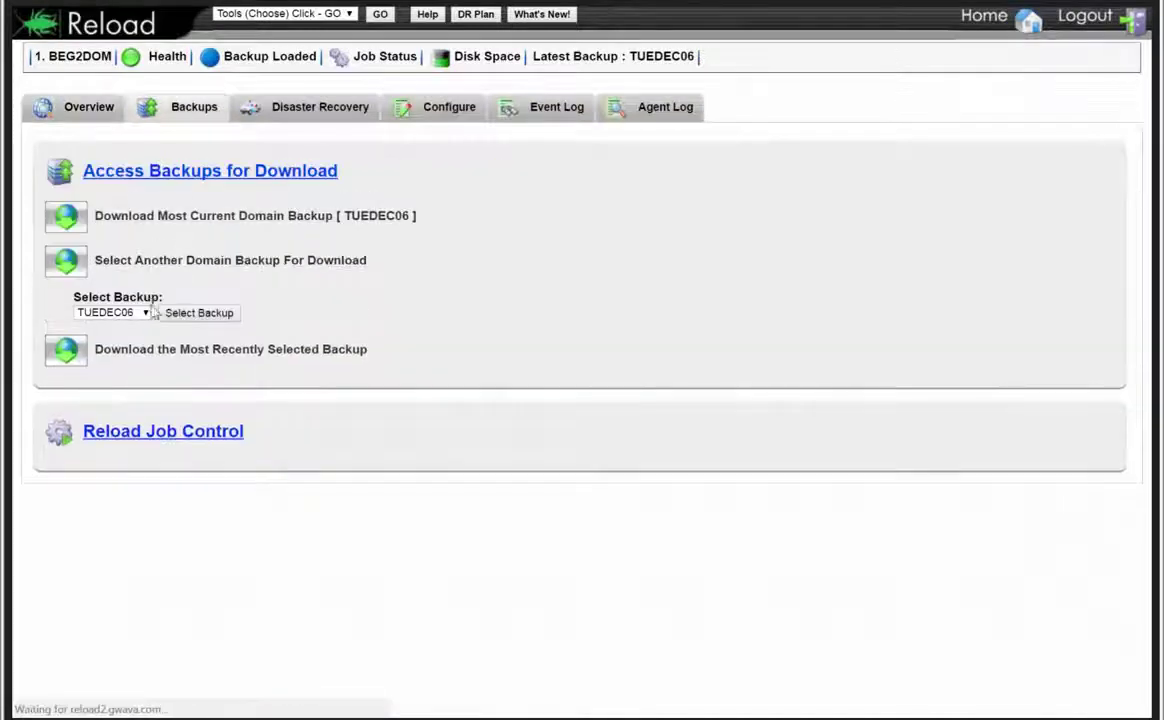
pyautogui.click(112, 312)
pyautogui.click(107, 449)
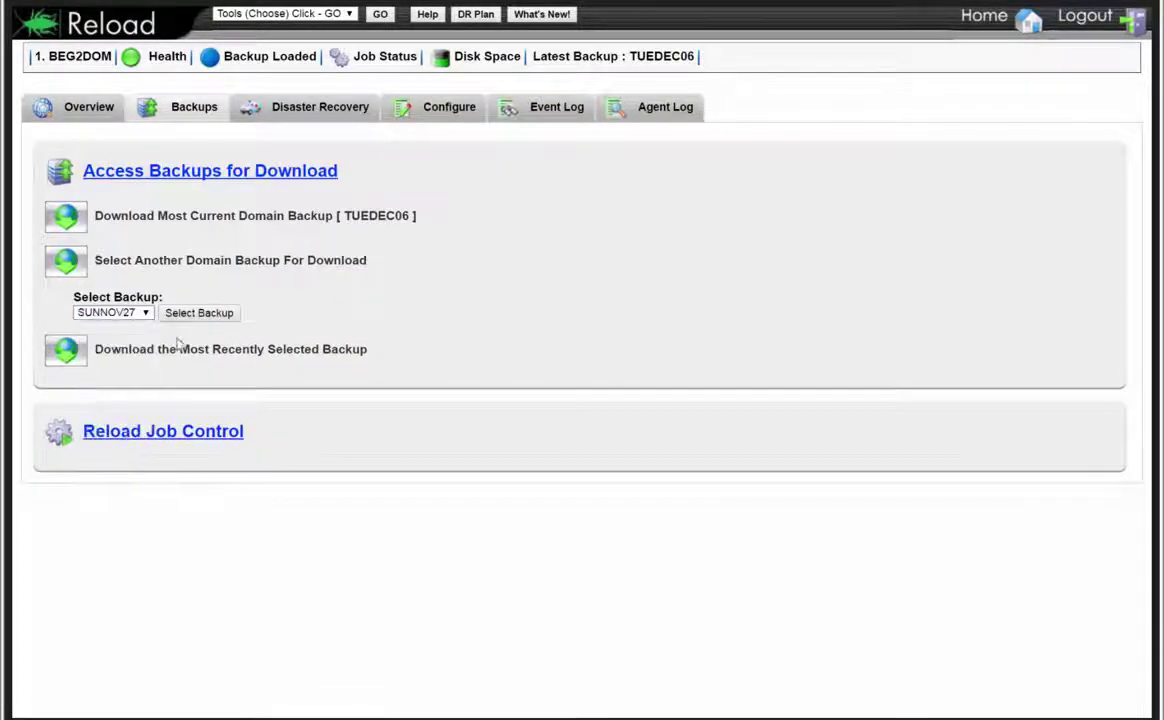
pyautogui.click(200, 313)
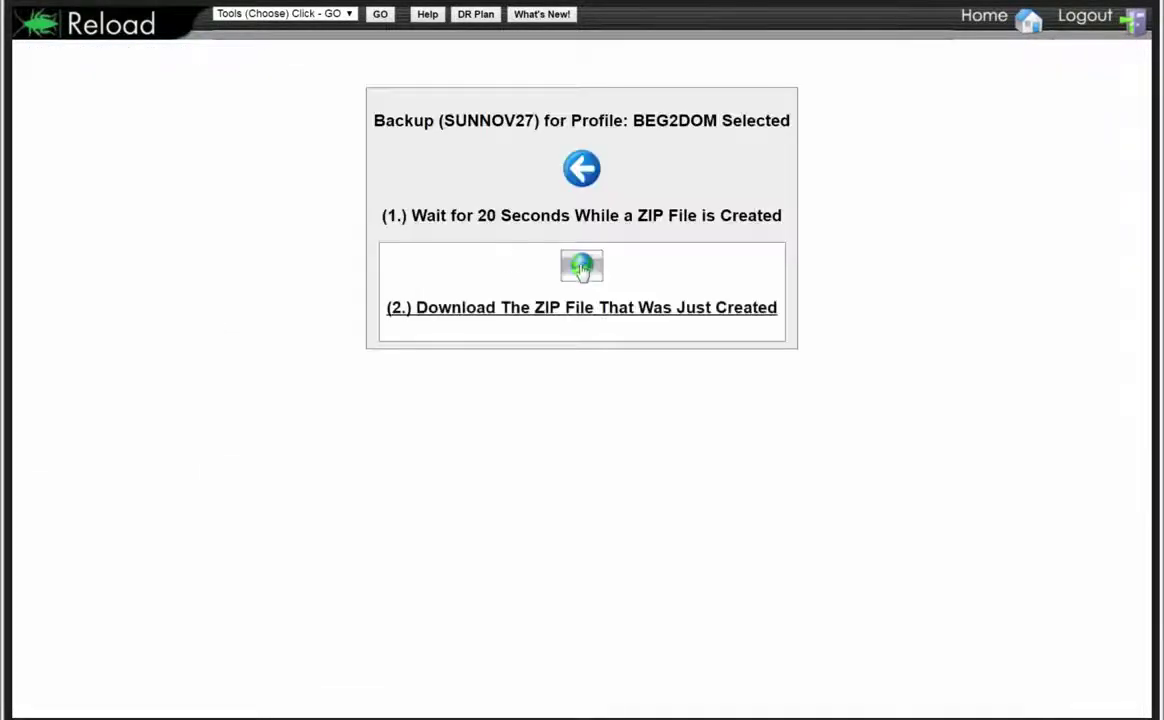
pyautogui.click(582, 268)
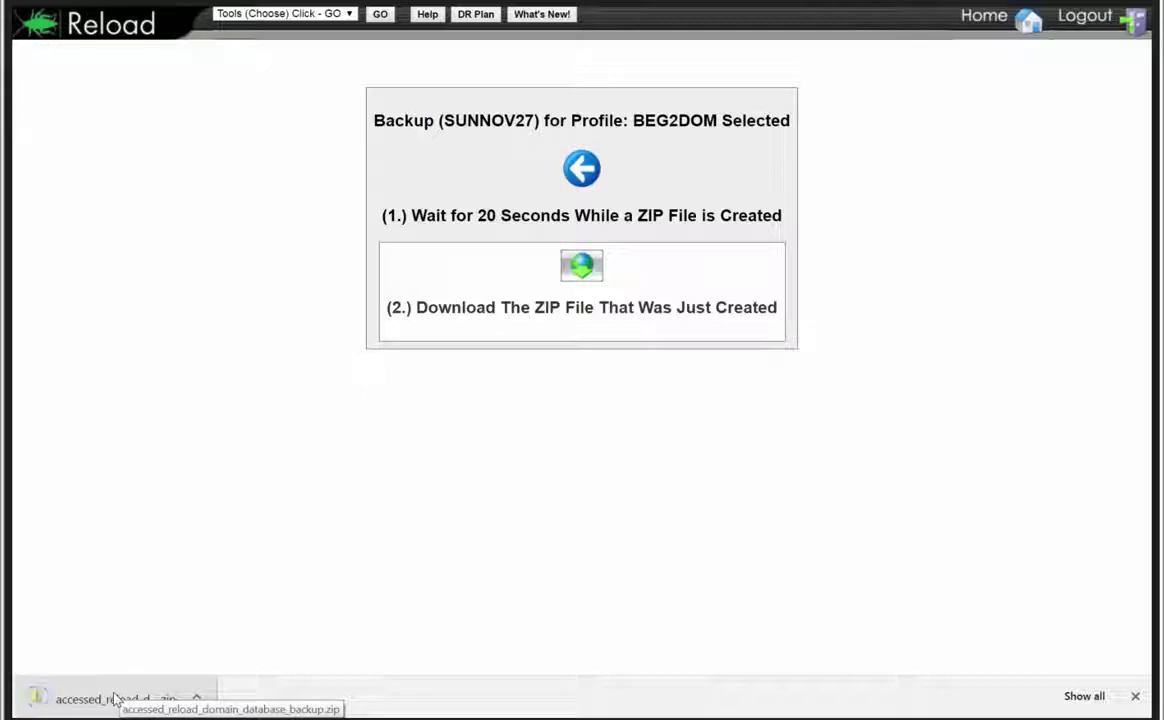
# Examine the backup begin time in 1-beg2dom_reload_profile_info.txt inside the downloaded ZIP, close the file and return to Reload's home page
pyautogui.click(116, 698)
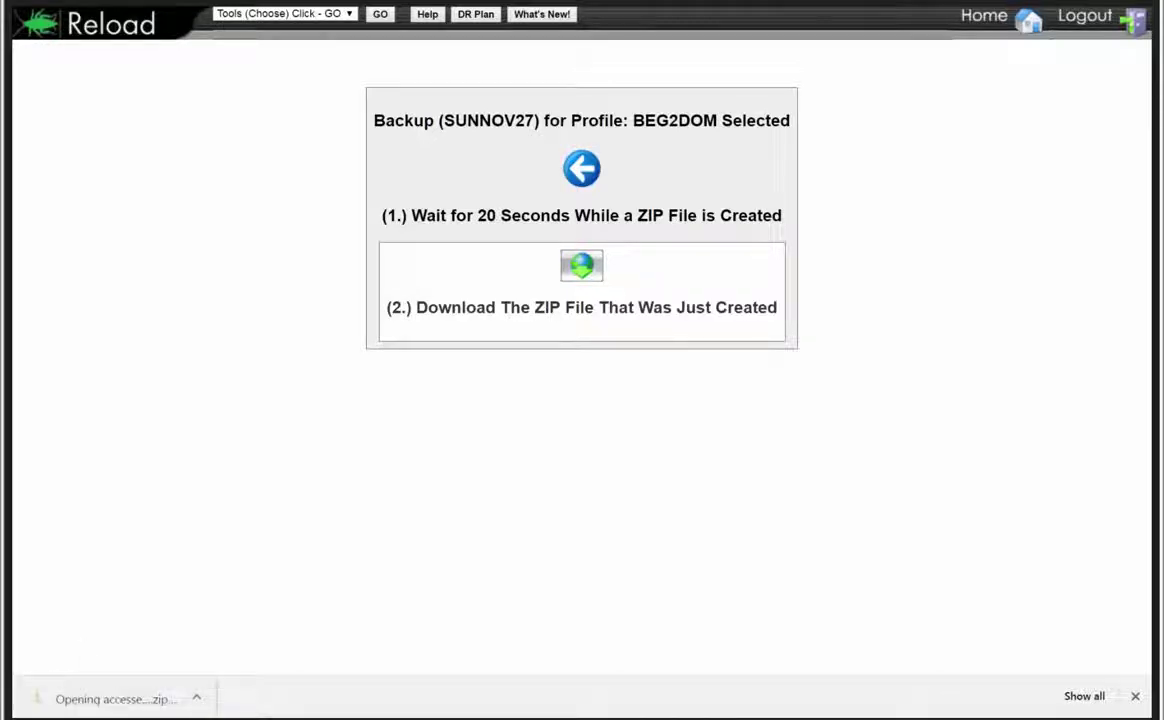
pyautogui.click(620, 265)
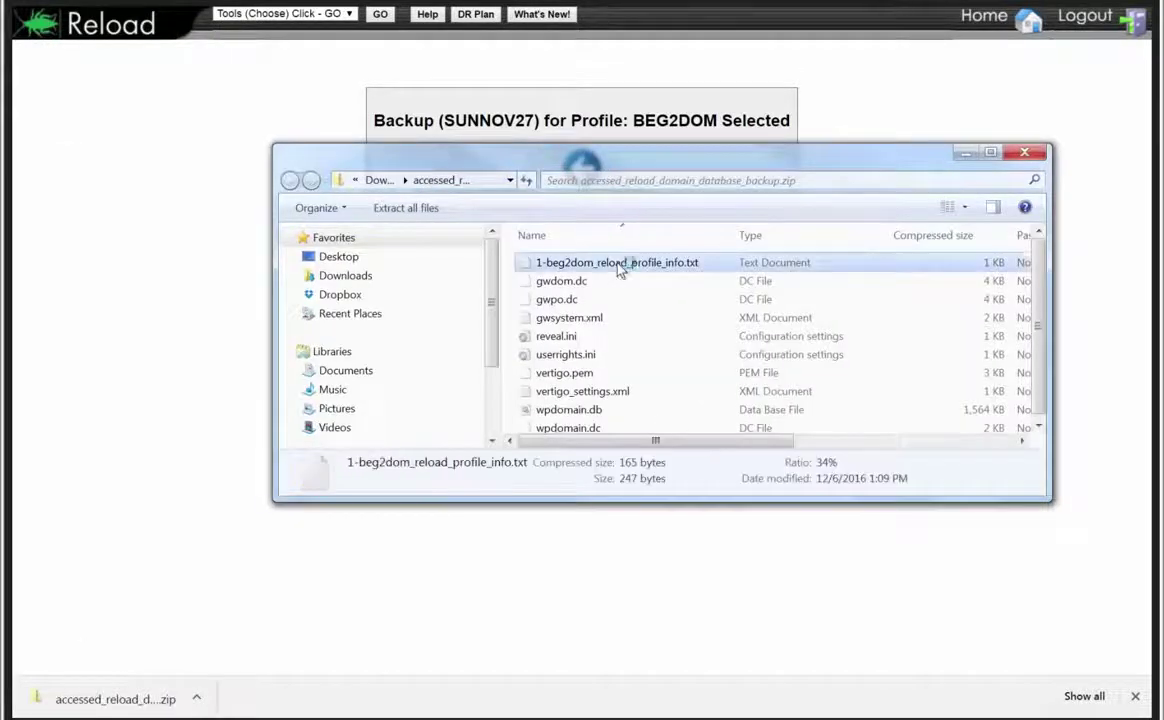
pyautogui.doubleClick(620, 265)
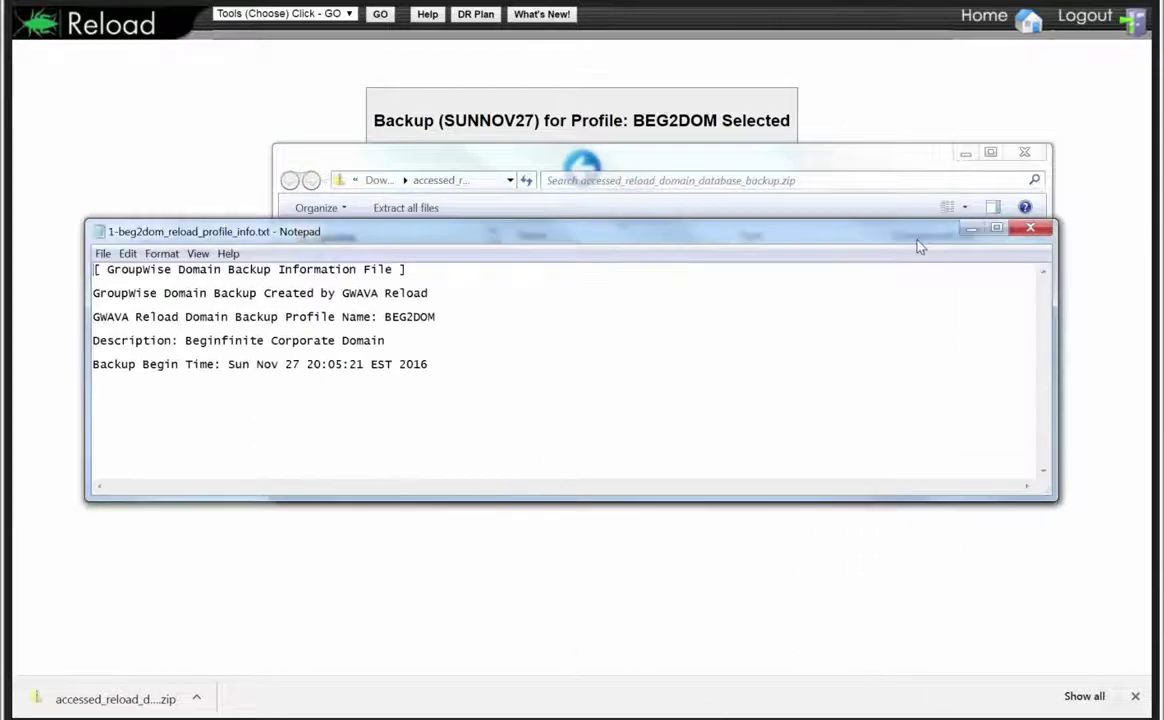
pyautogui.moveTo(918, 241); pyautogui.dragTo(960, 244)
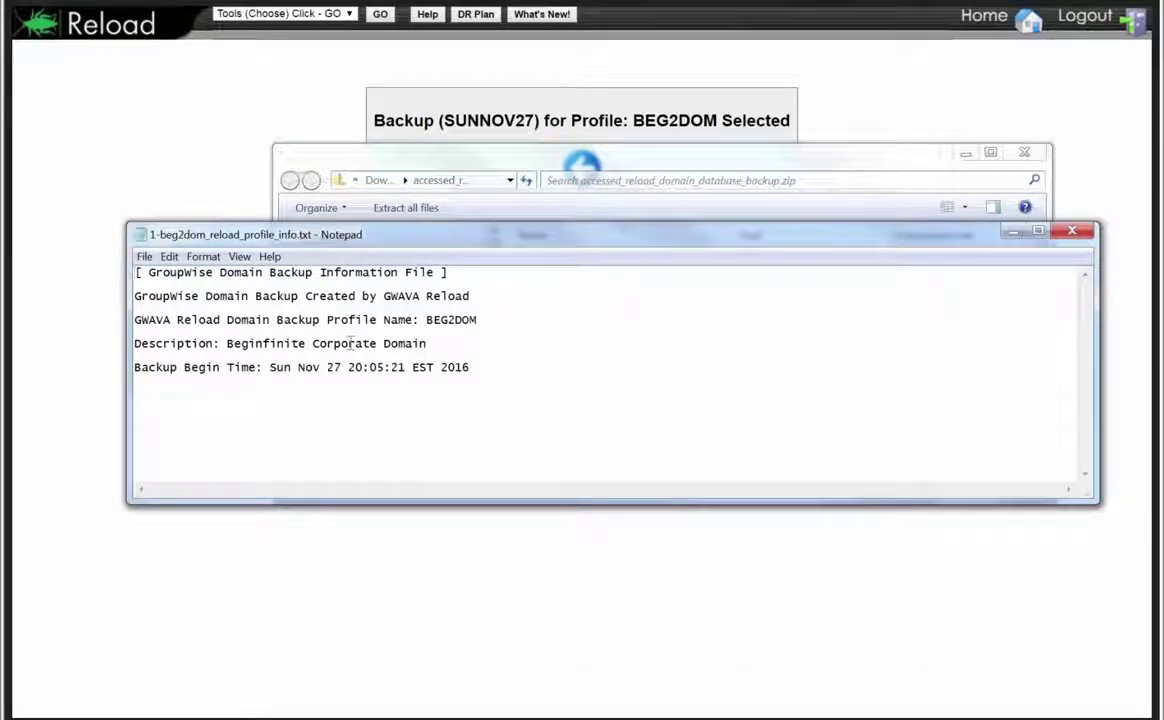
pyautogui.moveTo(270, 367); pyautogui.dragTo(428, 376)
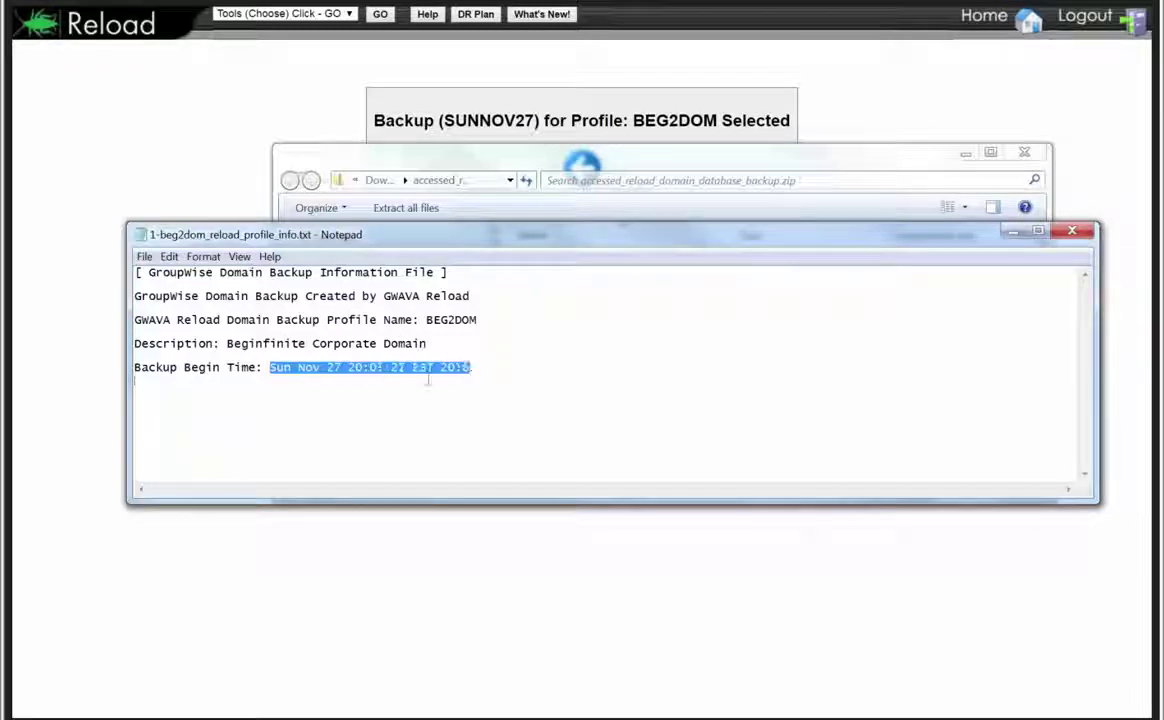
pyautogui.click(1072, 231)
pyautogui.click(975, 16)
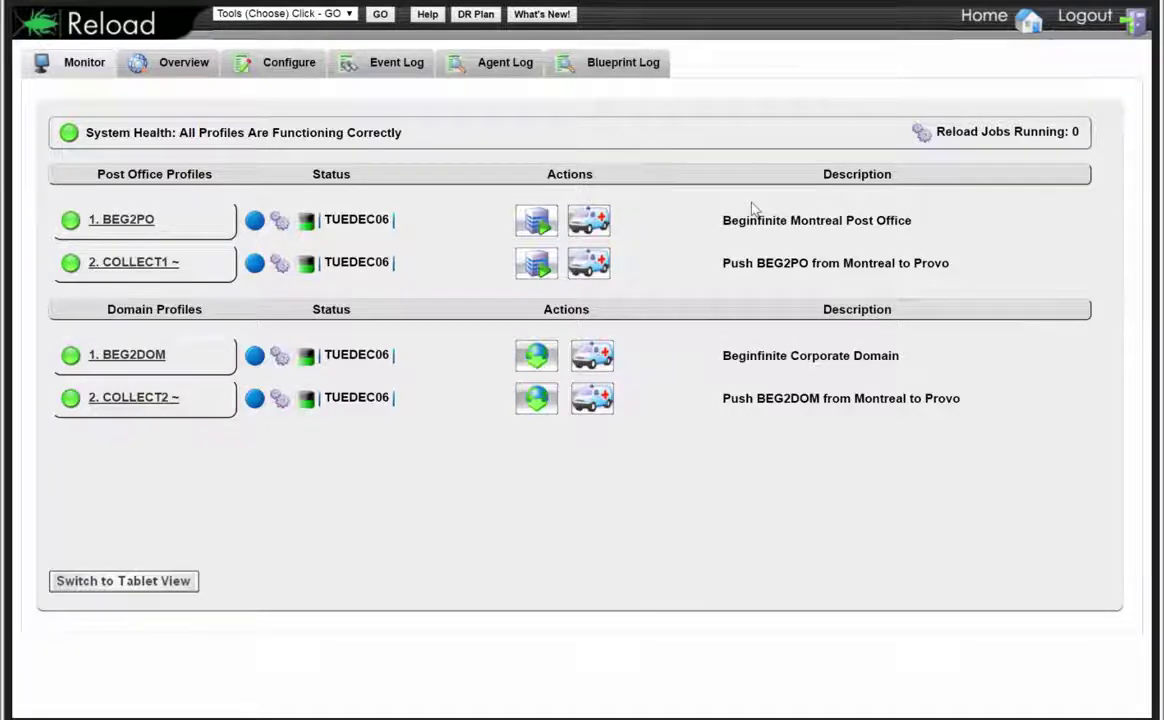
# Review the Daily Status Report settings in Reload's notification configuration, and return to the profile monitor page
pyautogui.click(289, 70)
pyautogui.click(203, 346)
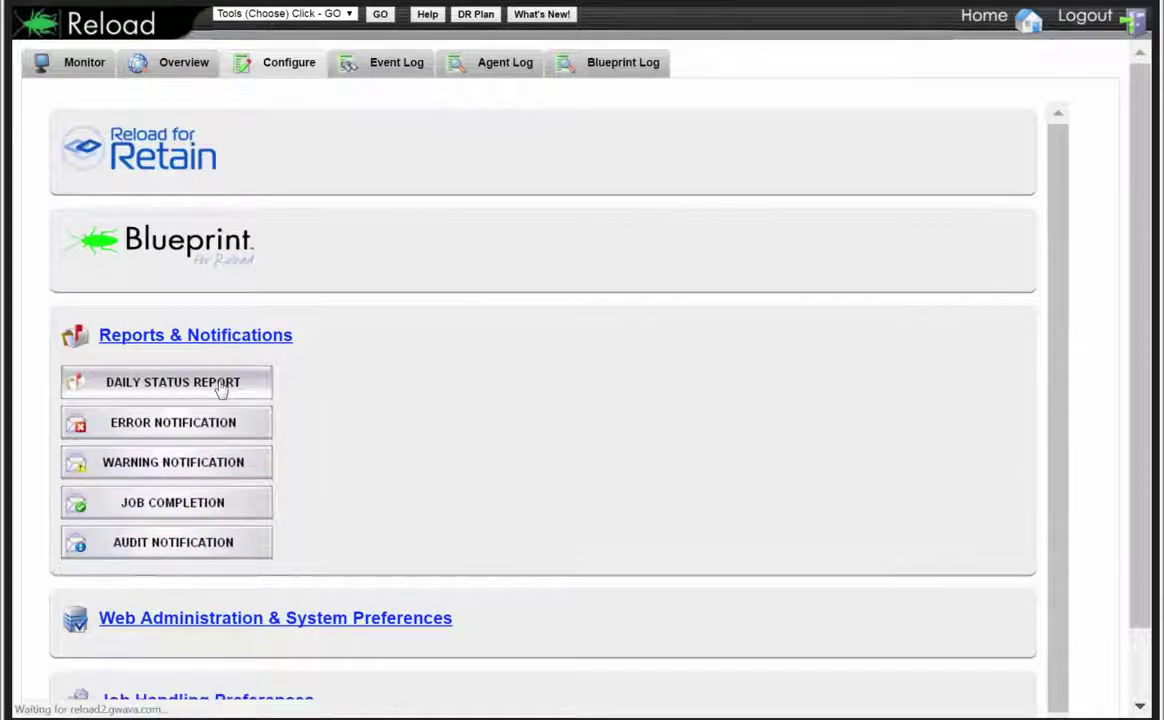
pyautogui.click(220, 385)
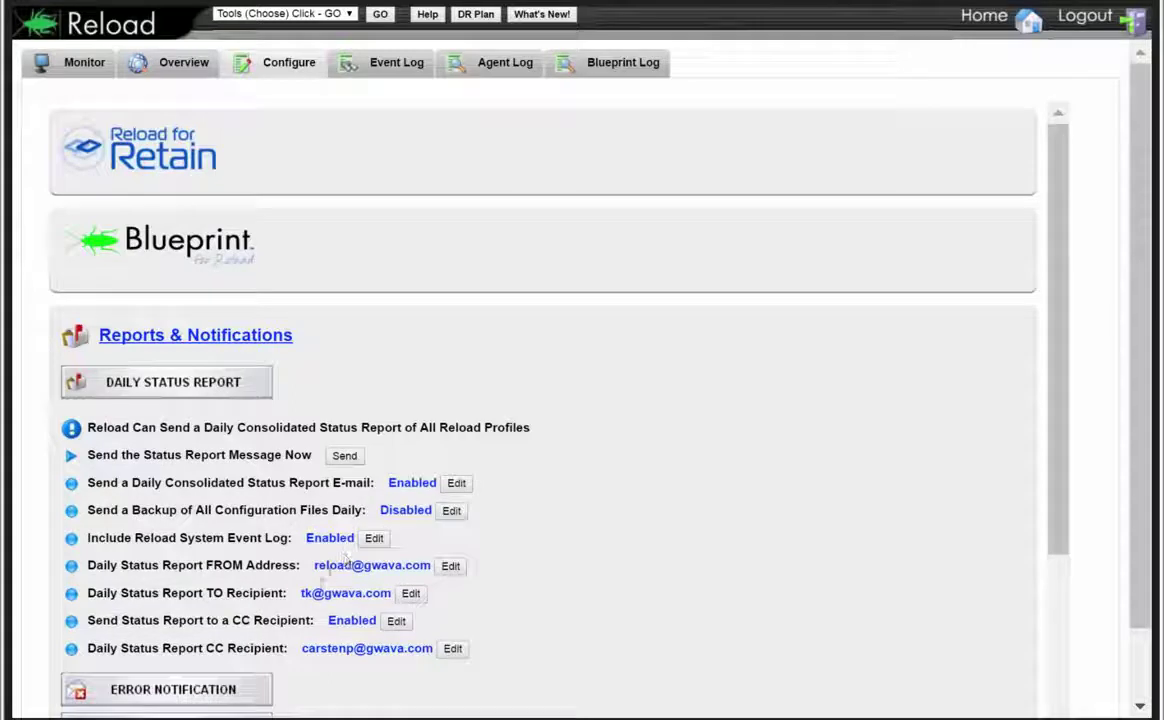
pyautogui.click(158, 390)
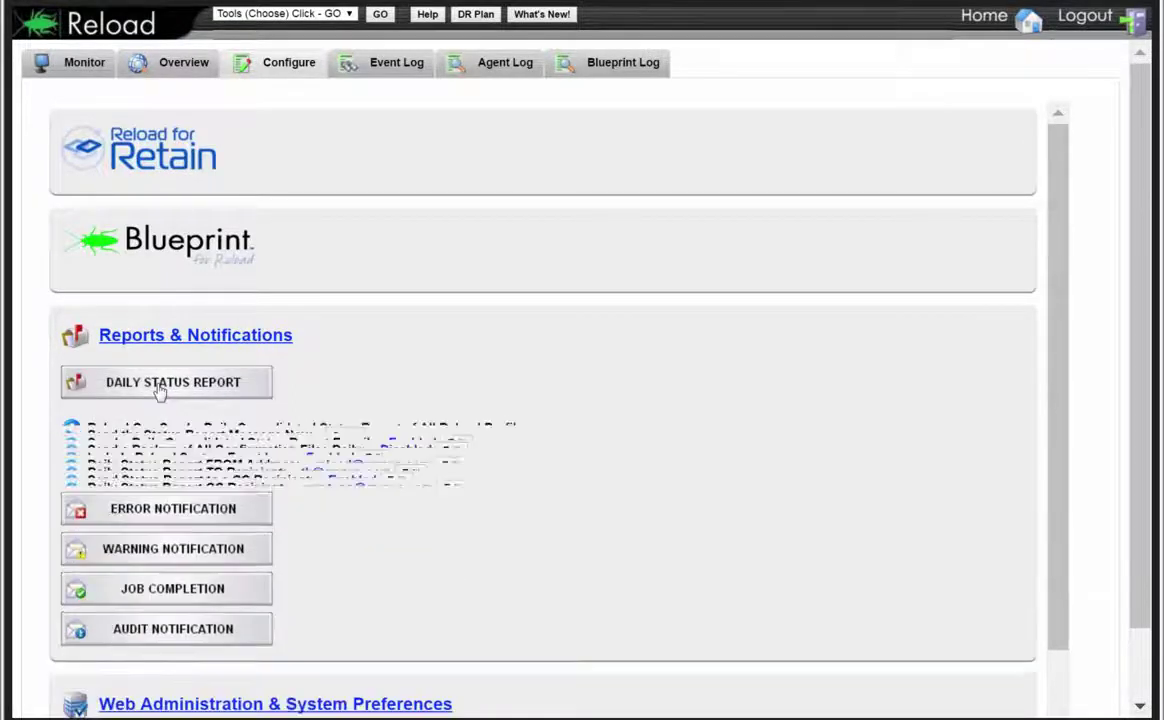
pyautogui.click(91, 79)
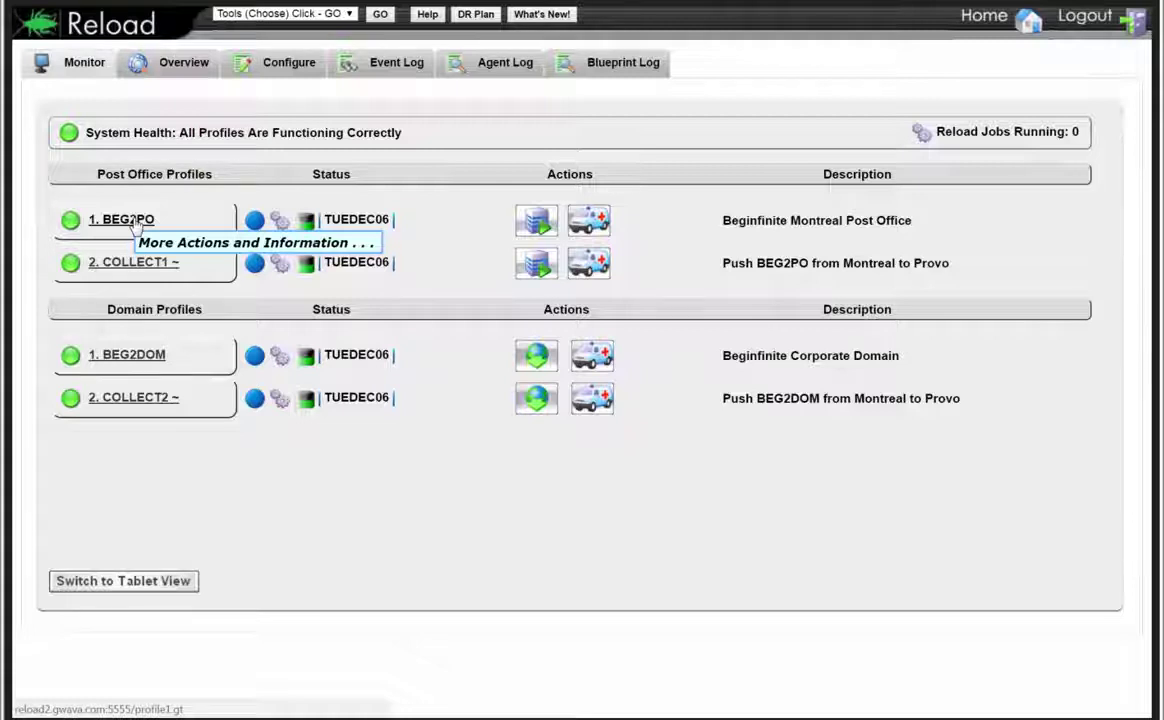
pyautogui.moveTo(310, 224)
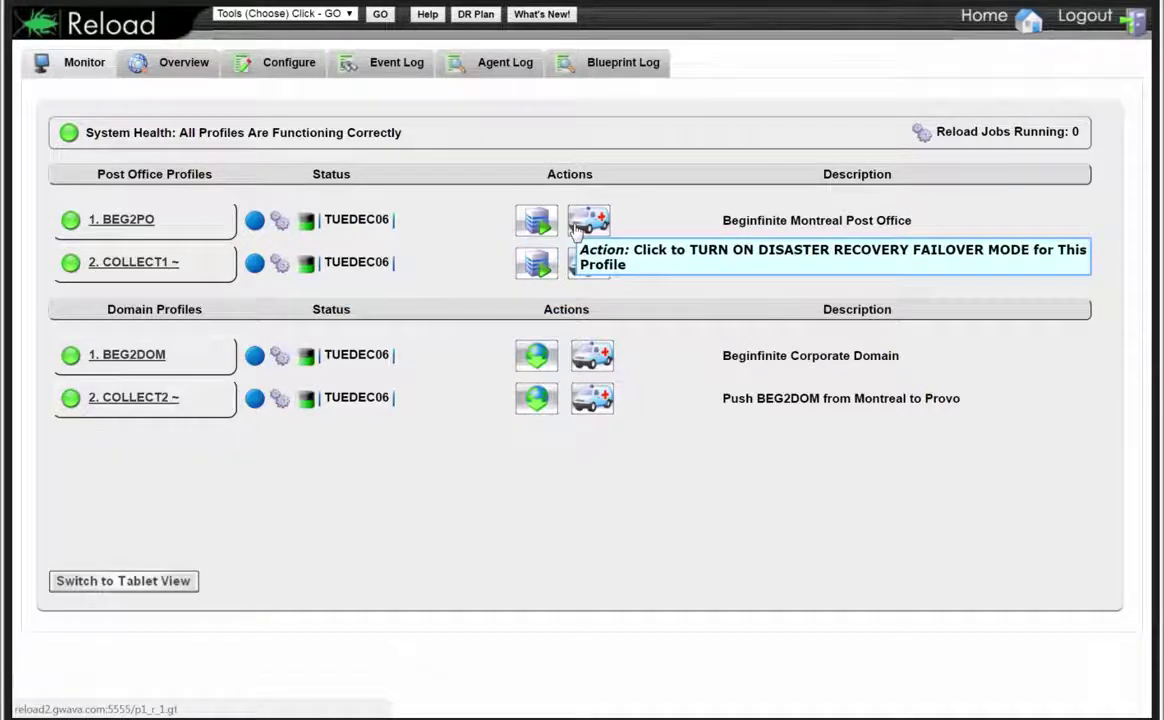
# Examine the Access Mode POA and restore area options in BEG2PO's User Access to Backups settings, and return to the home monitor page
pyautogui.click(112, 221)
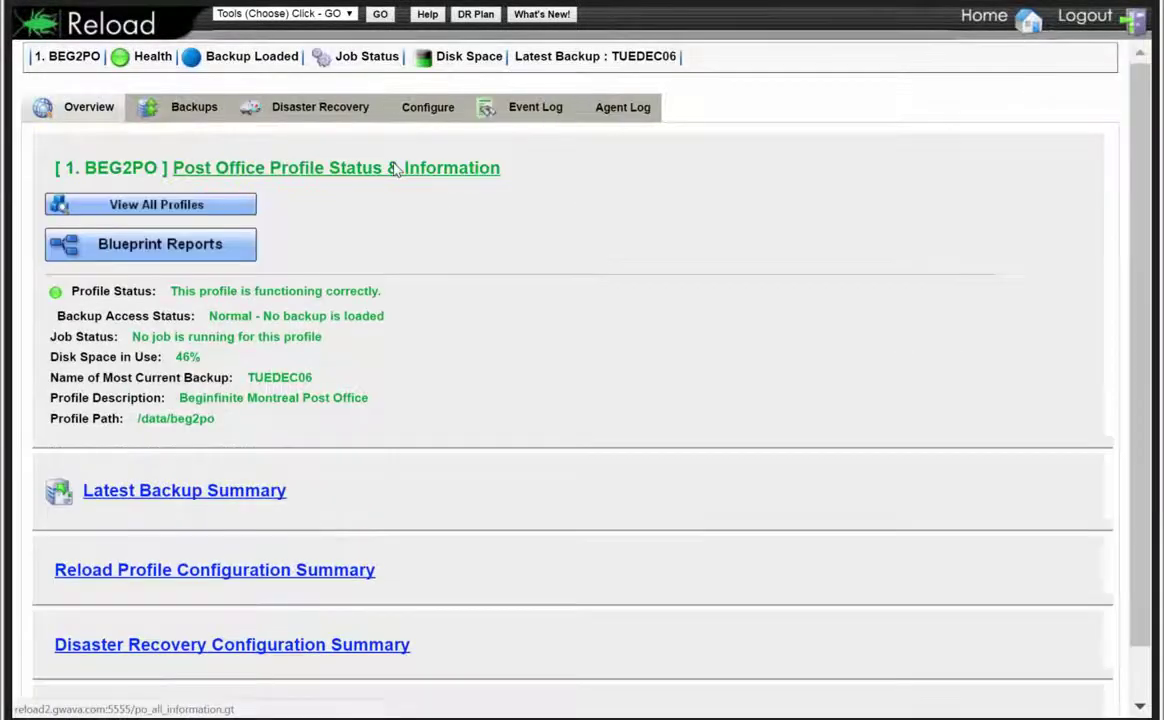
pyautogui.click(395, 170)
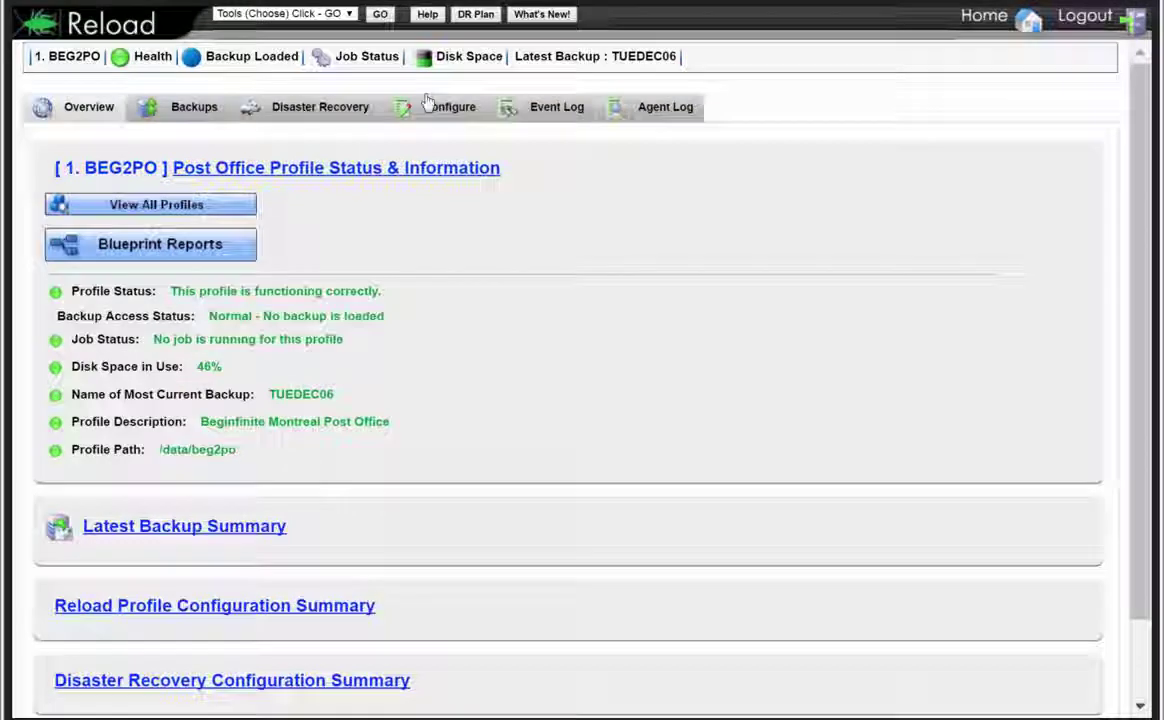
pyautogui.click(432, 115)
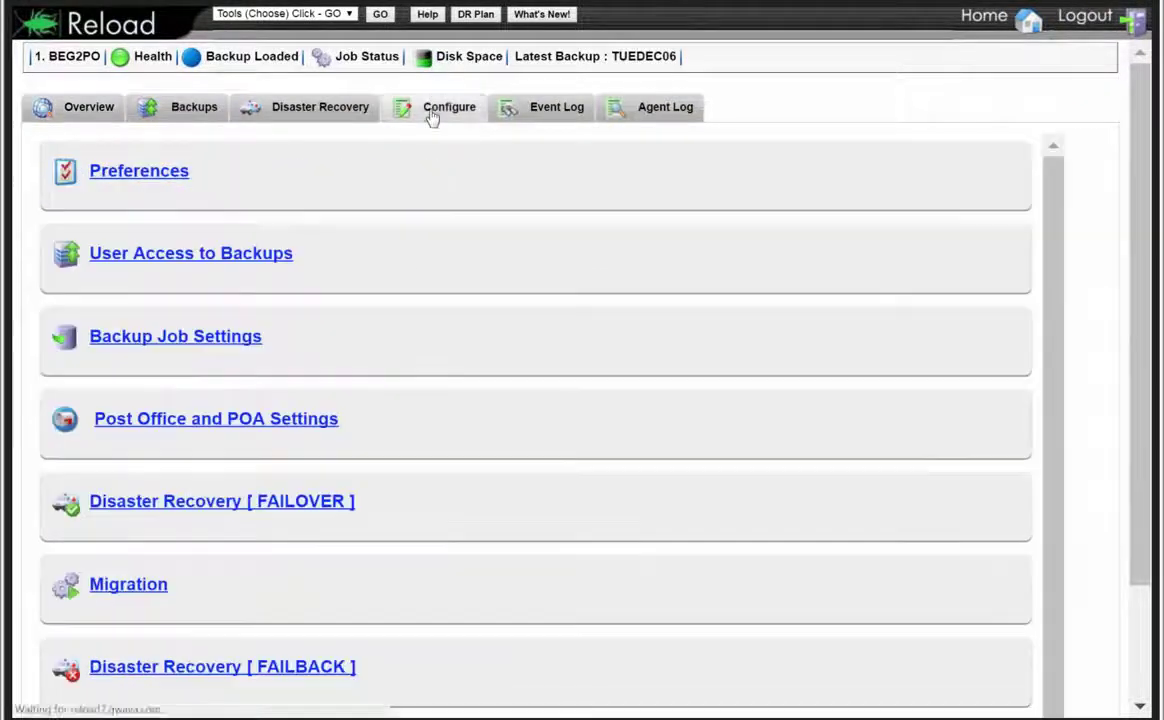
pyautogui.click(138, 258)
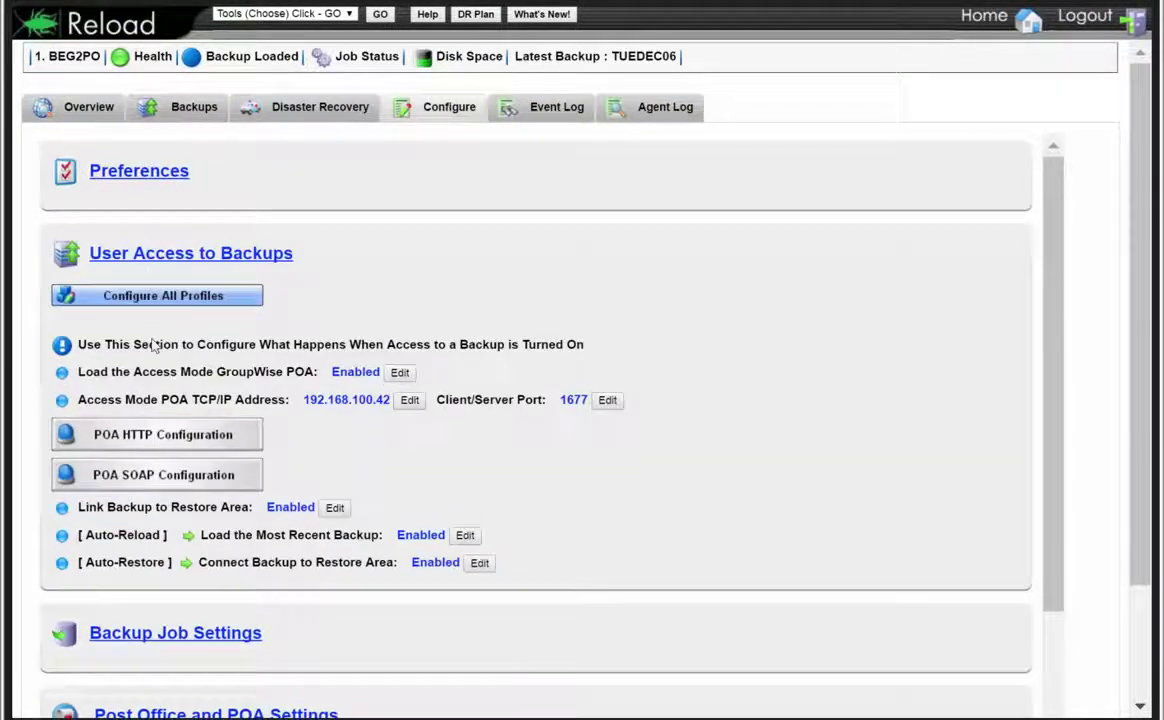
pyautogui.moveTo(185, 395)
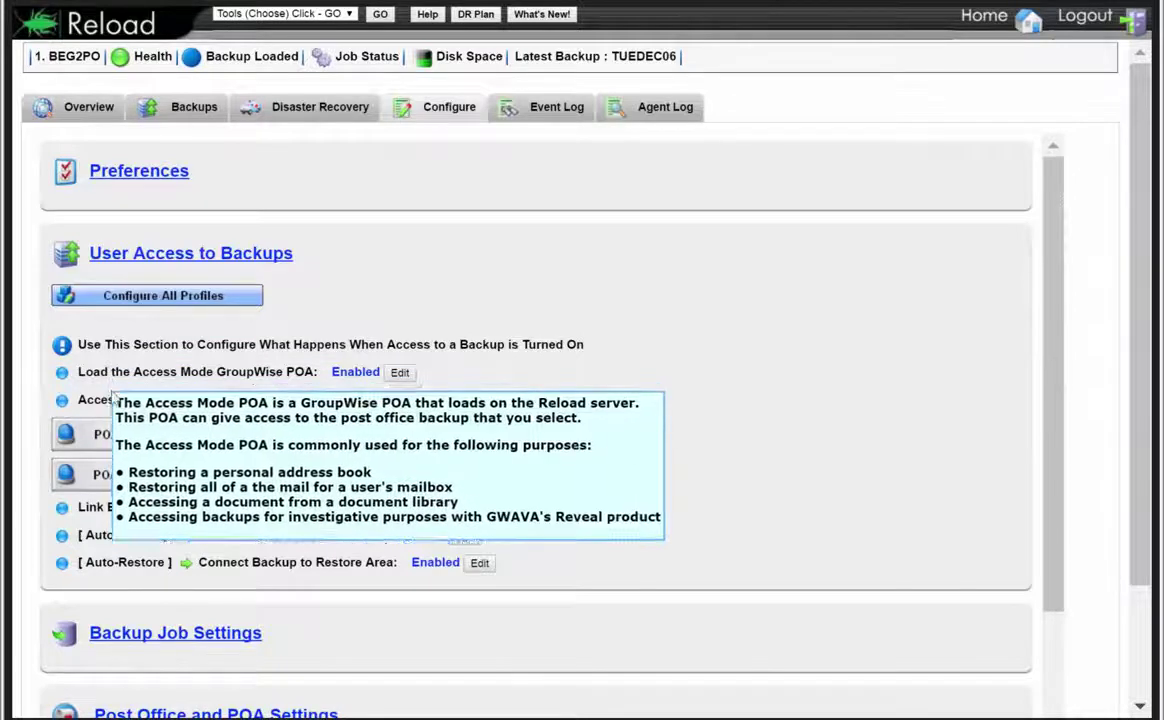
pyautogui.moveTo(98, 503)
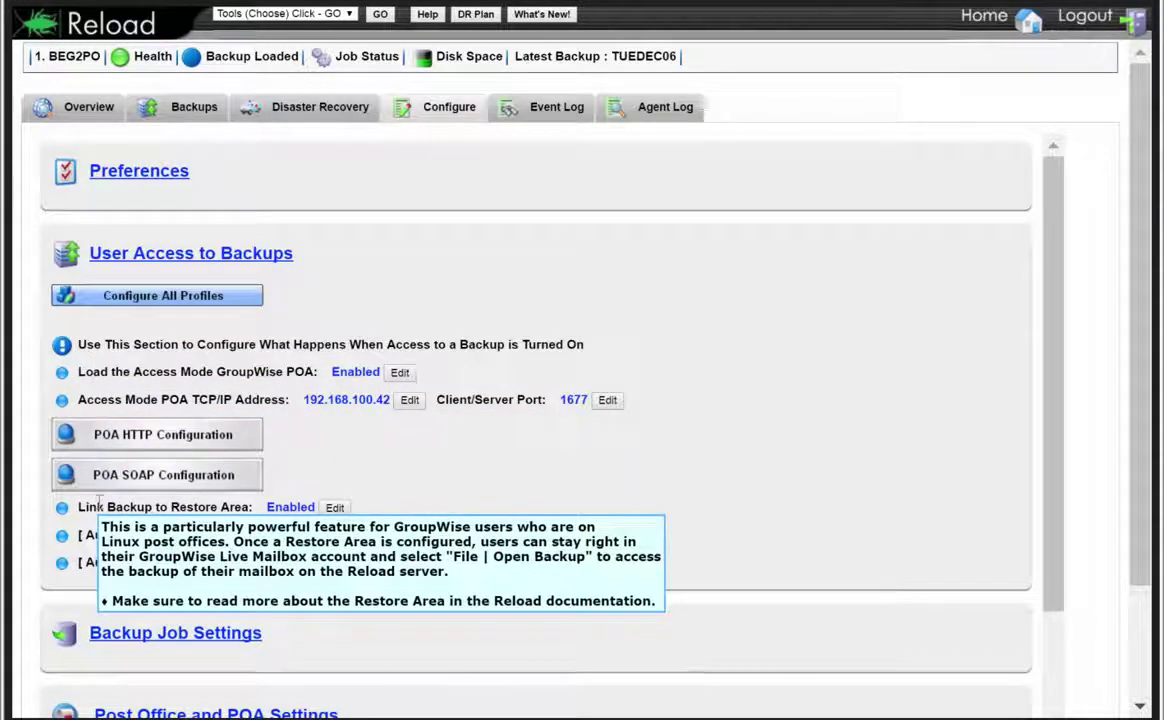
pyautogui.click(983, 21)
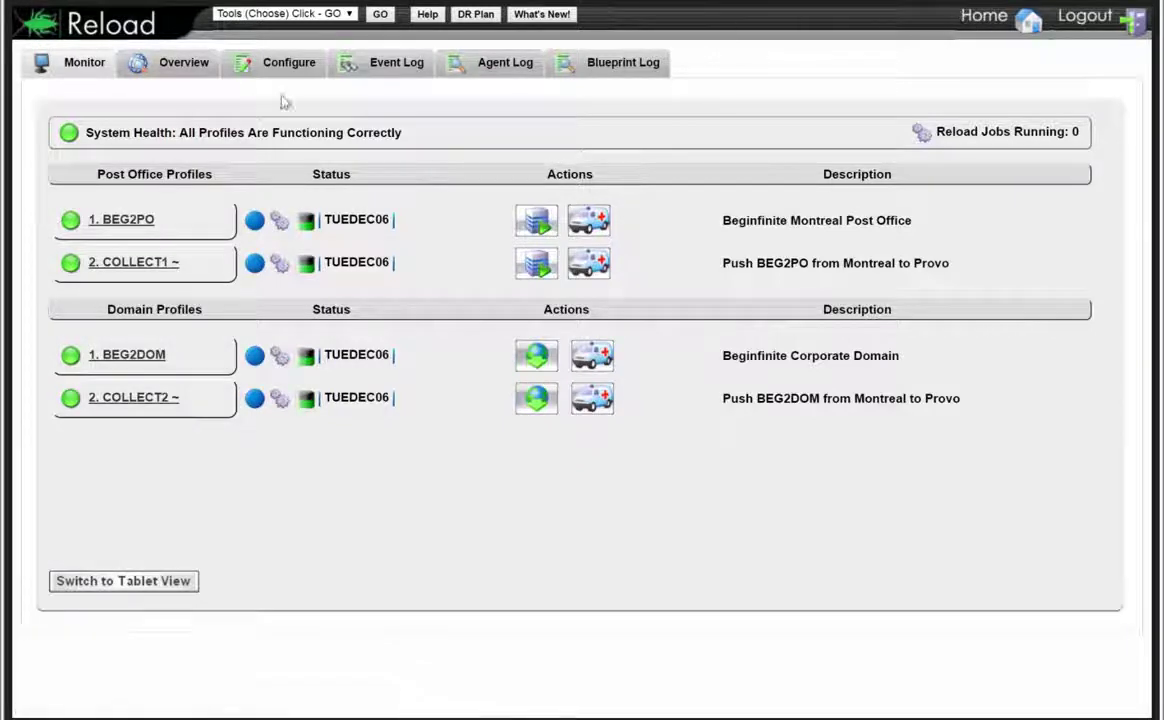
# Reopen the User Access to Backups configuration of the BEG2PO profile for another review, and return to the profile monitor page
pyautogui.click(68, 136)
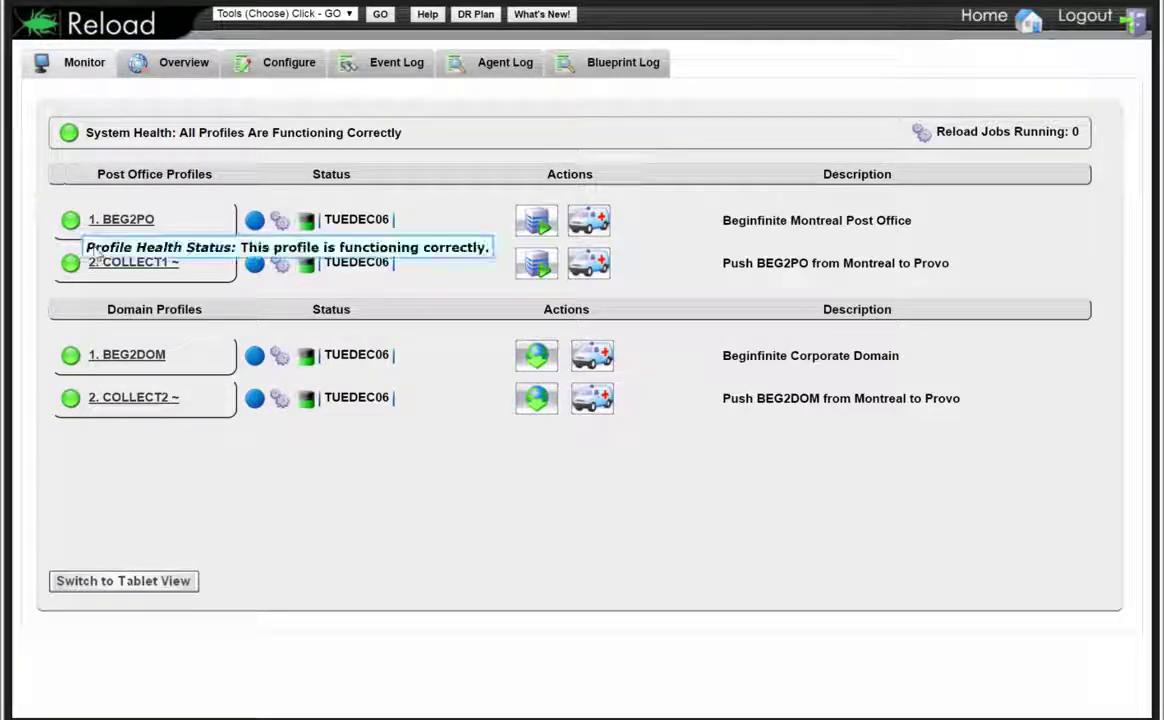
pyautogui.click(125, 224)
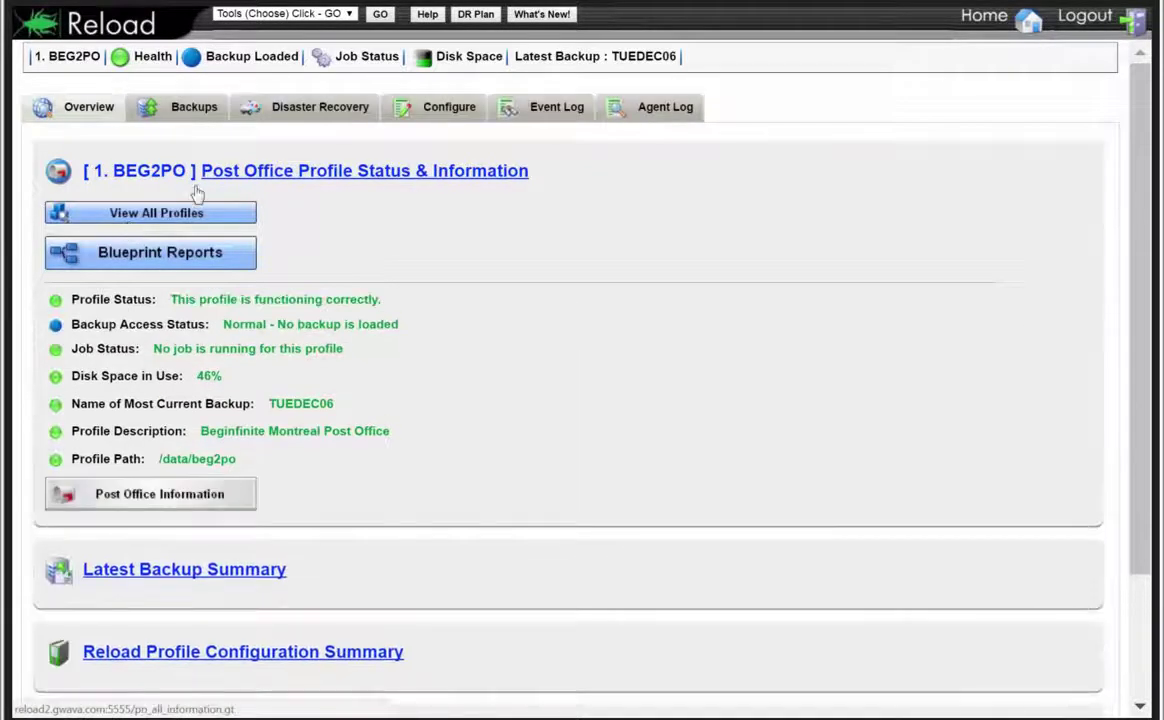
pyautogui.click(418, 122)
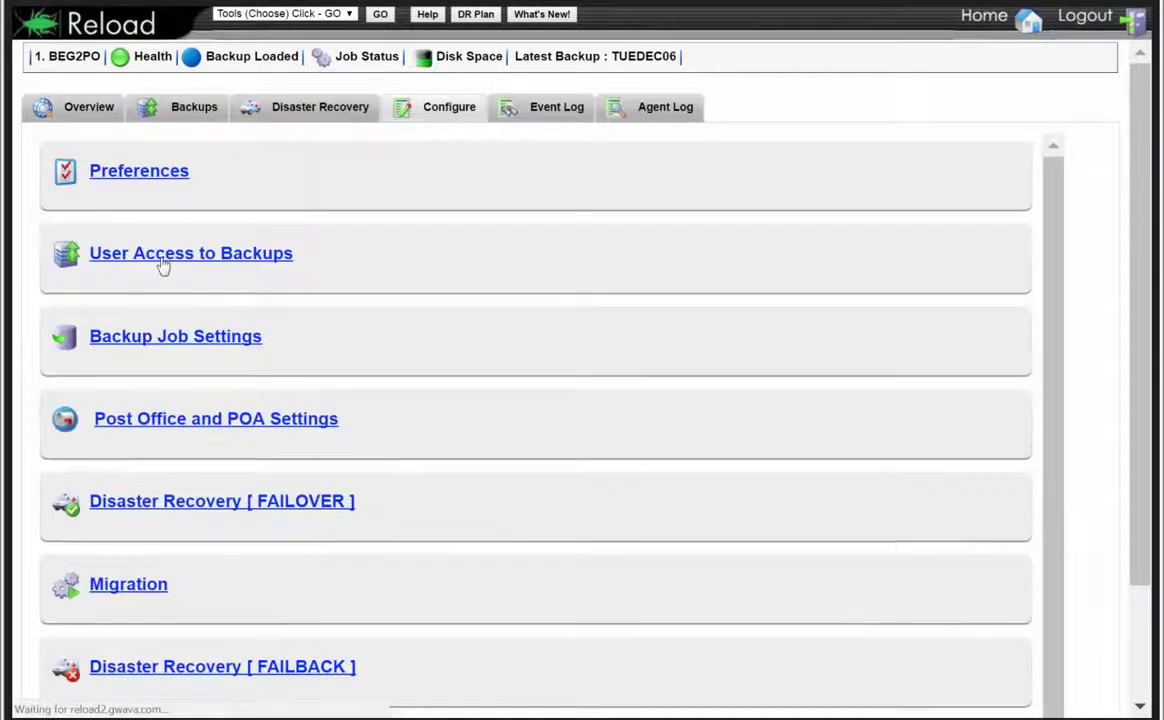
pyautogui.click(161, 262)
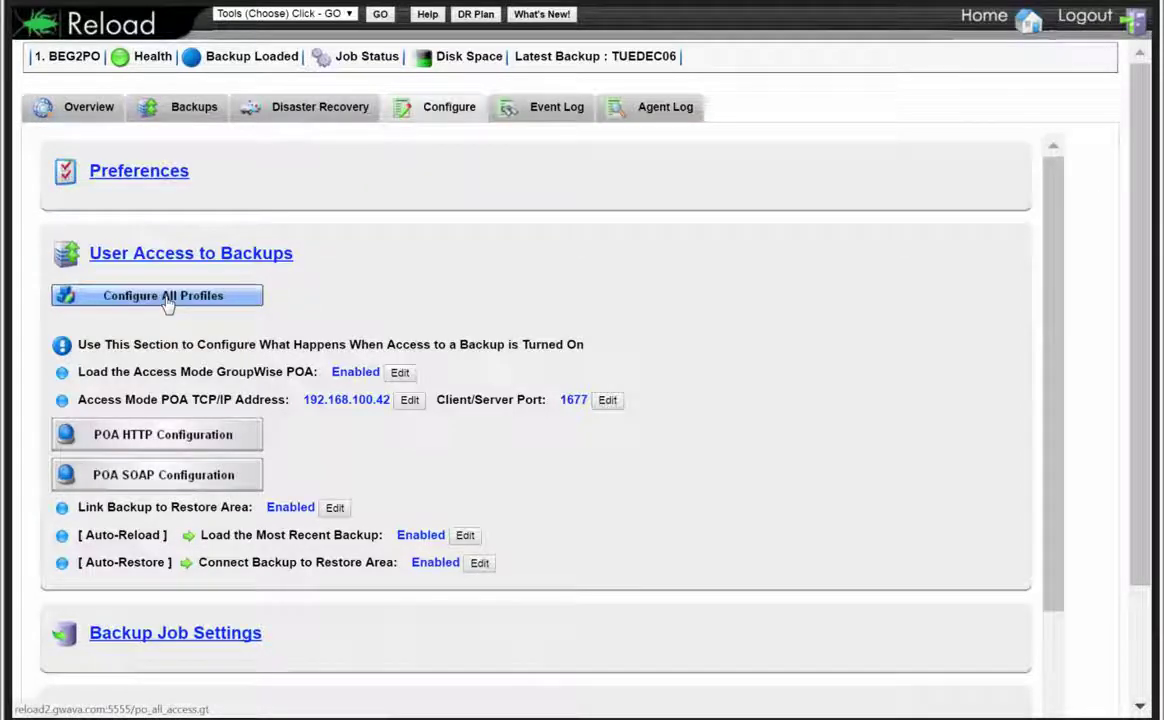
pyautogui.click(996, 18)
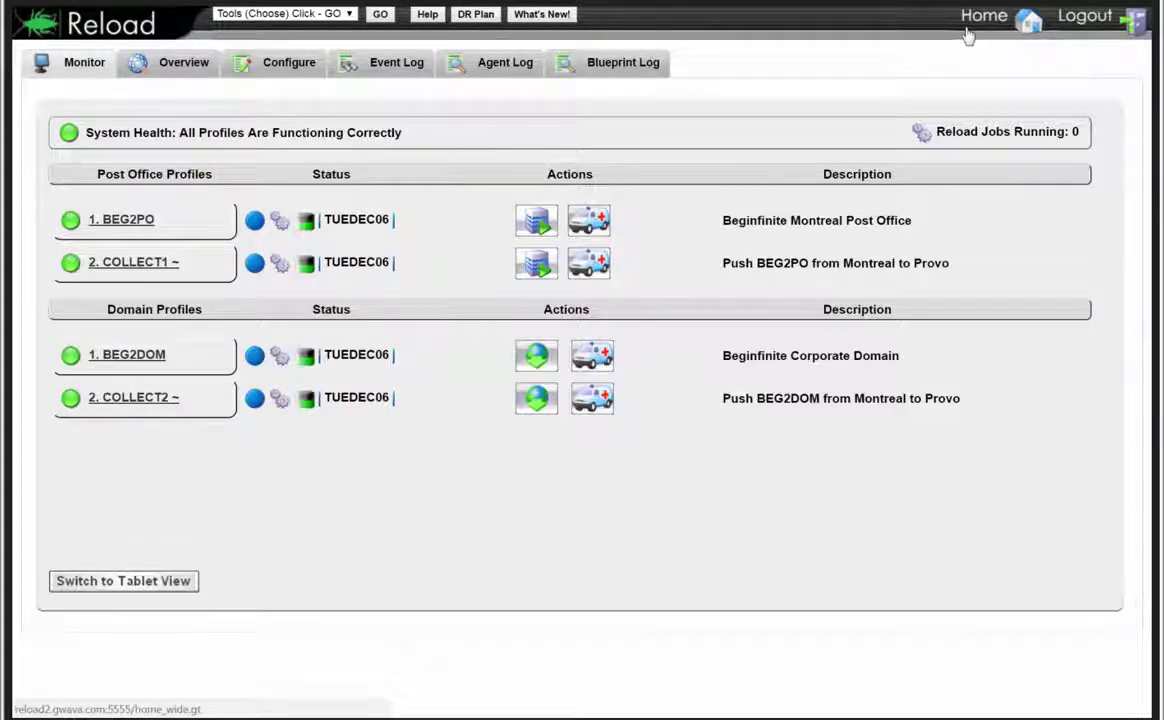
pyautogui.click(968, 35)
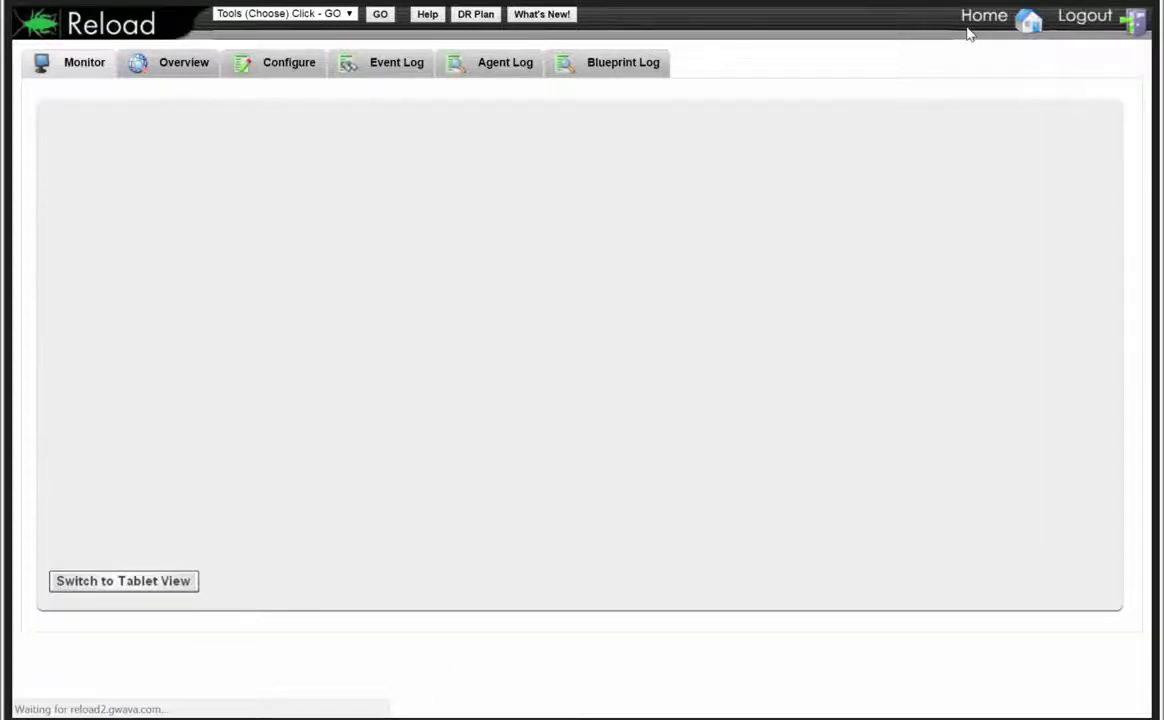
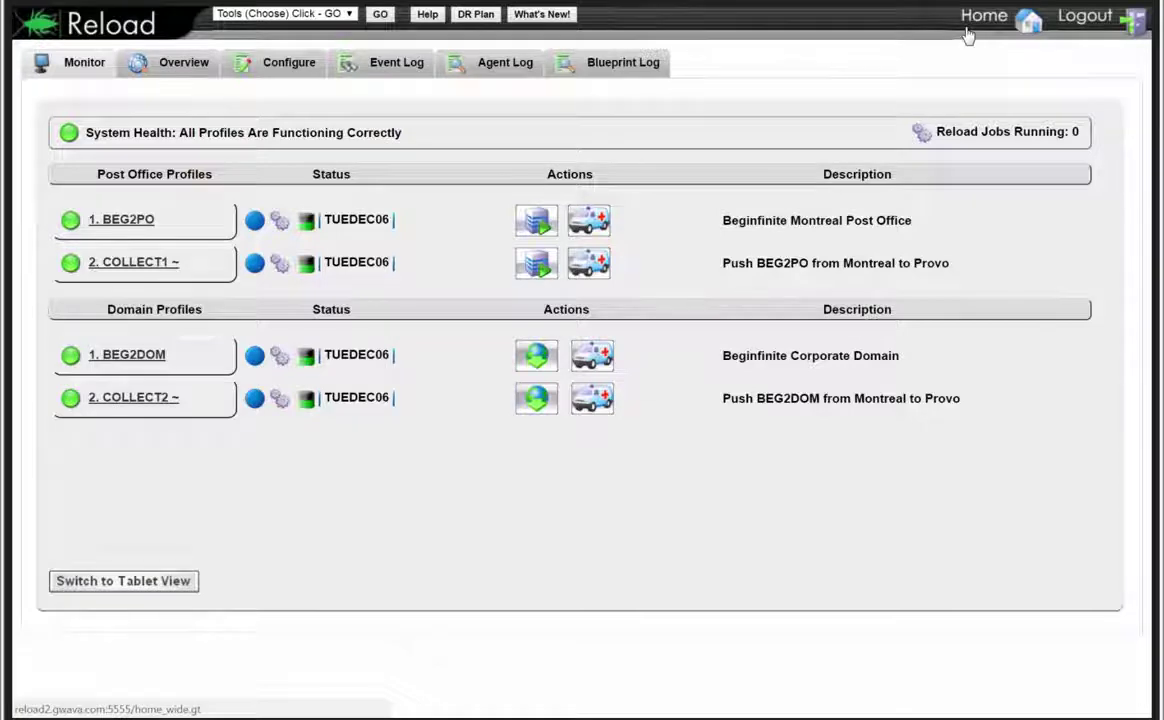
# Review the paired collector option and its disk space requirement in BEG2PO's Post Office and POA Settings, and return to the home page
pyautogui.click(123, 225)
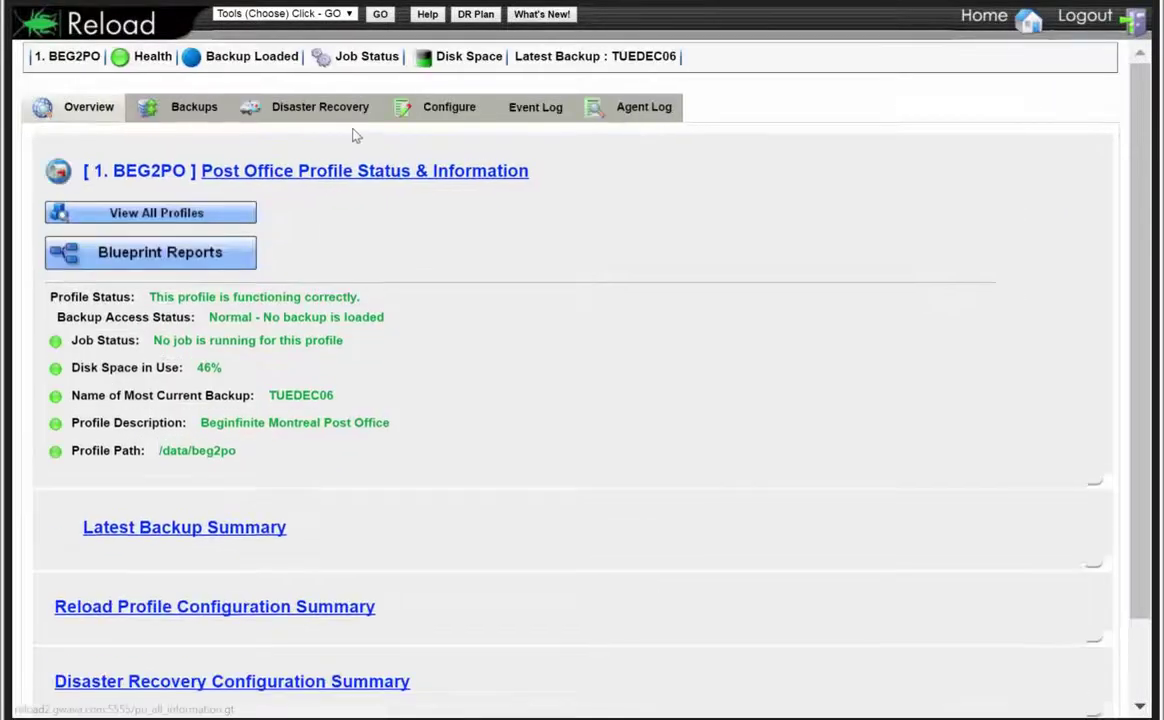
pyautogui.click(445, 110)
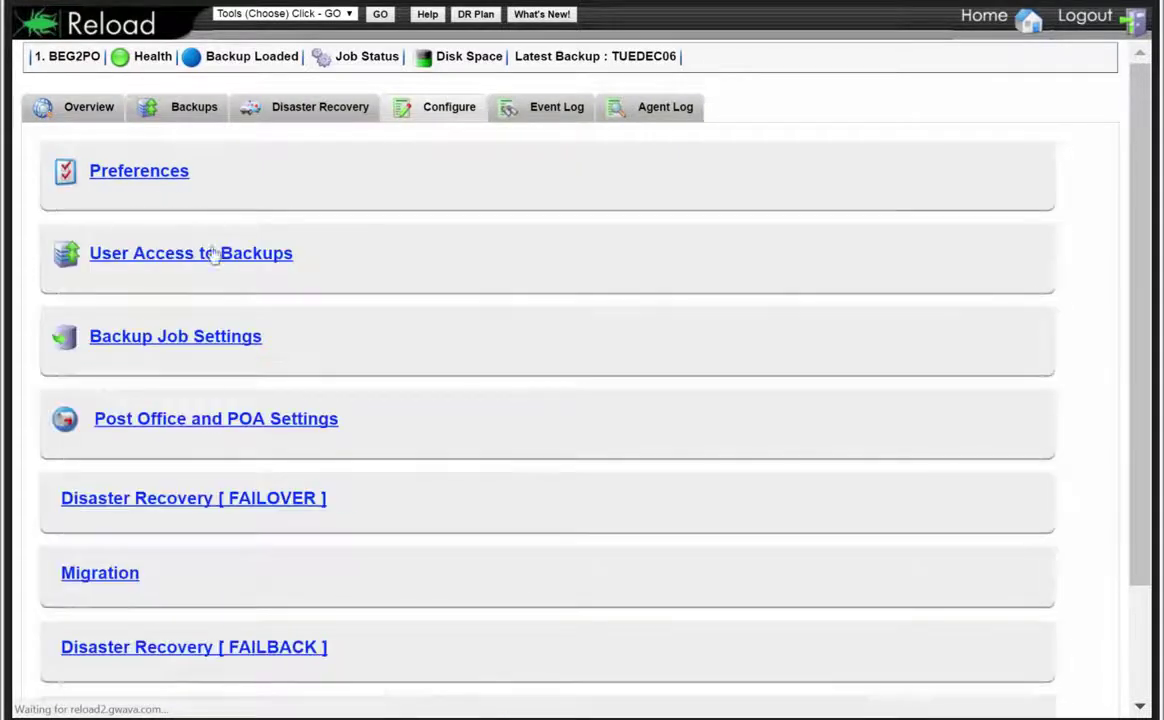
pyautogui.click(185, 425)
pyautogui.scroll(-3, 372, 447)
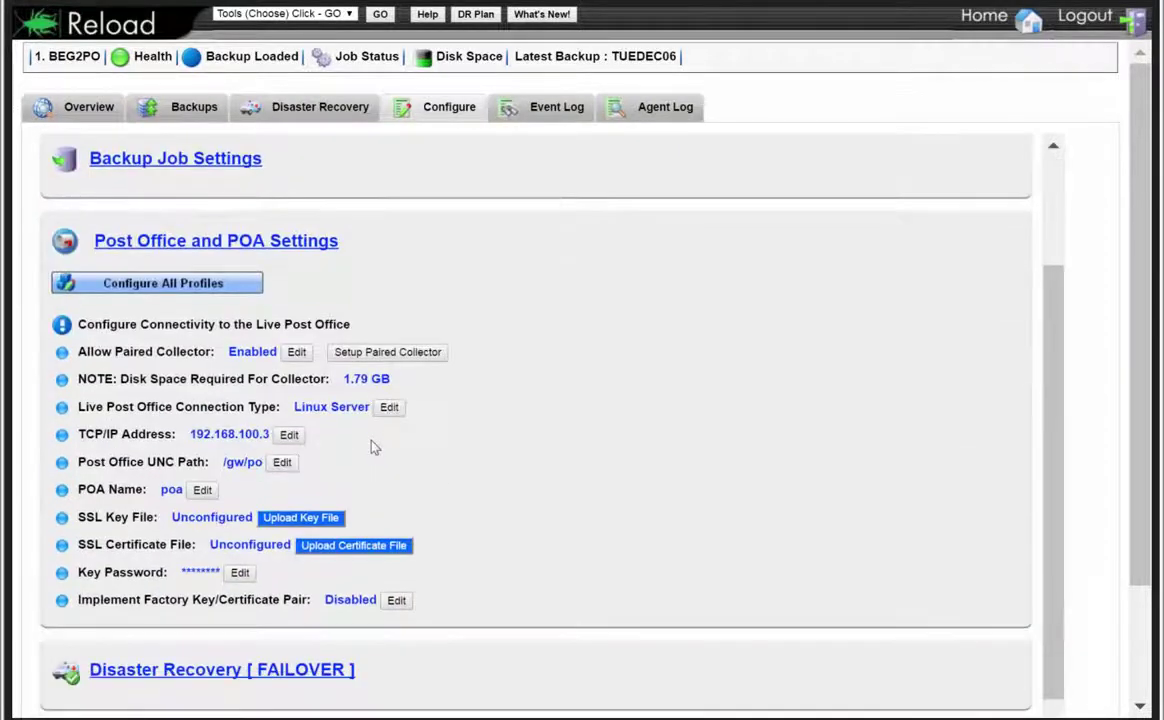
pyautogui.moveTo(288, 395)
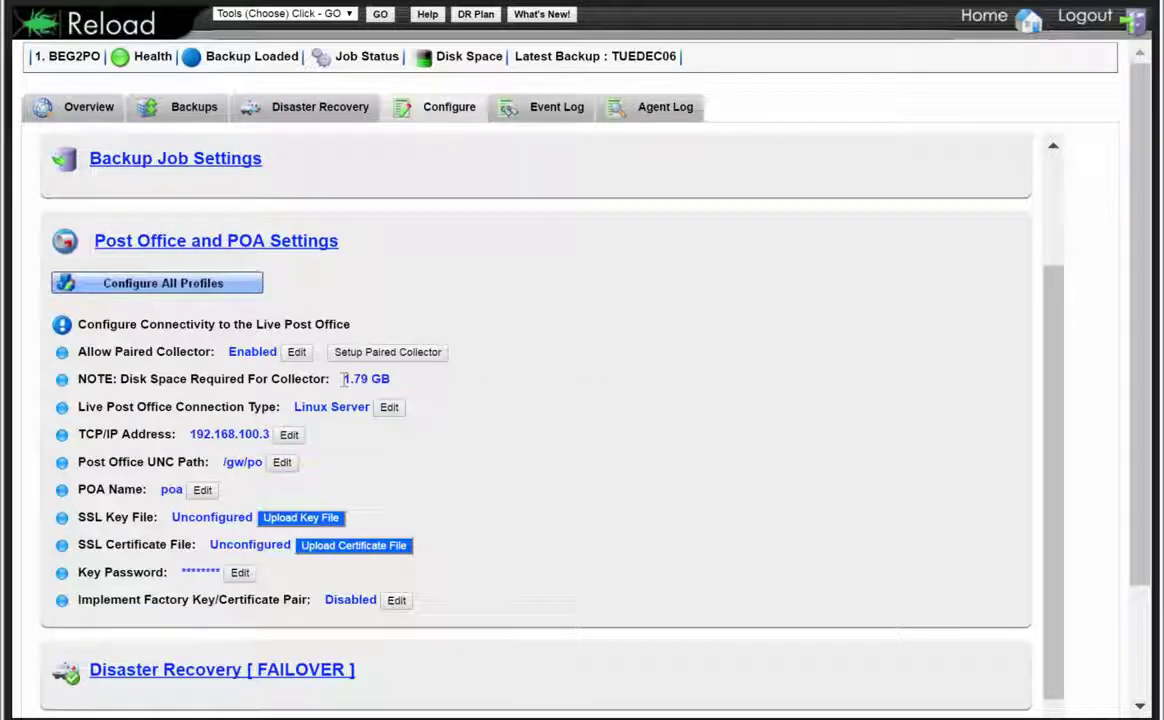
pyautogui.moveTo(191, 367)
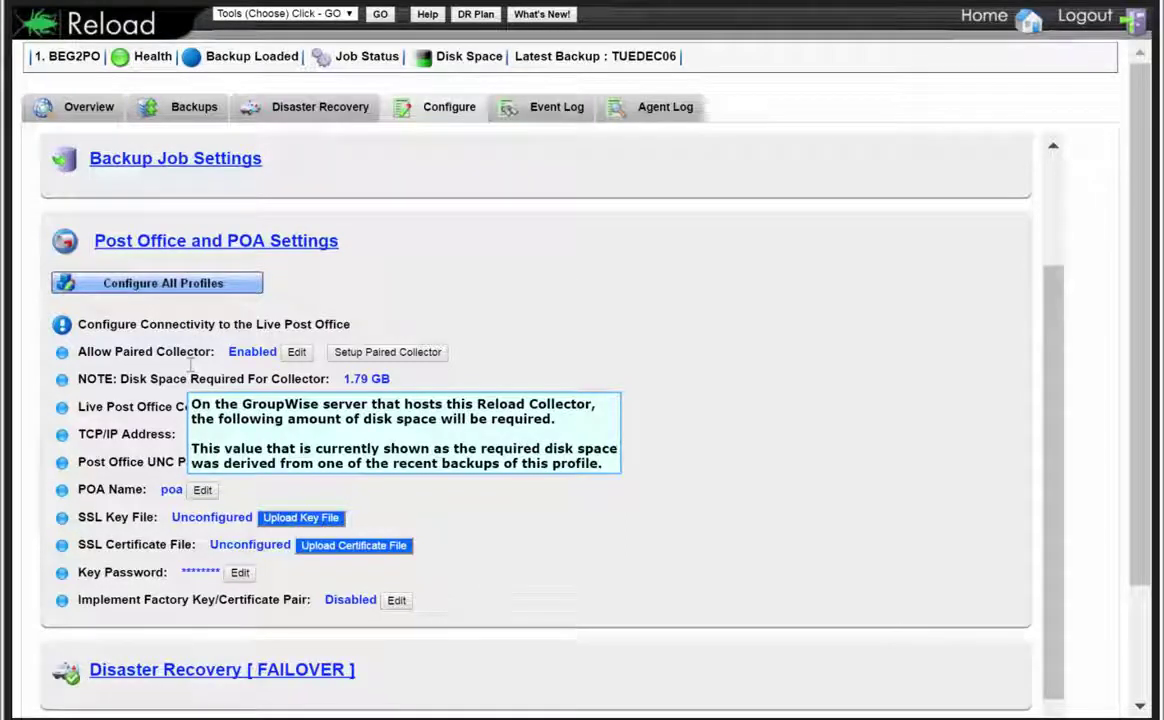
pyautogui.click(979, 22)
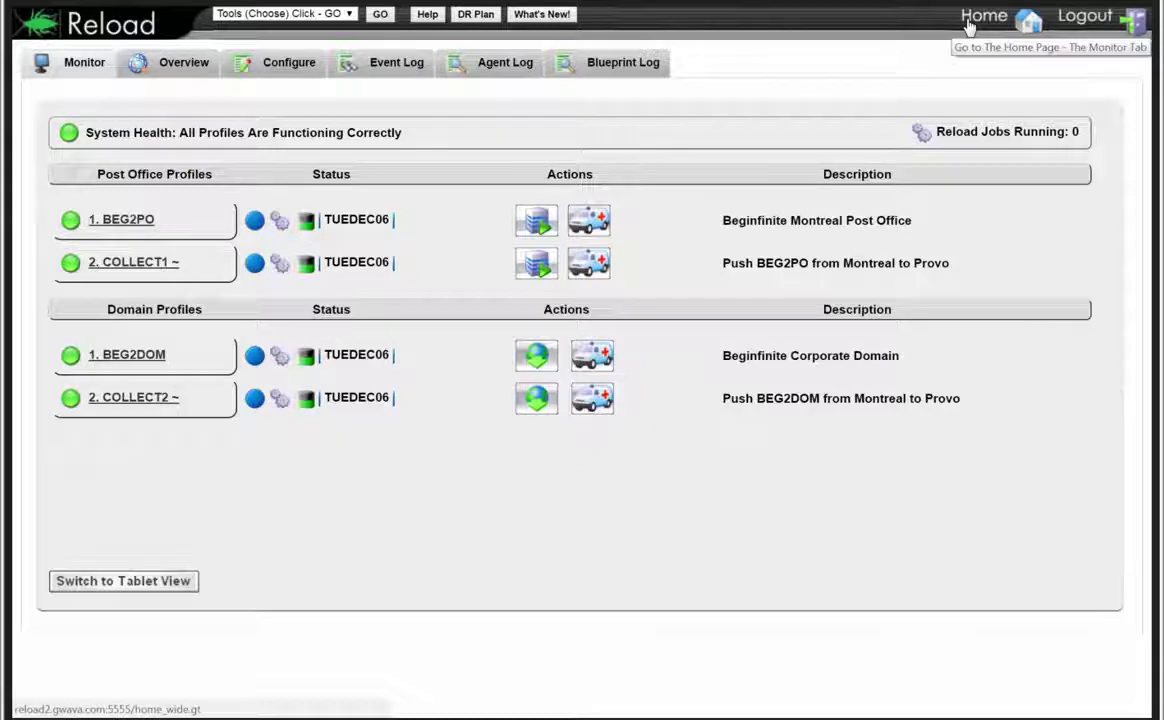
# Open the BEG2PO profile's backup actions and list the prior backups available for turning on access
pyautogui.click(124, 221)
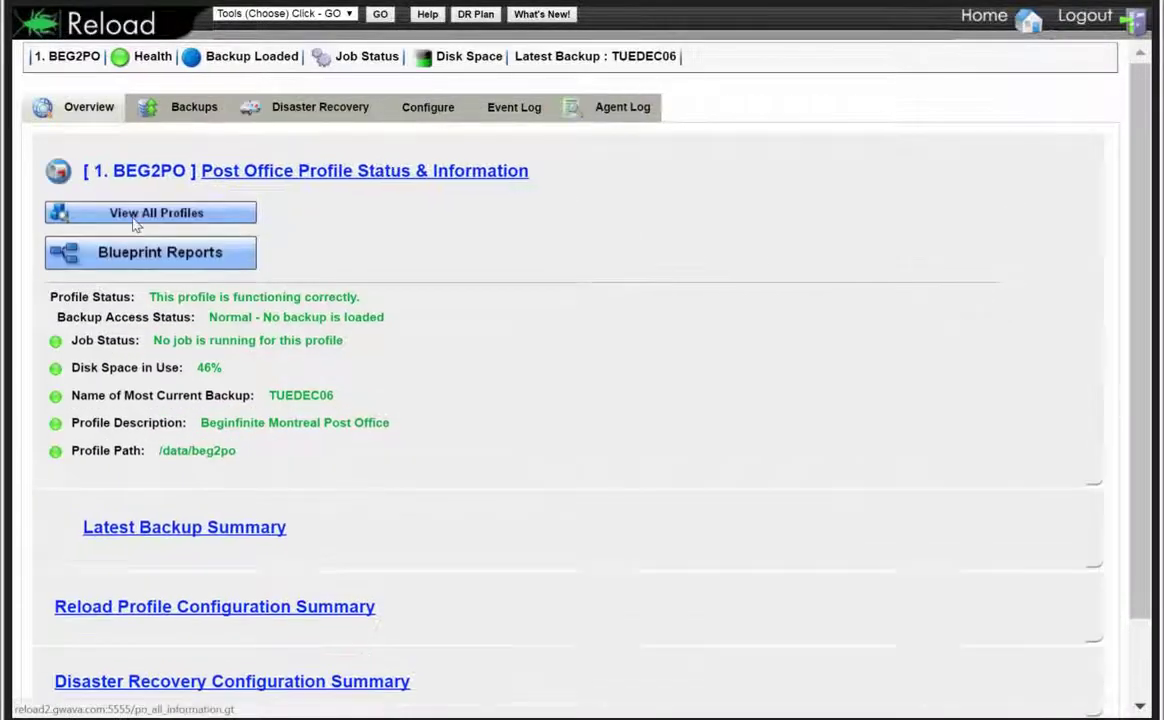
pyautogui.click(442, 117)
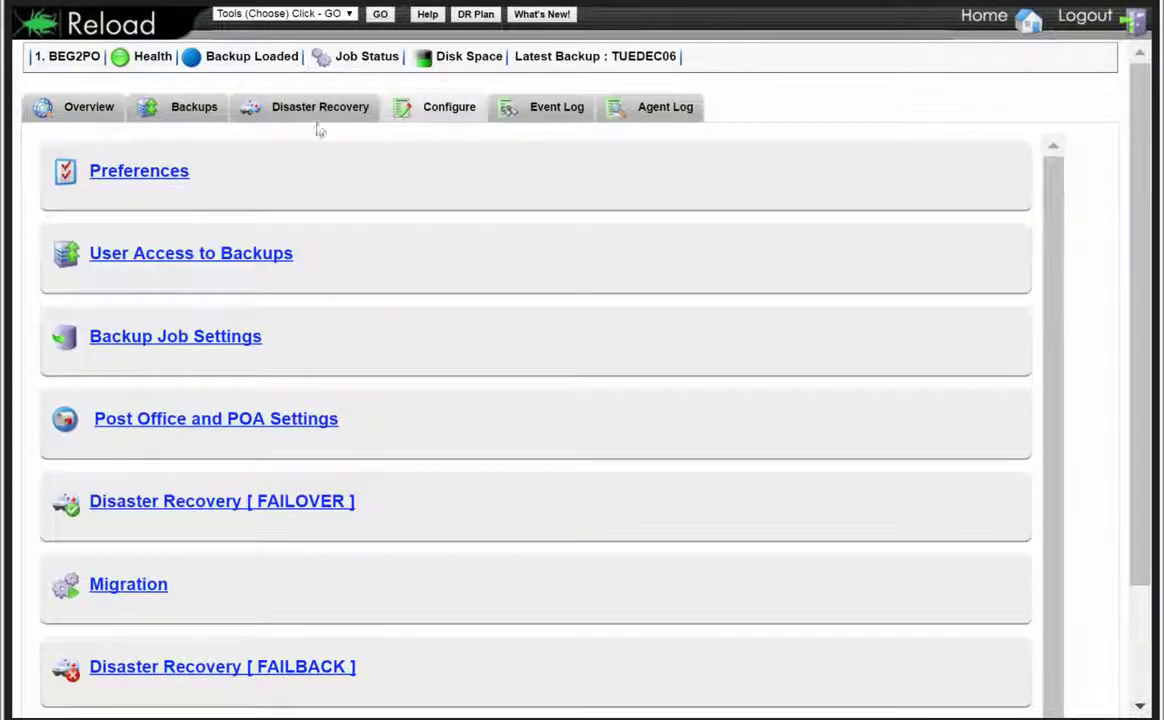
pyautogui.click(200, 118)
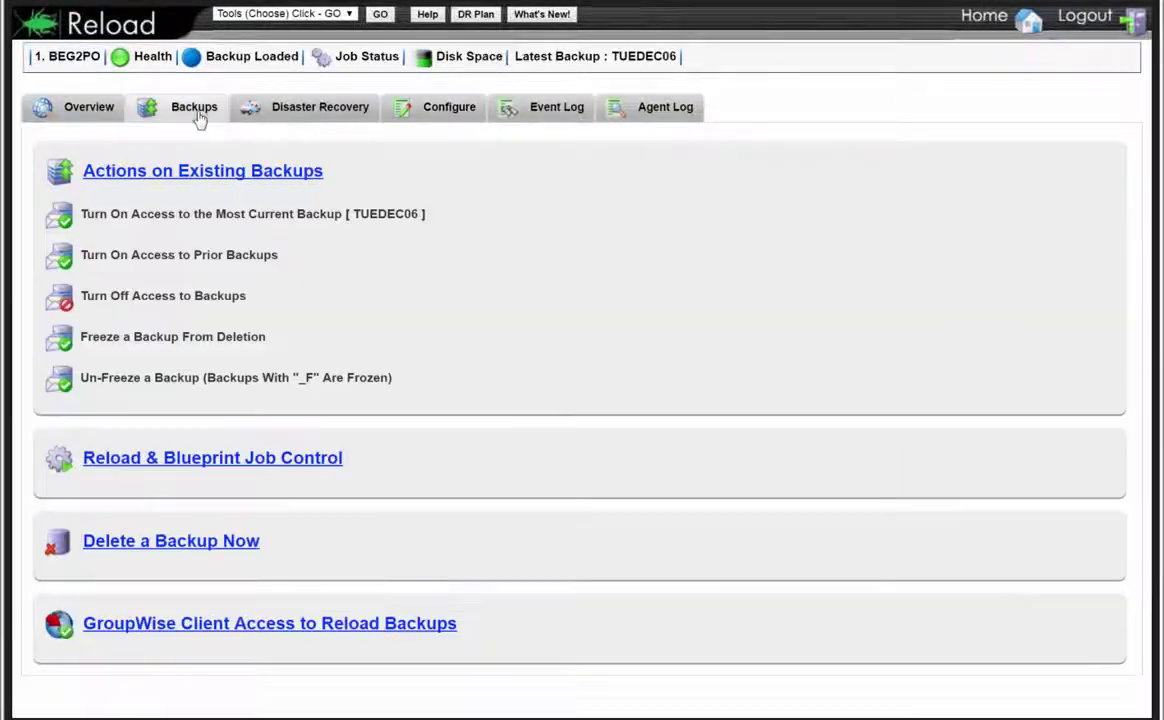
pyautogui.click(164, 253)
pyautogui.click(132, 305)
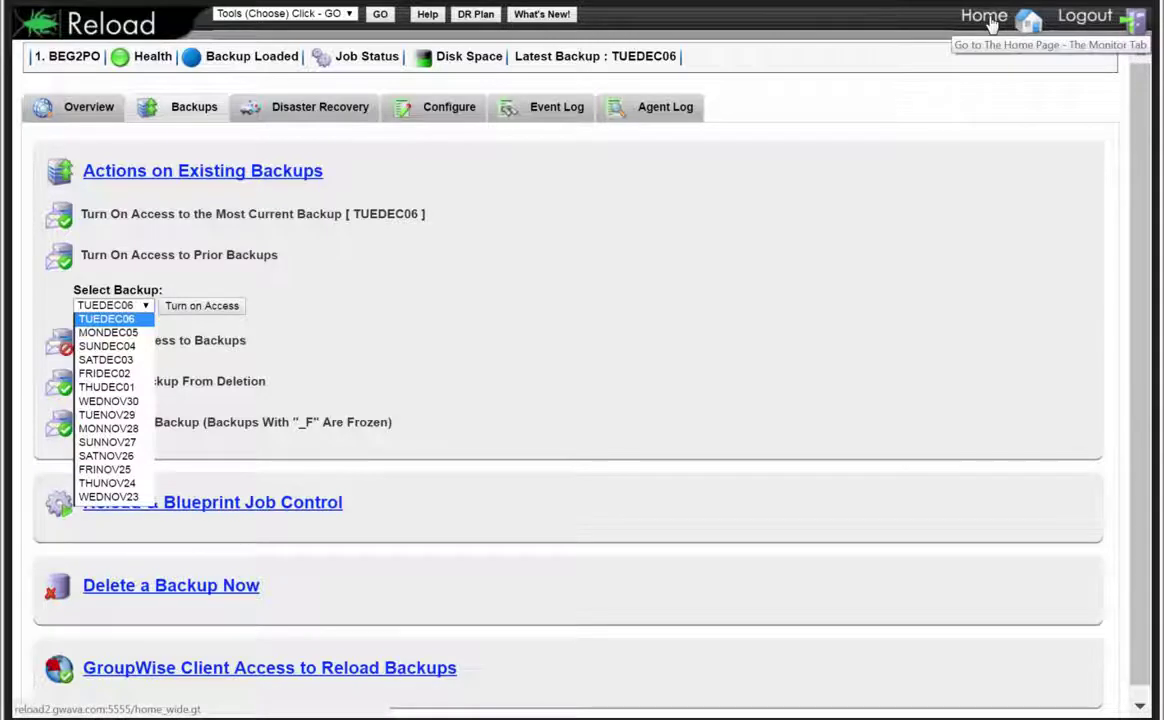
# Review the number of backups to keep and the intra-day and standard backup schedules in BEG2PO's Backup Job Settings
pyautogui.click(452, 110)
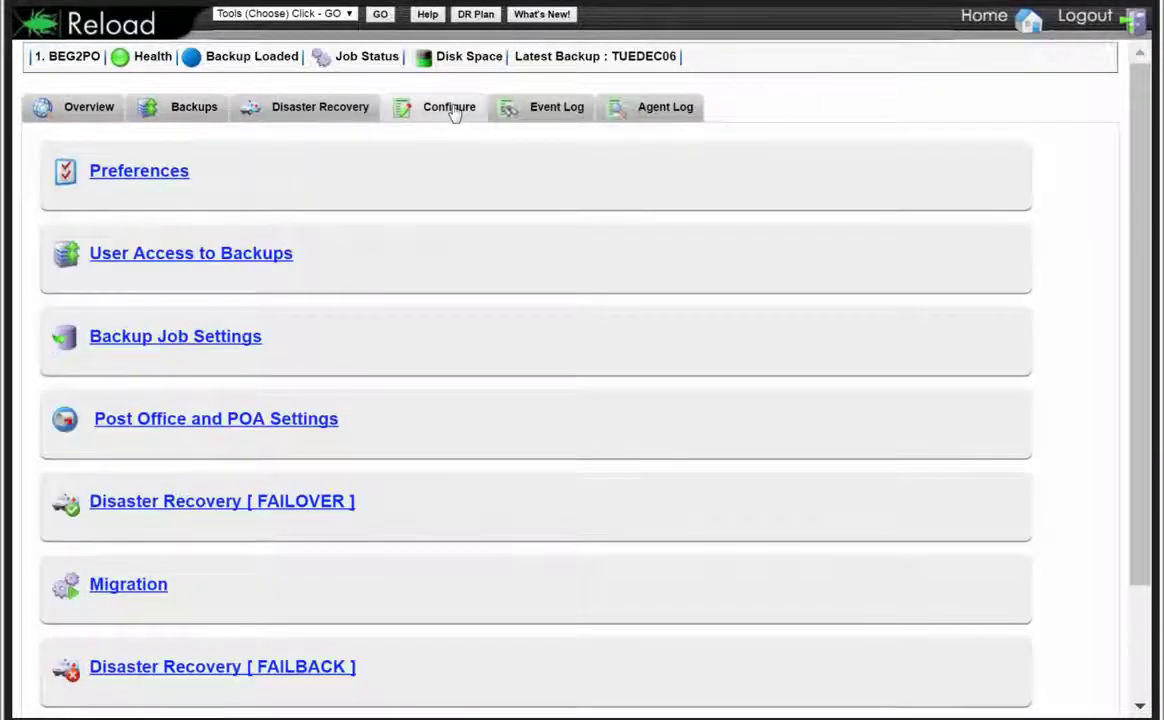
pyautogui.click(117, 340)
pyautogui.scroll(-1, 325, 371)
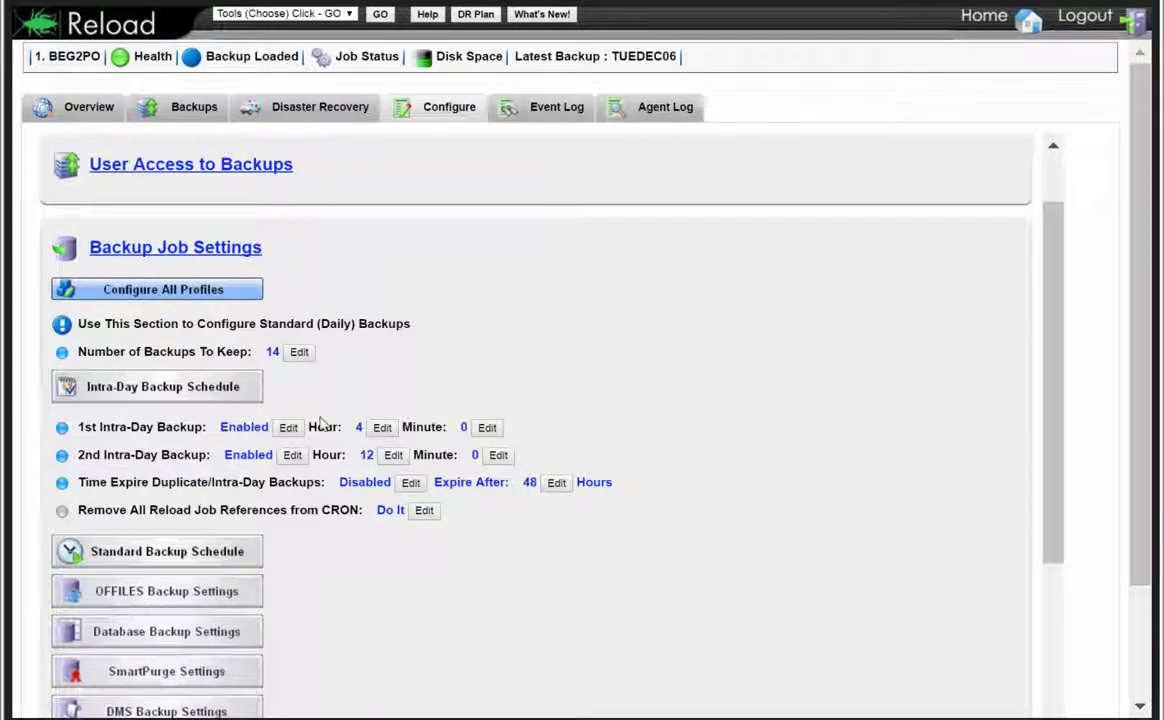
pyautogui.click(162, 553)
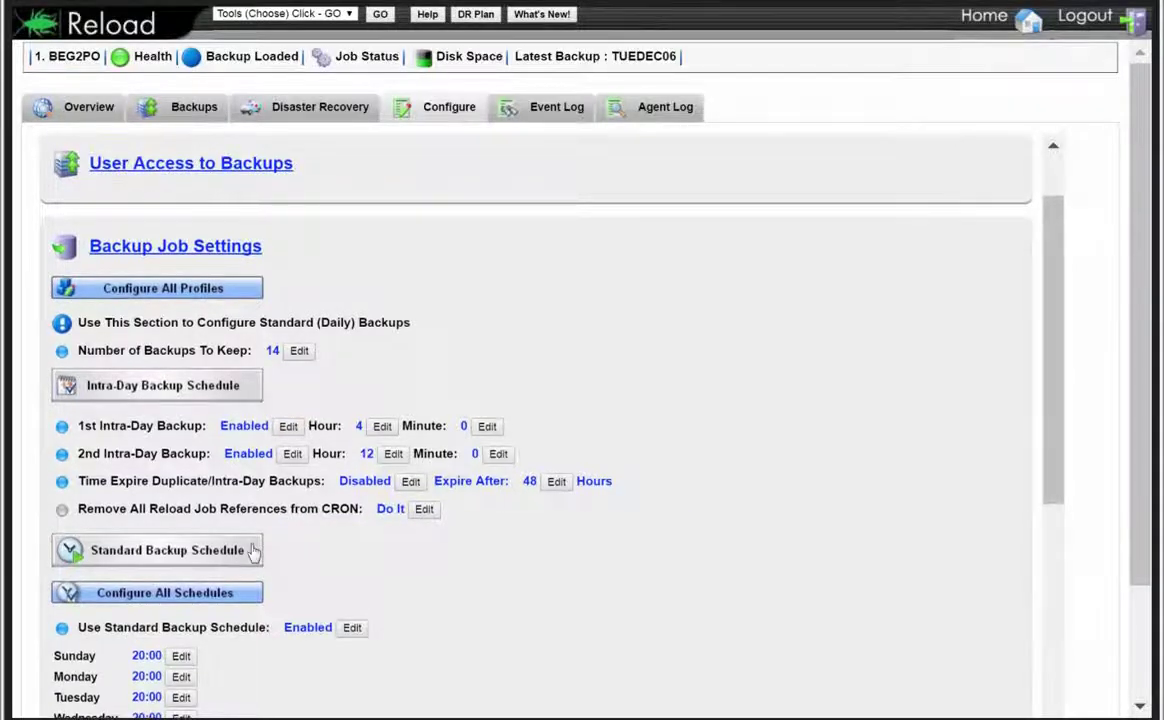
pyautogui.scroll(-1, 254, 546)
pyautogui.scroll(-1, 206, 480)
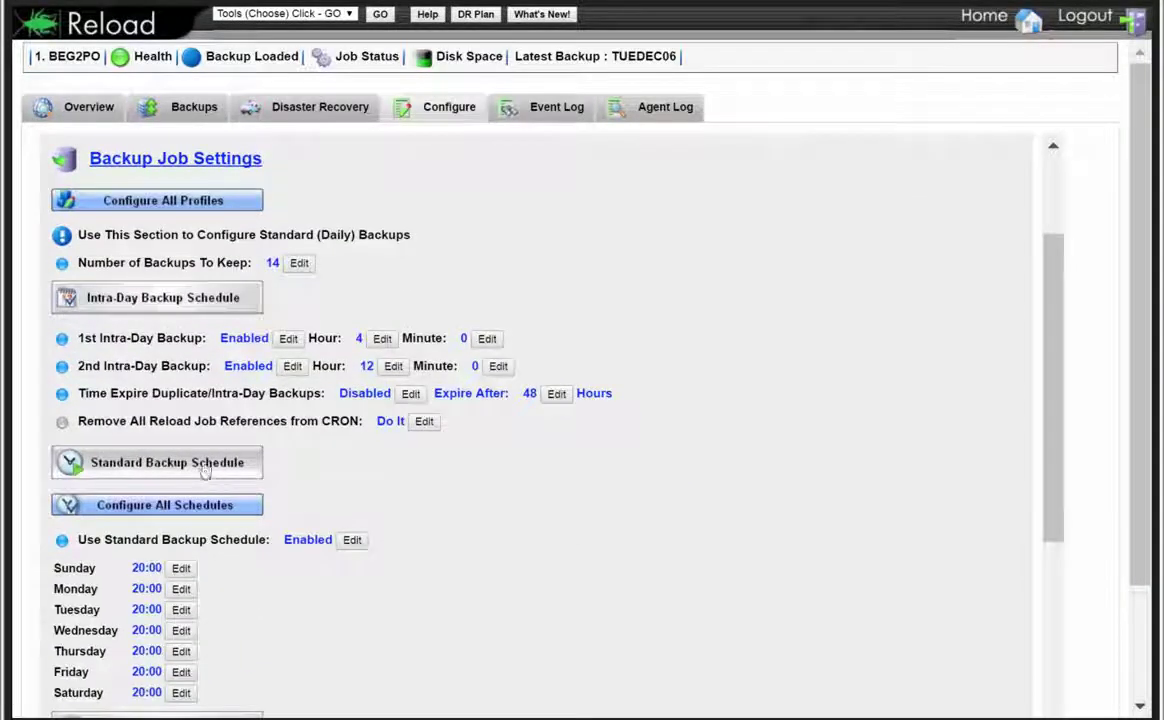
pyautogui.click(172, 298)
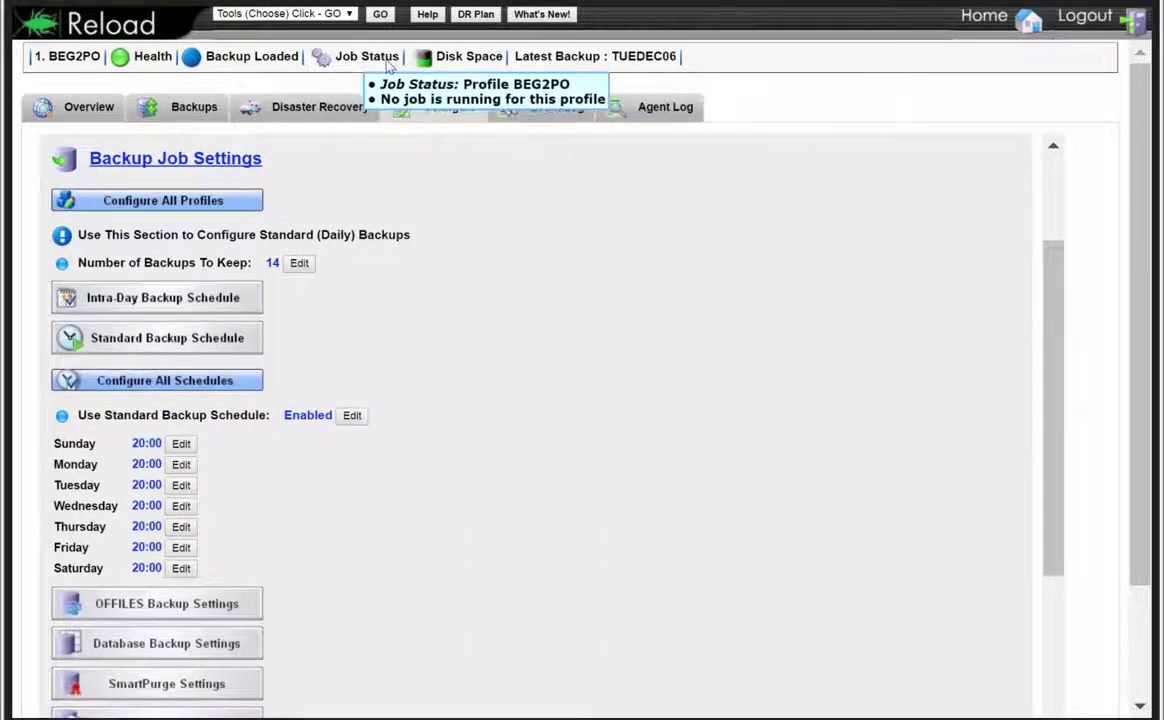
# Check the completion details of BEG2PO's latest backup and return to the home monitor page
pyautogui.moveTo(590, 67)
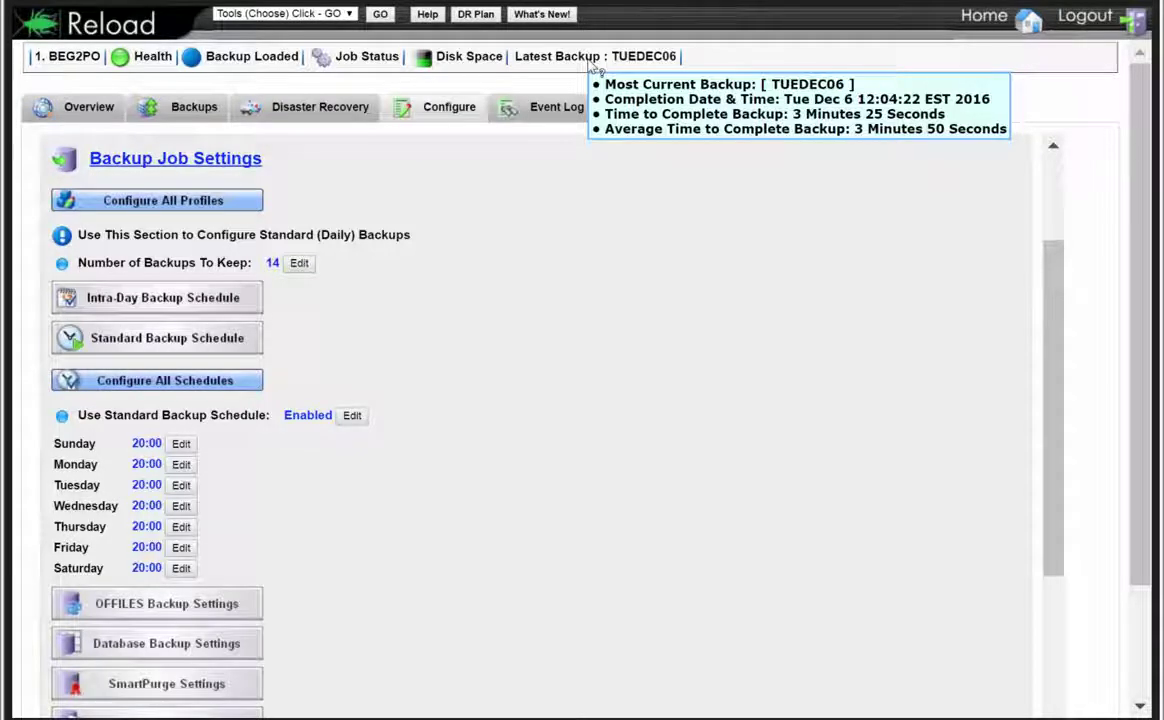
pyautogui.click(978, 33)
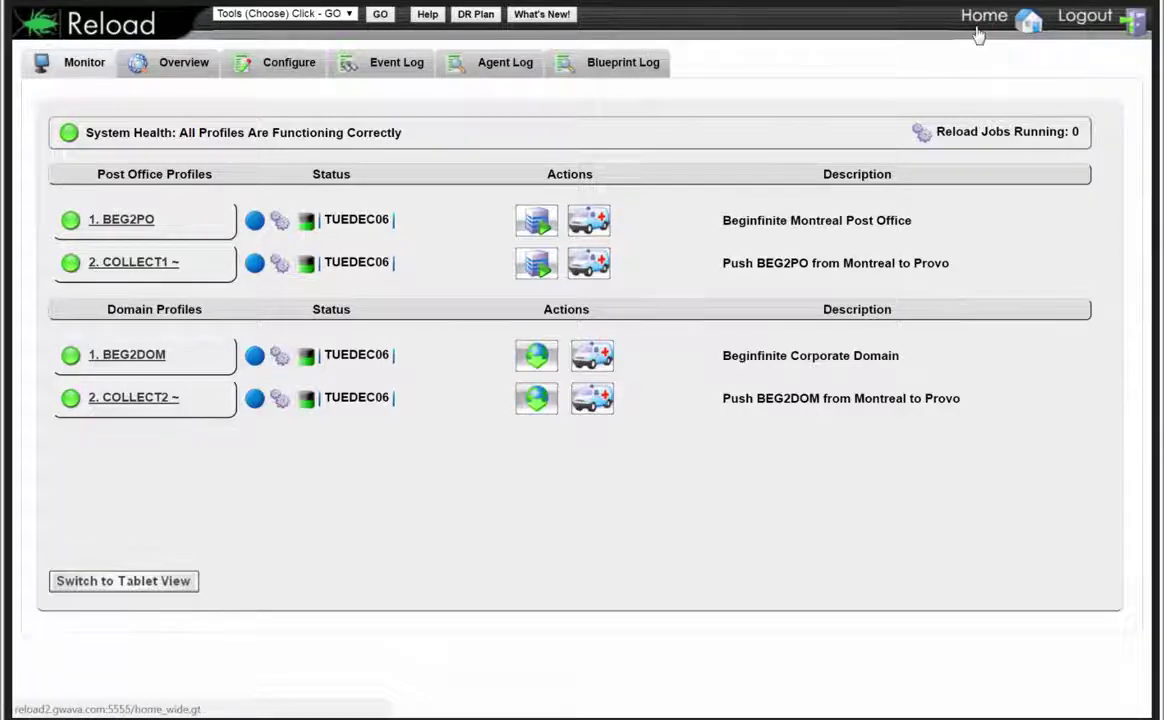
pyautogui.click(978, 34)
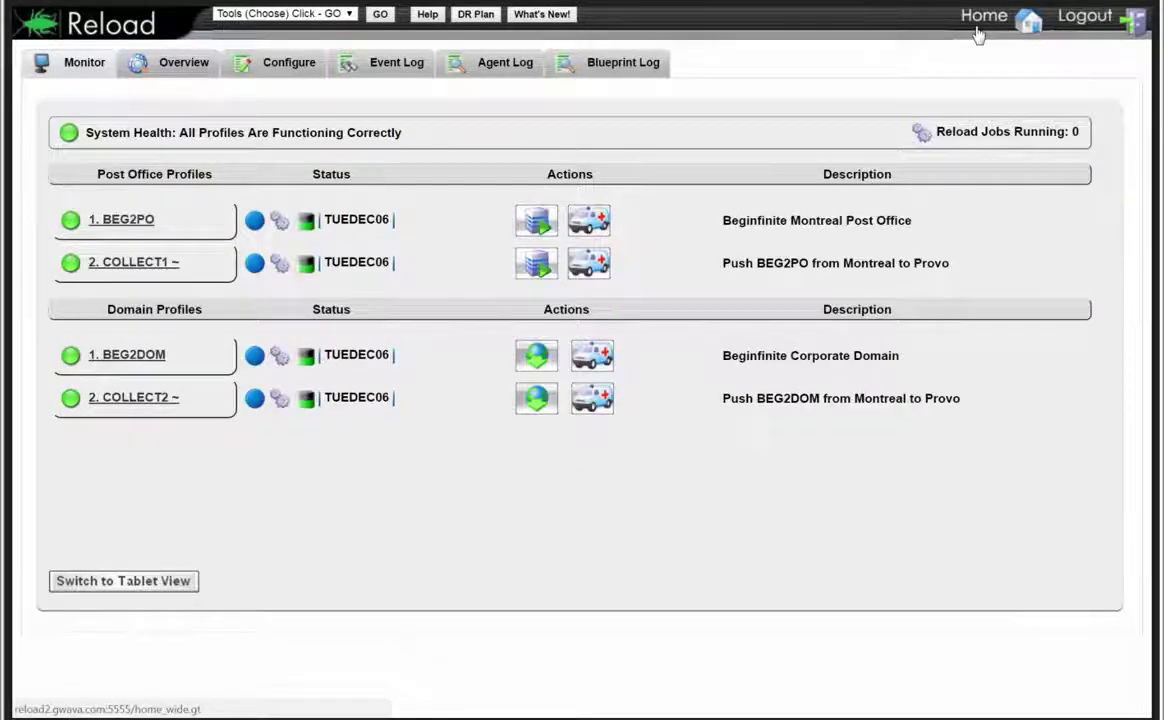
# Reopen the list of prior BEG2PO backups and look through it to the oldest entry, WEDNOV23
pyautogui.click(113, 221)
pyautogui.click(205, 110)
pyautogui.click(140, 258)
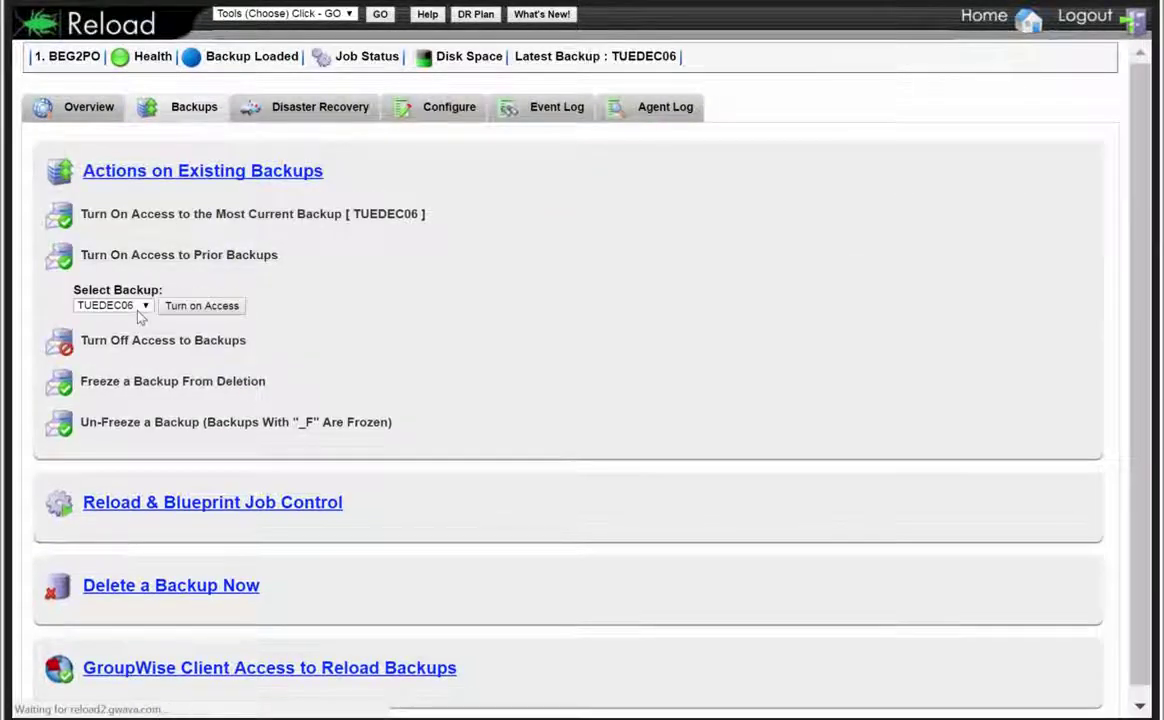
pyautogui.click(139, 311)
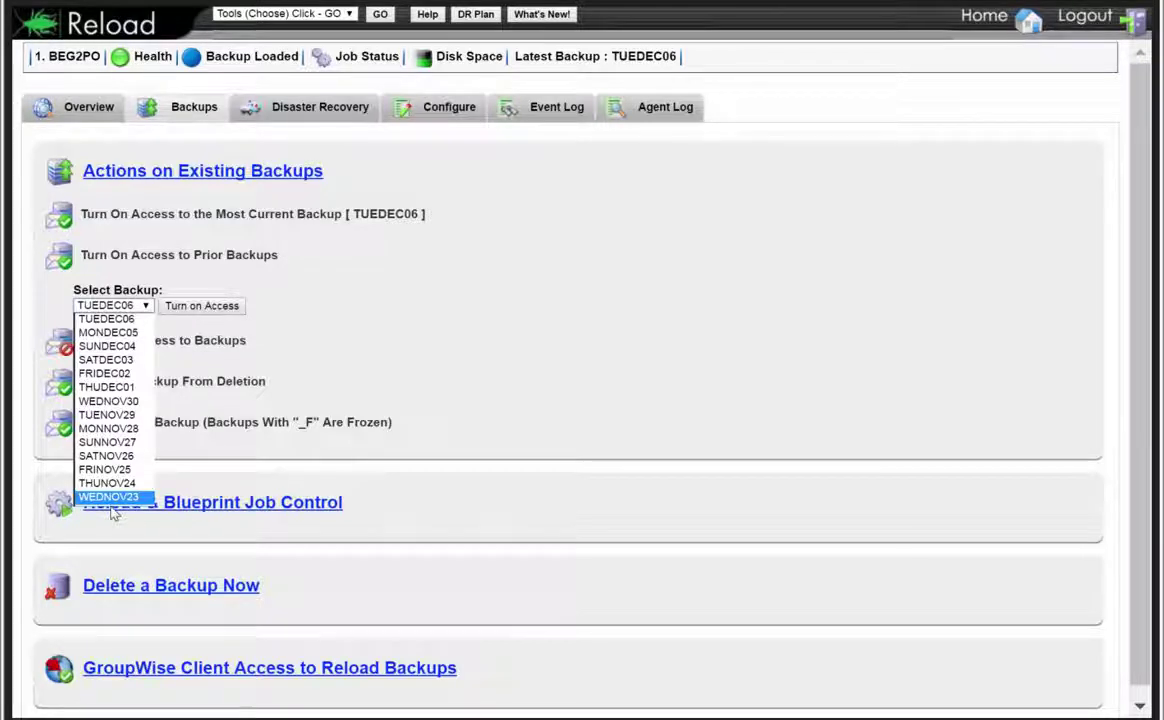
# Open BEG2PO's configuration and review its Tape Backups options, including the TAR Split/ZIP settings and the help on splitting TAR contents
pyautogui.click(427, 116)
pyautogui.scroll(-1, 304, 455)
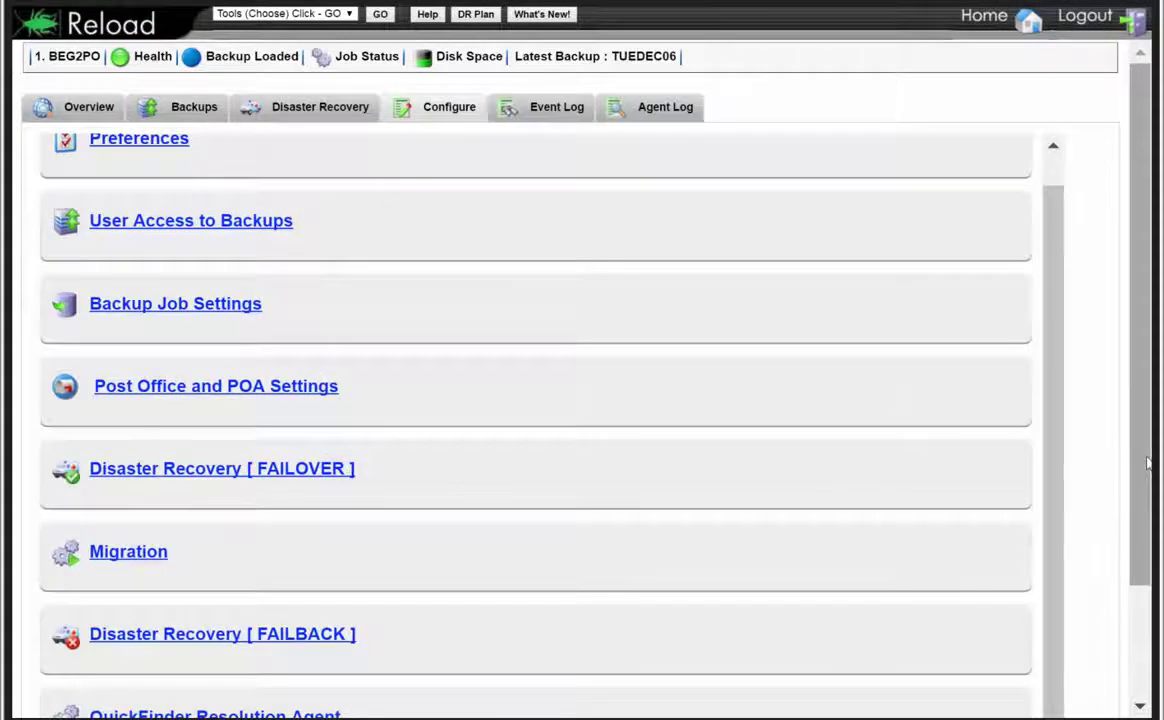
pyautogui.moveTo(1139, 492); pyautogui.dragTo(1139, 616)
pyautogui.scroll(-3, 252, 681)
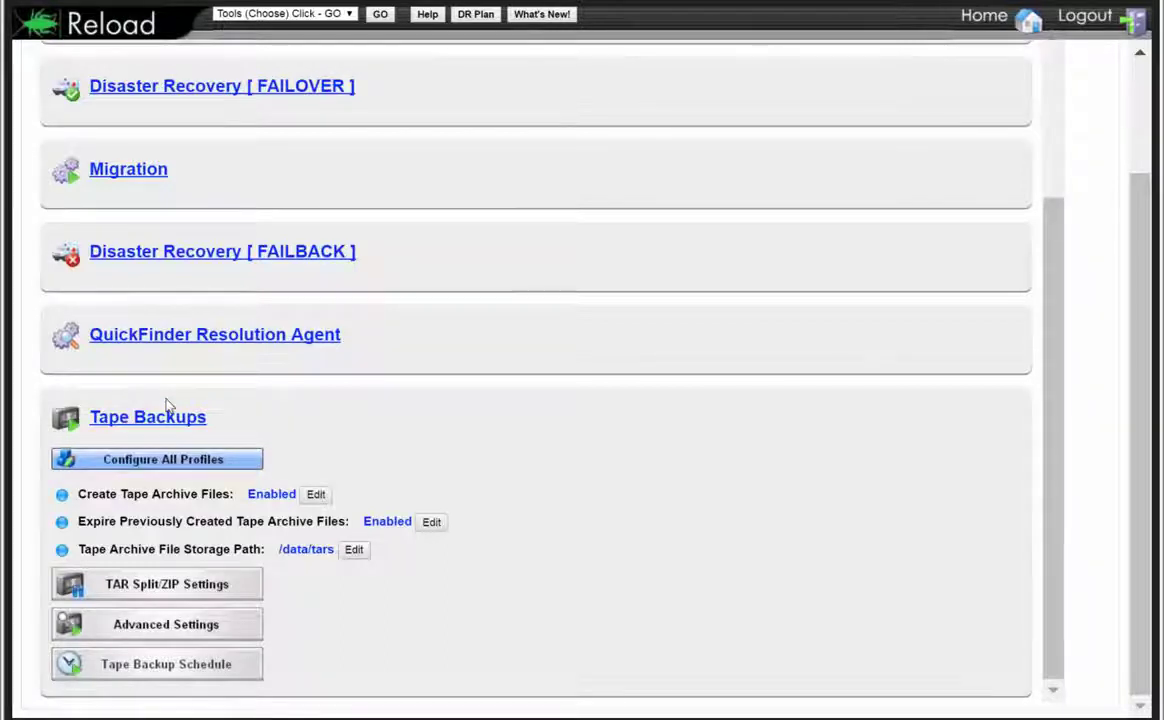
pyautogui.click(88, 588)
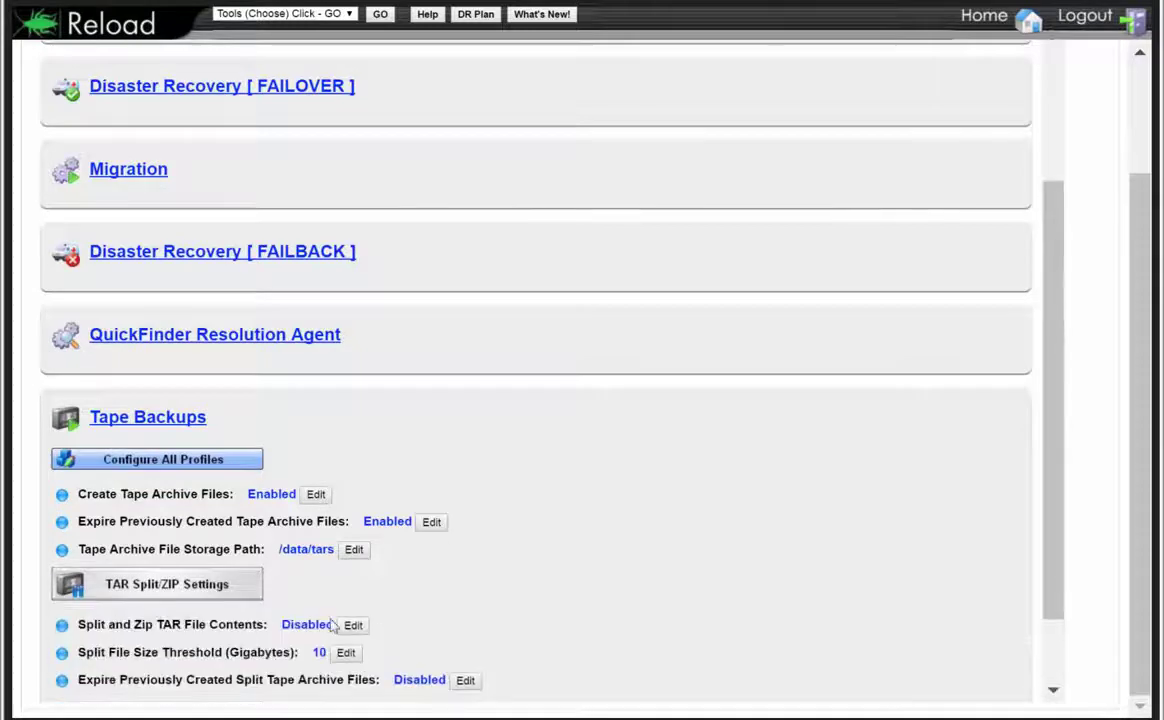
pyautogui.scroll(-1, 345, 626)
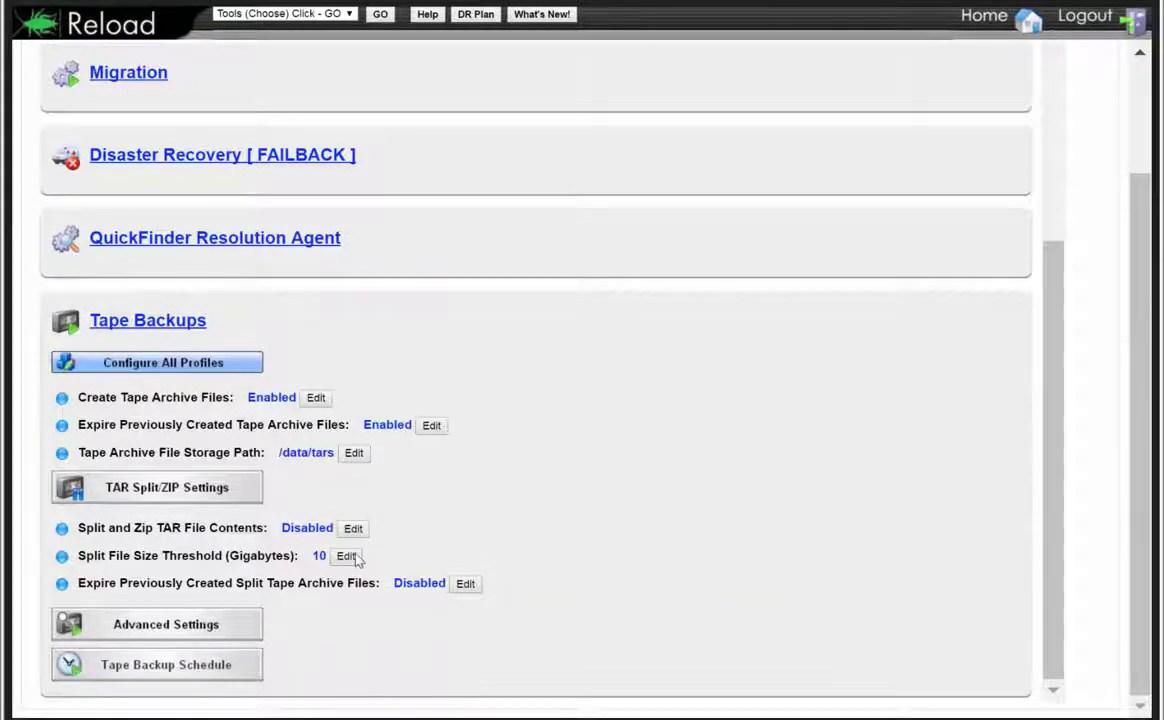
pyautogui.moveTo(257, 561)
pyautogui.moveTo(231, 524)
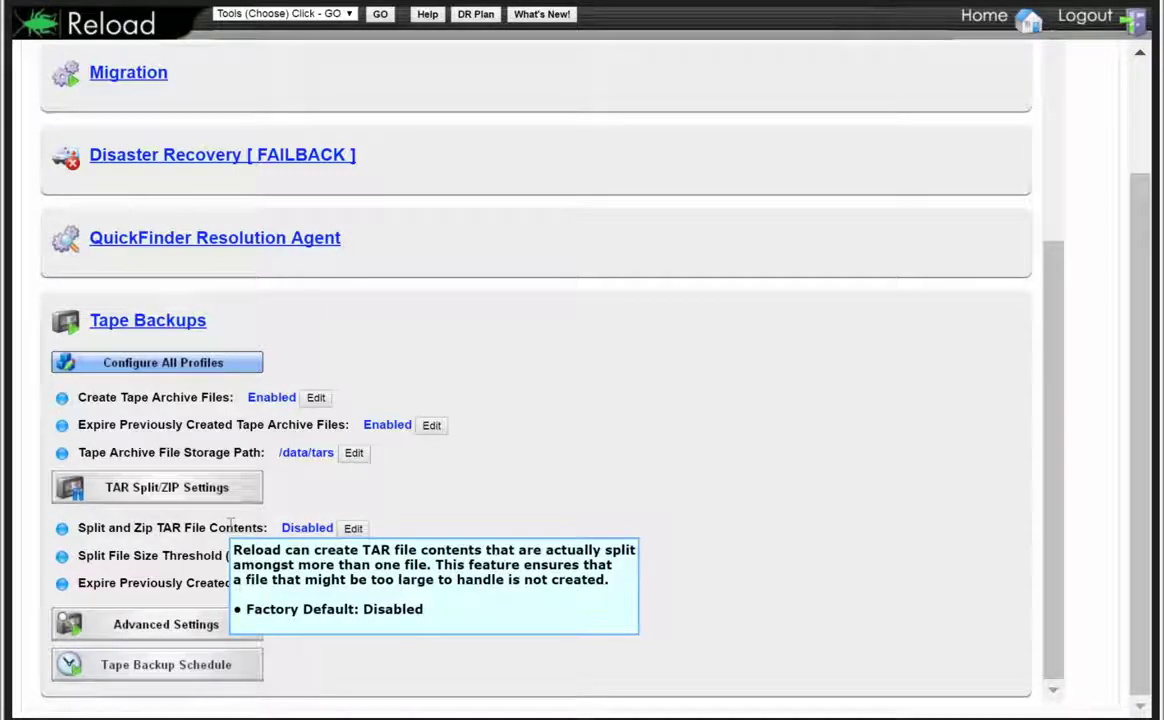
# Review the advanced tape backup settings, including nice priority, intra-day backups and the customized pre-TAR and post-TAR commands
pyautogui.click(188, 636)
pyautogui.scroll(-5, 300, 630)
pyautogui.moveTo(250, 428)
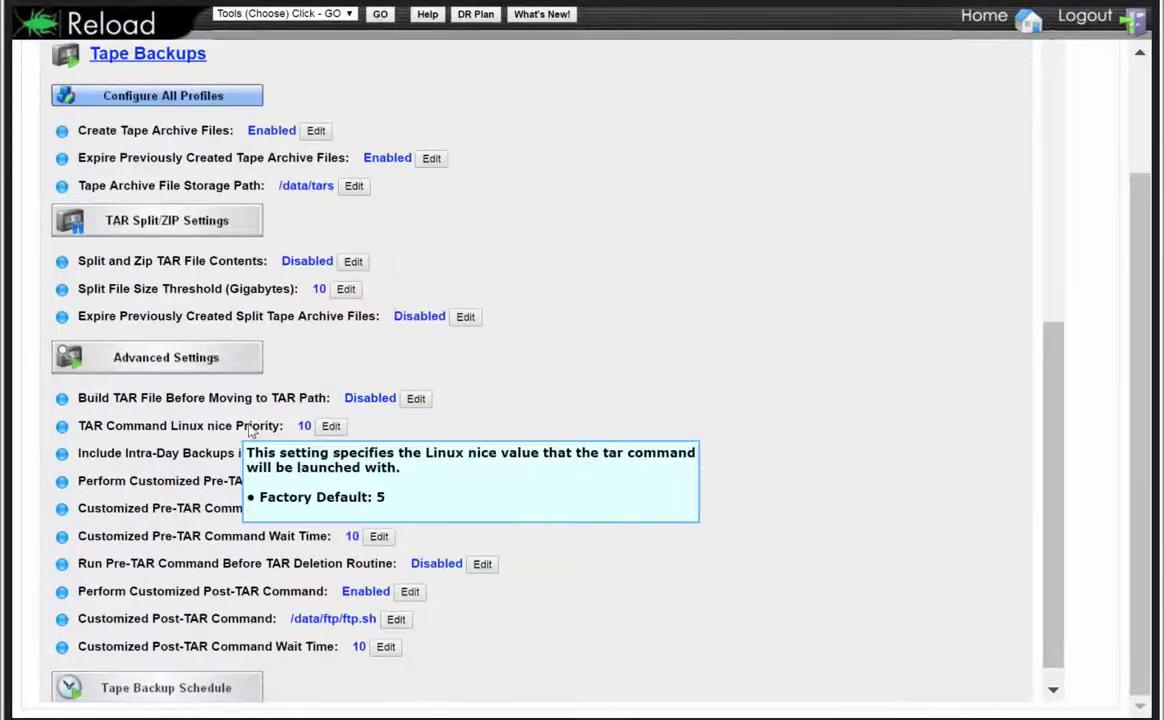
pyautogui.moveTo(227, 476)
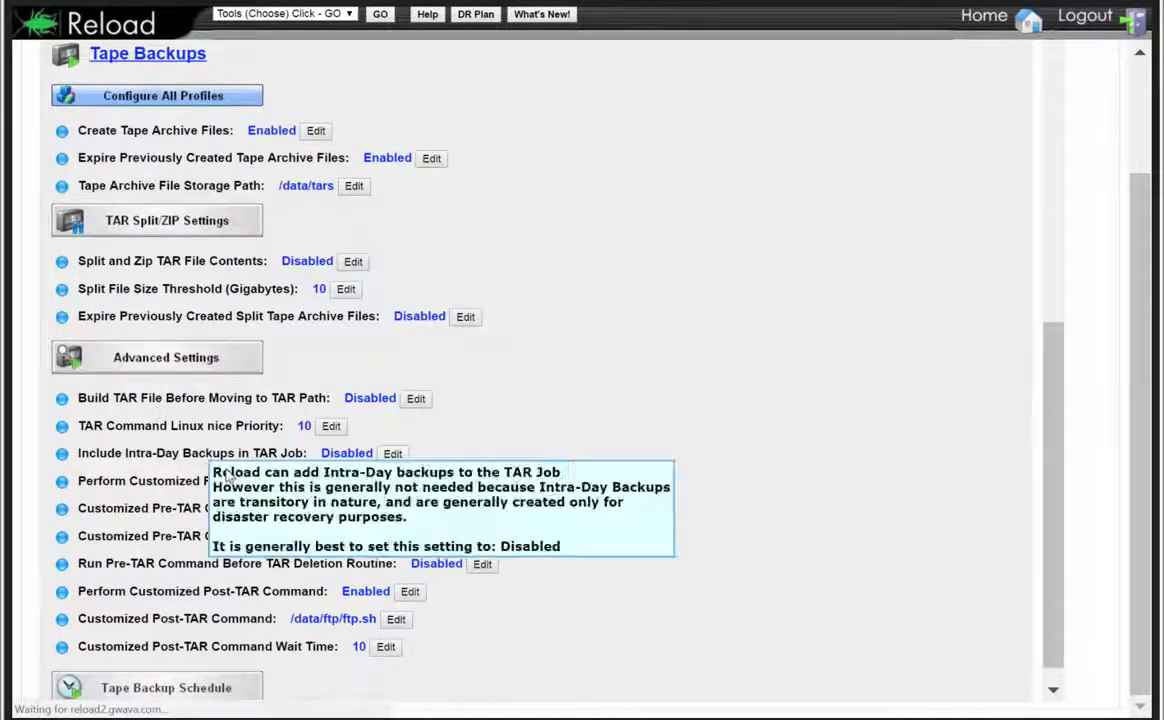
pyautogui.moveTo(231, 510)
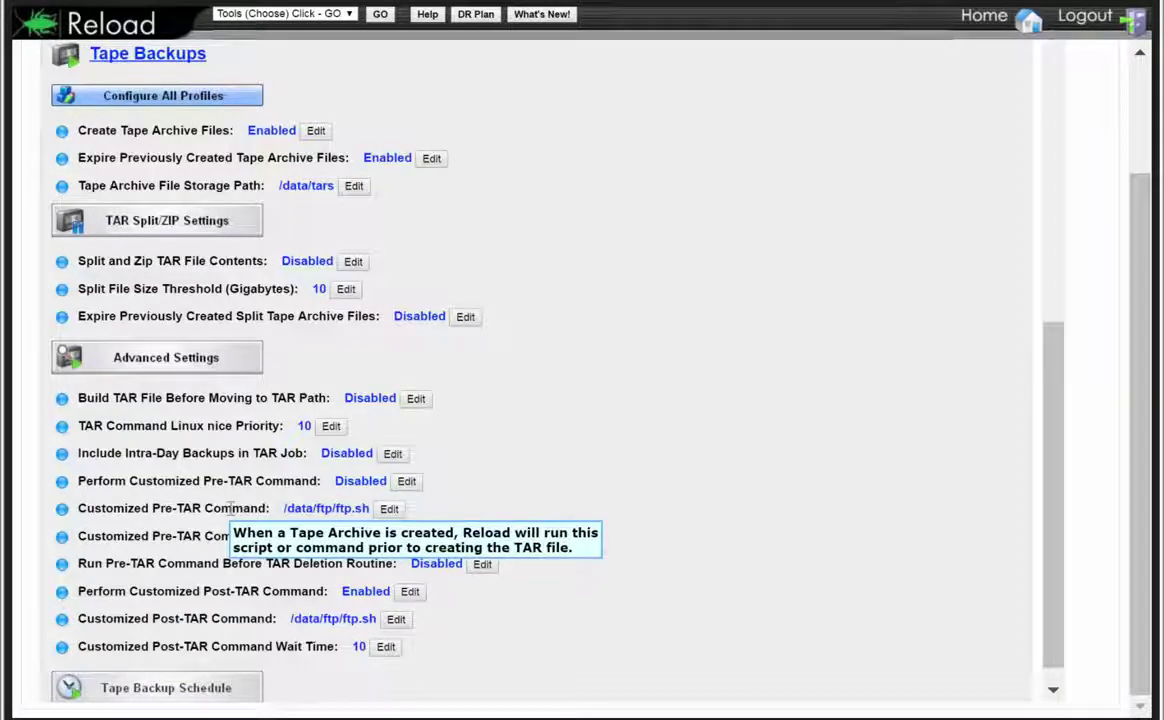
pyautogui.moveTo(273, 620)
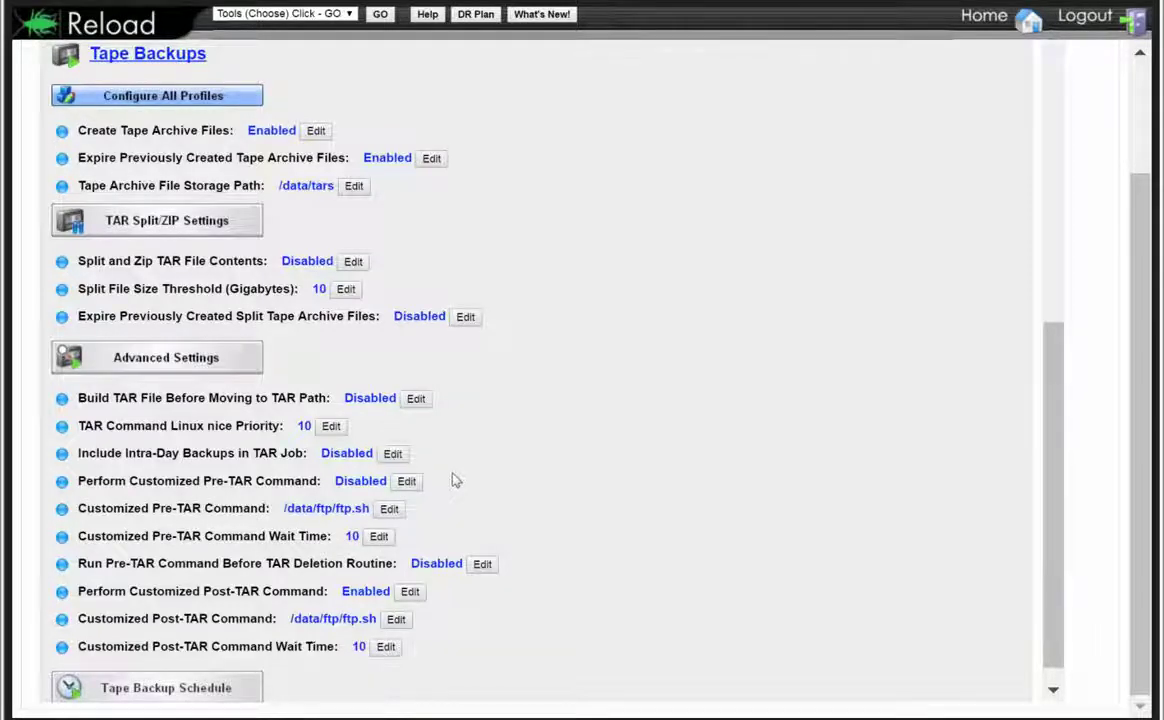
# Collapse the Tape Backups section and examine BEG2PO's QuickFinder Resolution Agent settings for rebuilt user databases
pyautogui.scroll(5, 452, 481)
pyautogui.click(140, 409)
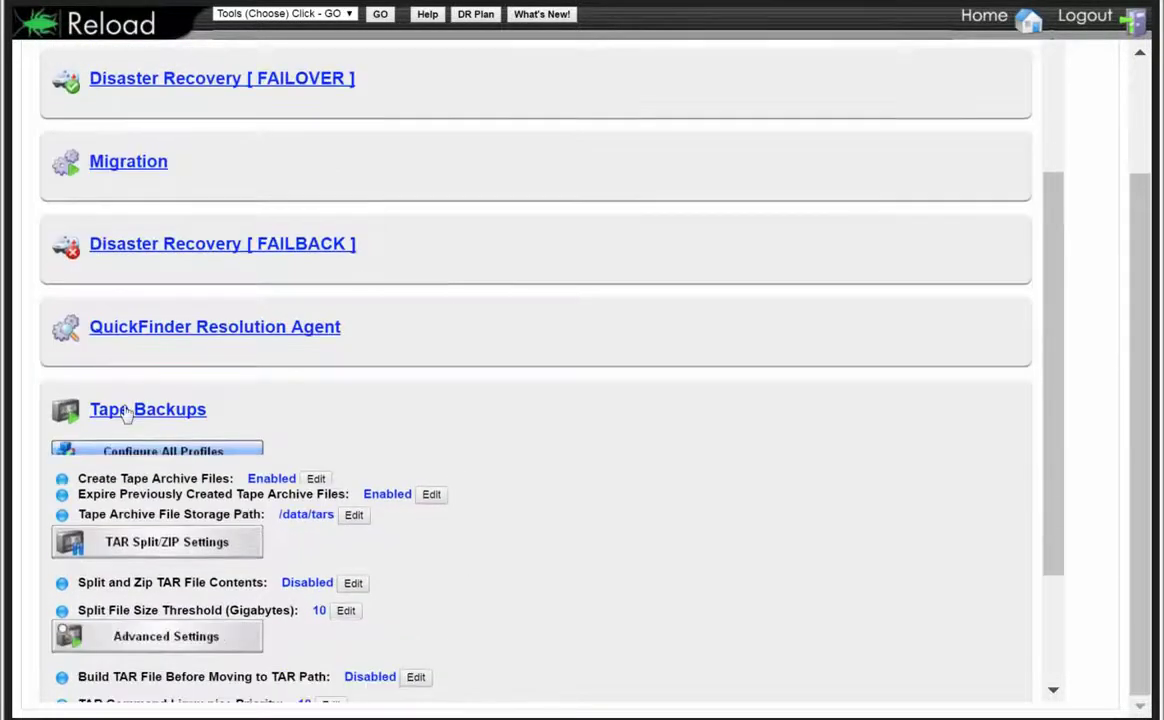
pyautogui.click(151, 576)
pyautogui.scroll(-3, 203, 600)
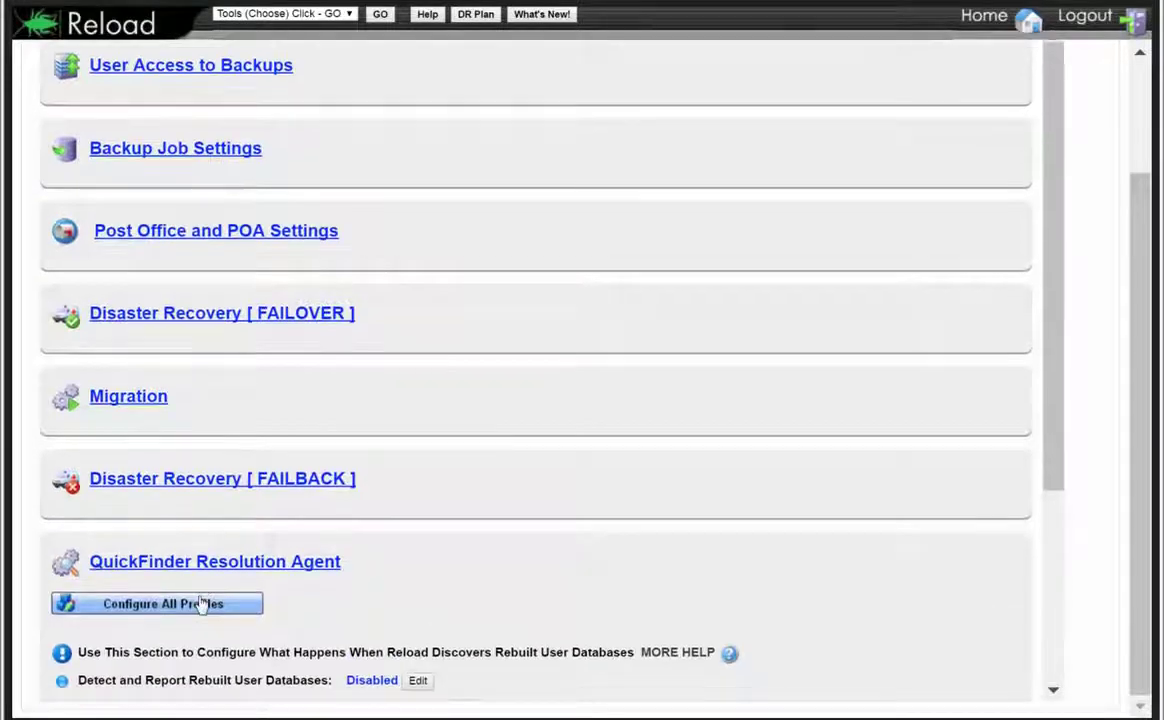
pyautogui.scroll(-1, 203, 603)
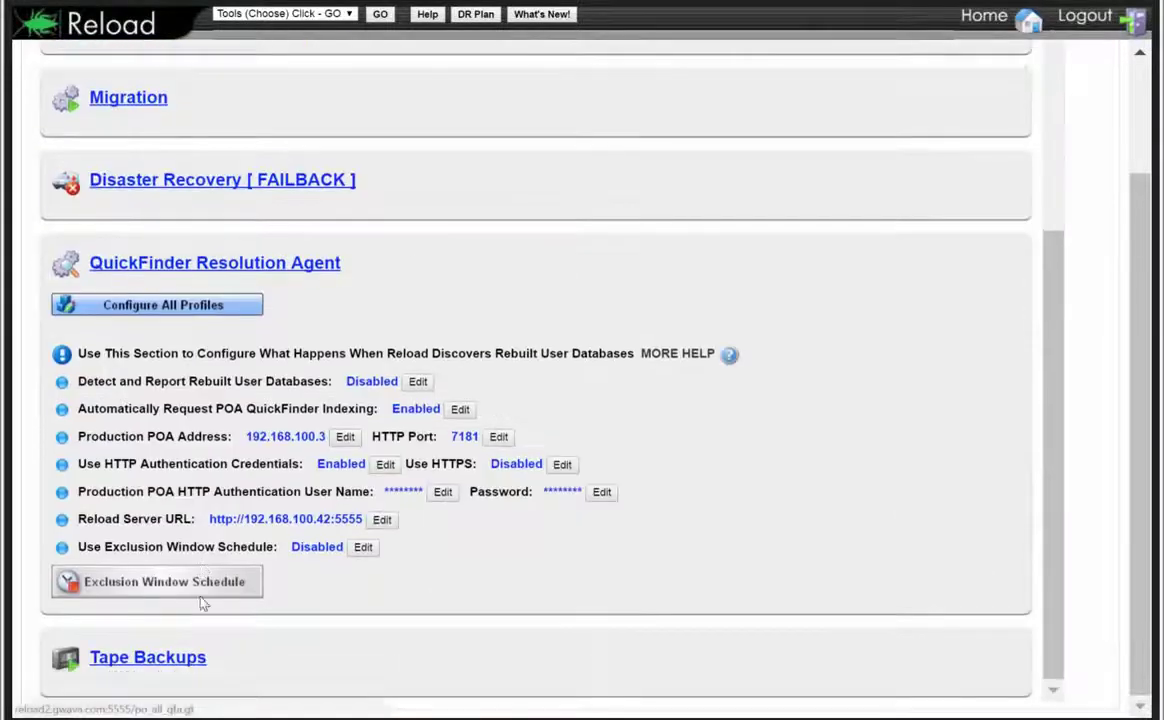
pyautogui.click(414, 267)
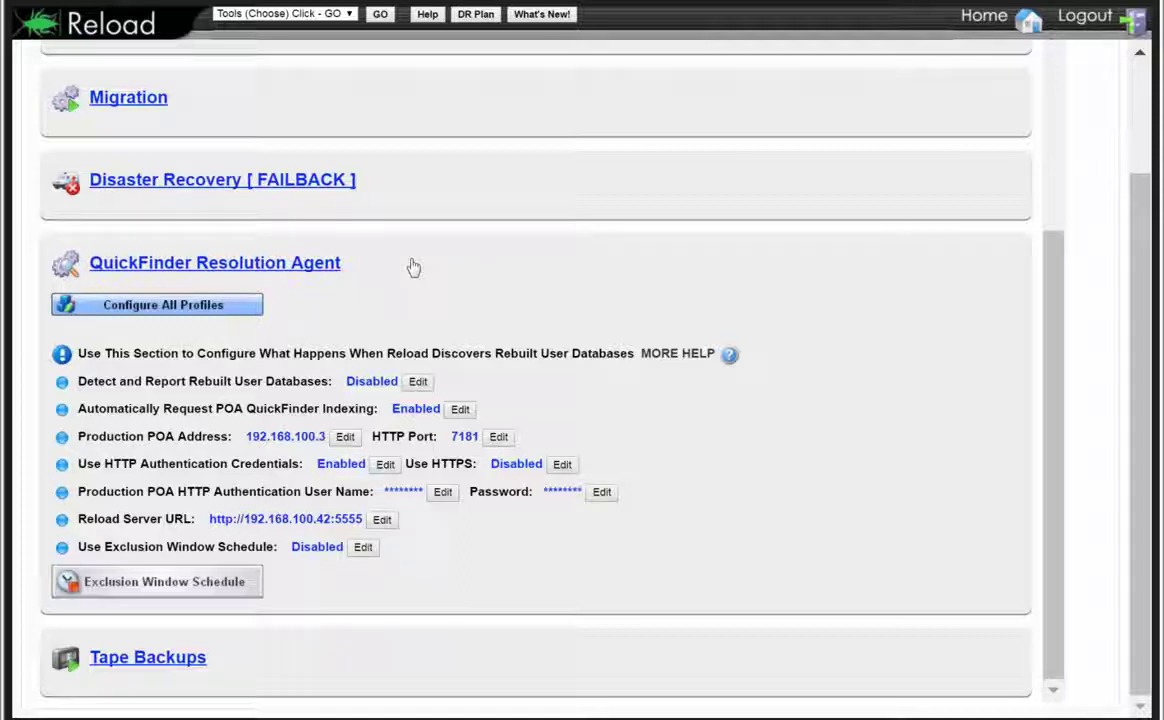
# Review the QuickFinder agent's daily exclusion window schedule, collapse the section and return to the home monitor page
pyautogui.click(227, 590)
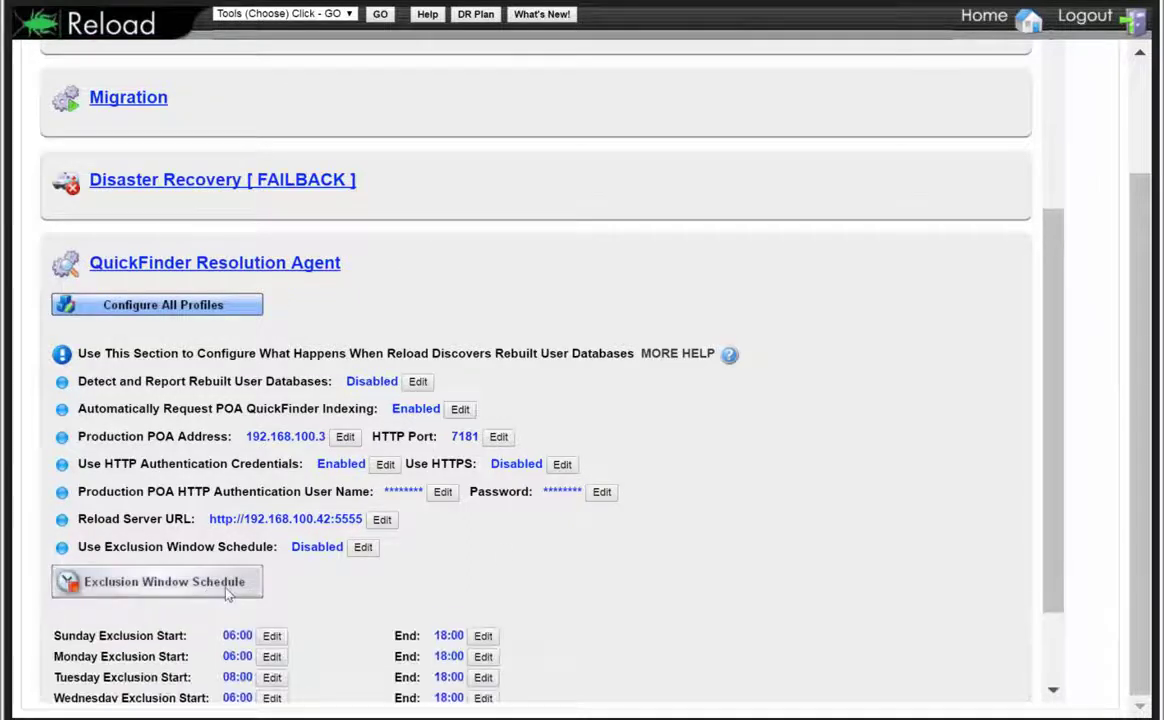
pyautogui.scroll(-3, 538, 535)
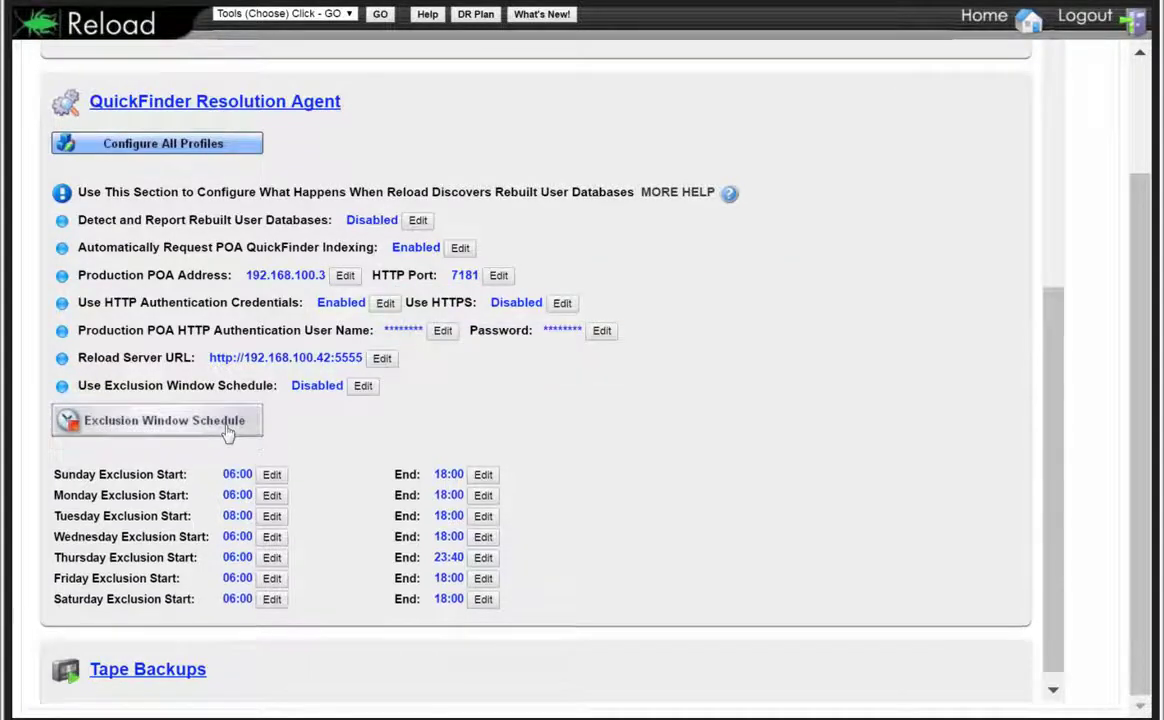
pyautogui.click(228, 430)
pyautogui.click(248, 264)
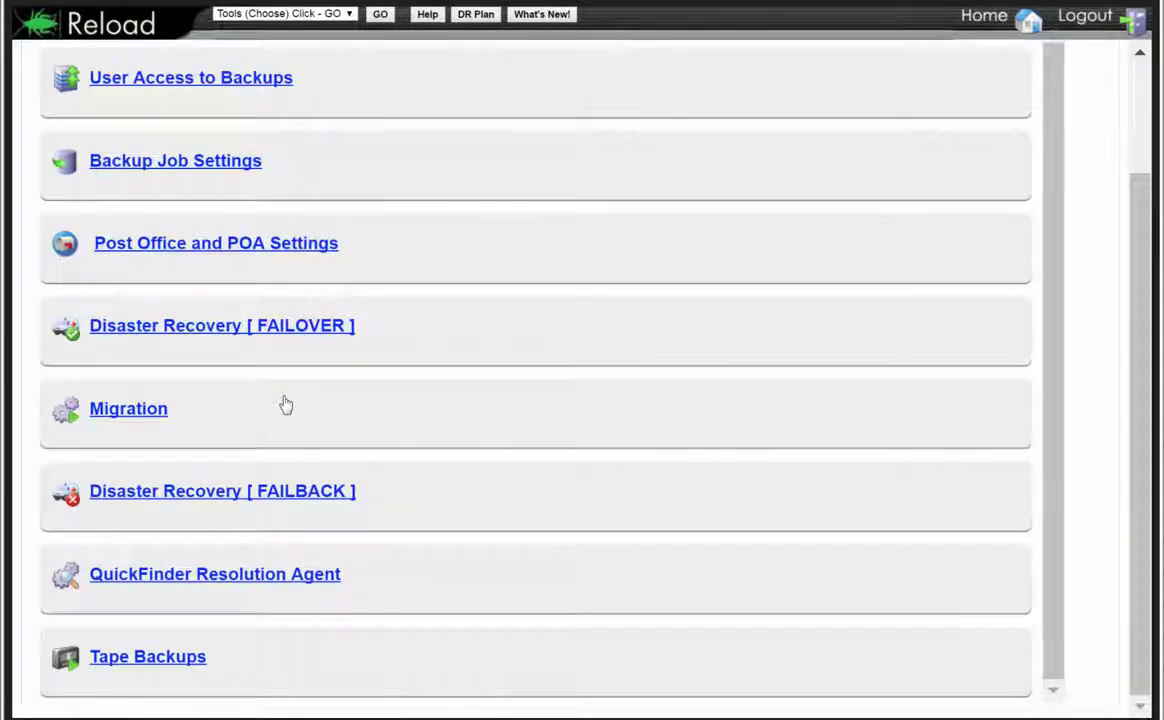
pyautogui.scroll(3, 285, 404)
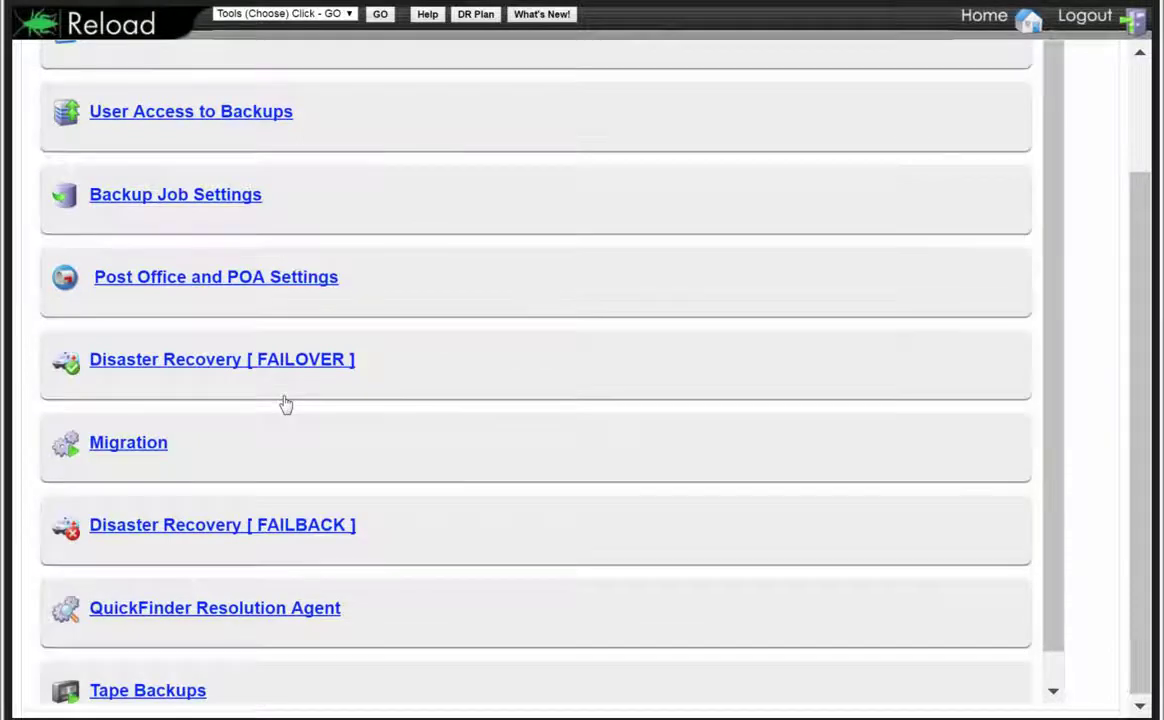
pyautogui.scroll(2, 285, 404)
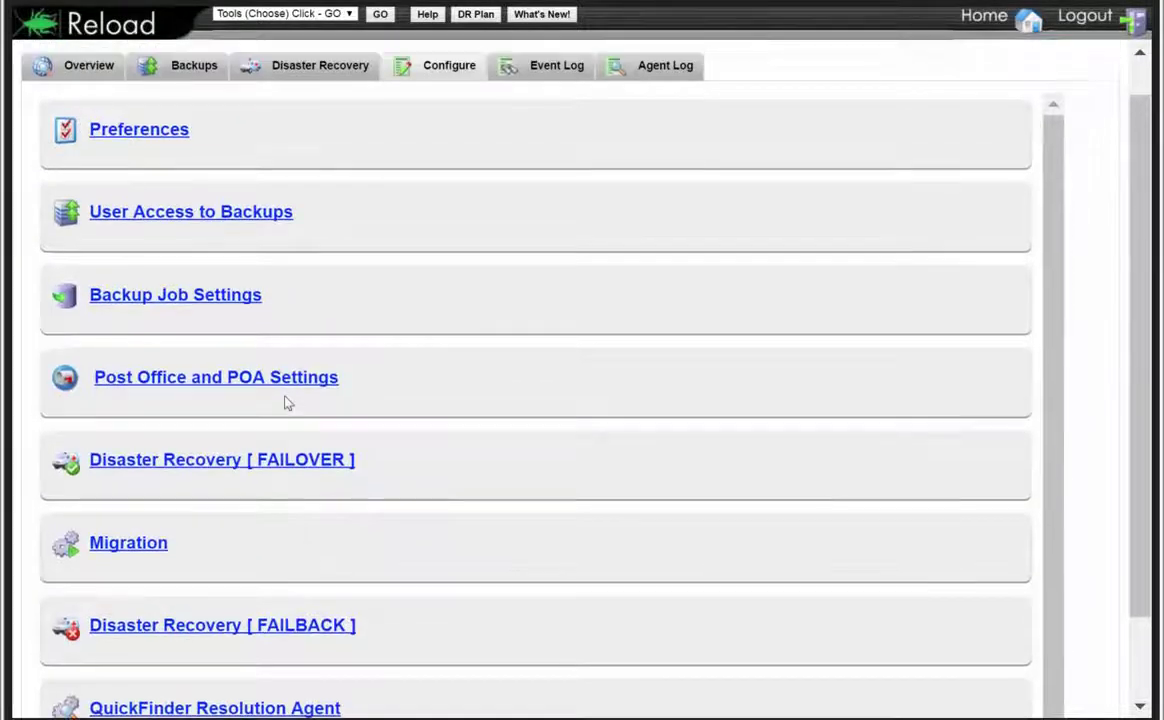
pyautogui.click(977, 16)
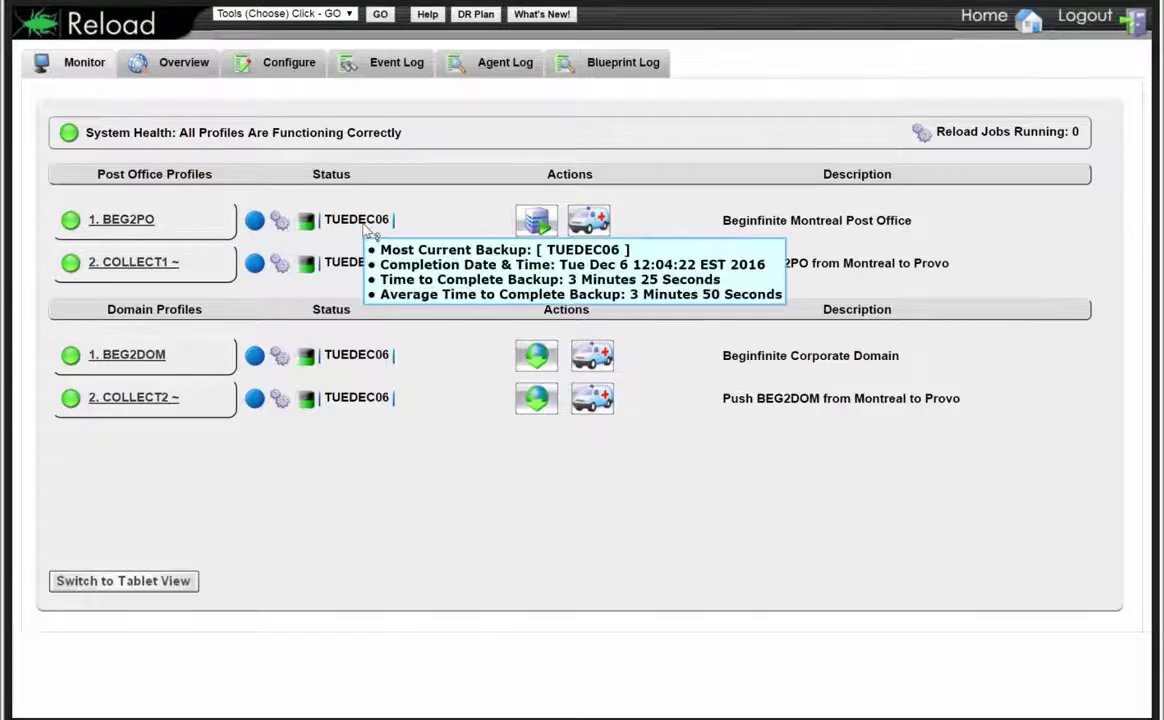
# Check the program details in the GroupWise client's About window, close it and return to the Reload monitor page
pyautogui.click(137, 220)
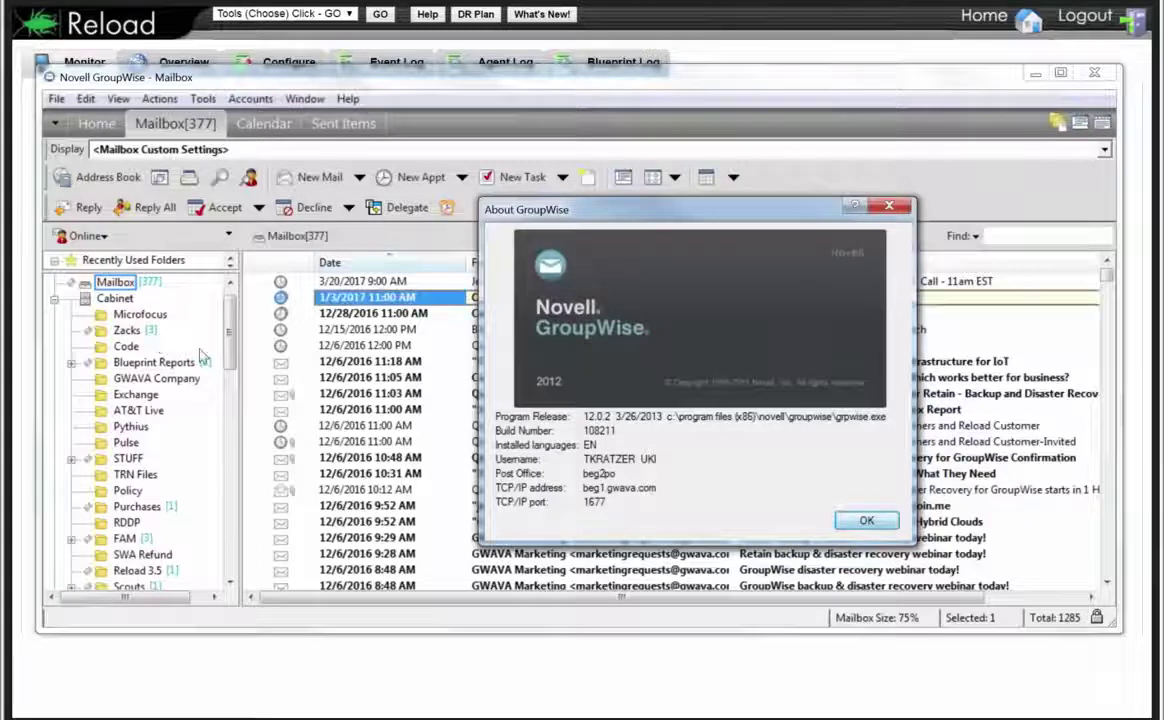
pyautogui.press('Return')
pyautogui.click(745, 659)
pyautogui.moveTo(370, 228)
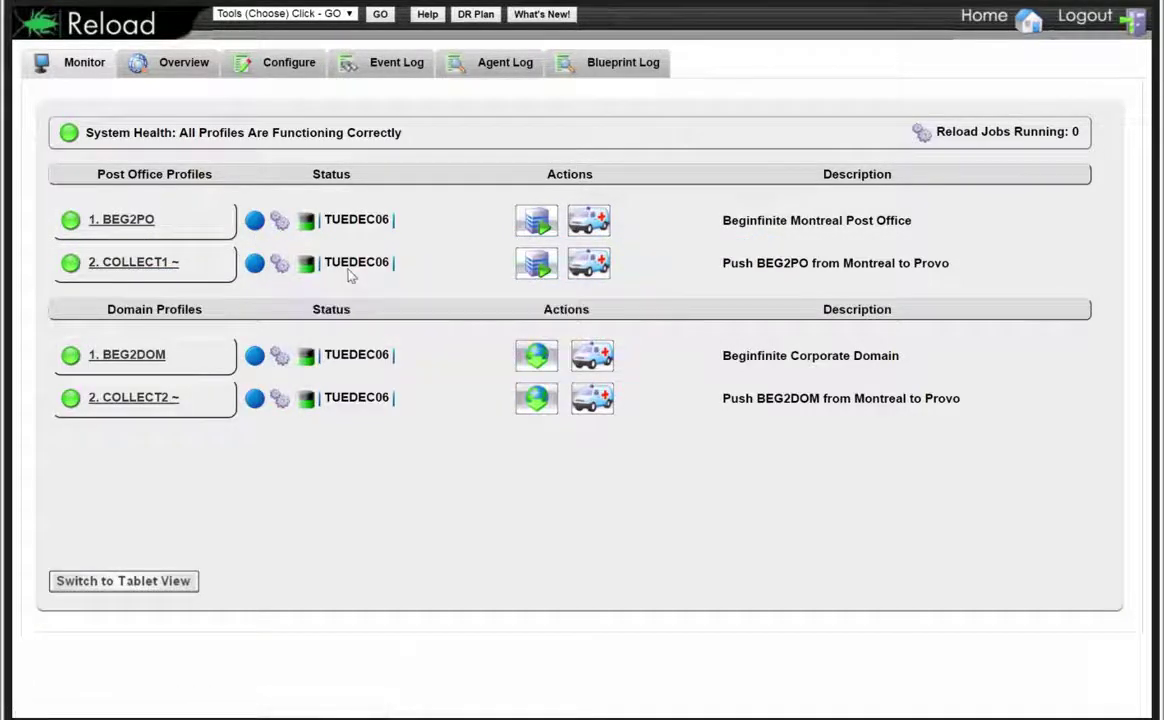
# Check the linked profile options in BEG2PO's advanced Backup Job Settings and return to the home monitor page
pyautogui.click(130, 229)
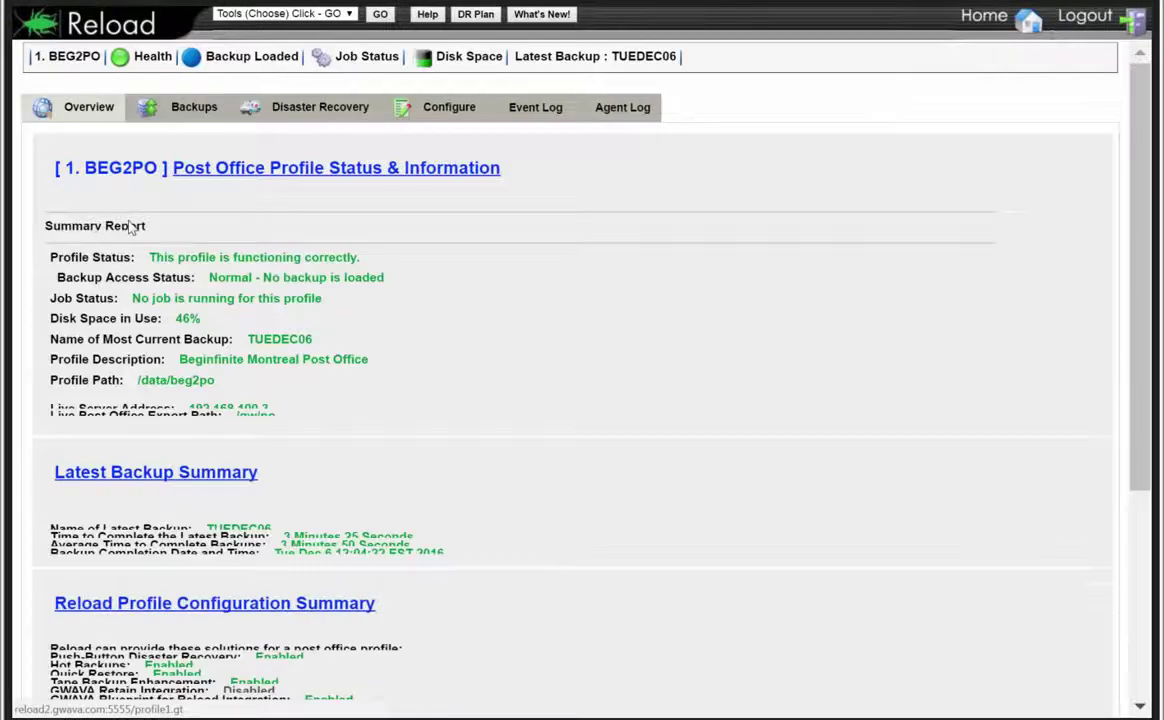
pyautogui.click(428, 112)
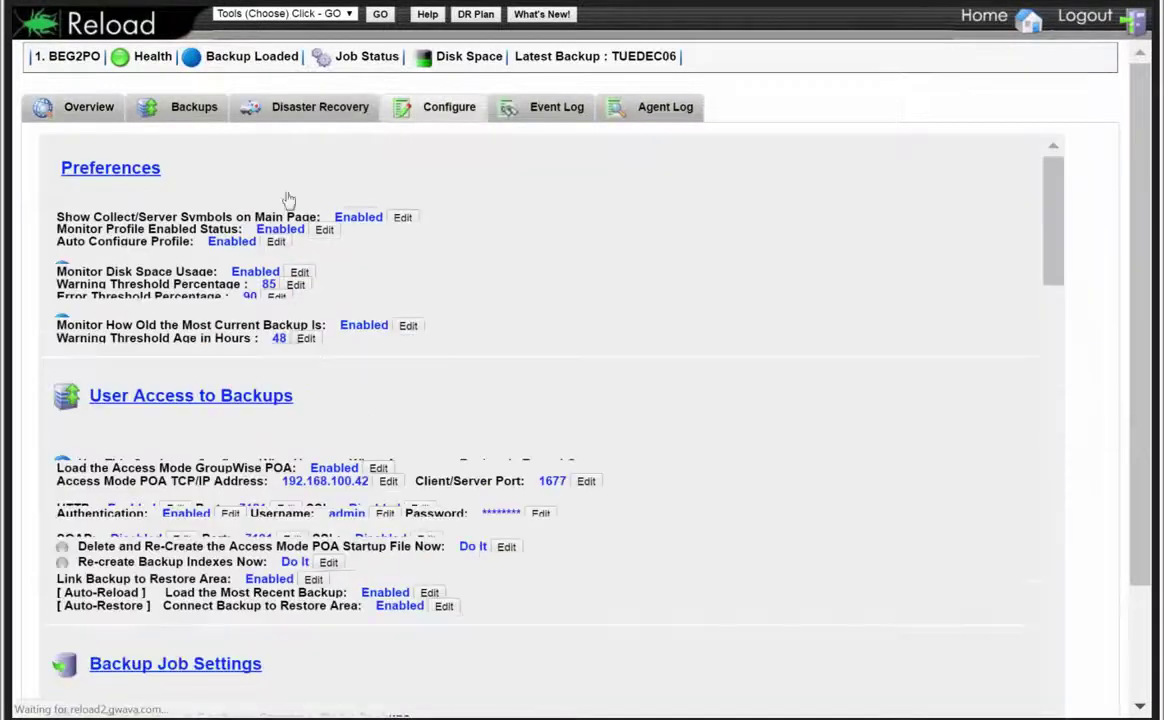
pyautogui.click(135, 340)
pyautogui.scroll(-4, 325, 395)
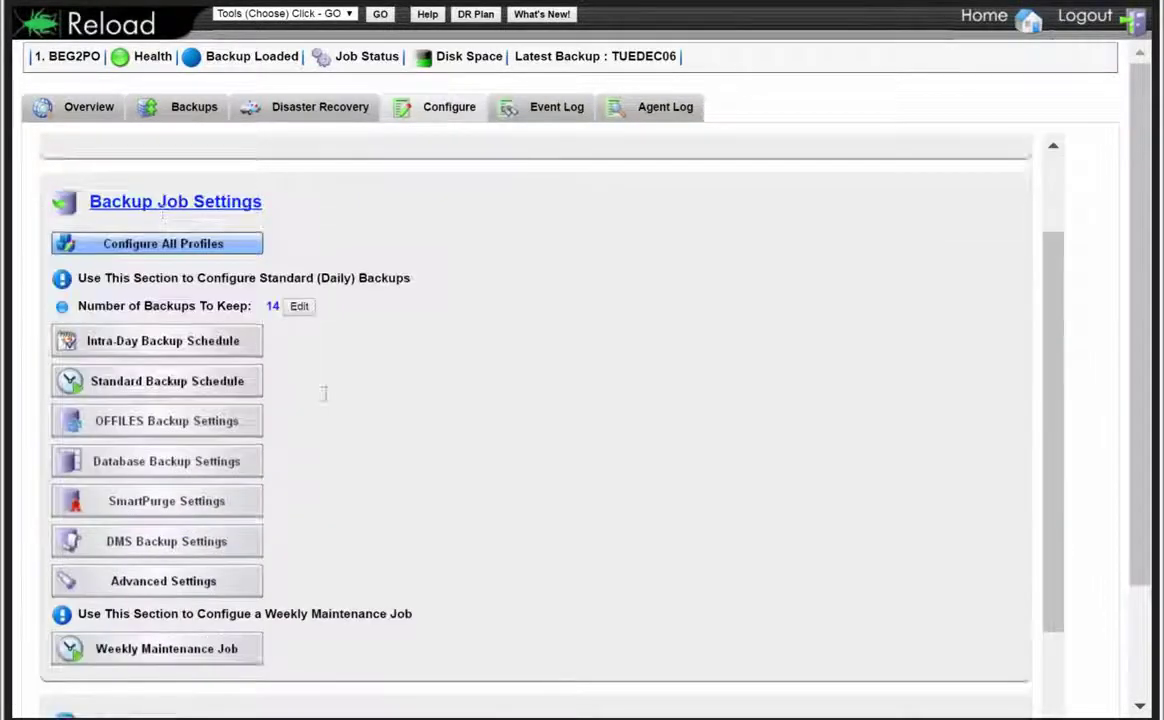
pyautogui.click(185, 373)
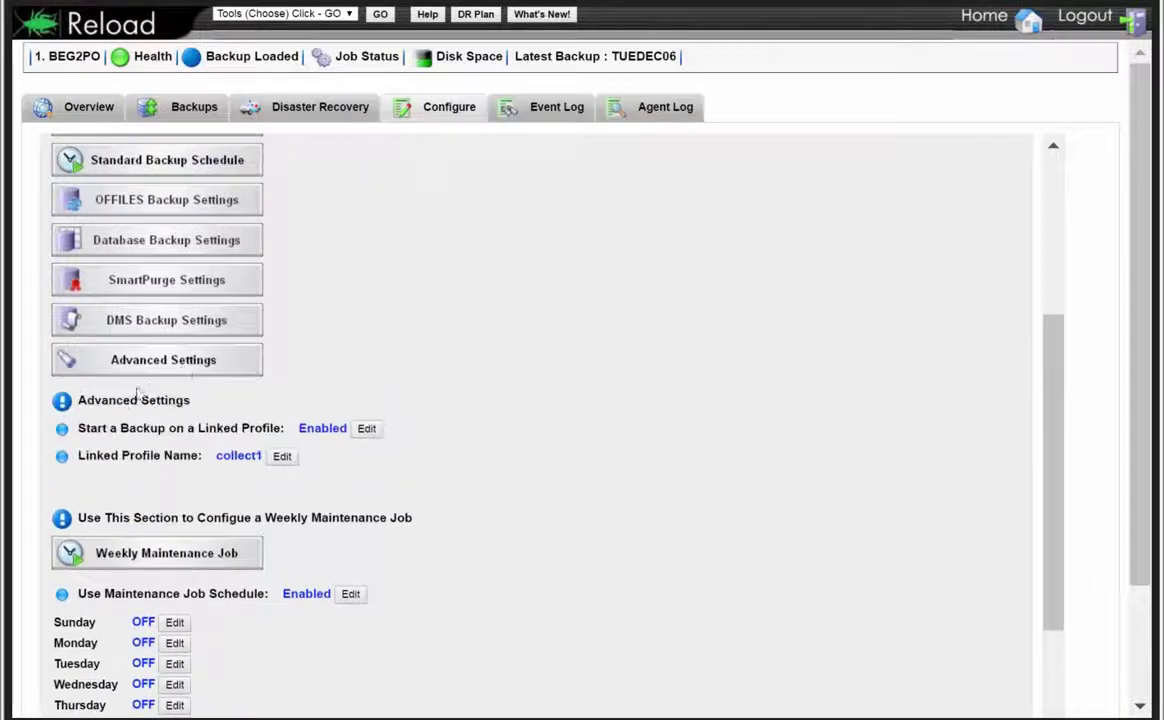
pyautogui.moveTo(185, 428)
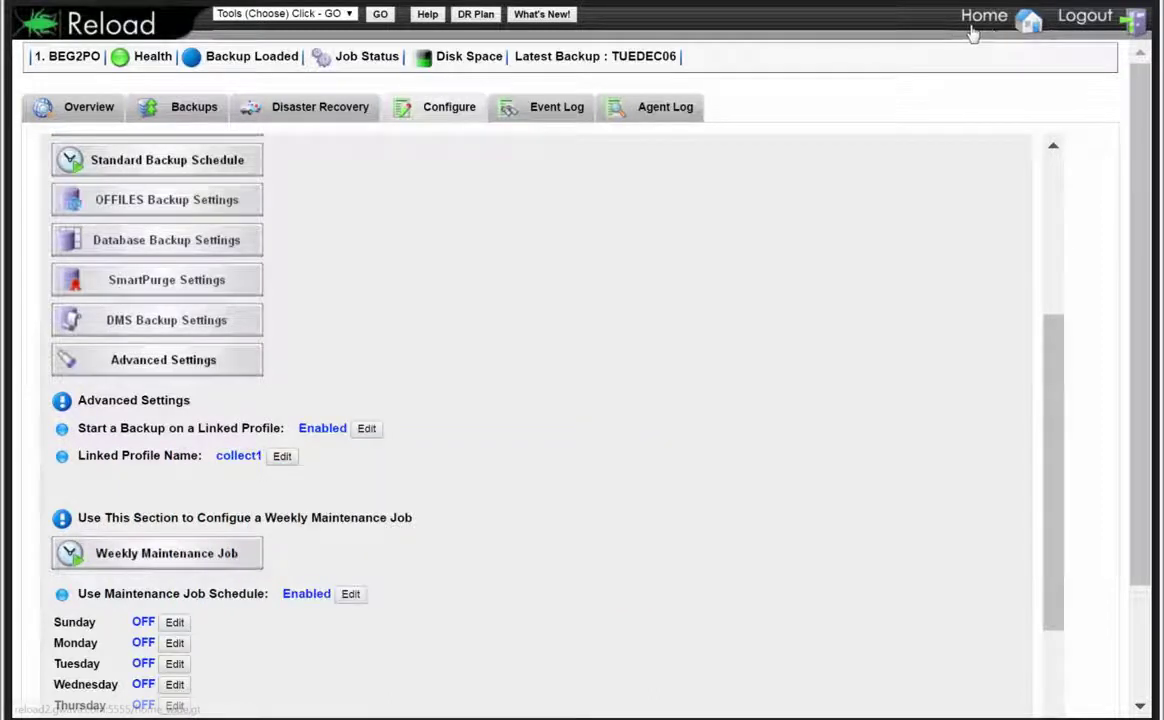
pyautogui.click(882, 28)
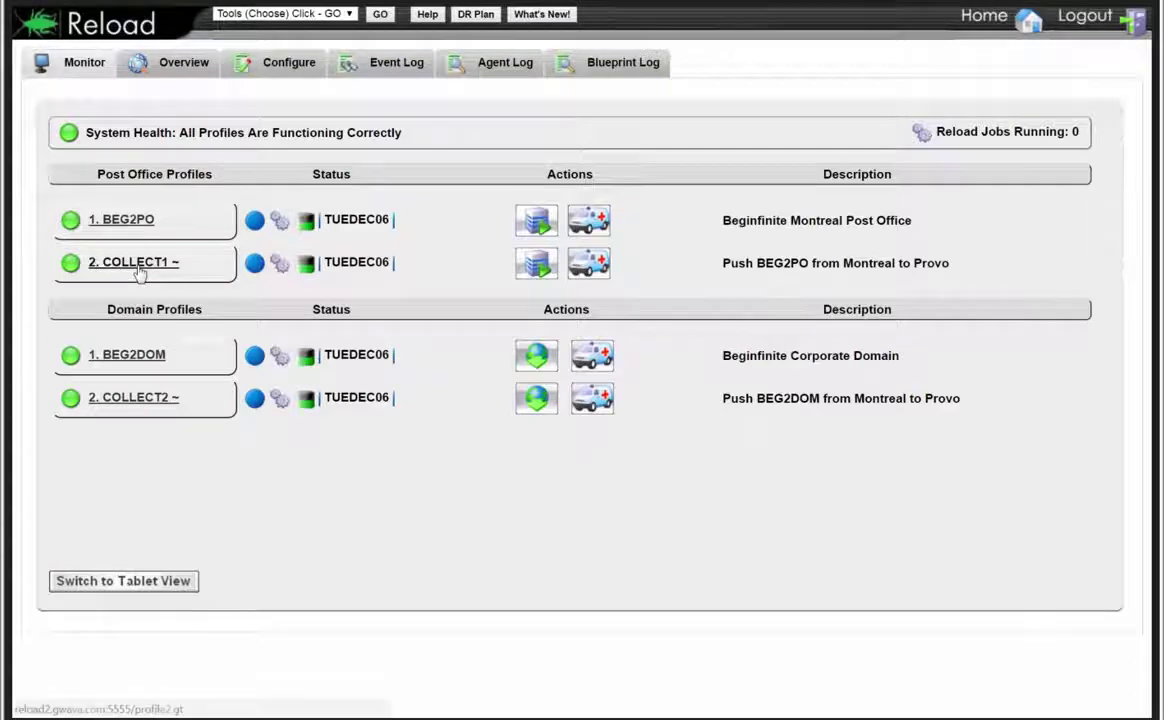
# Open the COLLECT1 profile's Reload Collector Settings and review the paired address and profile location under Primary Reload Server
pyautogui.click(138, 264)
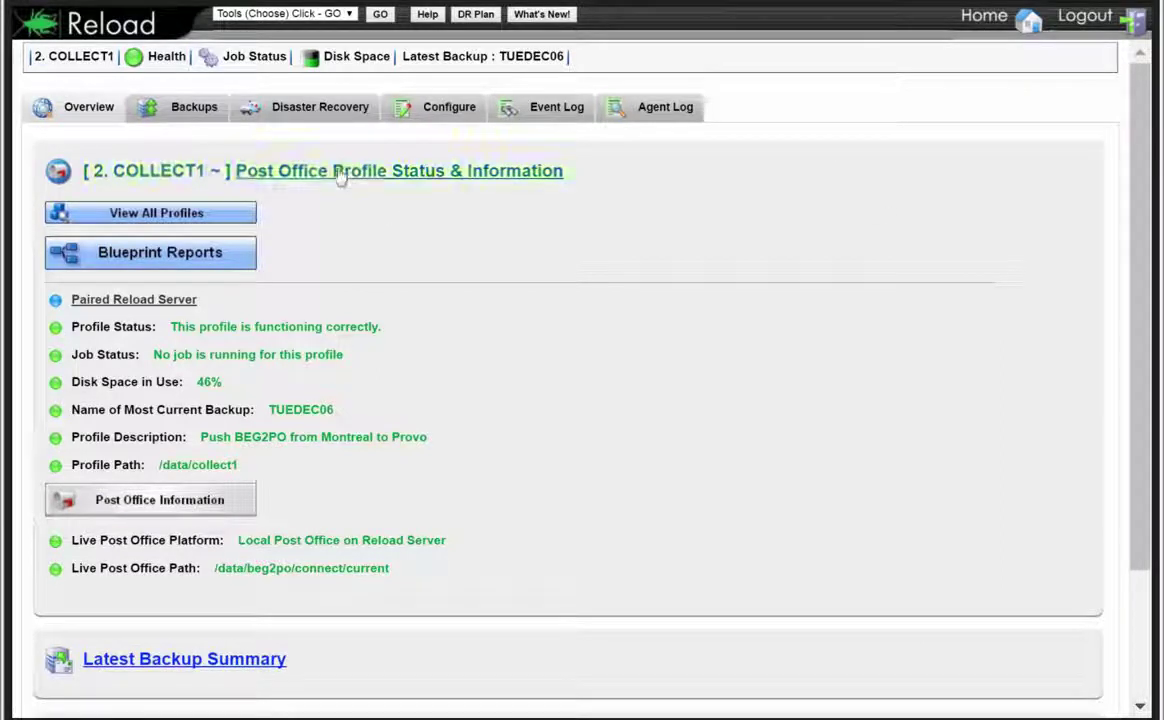
pyautogui.click(437, 116)
pyautogui.click(145, 343)
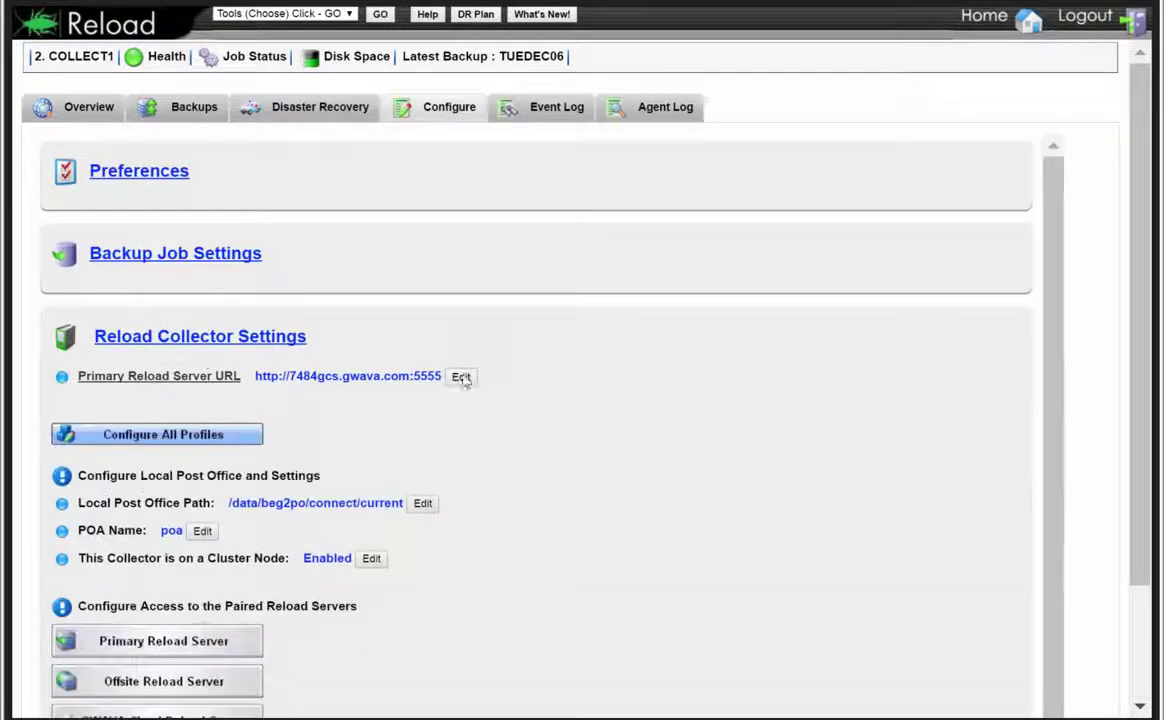
pyautogui.scroll(-3, 447, 629)
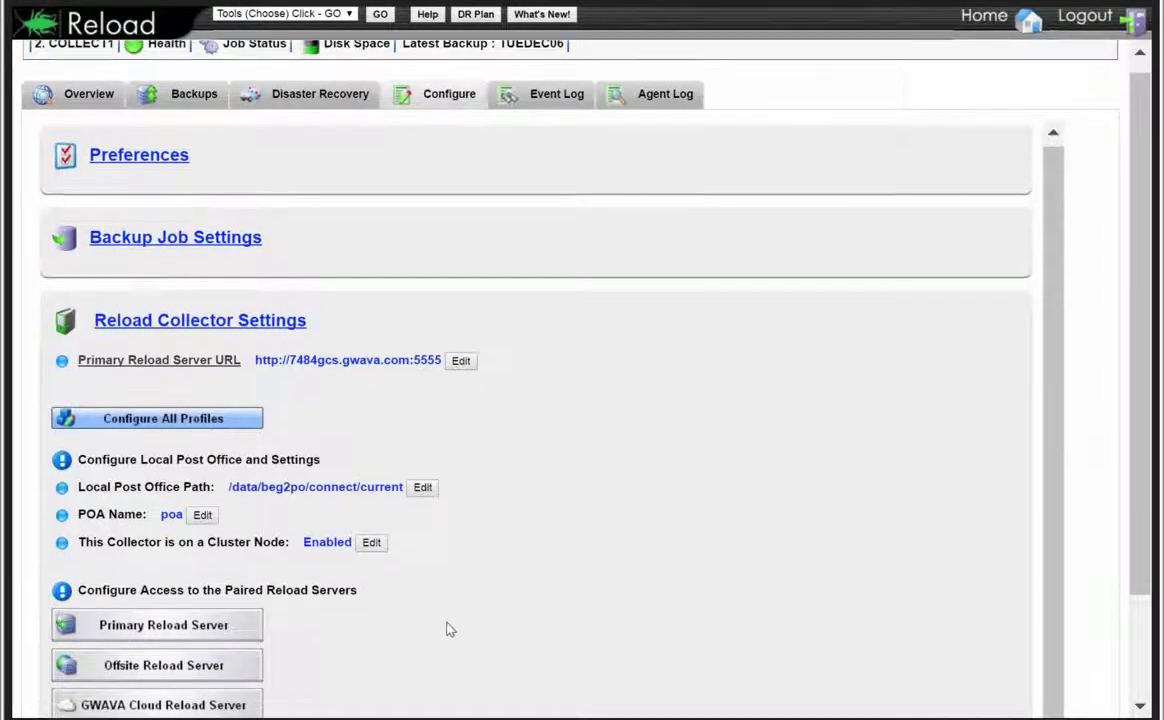
pyautogui.click(229, 494)
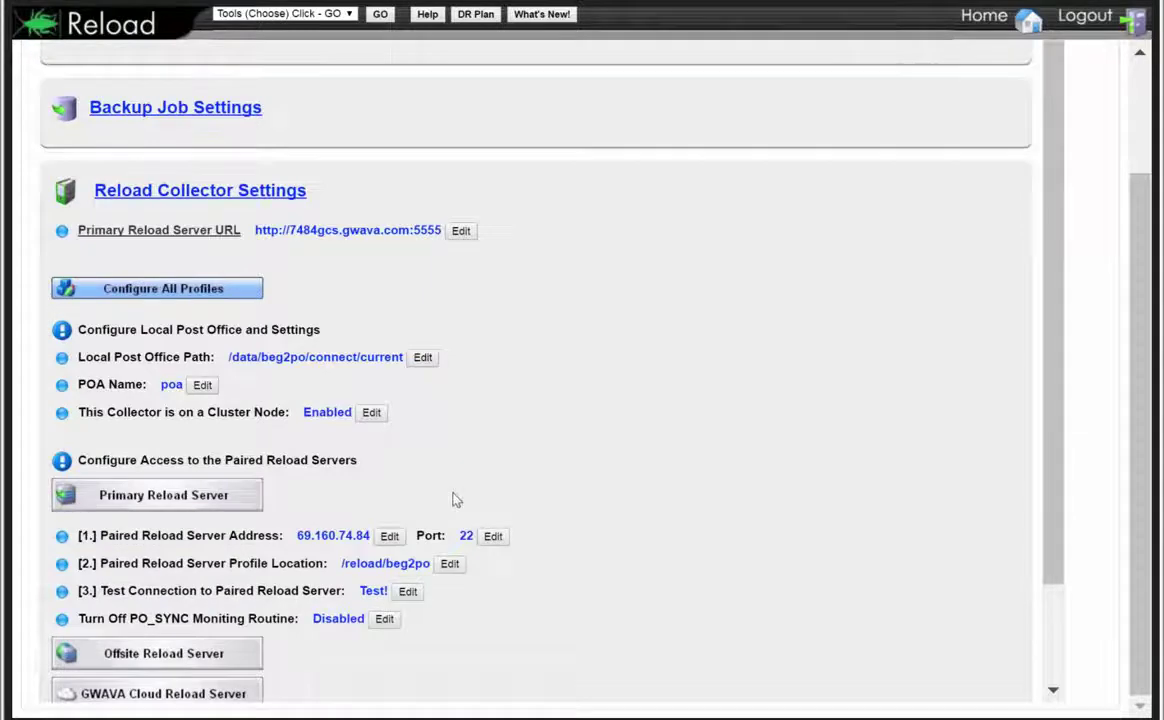
pyautogui.scroll(-3, 450, 498)
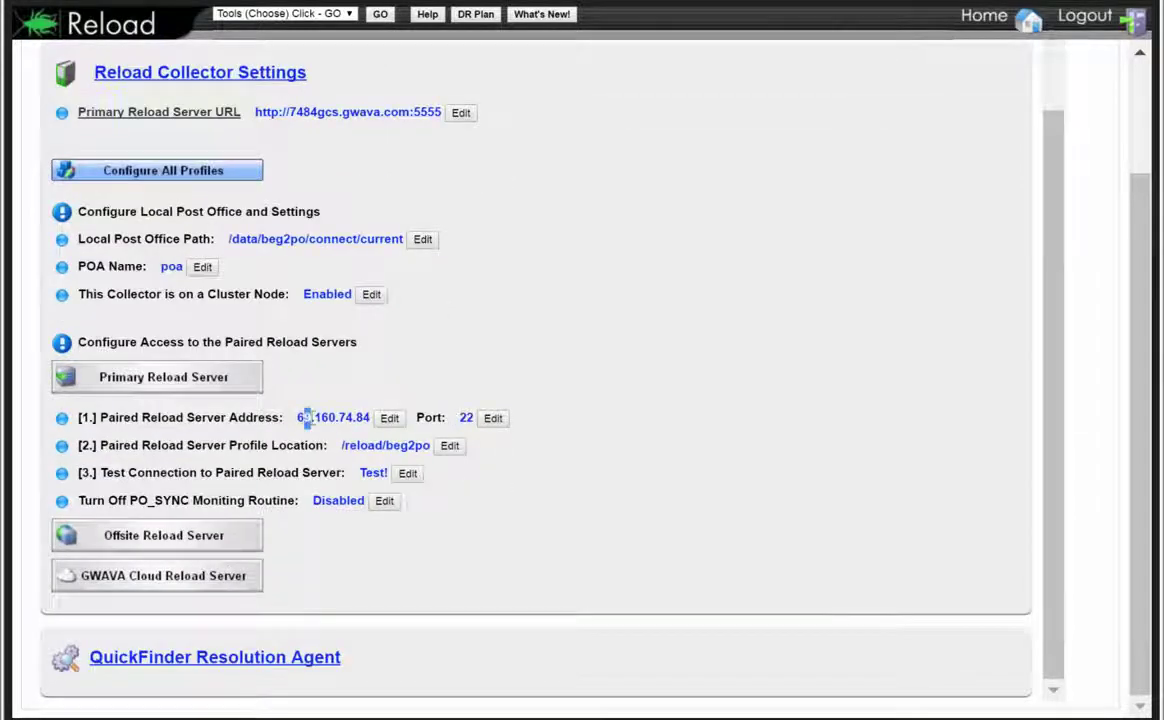
# Open the primary Reload server's monitor page at 7484gcs.gwava.com:5555 from COLLECT1's collector settings and leave full-screen view
pyautogui.scroll(3, 391, 413)
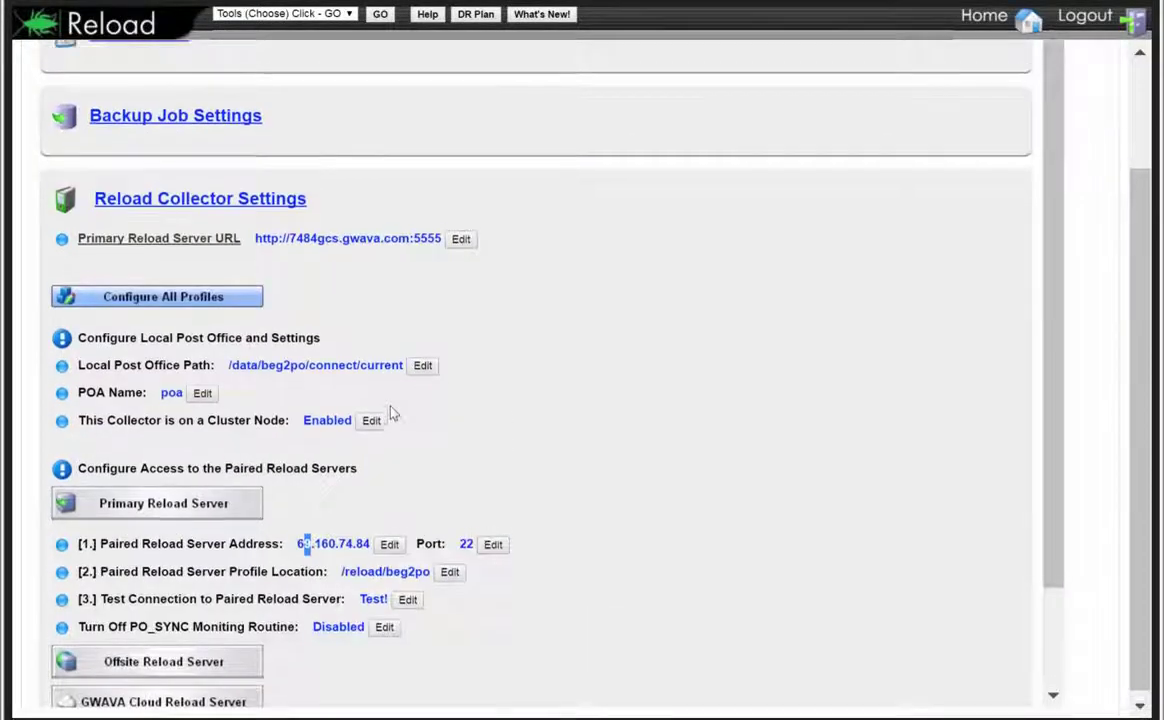
pyautogui.click(388, 413)
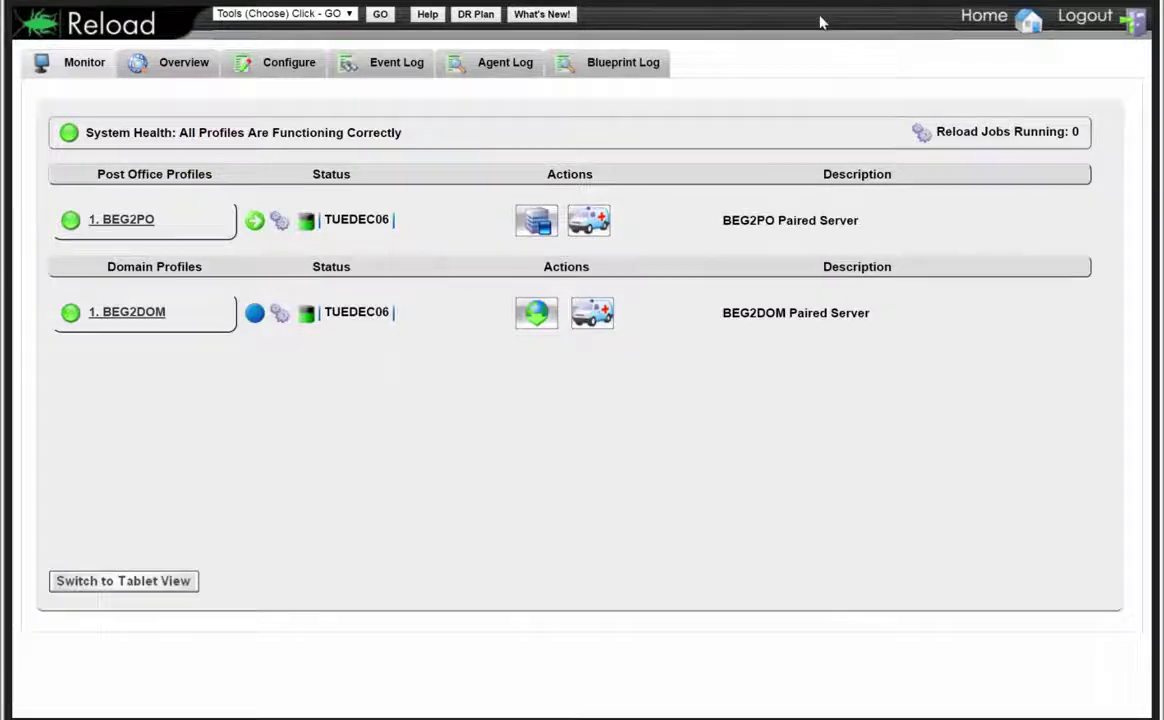
pyautogui.press('F11')
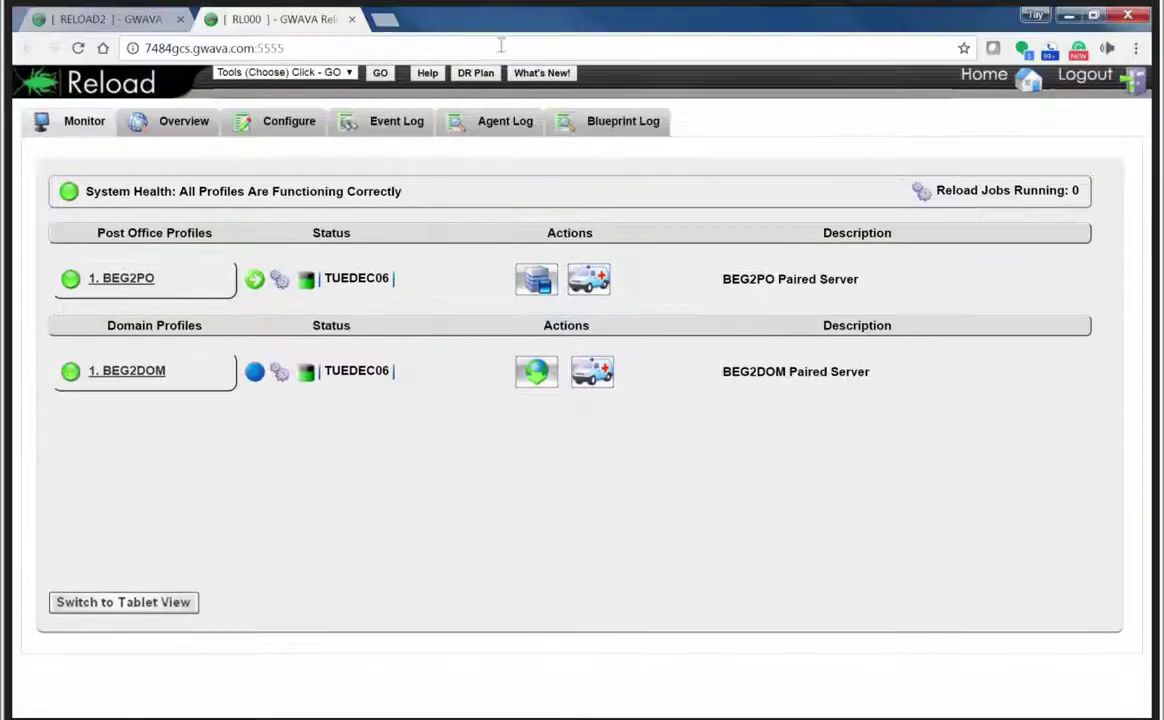
# Compare COLLECT1's Primary Reload Server URL setting with the primary server's monitor page and check BEG2PO's most current backup details there
pyautogui.click(155, 24)
pyautogui.click(255, 22)
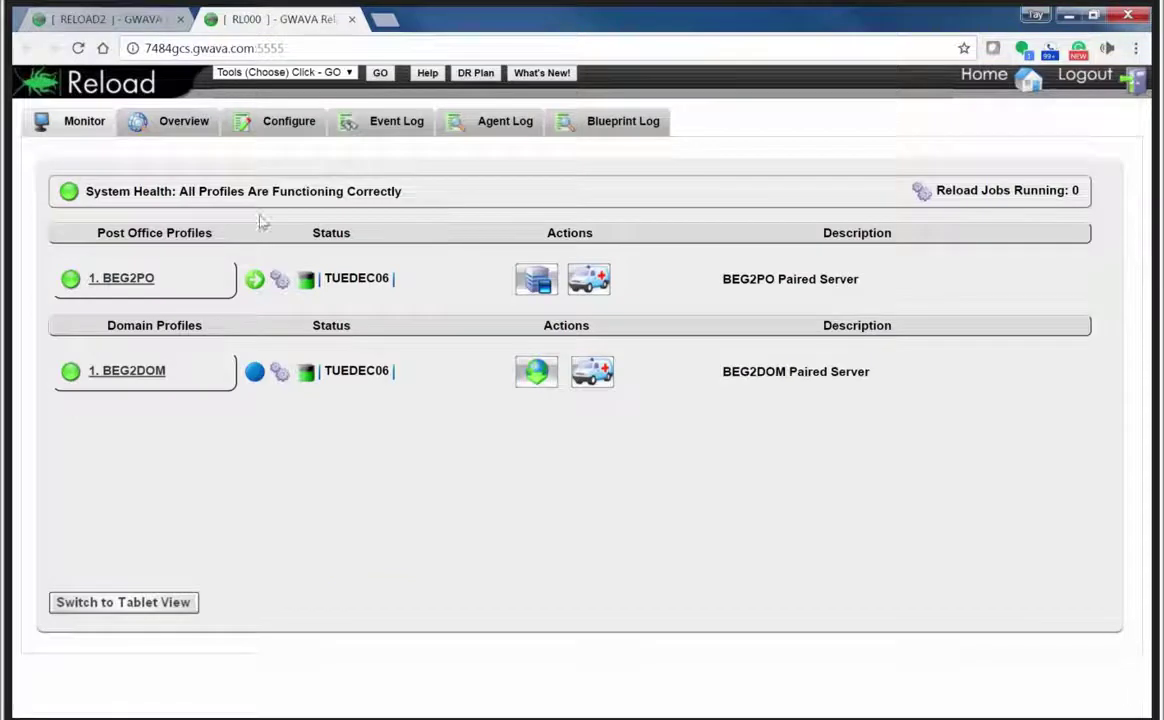
pyautogui.moveTo(350, 288)
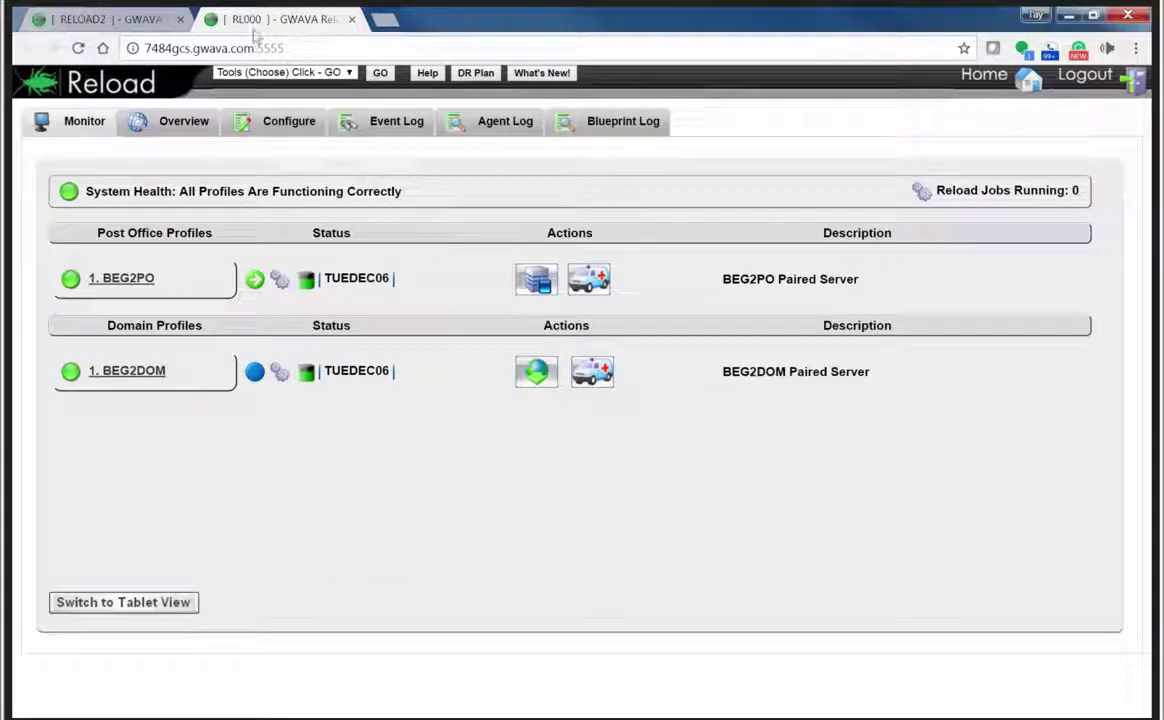
pyautogui.click(153, 28)
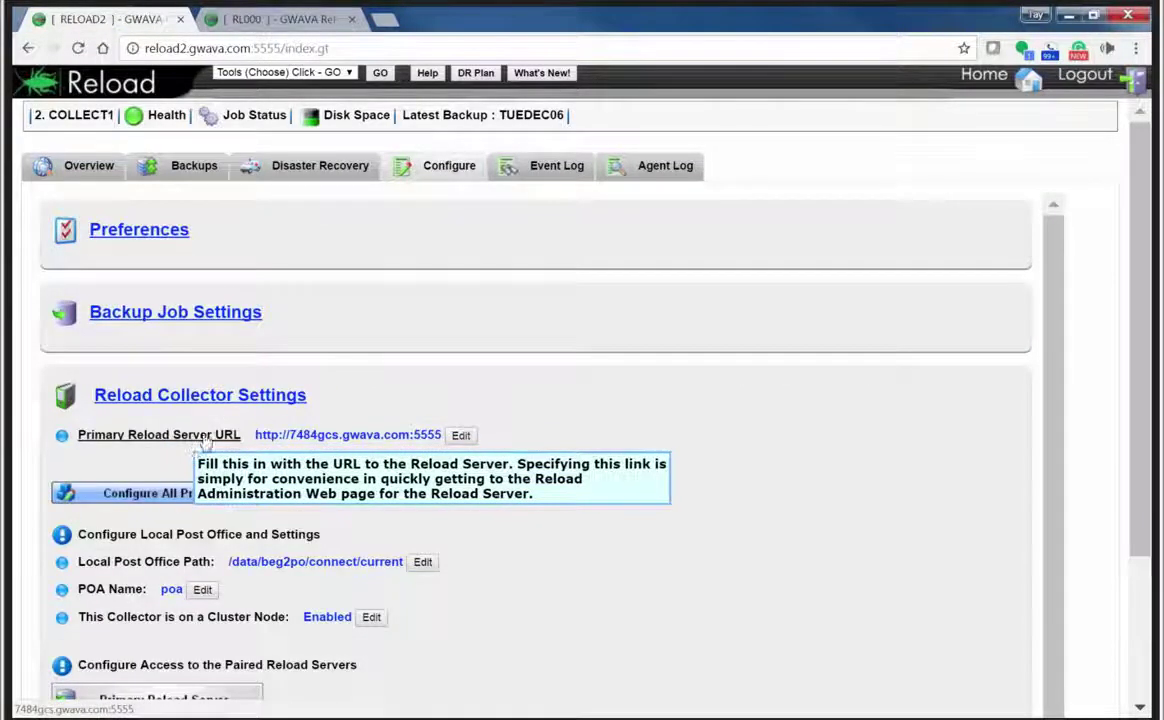
pyautogui.click(288, 19)
pyautogui.moveTo(309, 285)
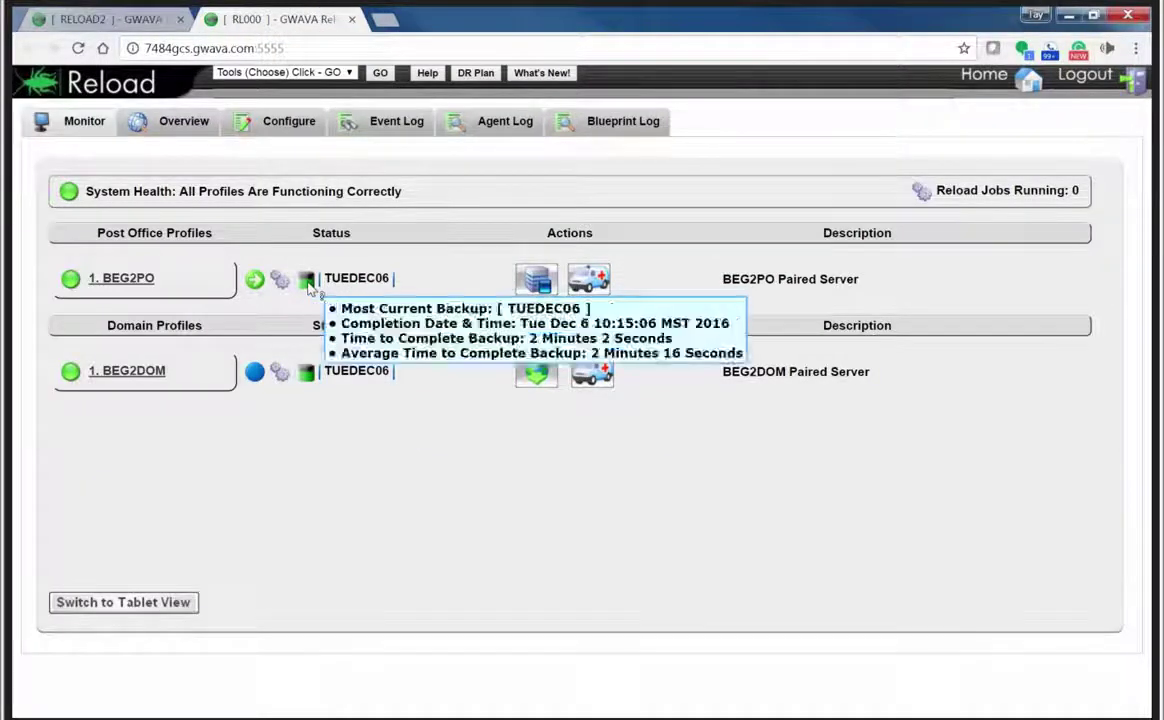
# Review the System Event Log on the primary Reload server and return to COLLECT1's collector settings on reload2
pyautogui.click(395, 122)
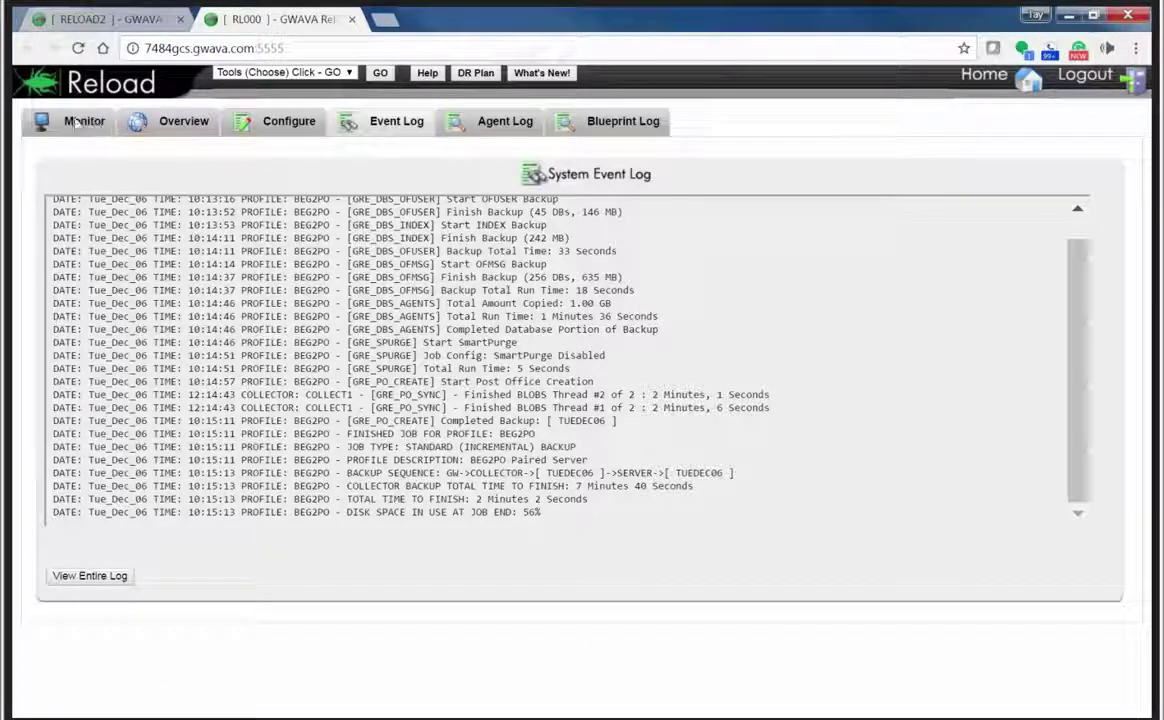
pyautogui.click(70, 22)
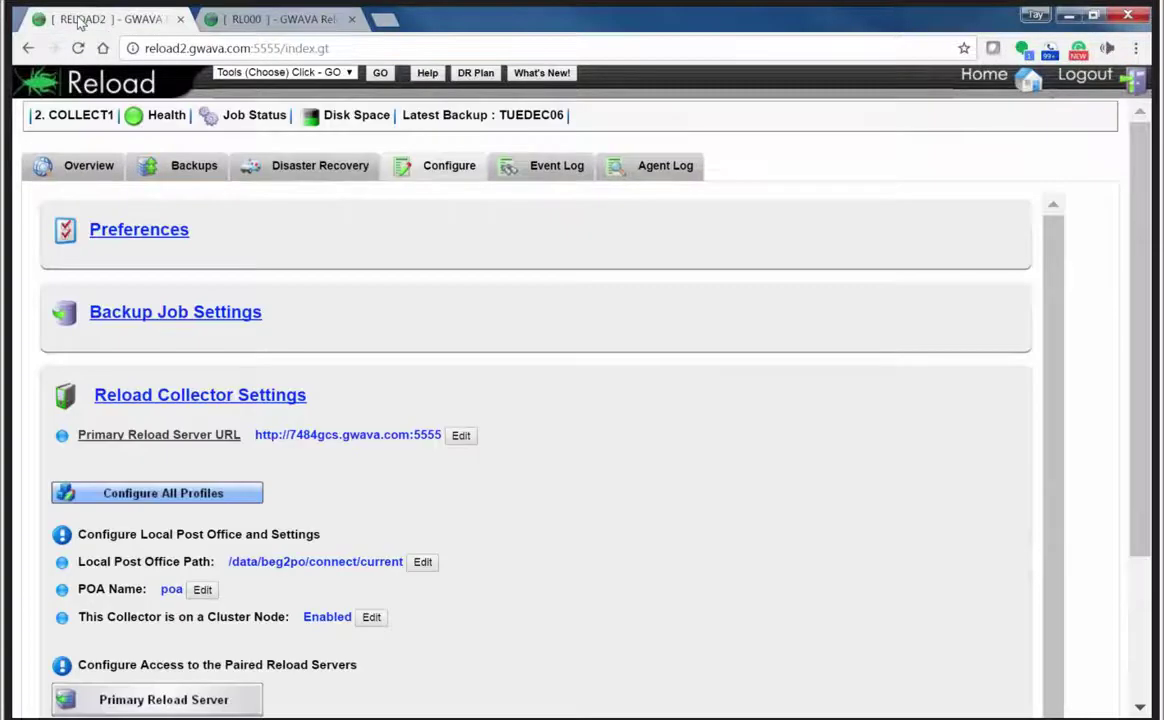
pyautogui.click(220, 20)
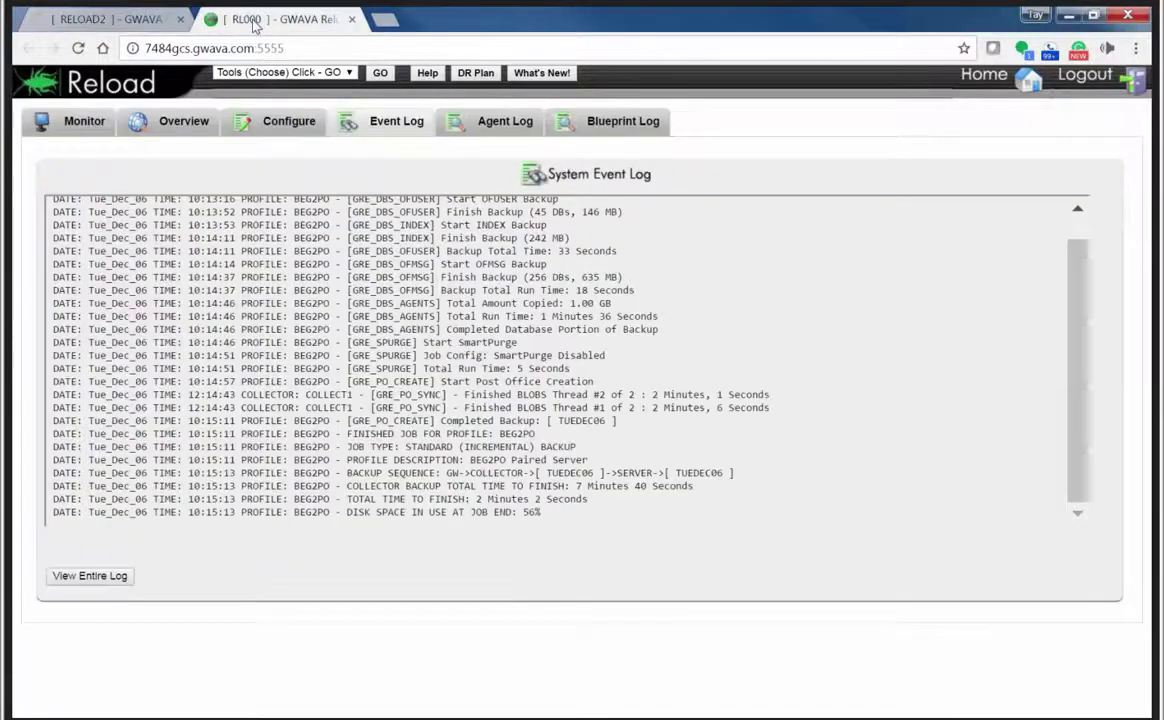
pyautogui.click(104, 21)
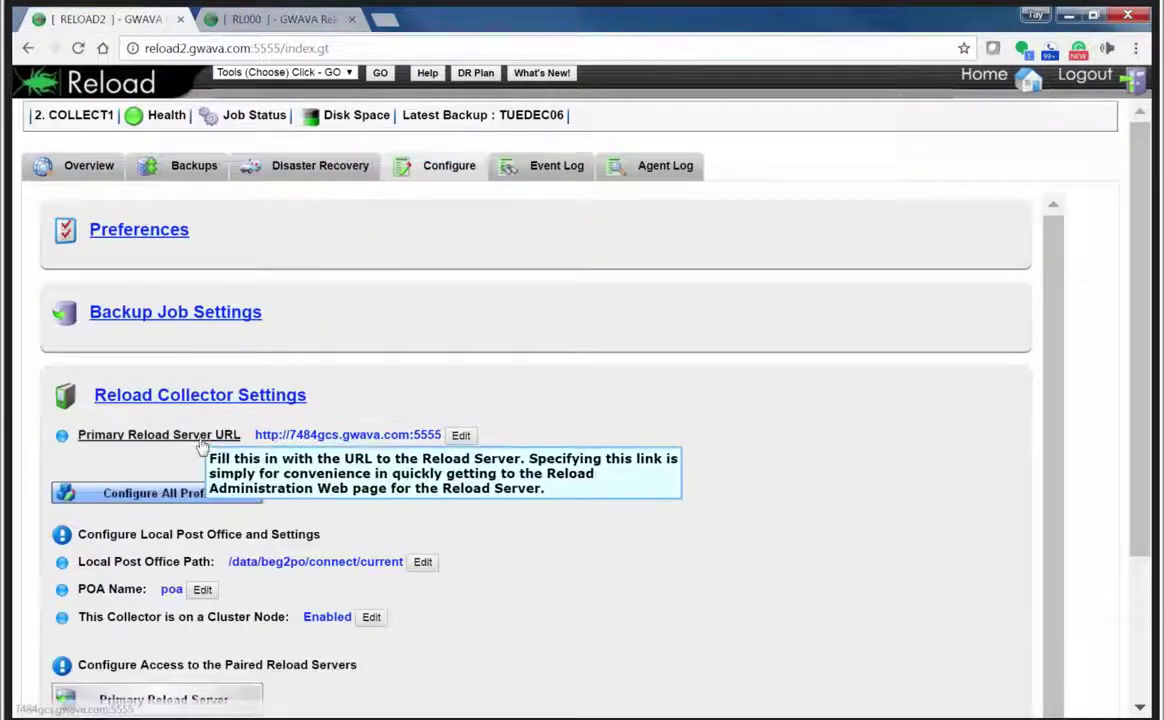
# Expand COLLECT1's Offsite Reload Server settings, view the monitor page at reloaddemo.gwava.com:5555 and return to the collector settings
pyautogui.scroll(-2, 447, 475)
pyautogui.scroll(-3, 298, 543)
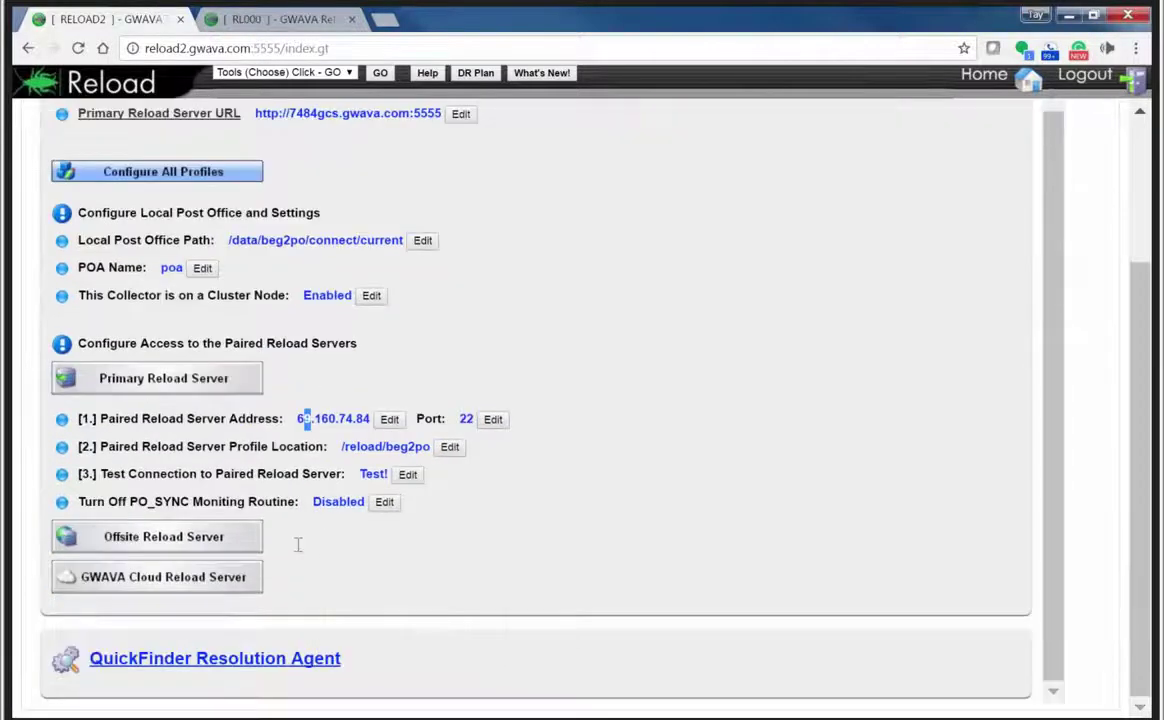
pyautogui.click(222, 537)
pyautogui.scroll(-3, 315, 530)
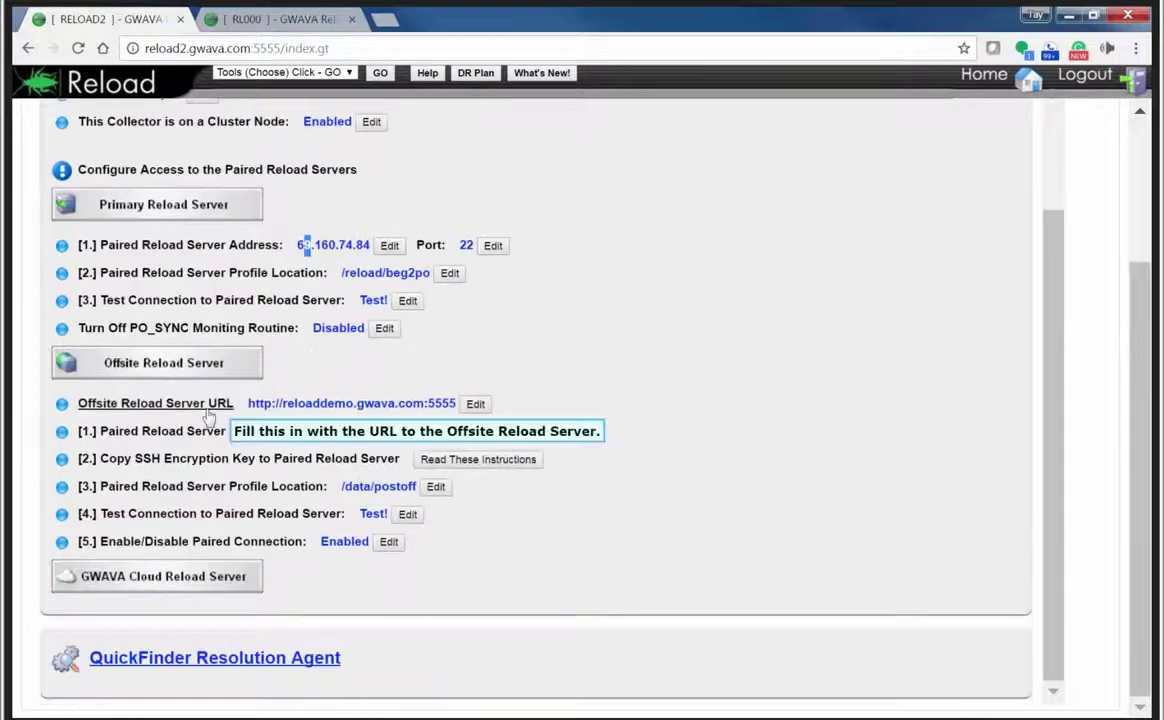
pyautogui.click(300, 403)
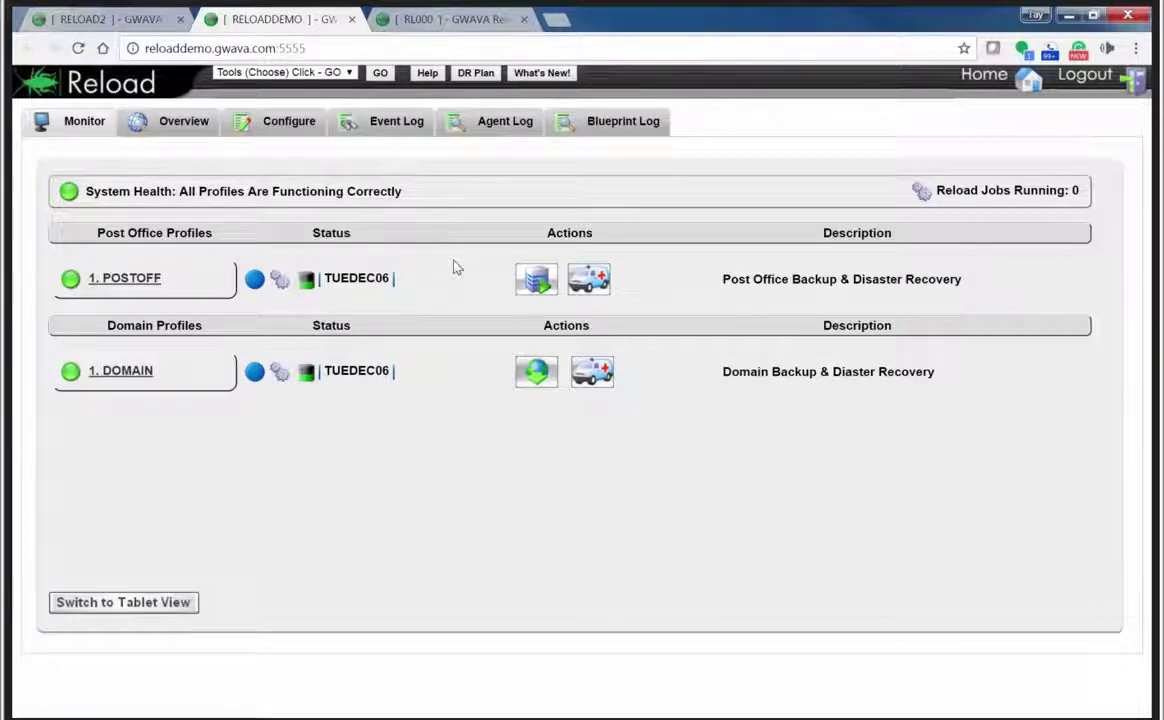
pyautogui.click(155, 28)
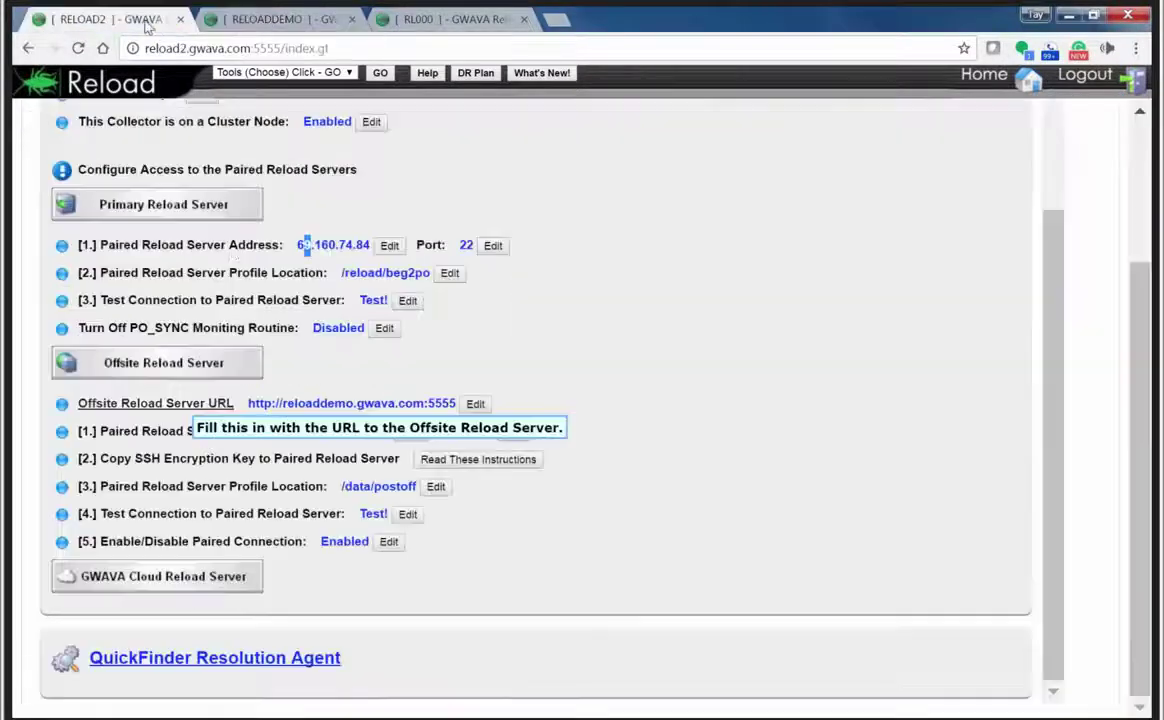
# Expand COLLECT1's GWAVA Cloud Reload Server settings, review the server URL and paired connection options, and collapse them again
pyautogui.click(169, 588)
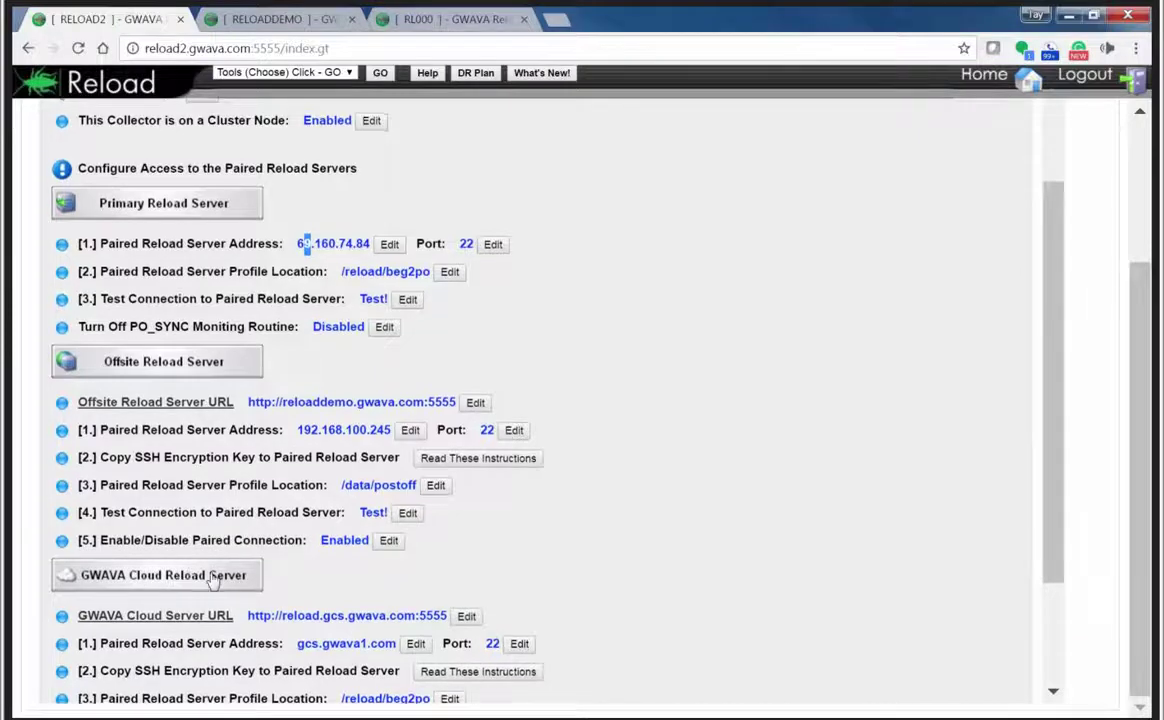
pyautogui.scroll(-2, 190, 580)
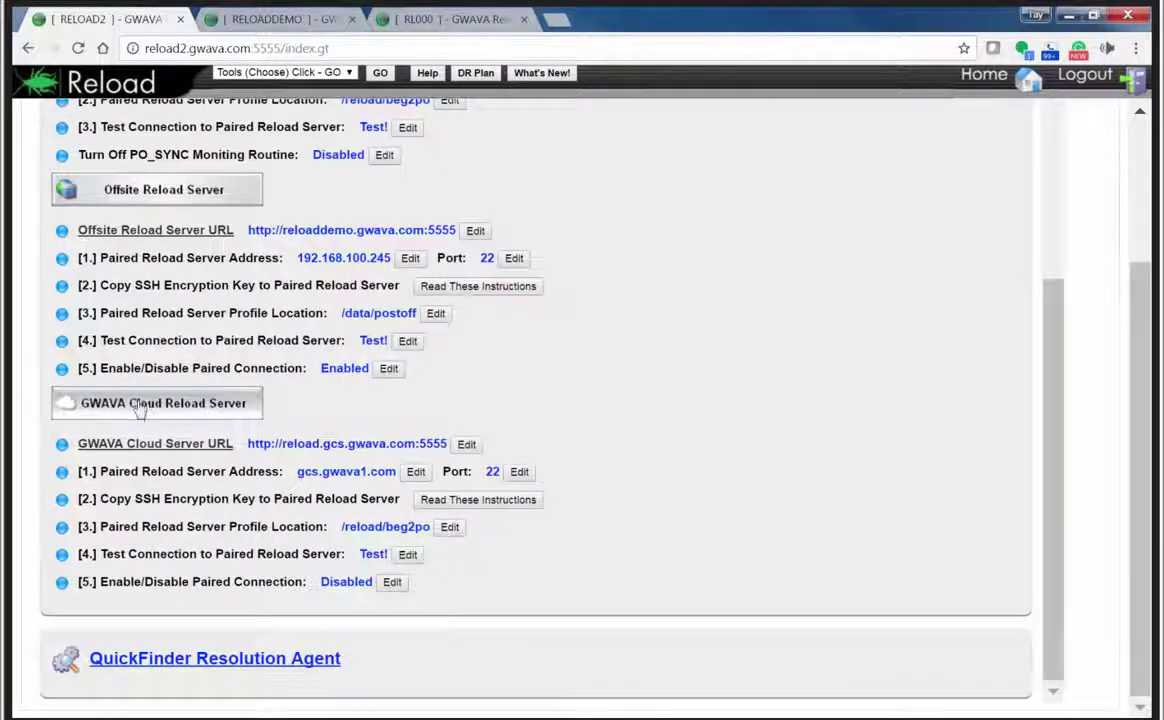
pyautogui.click(169, 412)
pyautogui.scroll(3, 300, 260)
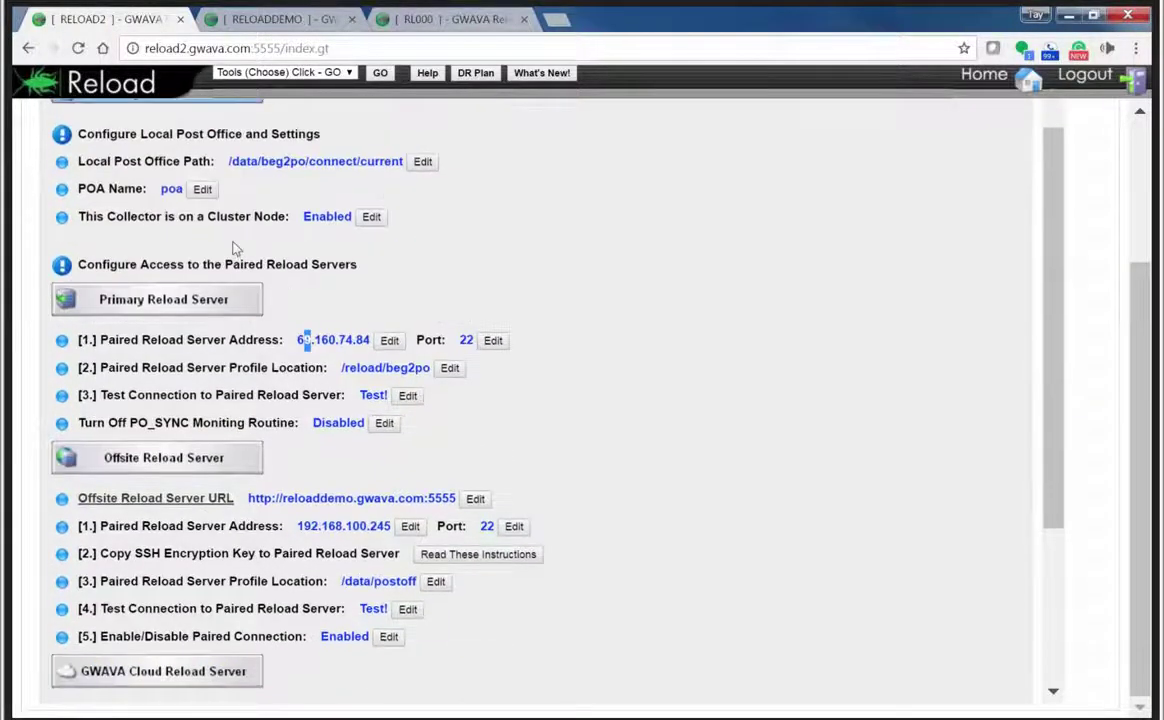
# Collapse COLLECT1's Reload Collector Settings and return to the home monitor page of reload2
pyautogui.scroll(3, 232, 249)
pyautogui.click(219, 200)
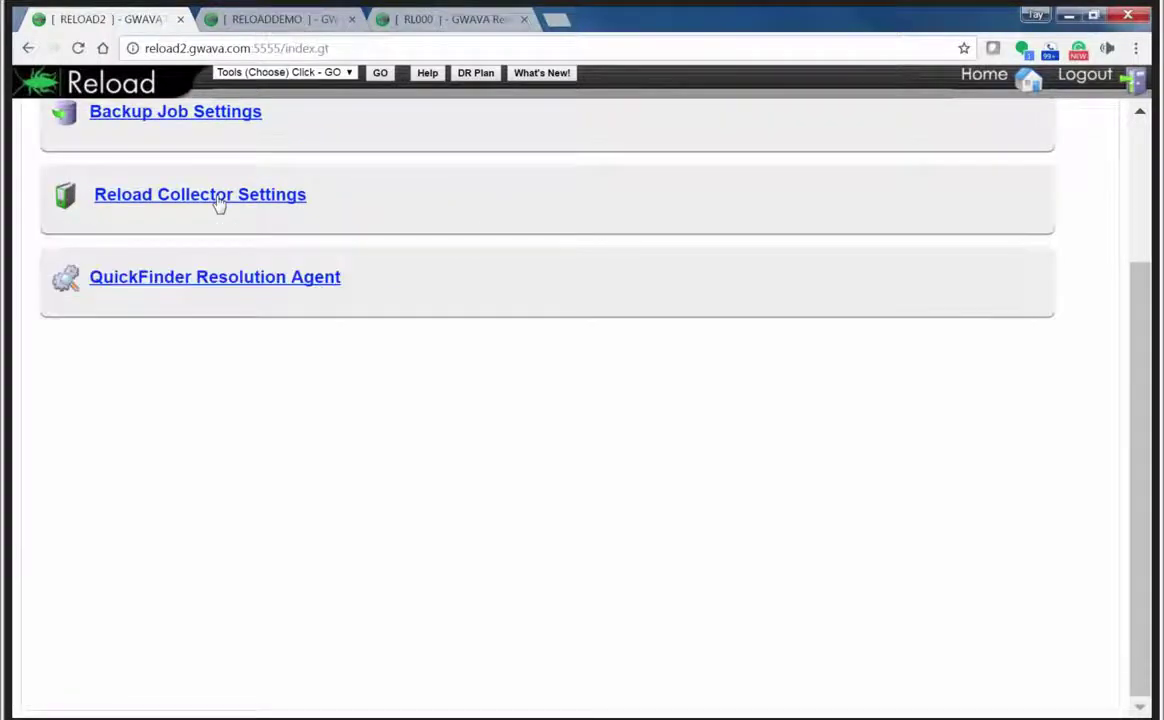
pyautogui.scroll(2, 219, 203)
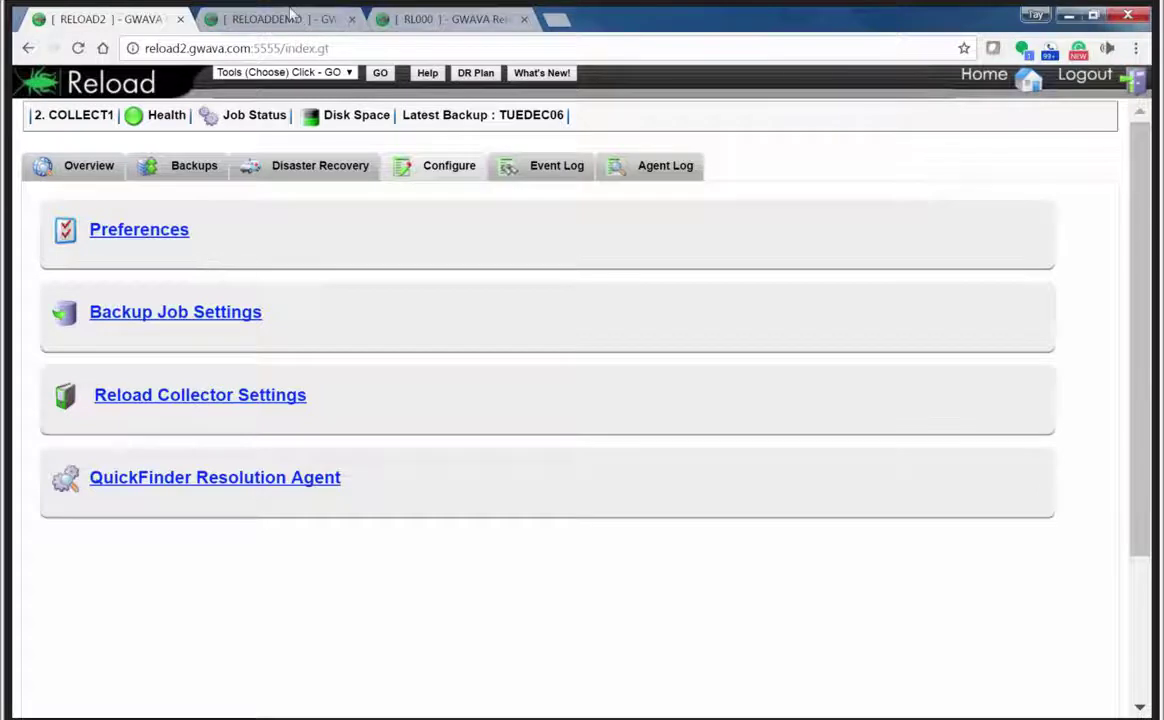
pyautogui.click(998, 85)
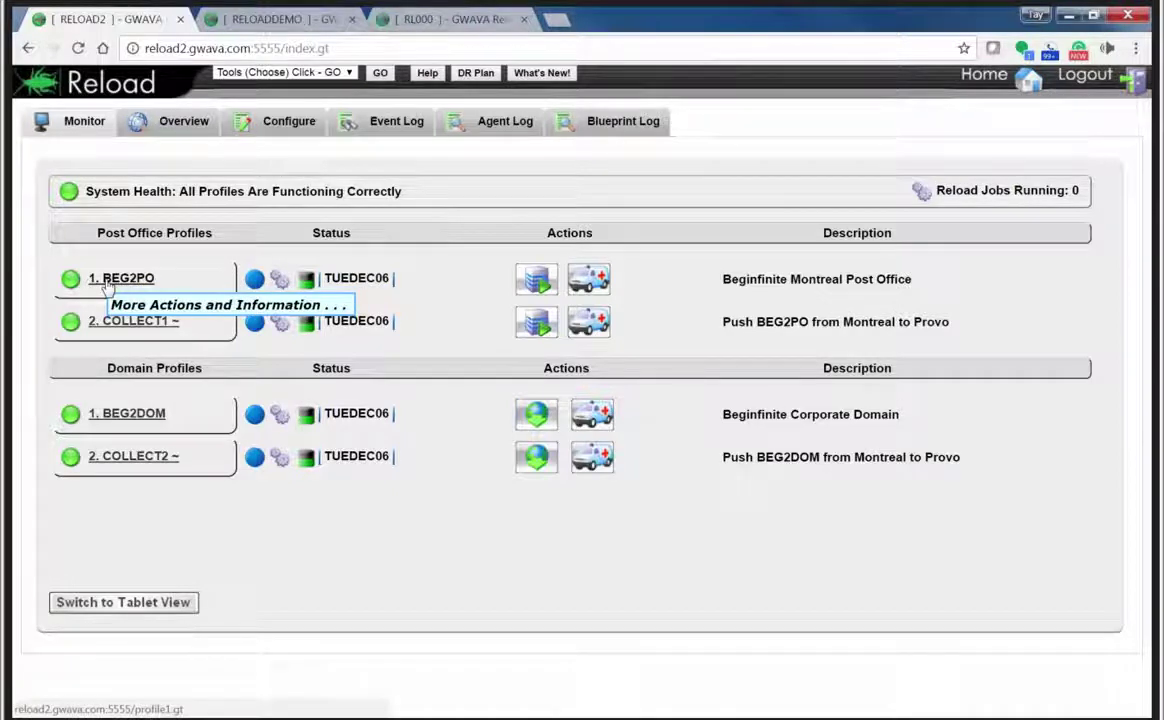
# Freeze the BEG2PO profile's SATNOV26 backup from deletion
pyautogui.moveTo(339, 287)
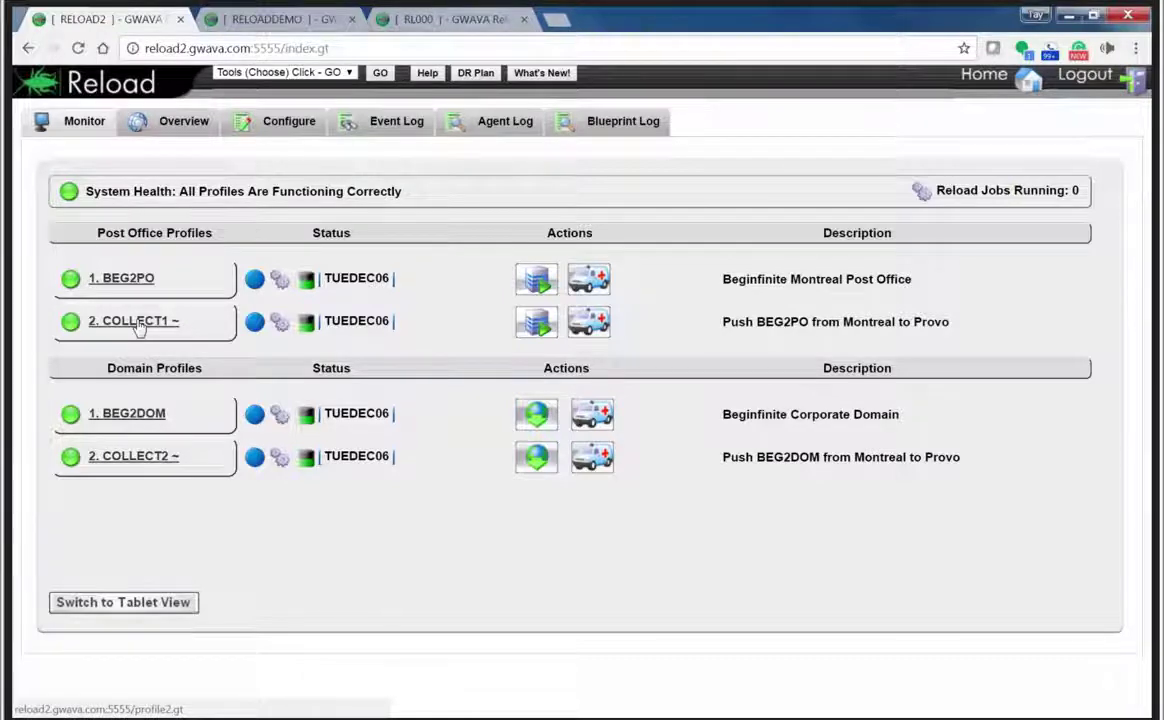
pyautogui.click(116, 289)
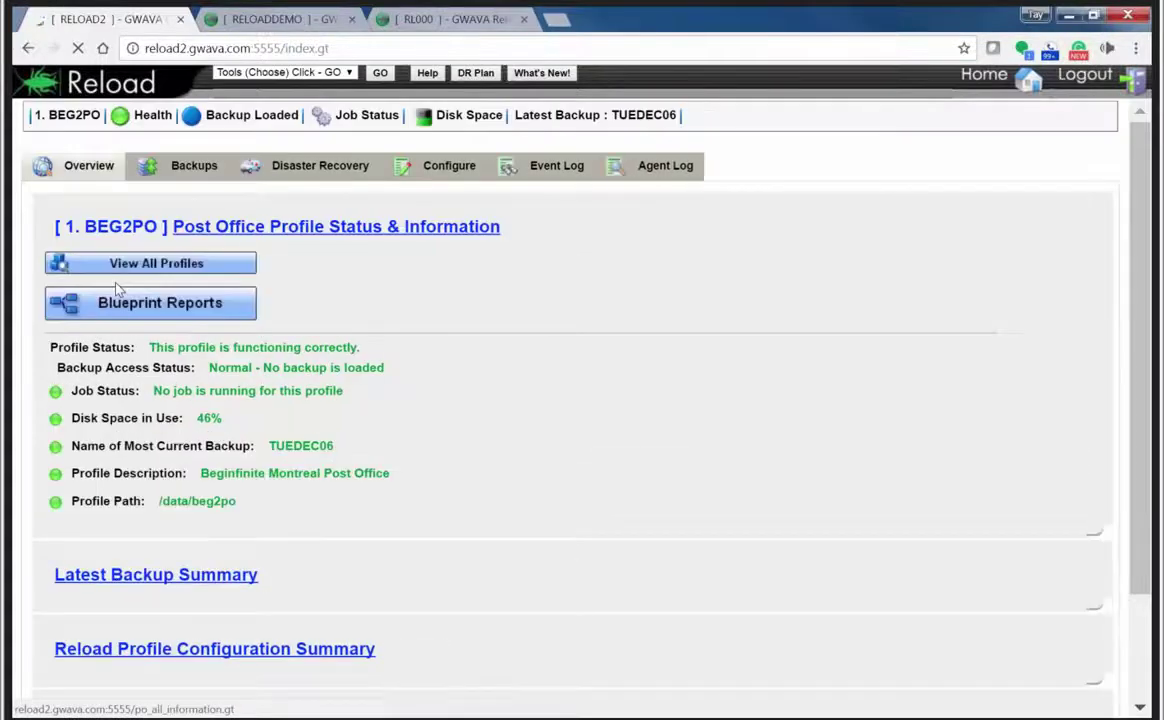
pyautogui.click(195, 171)
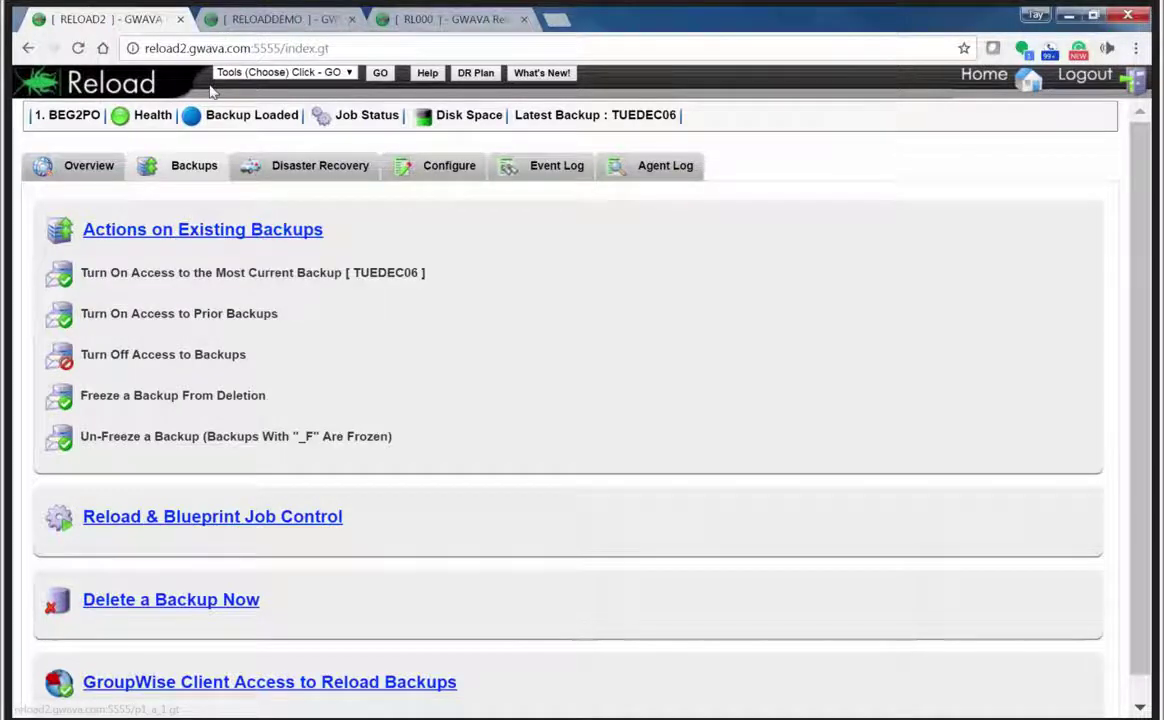
pyautogui.click(241, 400)
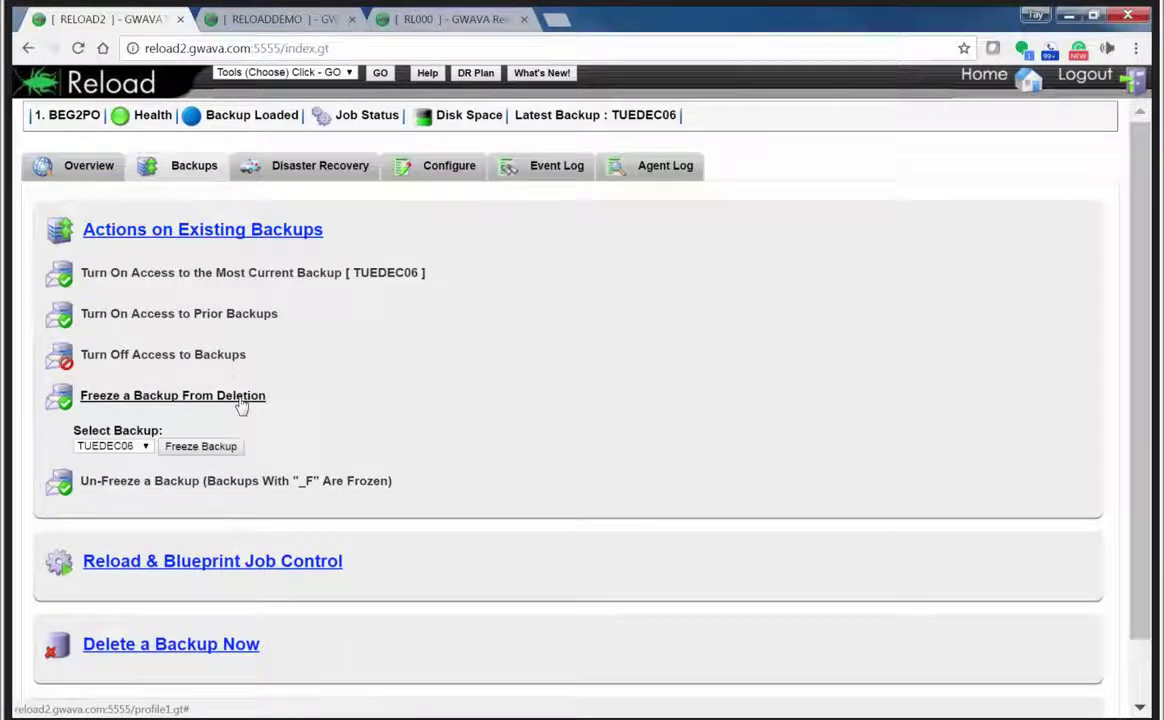
pyautogui.click(125, 446)
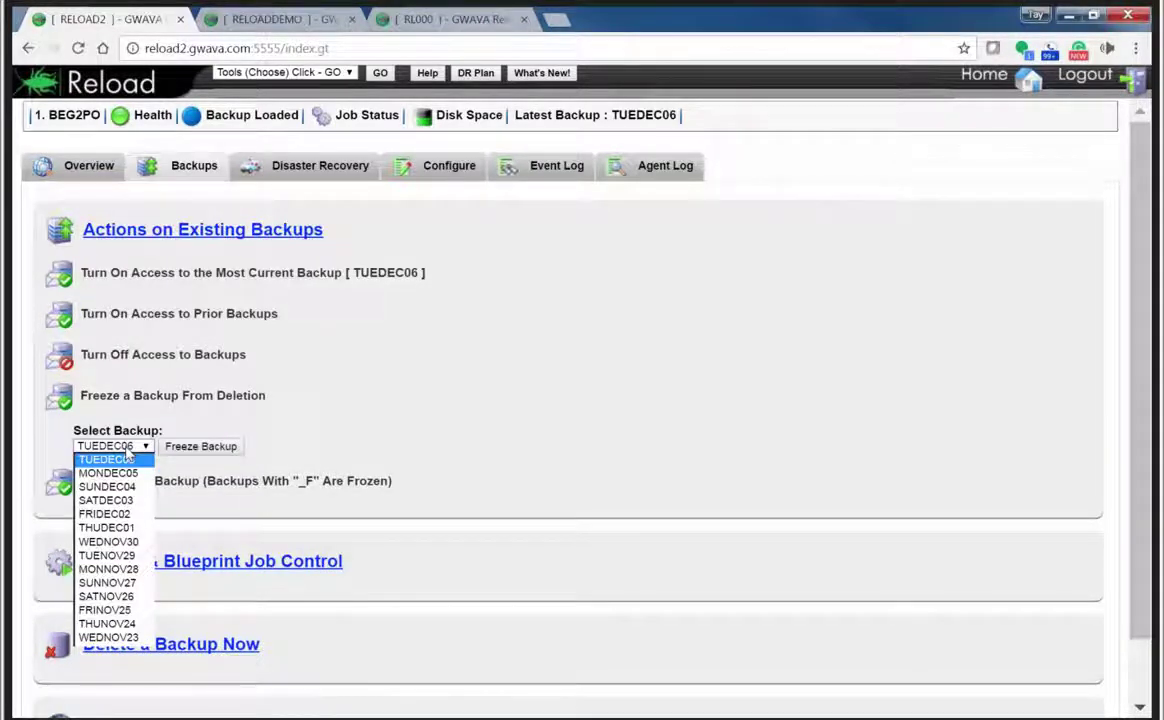
pyautogui.click(127, 598)
pyautogui.click(234, 452)
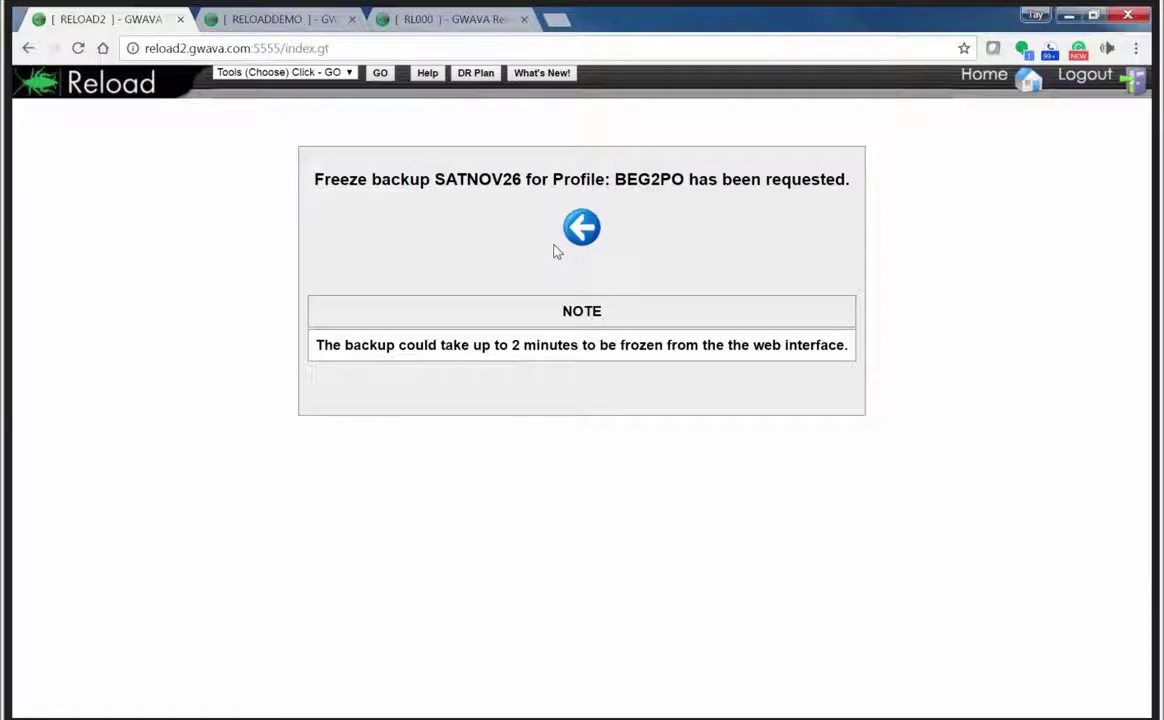
# Reopen the BEG2PO profile and check the number of backups to keep in Backup Job Settings and the profile's disk space status
pyautogui.click(982, 86)
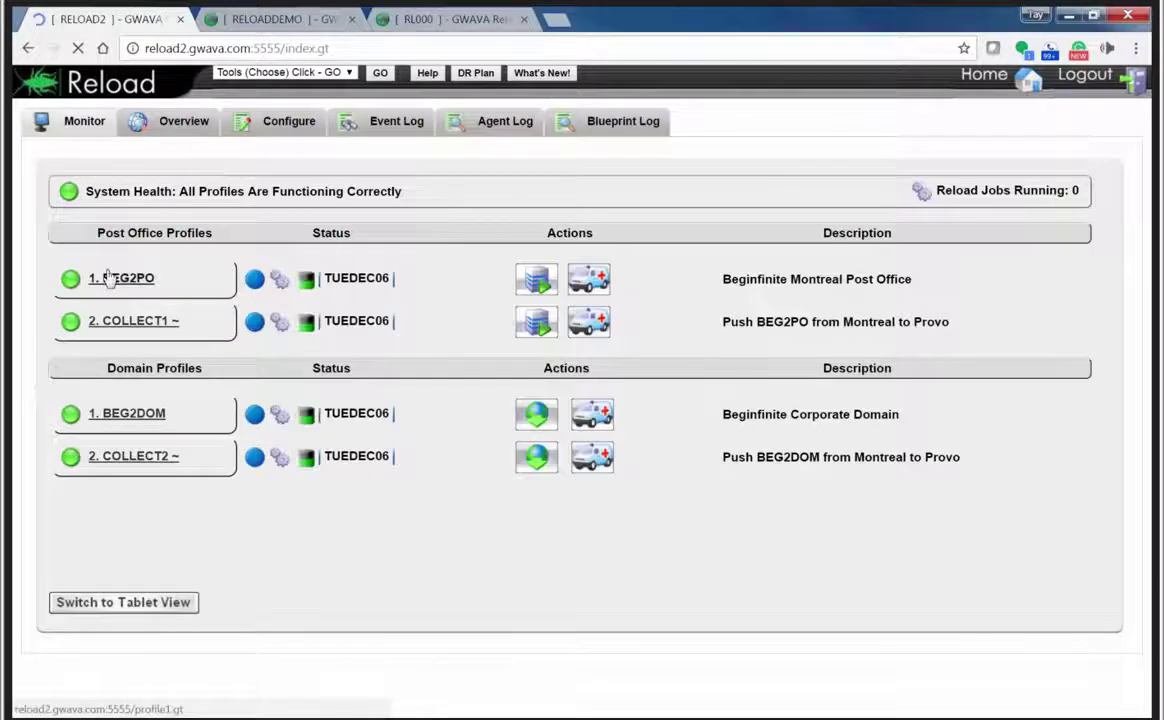
pyautogui.click(110, 278)
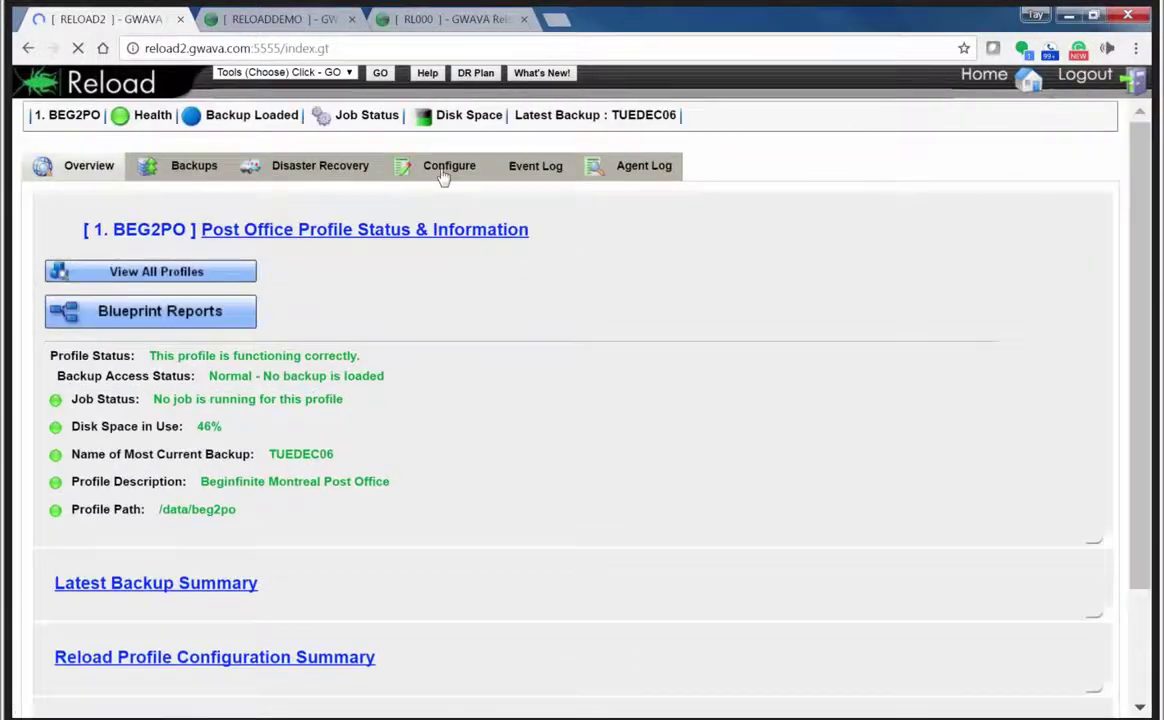
pyautogui.click(425, 167)
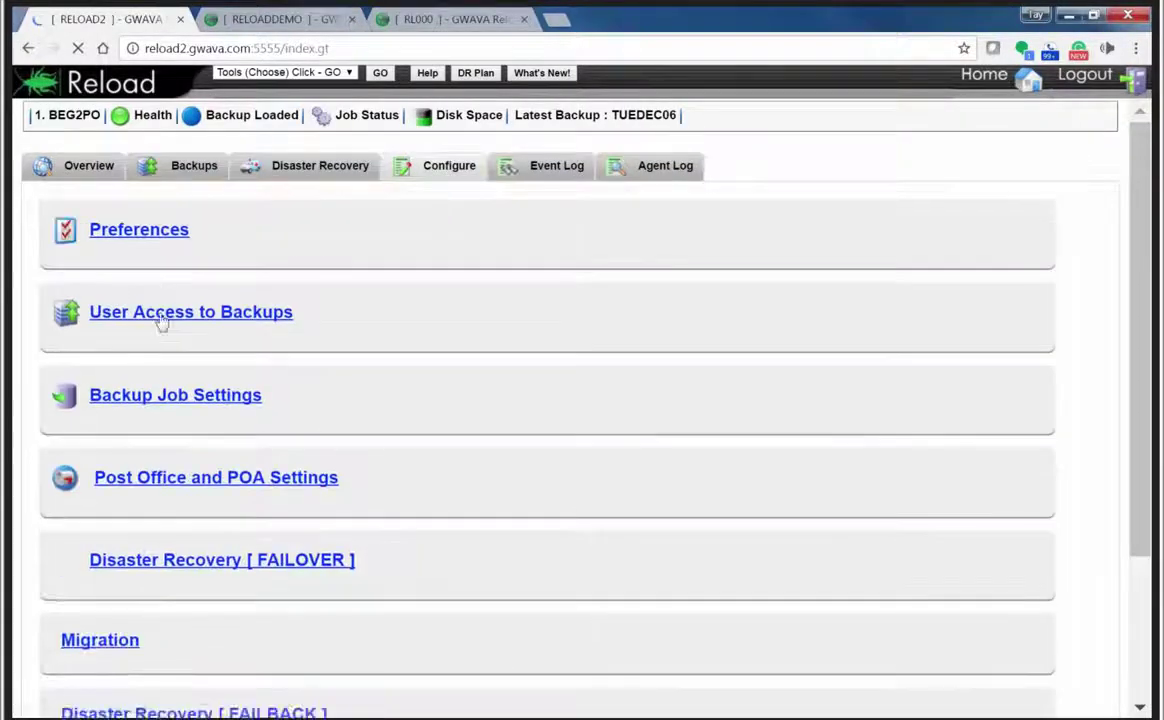
pyautogui.click(238, 419)
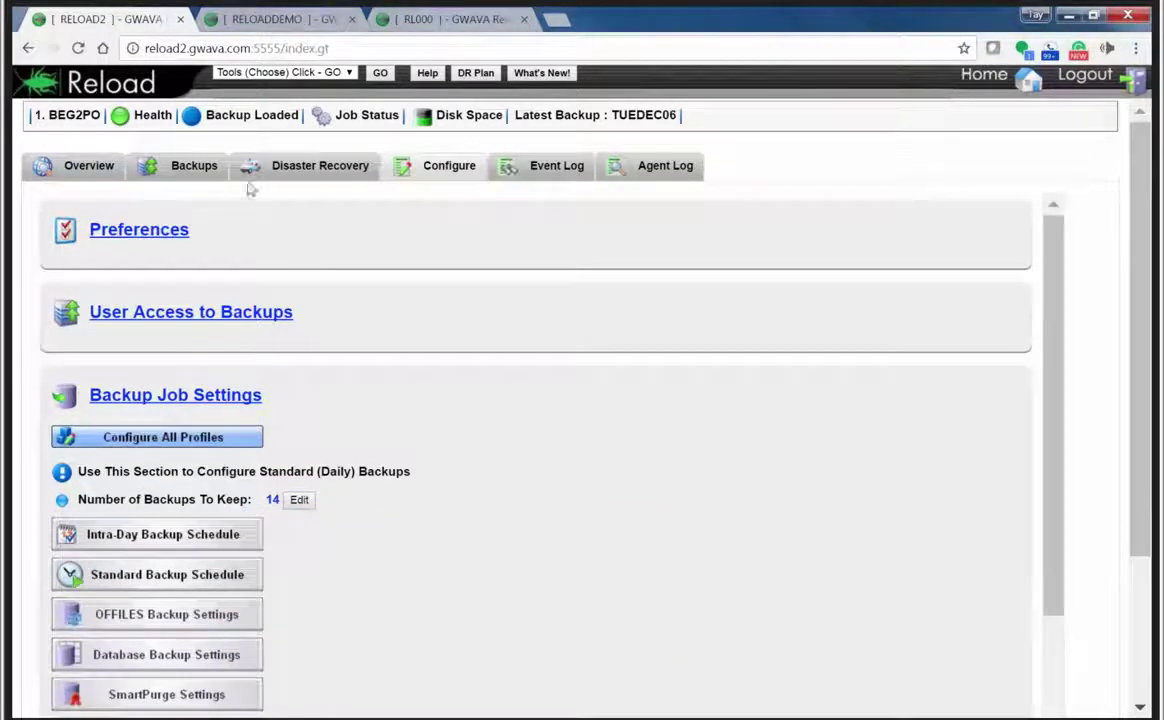
pyautogui.moveTo(200, 176)
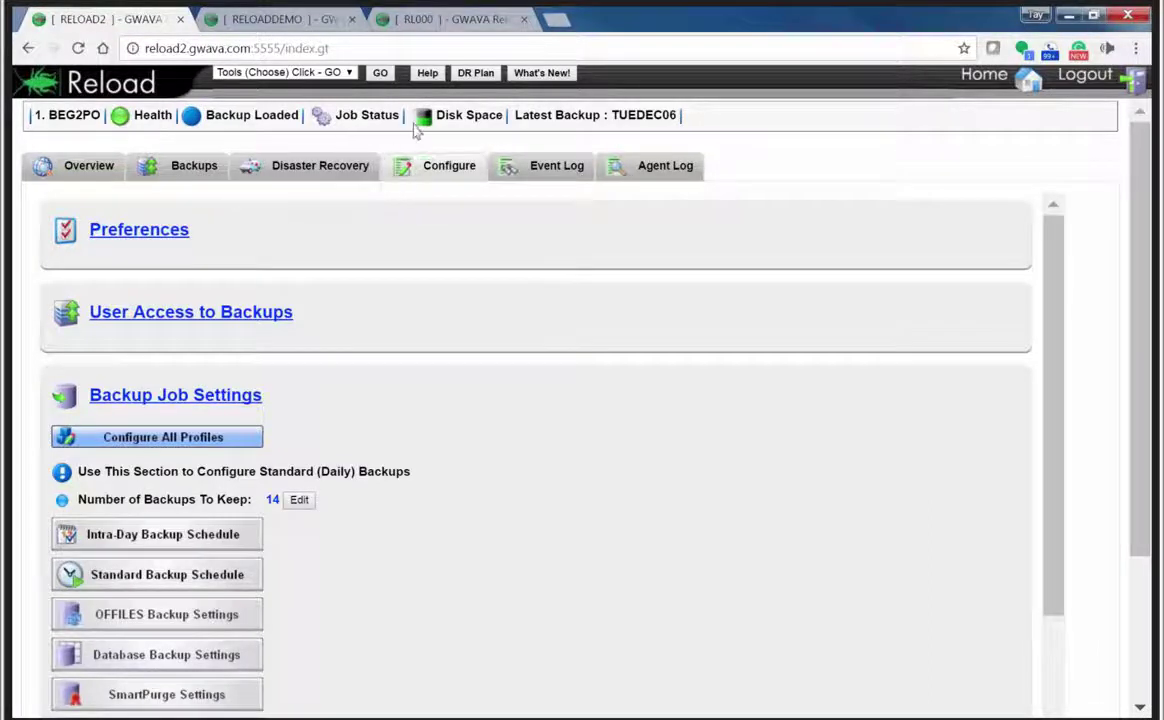
pyautogui.moveTo(417, 132)
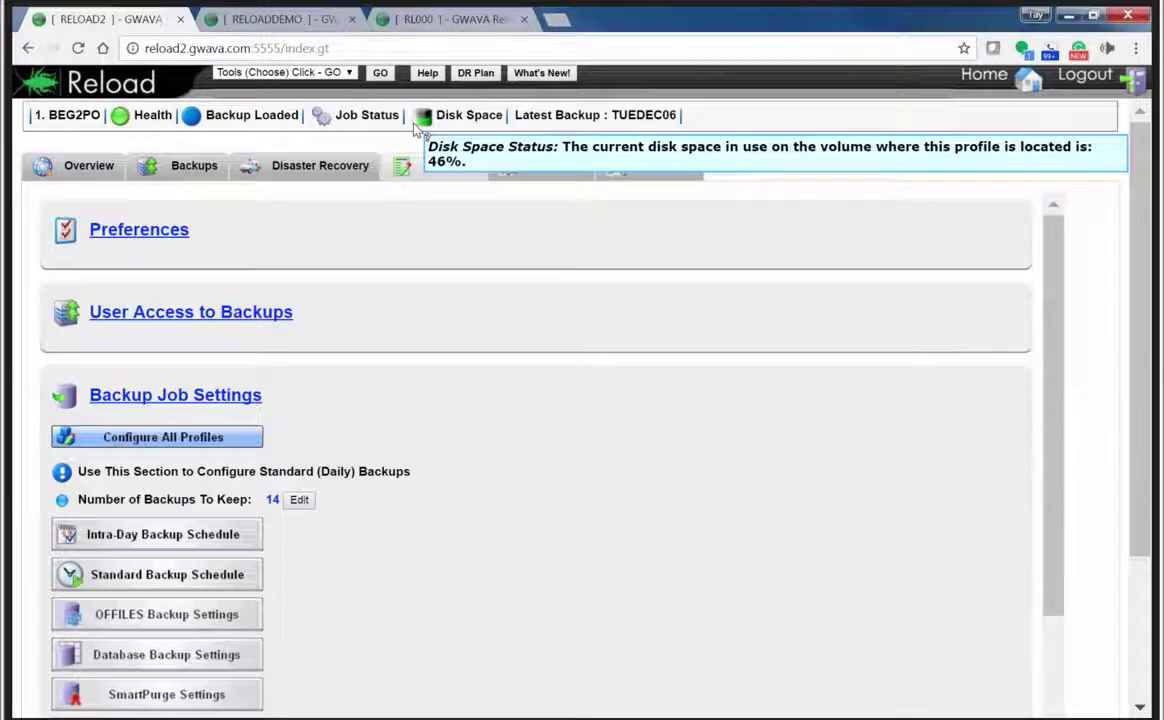
# Select SATNOV26_F among BEG2PO's prior backups for access and expand the Un-Freeze a Backup options
pyautogui.click(185, 162)
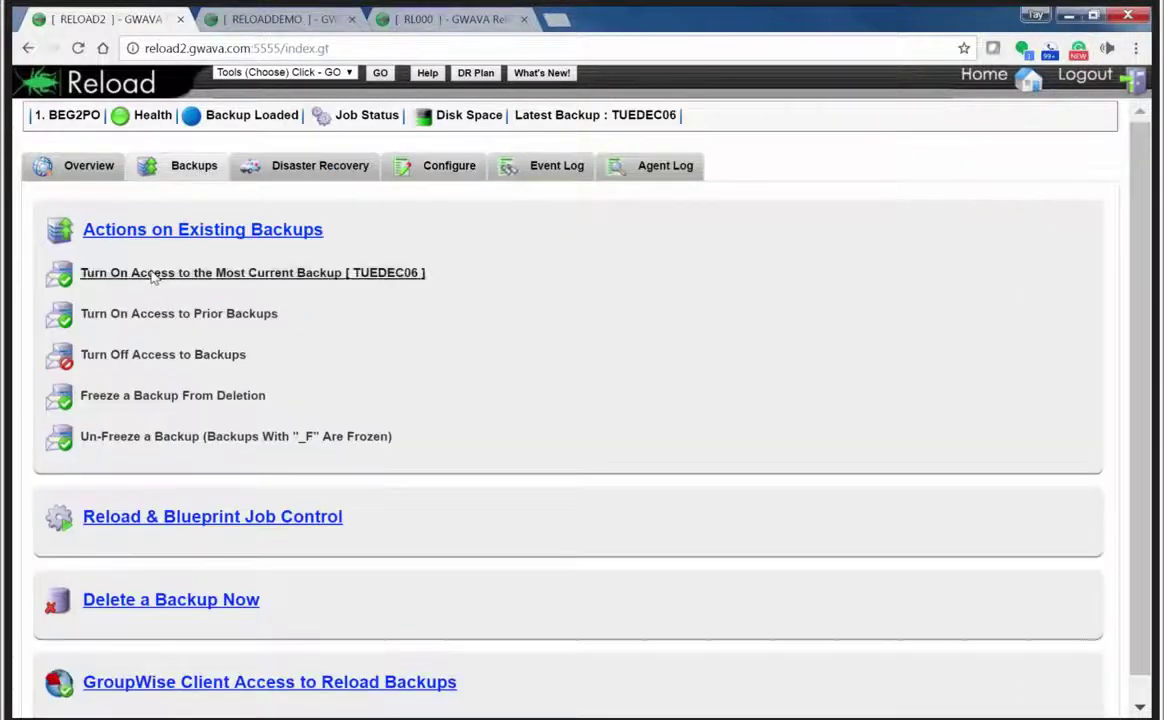
pyautogui.click(172, 316)
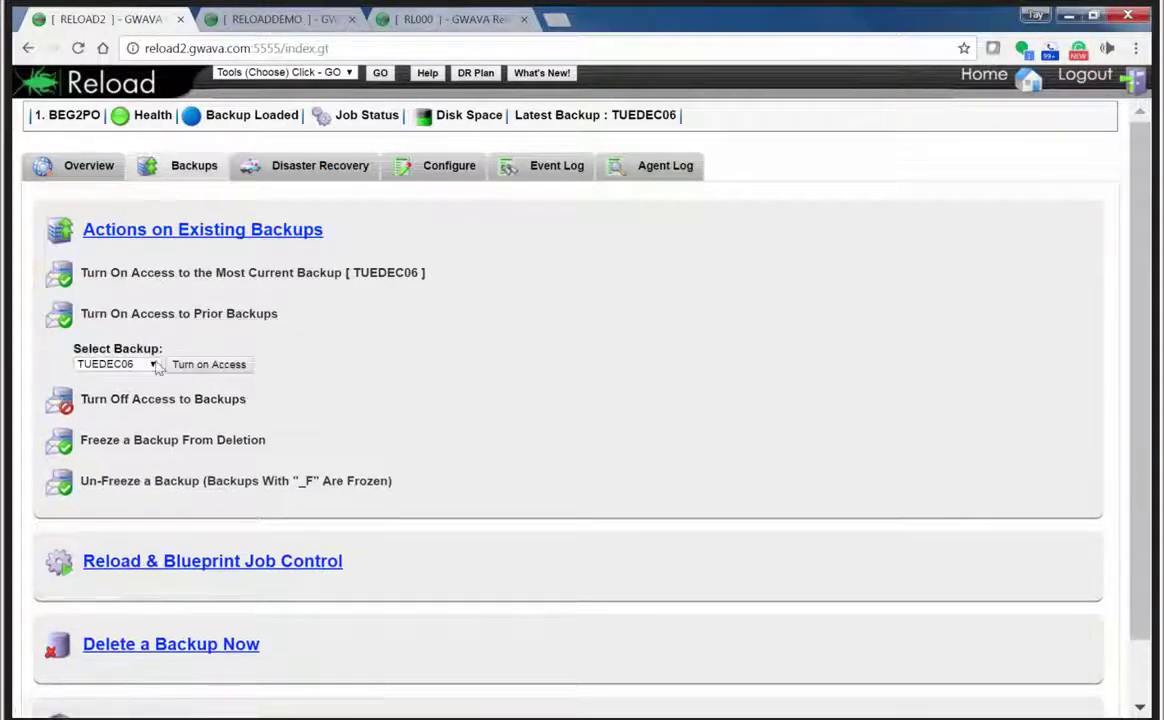
pyautogui.click(154, 365)
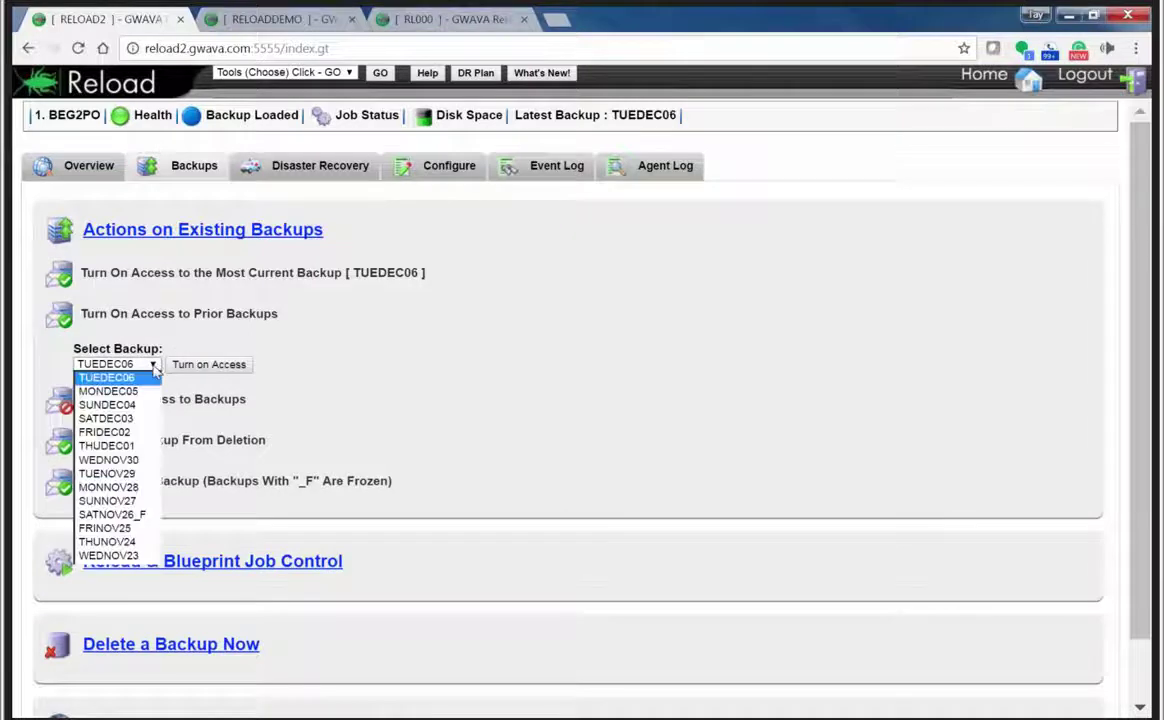
pyautogui.click(132, 514)
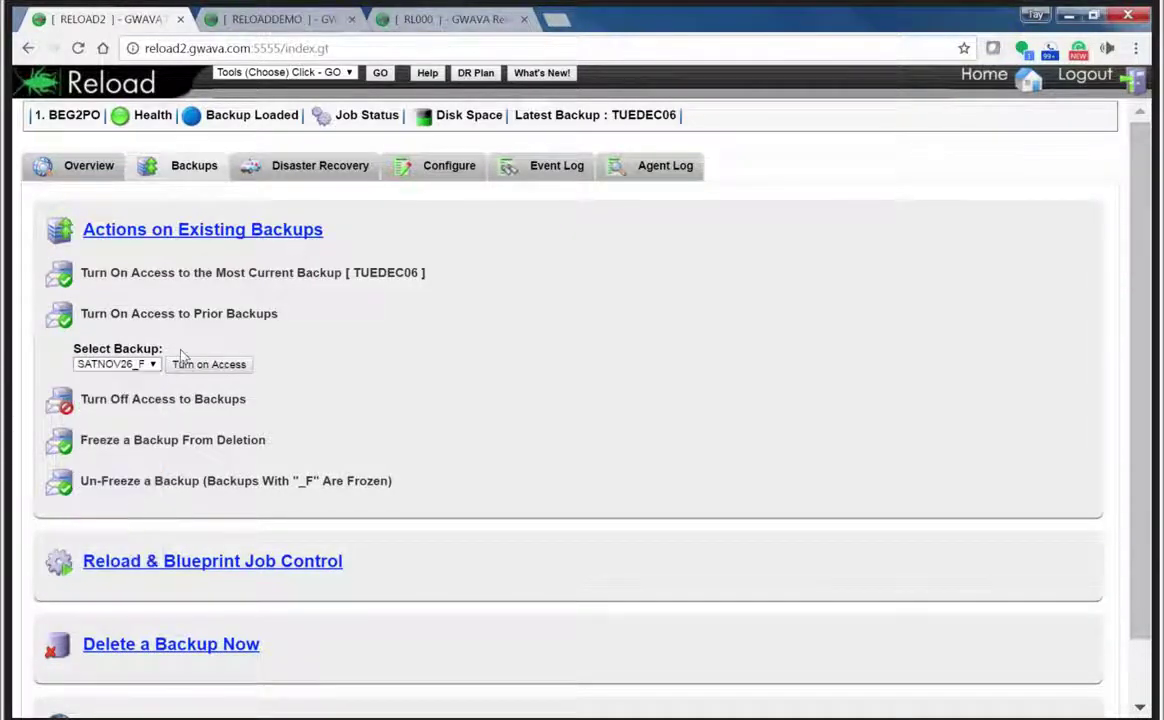
pyautogui.click(187, 482)
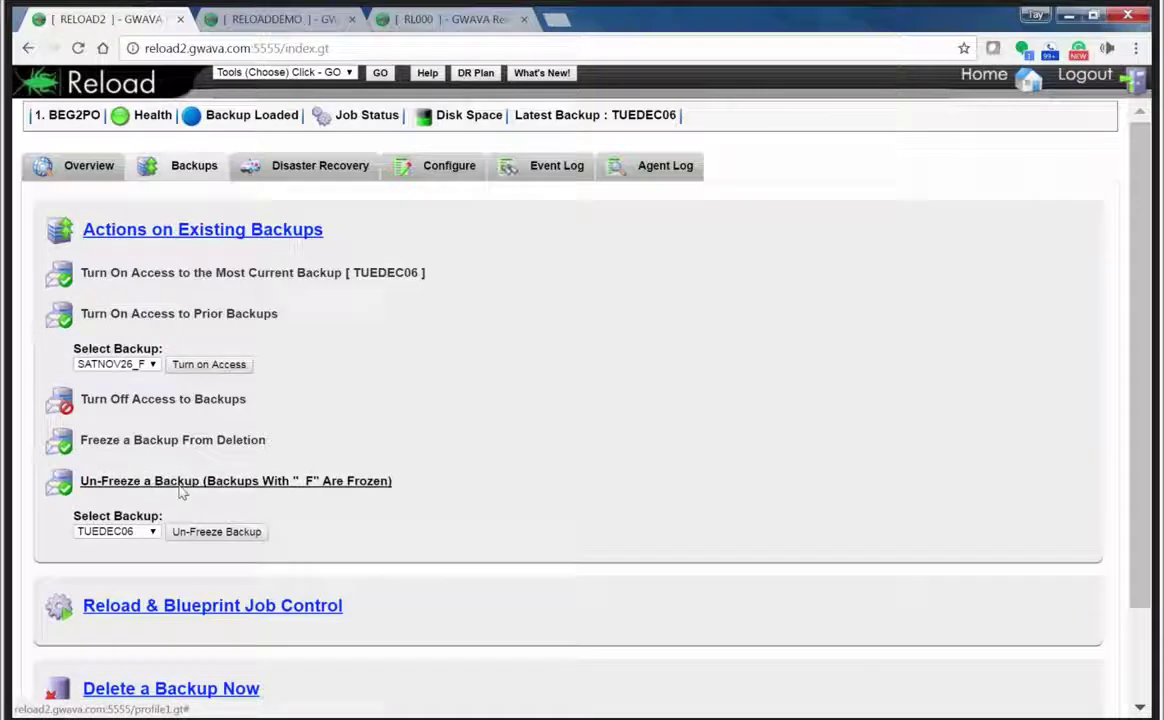
# Un-freeze BEG2PO's SATNOV26_F backup and return to the home monitor page
pyautogui.click(143, 533)
pyautogui.click(125, 473)
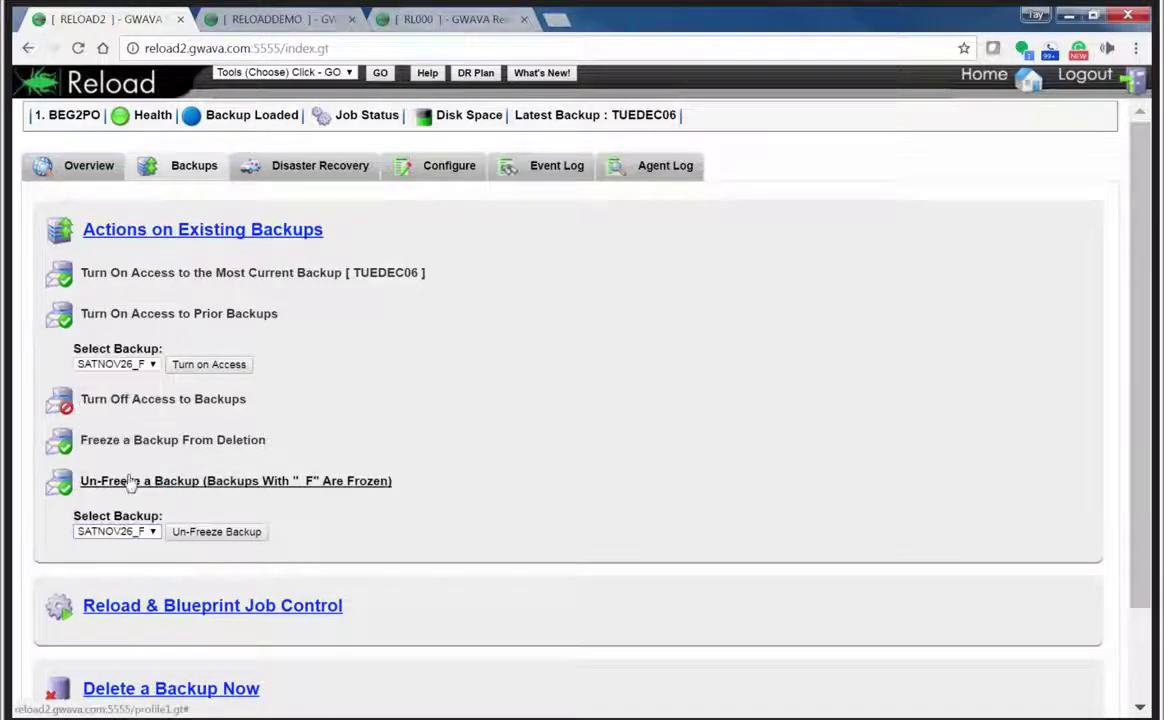
pyautogui.click(216, 531)
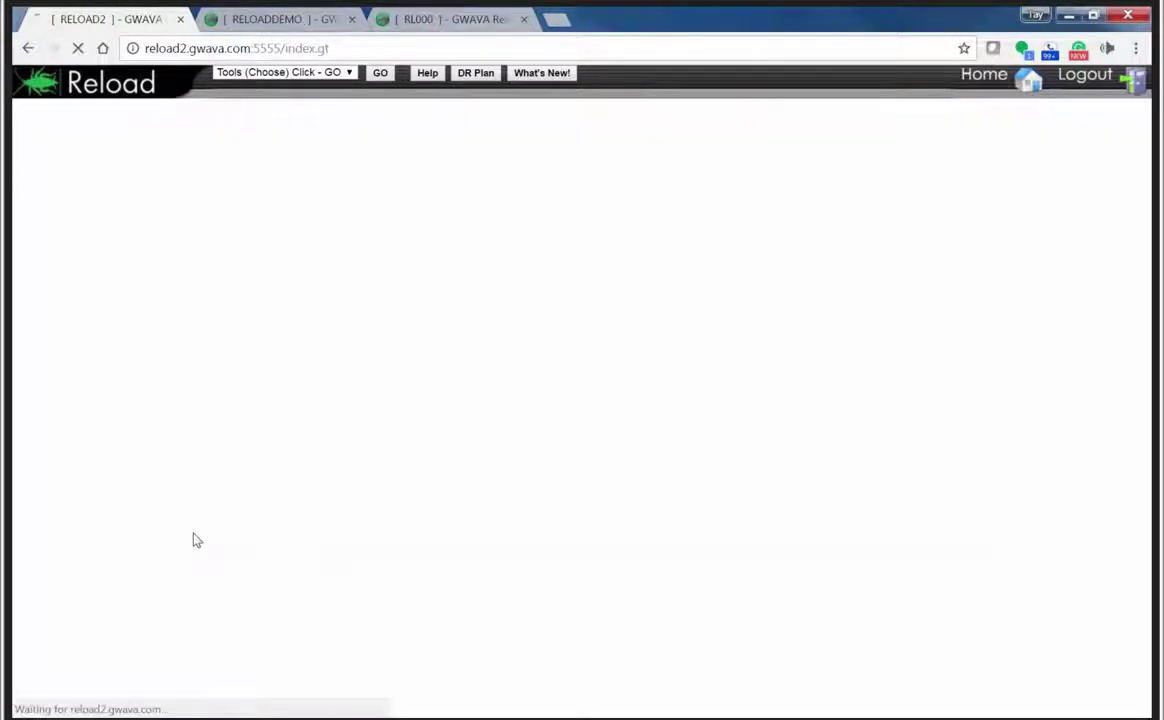
pyautogui.click(980, 90)
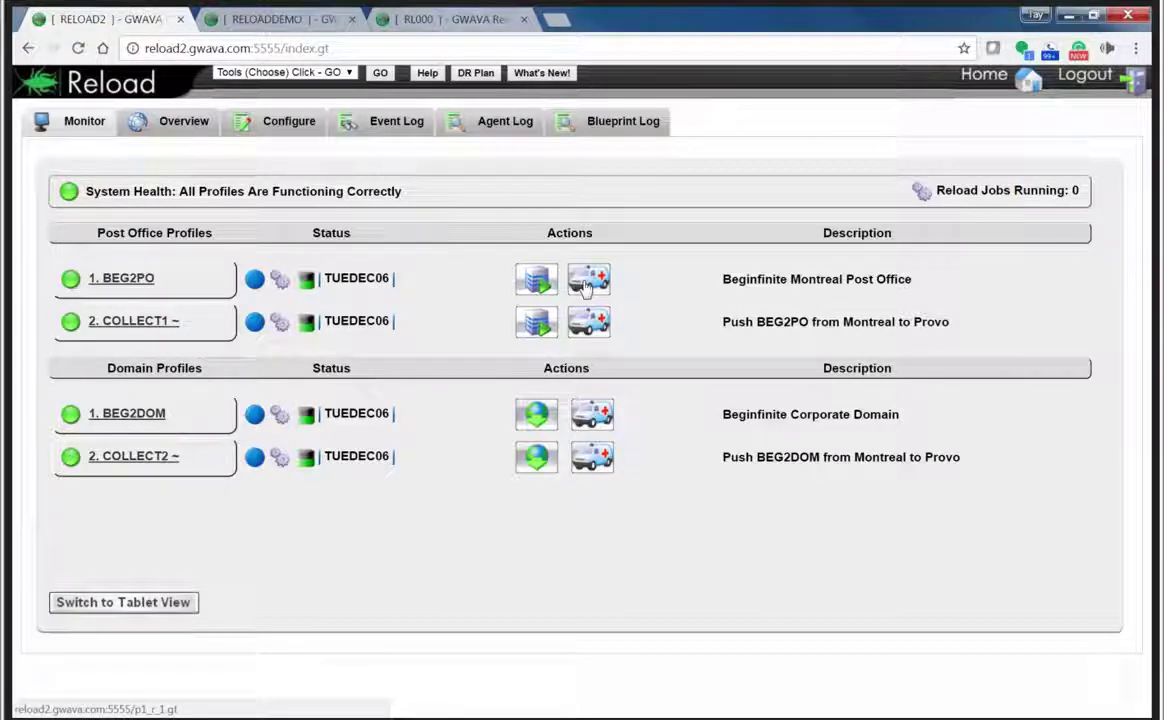
pyautogui.click(587, 282)
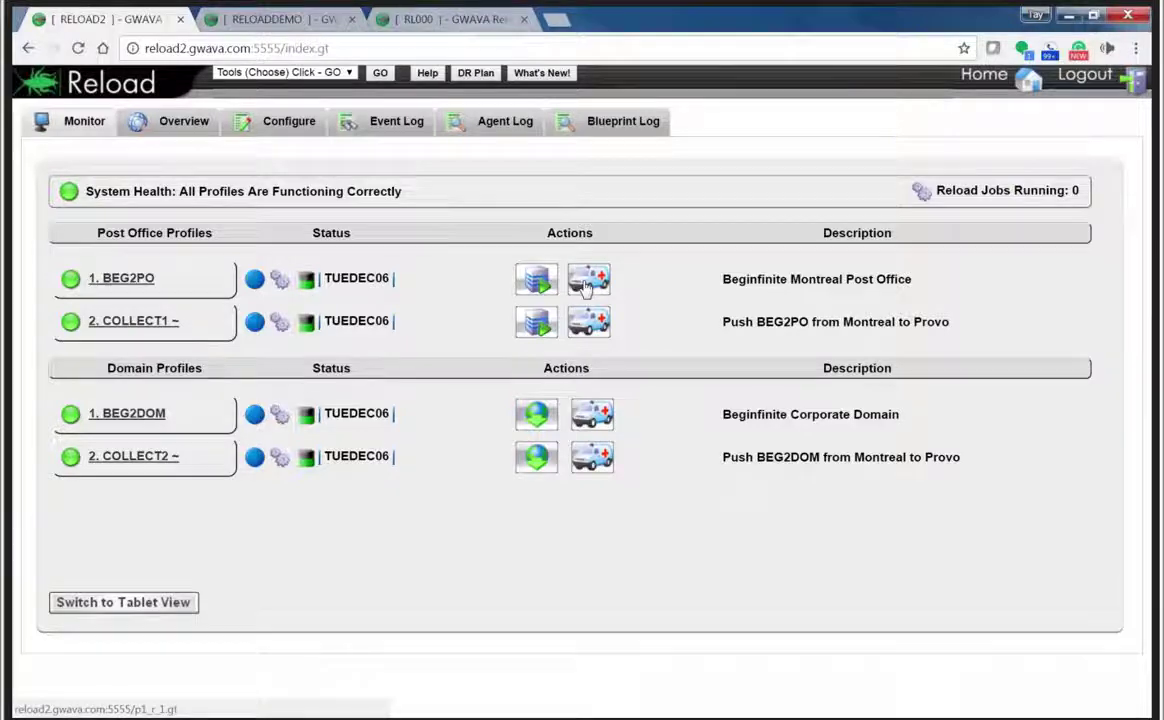
pyautogui.click(587, 282)
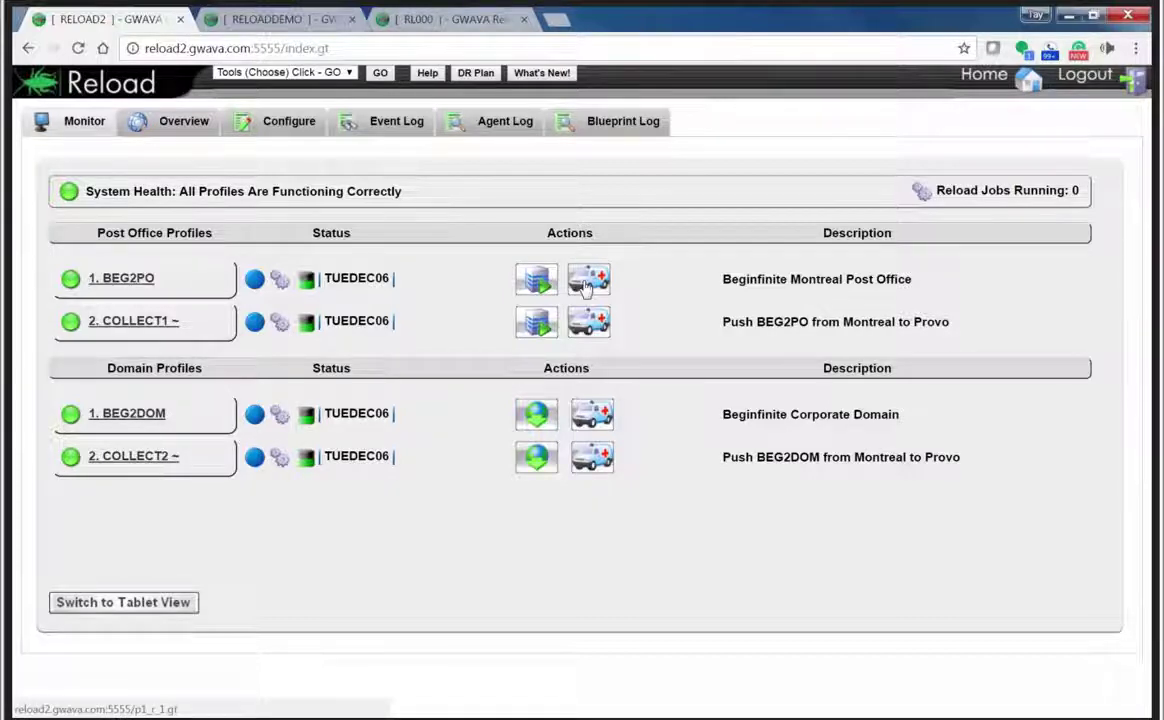
pyautogui.click(588, 283)
pyautogui.click(587, 284)
pyautogui.click(588, 283)
pyautogui.click(588, 284)
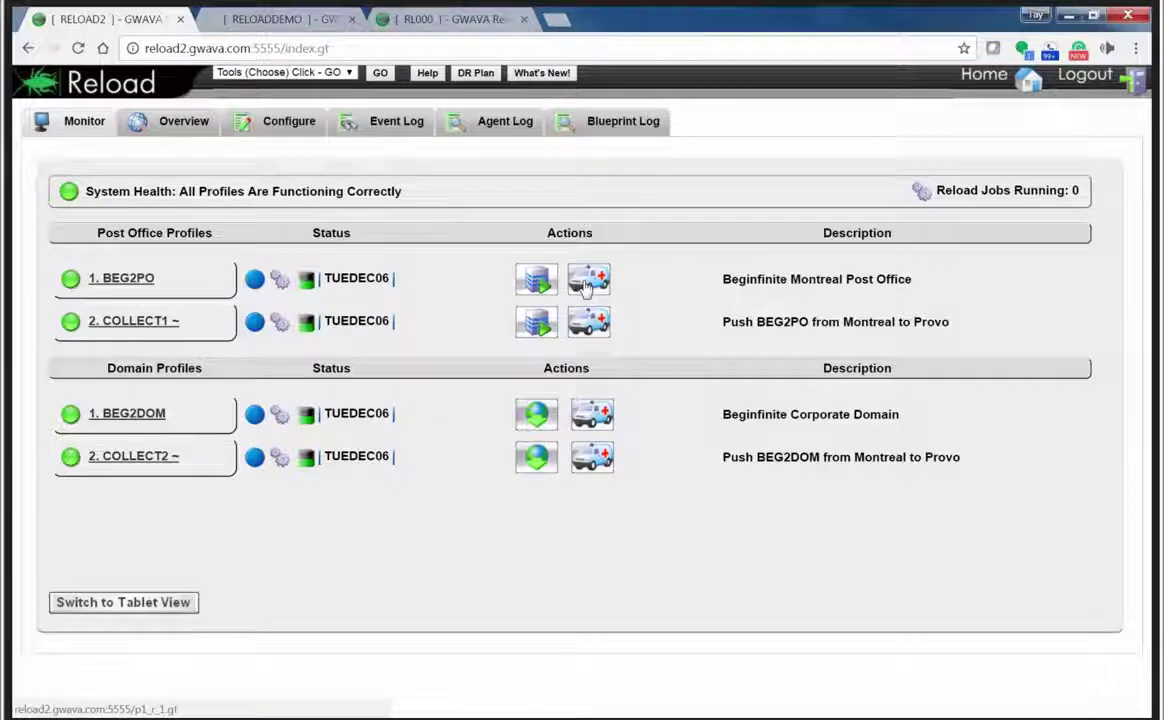
pyautogui.click(588, 284)
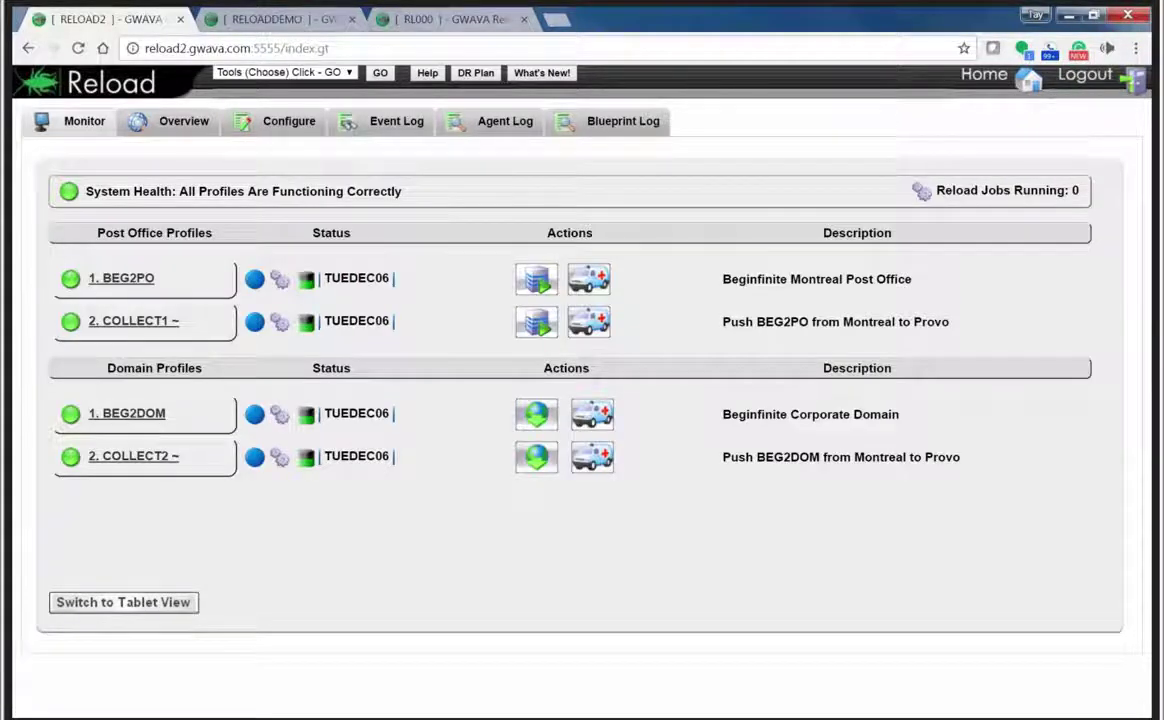
# Preview the monitor page in tablet view and switch back to widescreen view
pyautogui.click(110, 604)
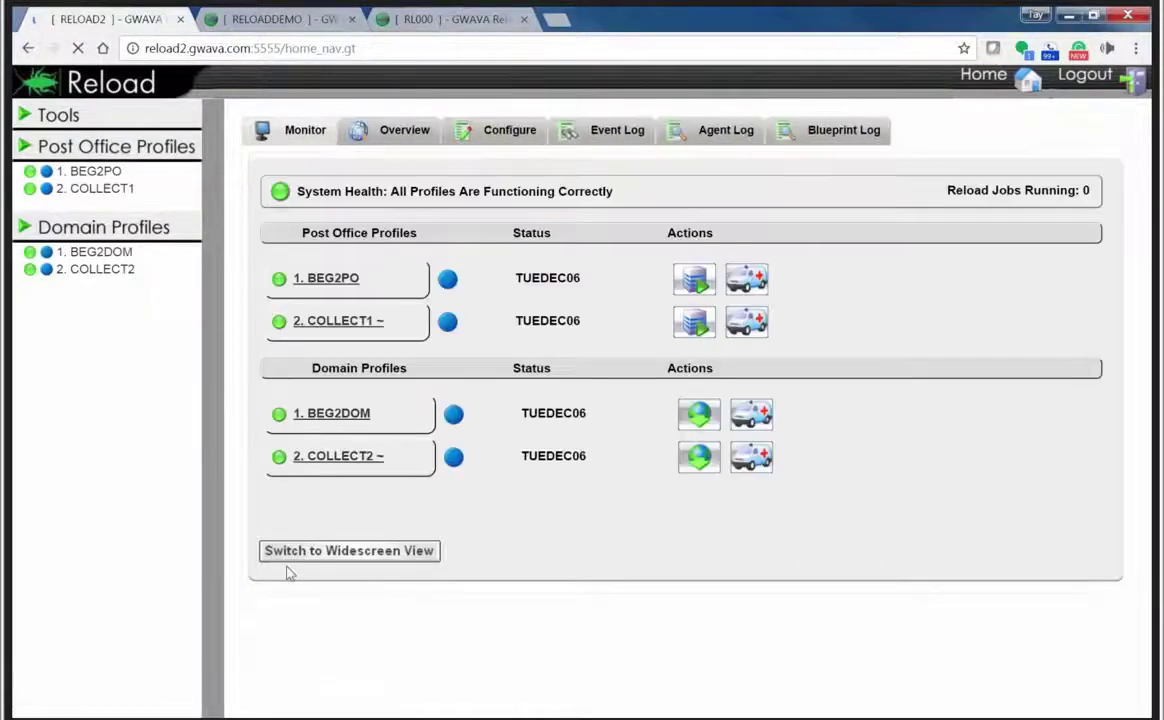
pyautogui.click(328, 559)
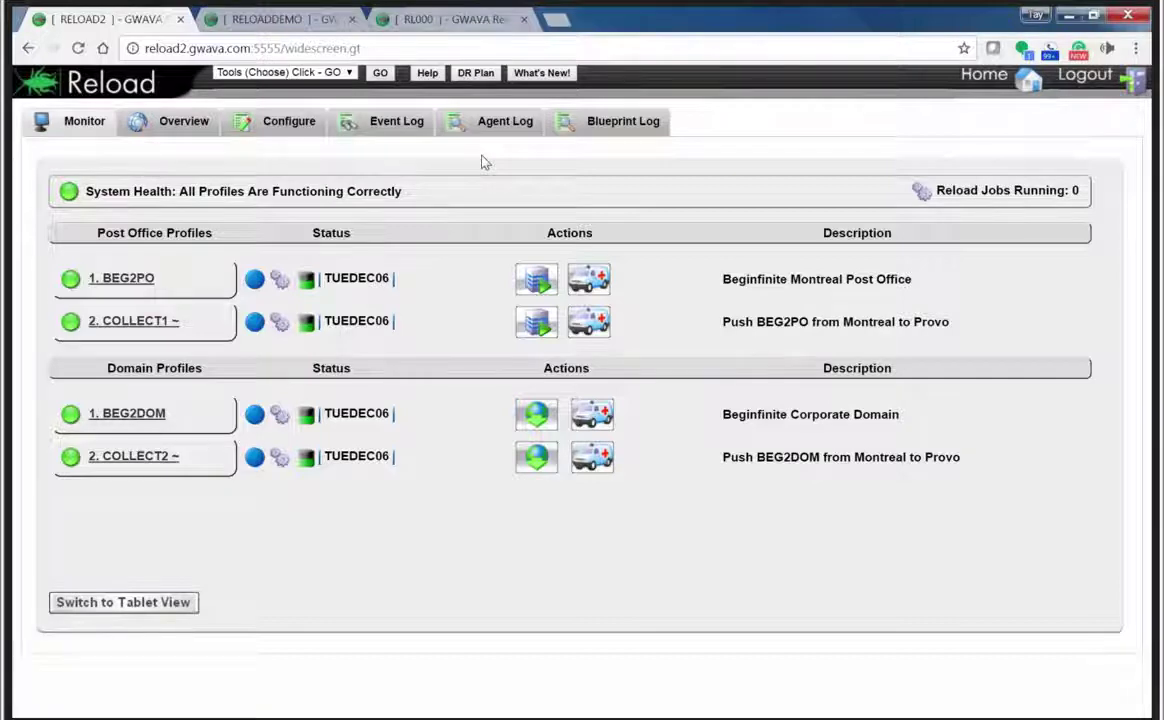
# Review the Reload for Retain options and the Audit Notification settings under Reports & Notifications in the system configuration
pyautogui.click(270, 121)
pyautogui.click(165, 210)
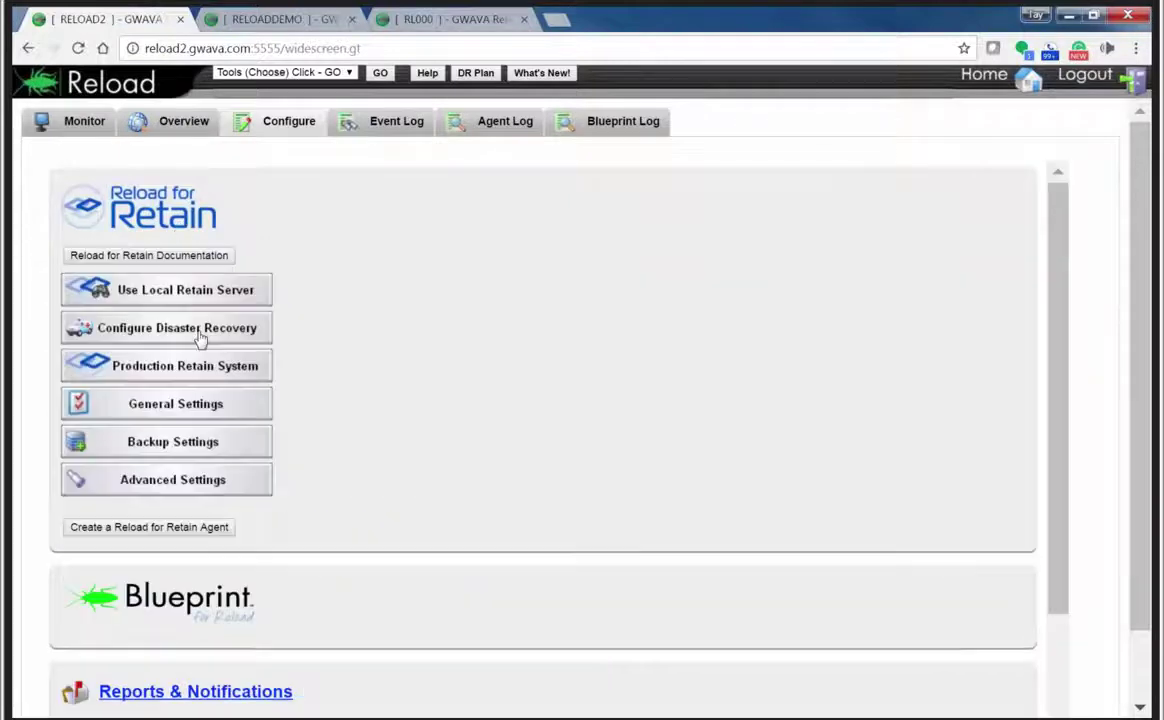
pyautogui.click(163, 215)
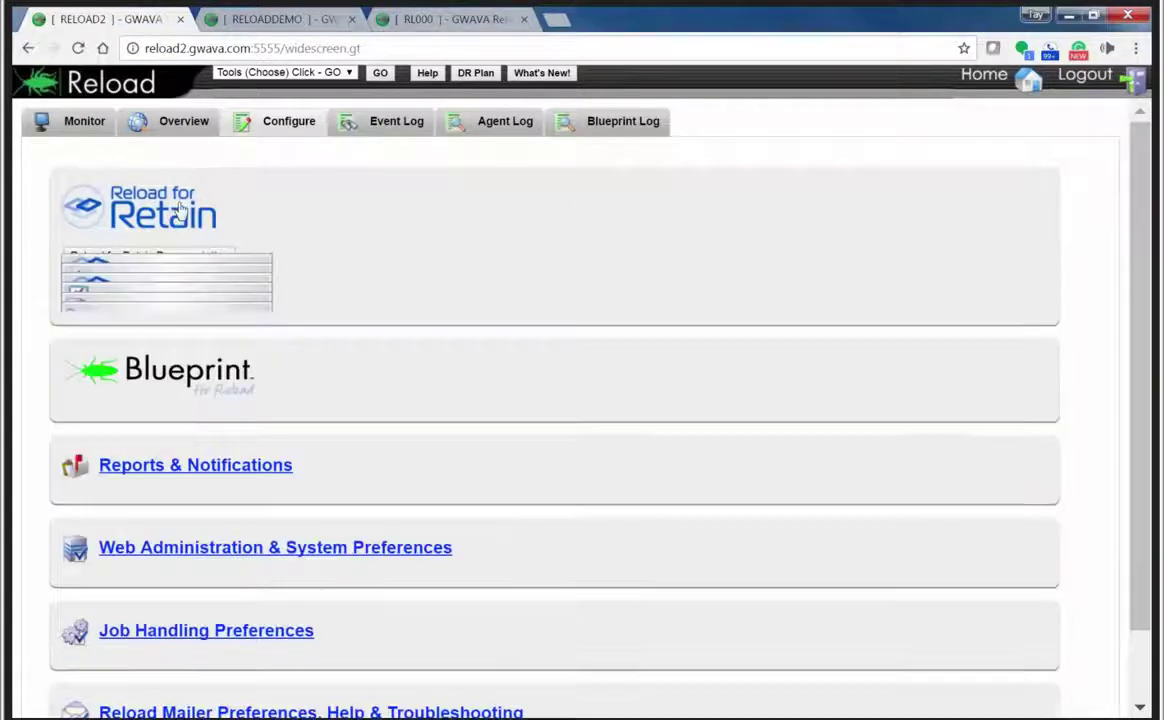
pyautogui.click(203, 407)
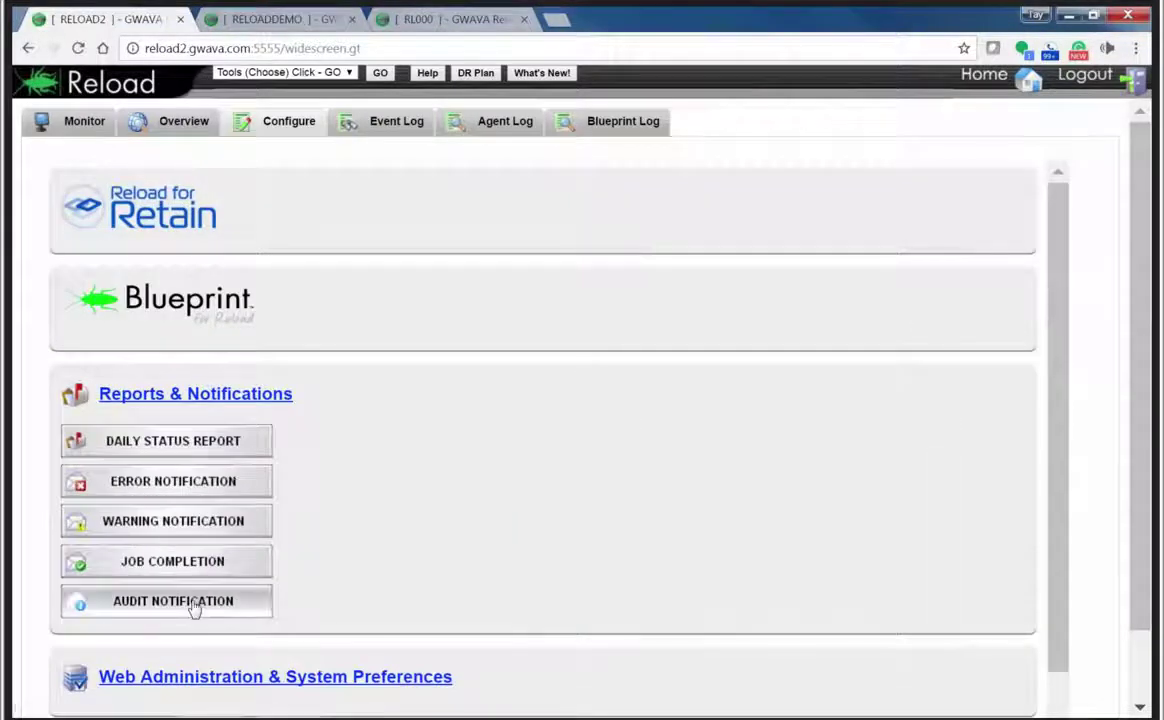
pyautogui.click(195, 606)
pyautogui.scroll(-2, 395, 582)
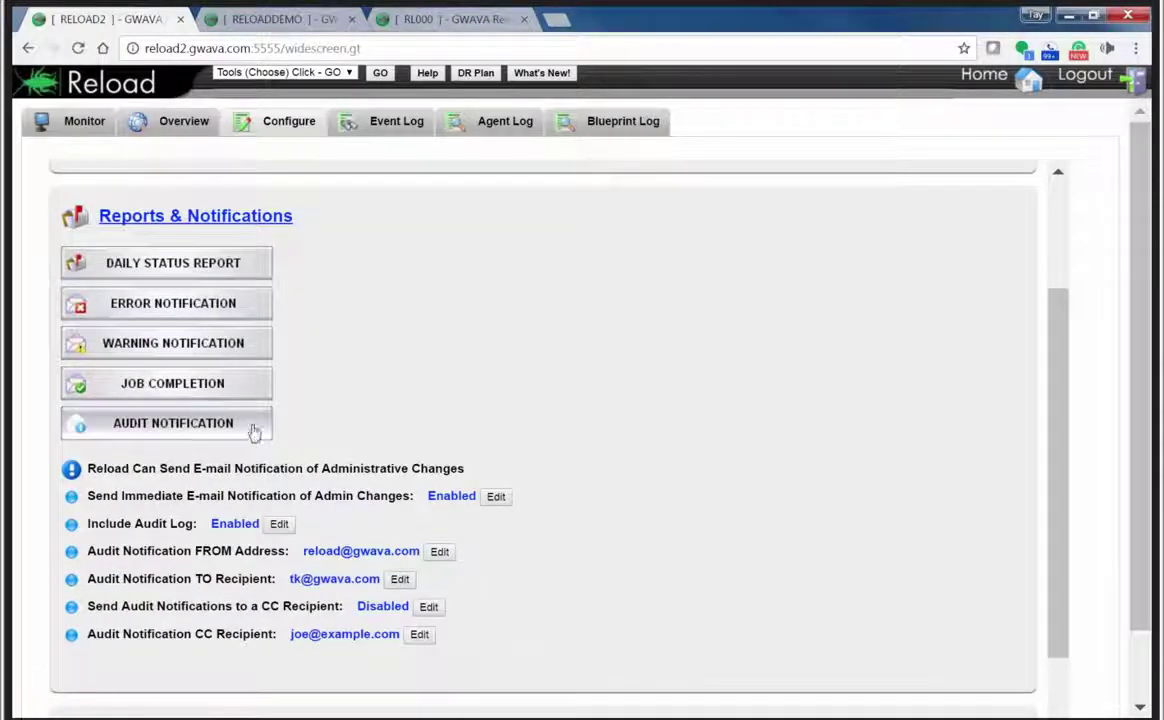
# View the System Agent Log and return to the monitor page
pyautogui.click(482, 128)
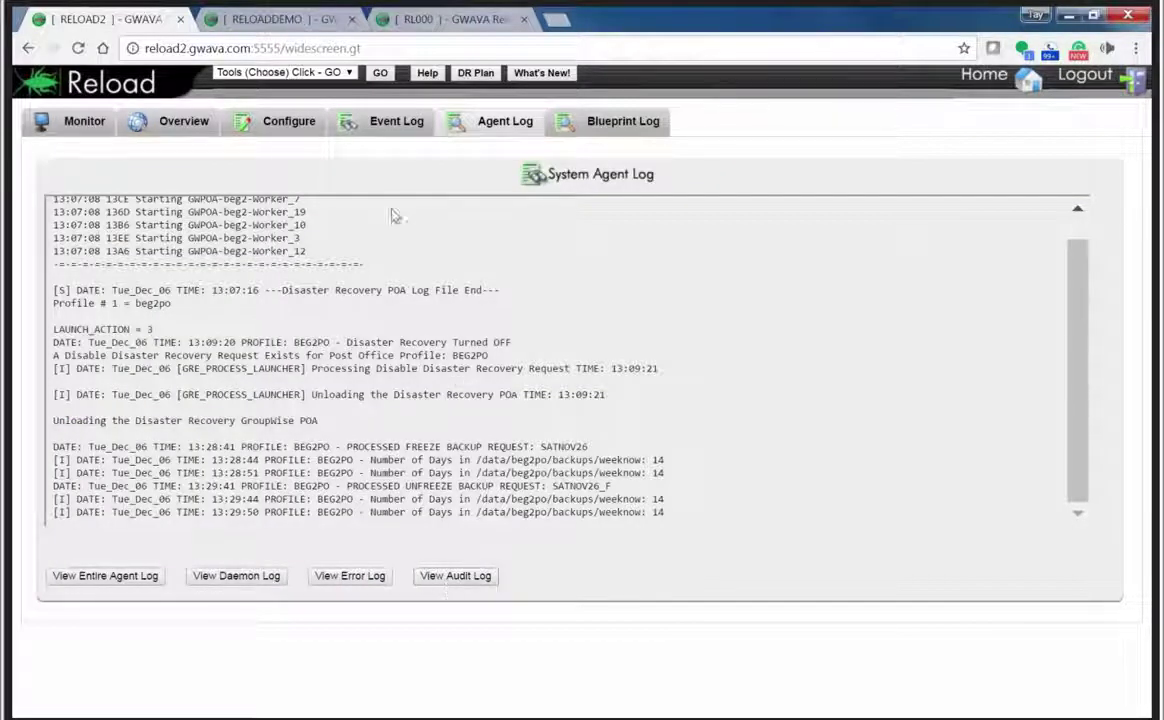
pyautogui.click(100, 132)
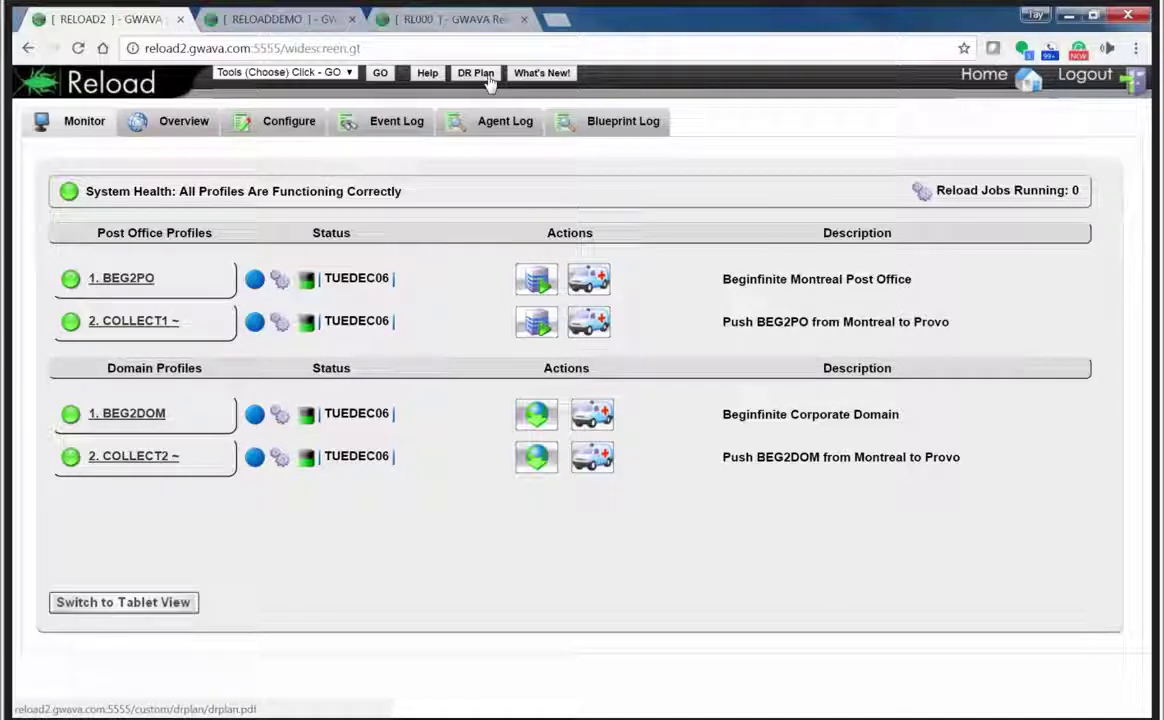
pyautogui.click(490, 84)
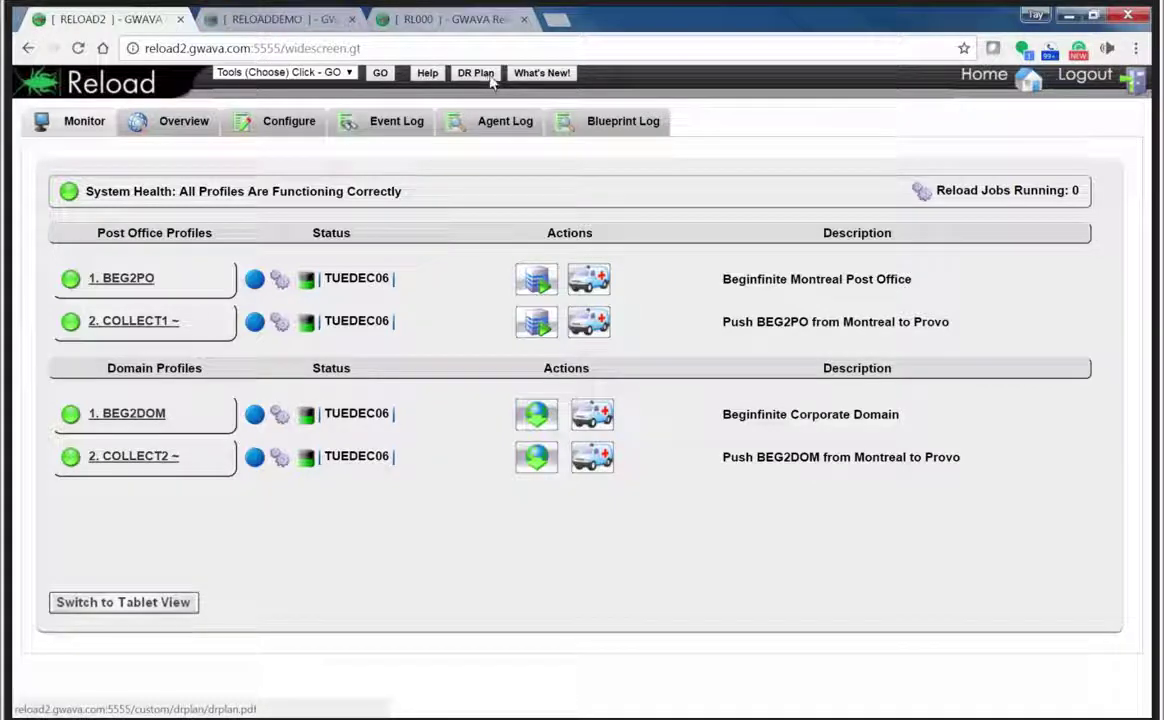
# View the Blueprint Agent Log, and in the system configuration collapse Reports & Notifications and check the Blueprint section
pyautogui.click(623, 121)
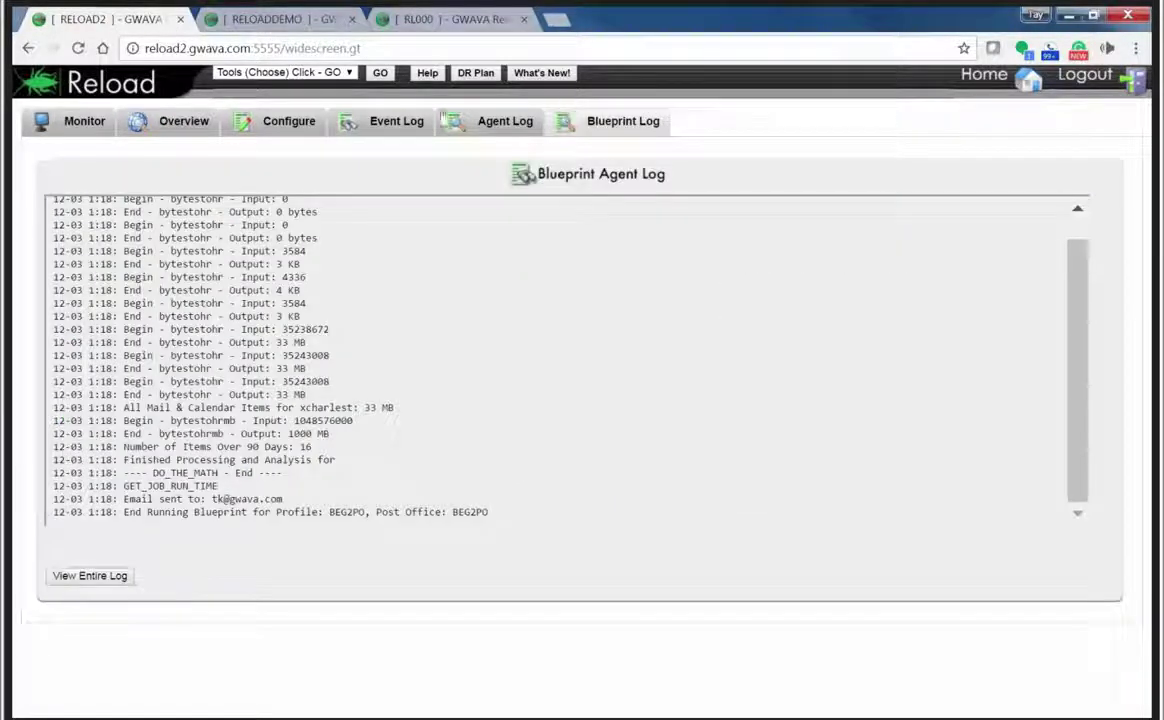
pyautogui.click(275, 118)
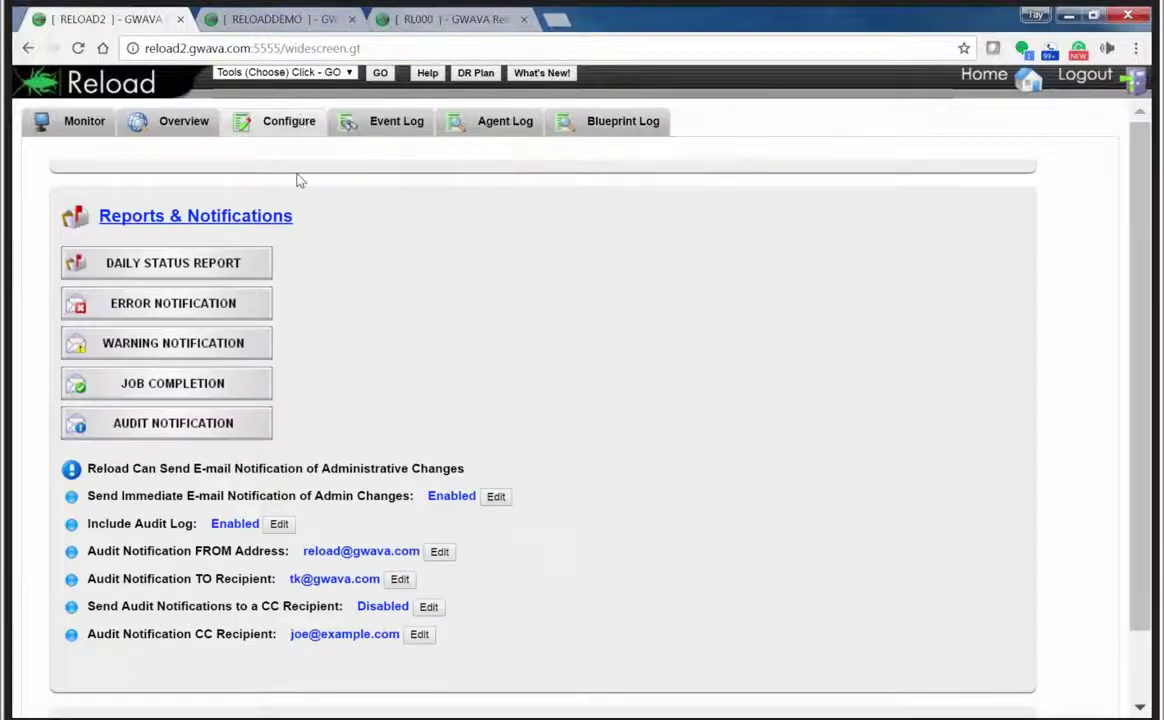
pyautogui.click(180, 214)
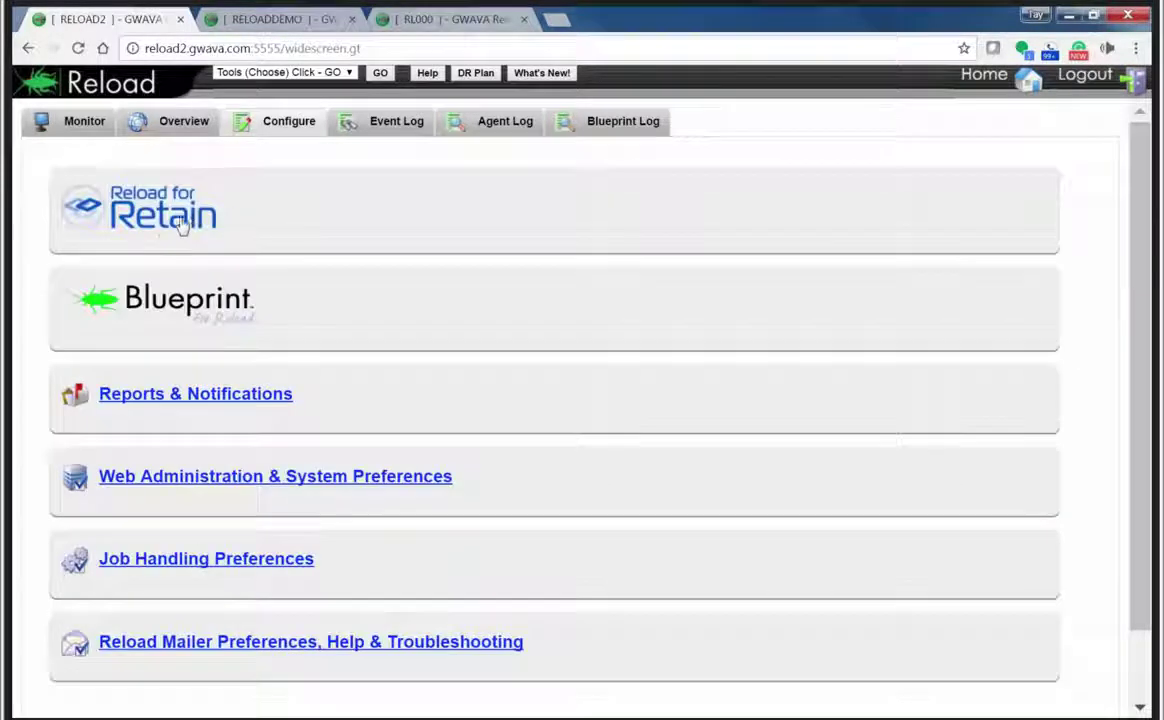
pyautogui.click(160, 300)
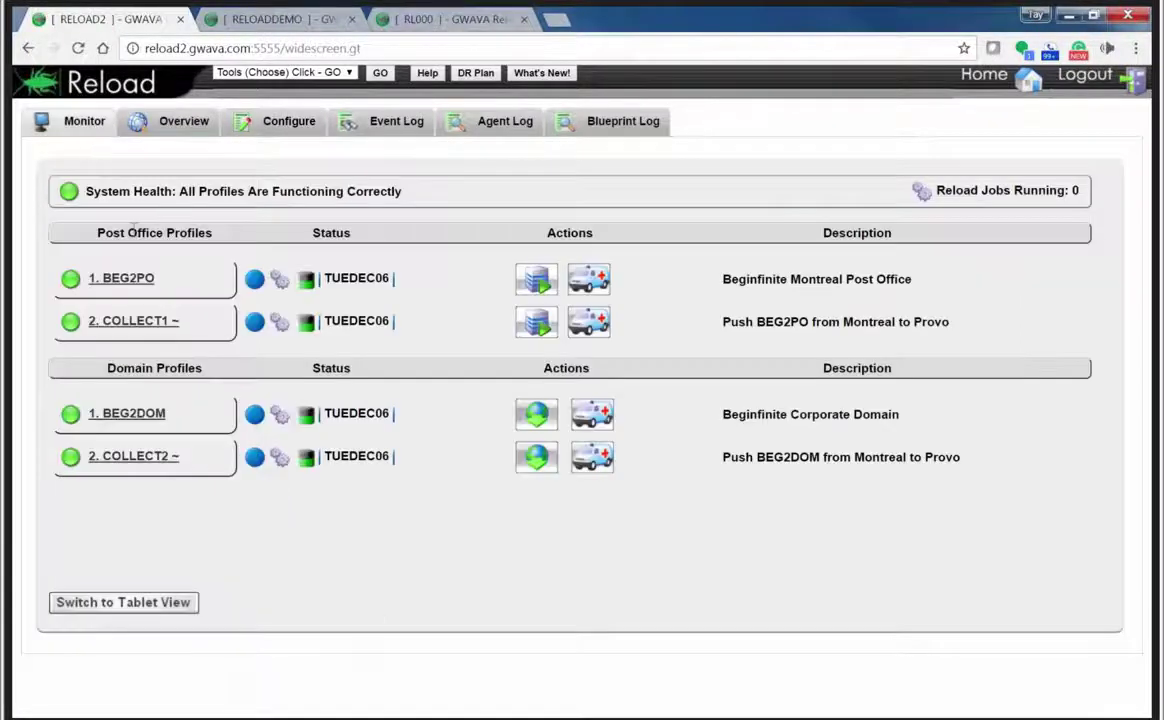
# Expand the BEG2PO profile's Blueprint Reports, and open and close its summary report
pyautogui.click(131, 281)
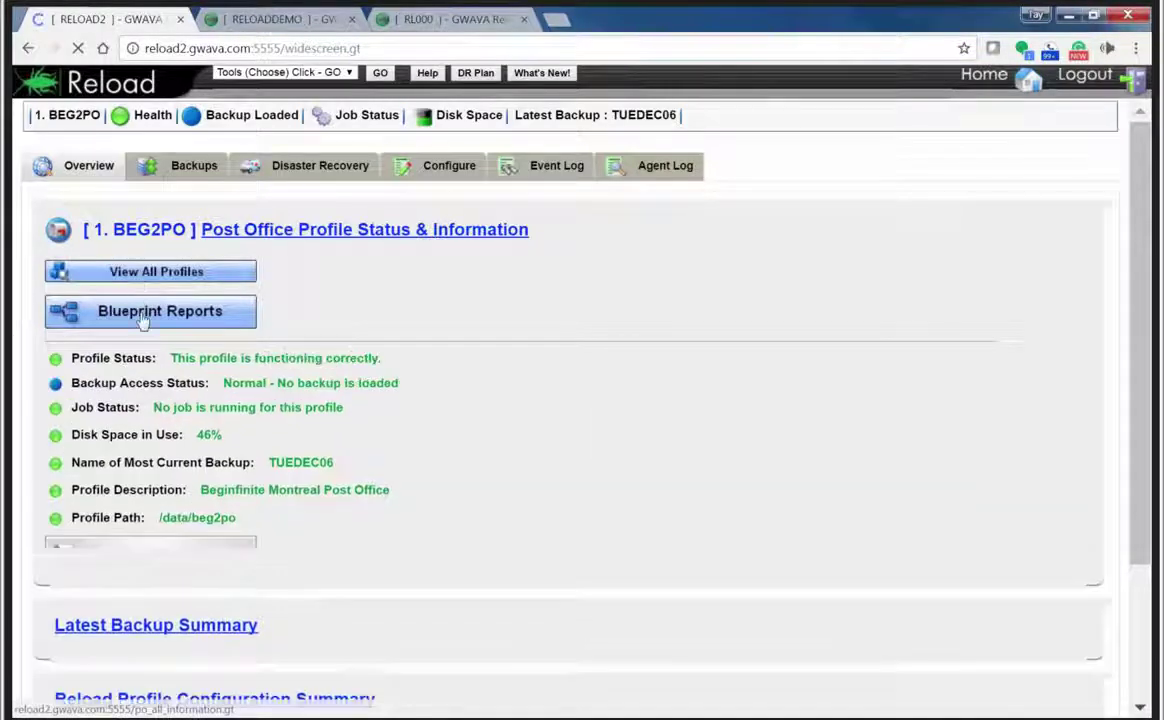
pyautogui.click(143, 320)
pyautogui.click(128, 369)
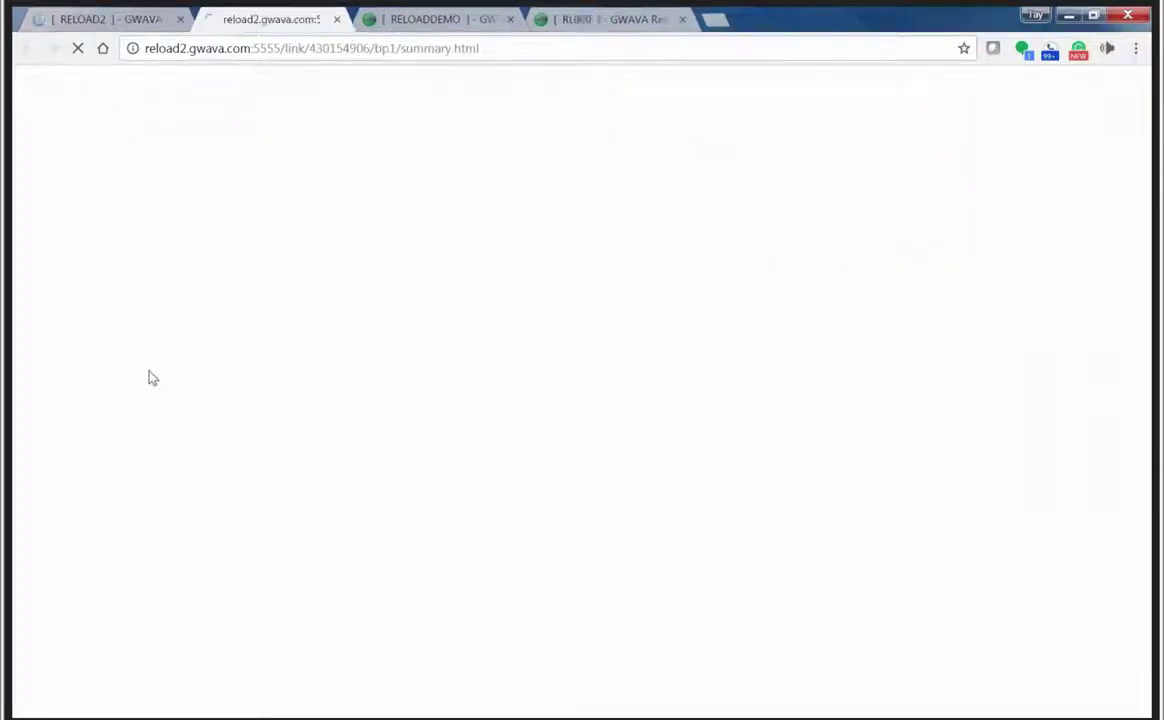
pyautogui.hotkey('ctrl', 'w')
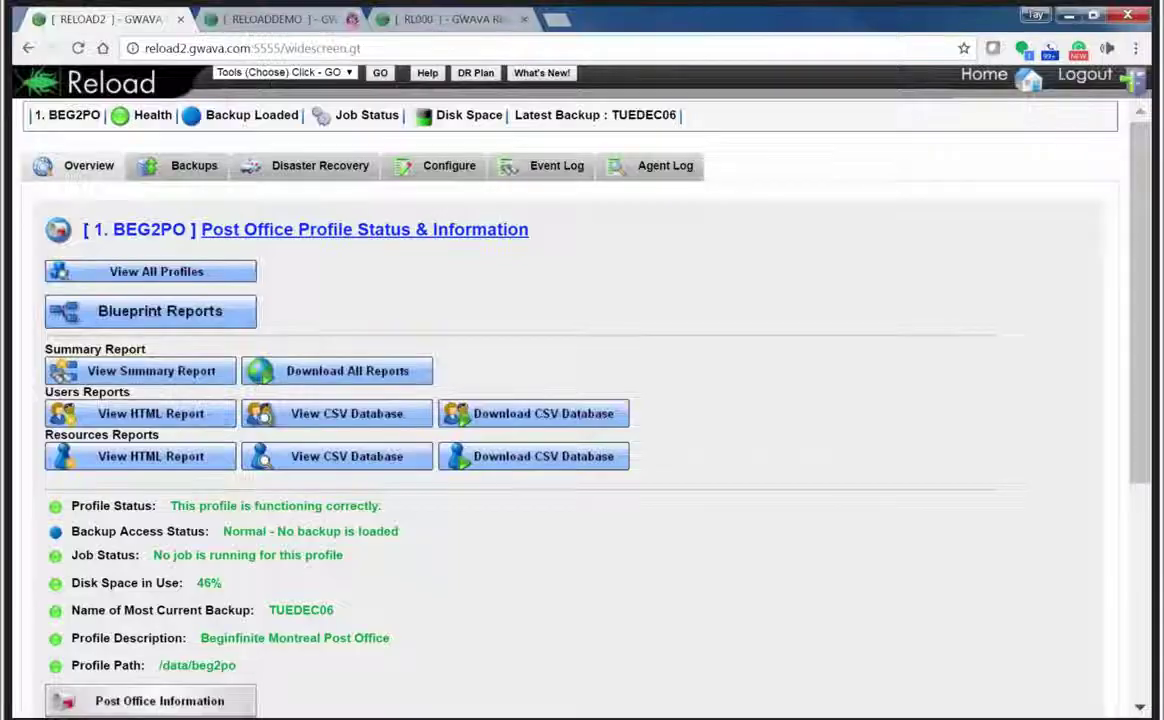
# Open BEG2PO's HTML users report and review its All Users Mailbox Analysis summary
pyautogui.click(165, 413)
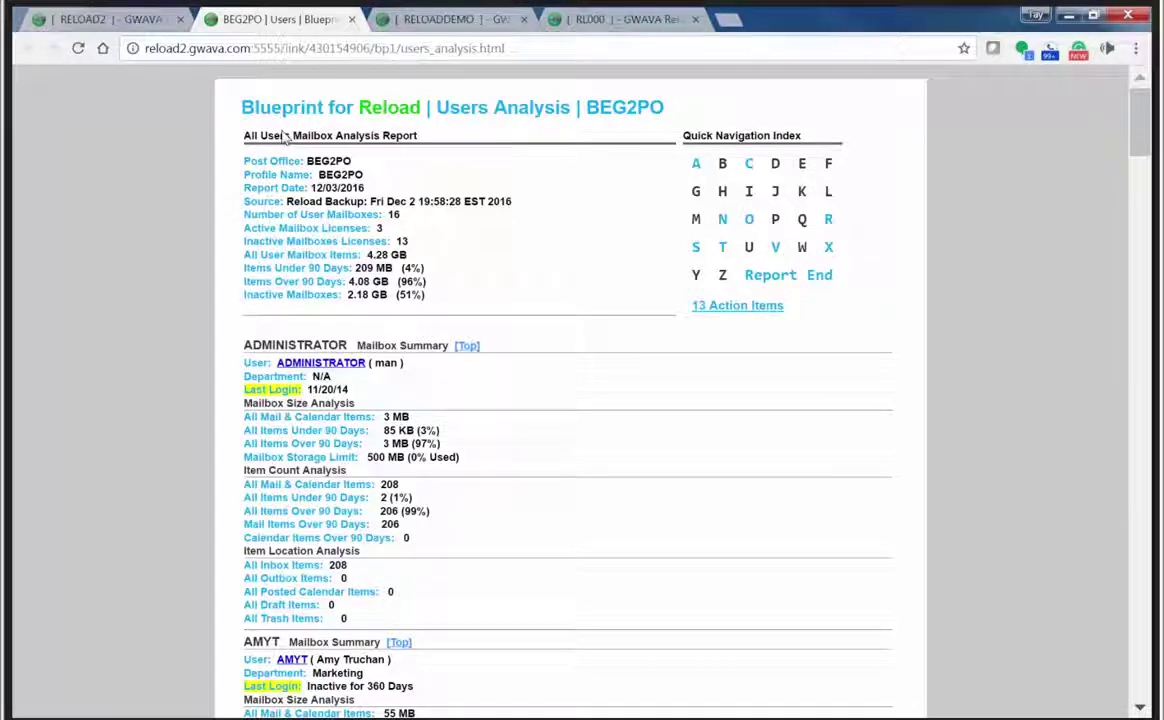
pyautogui.click(128, 20)
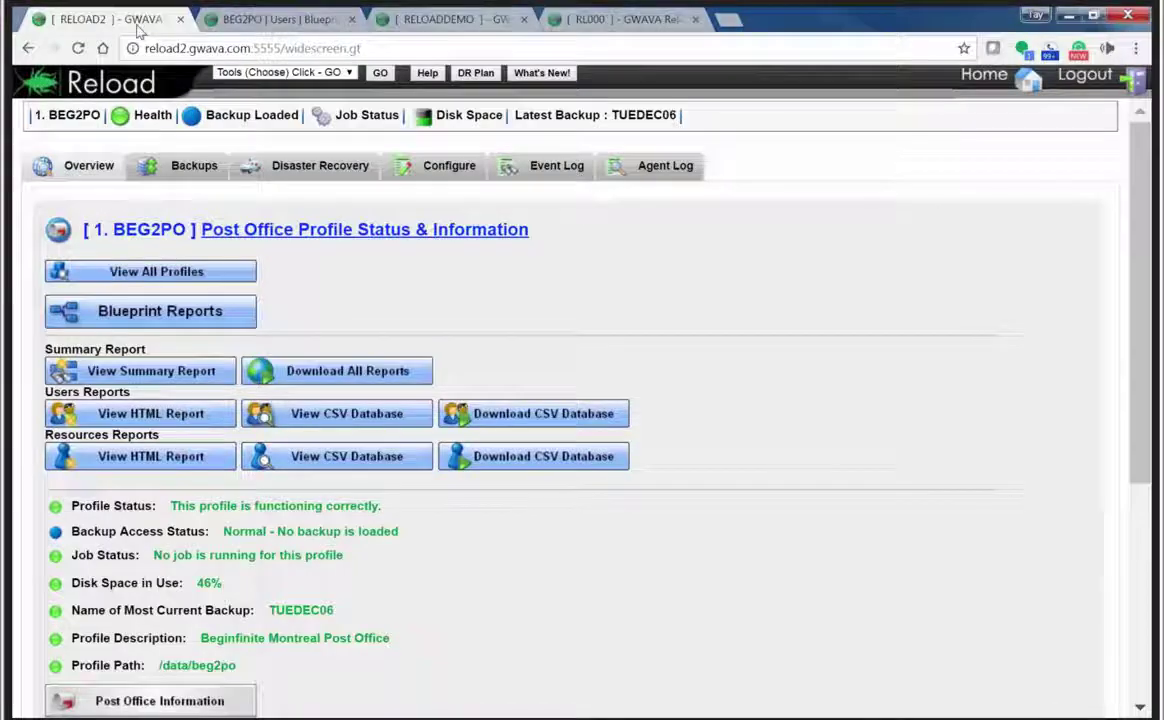
pyautogui.click(317, 24)
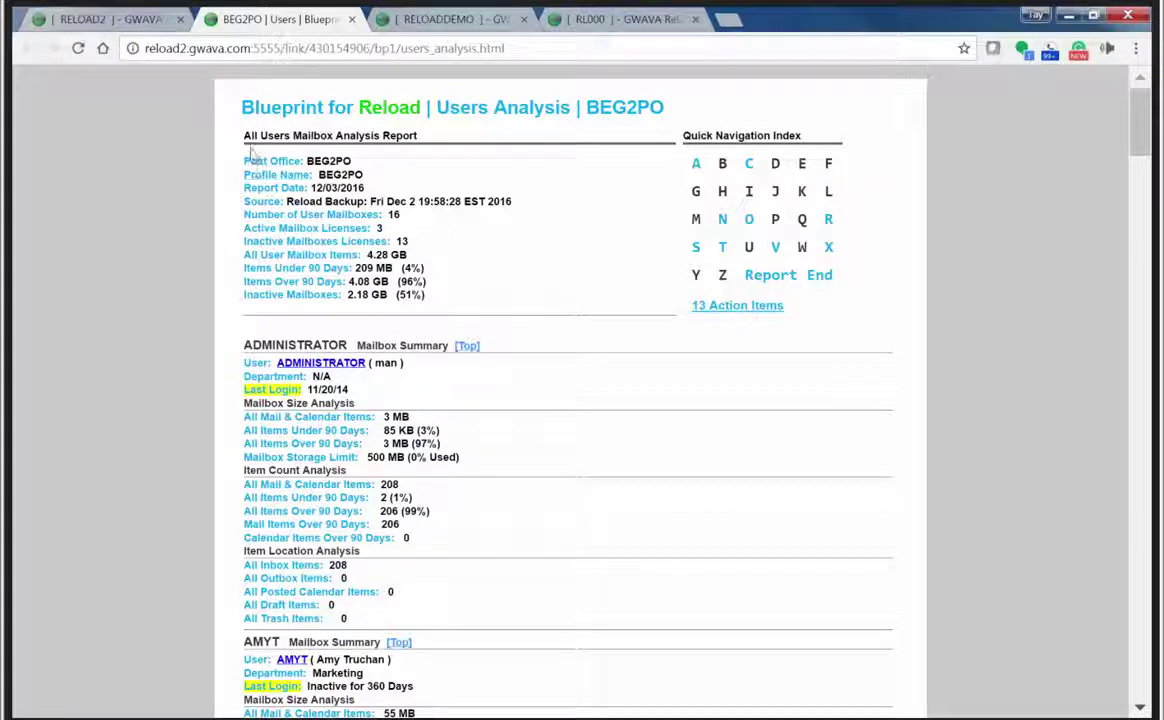
pyautogui.moveTo(243, 158); pyautogui.dragTo(447, 311)
pyautogui.click(447, 309)
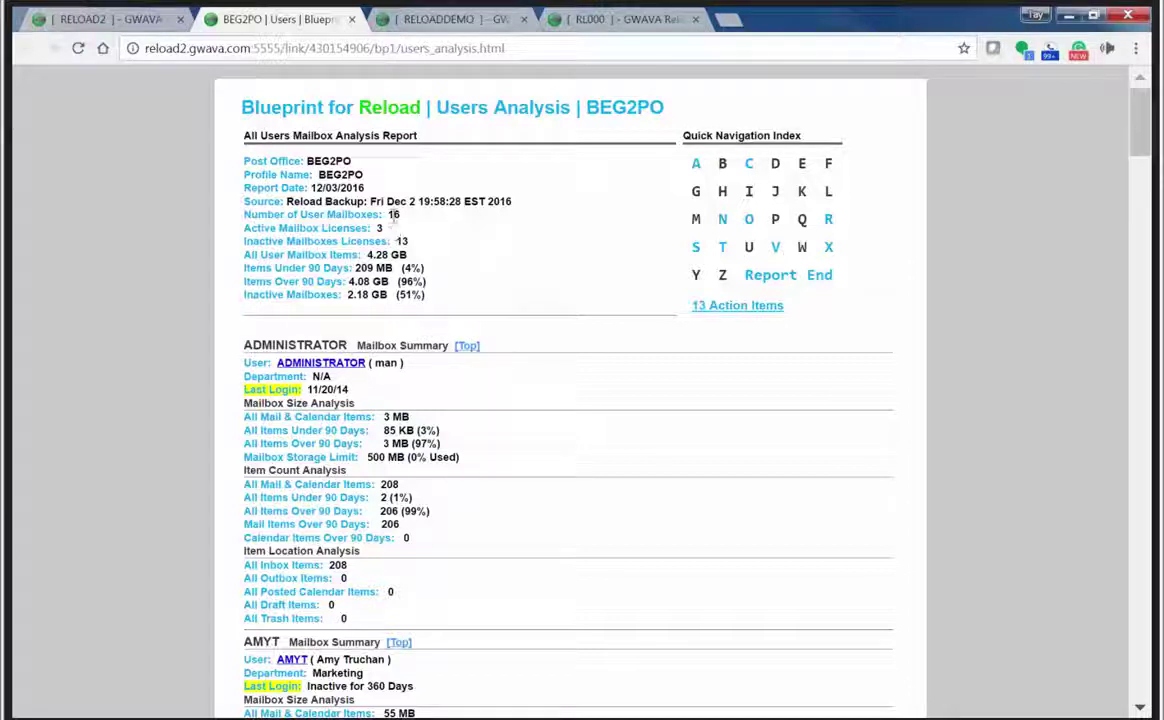
# Examine the number of user mailboxes, the active and inactive licenses, and the inactive mailbox percentage in the report summary
pyautogui.doubleClick(393, 214)
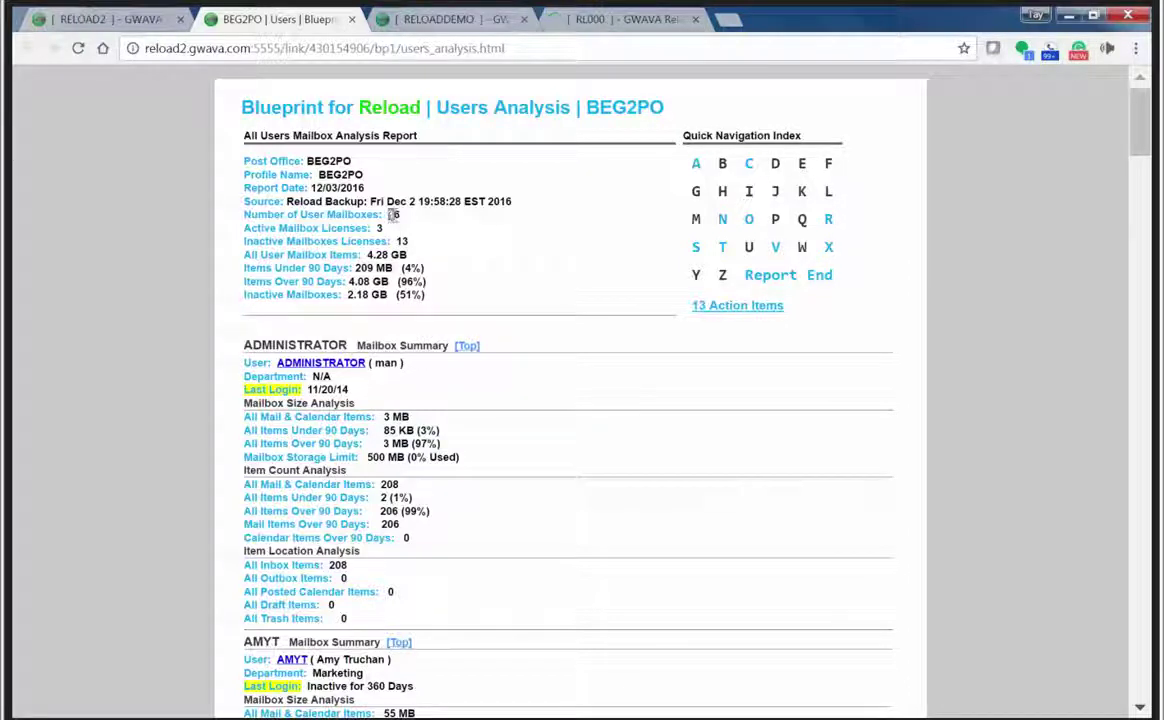
pyautogui.click(378, 225)
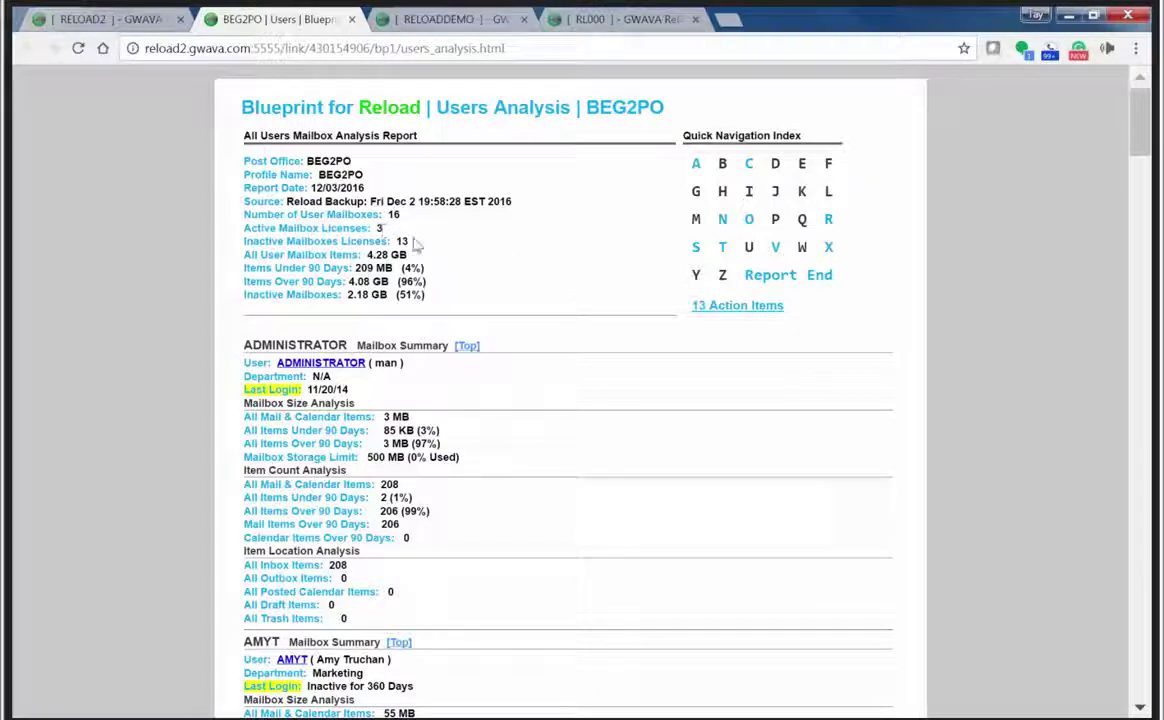
pyautogui.doubleClick(401, 241)
pyautogui.click(382, 232)
pyautogui.moveTo(428, 295); pyautogui.dragTo(398, 304)
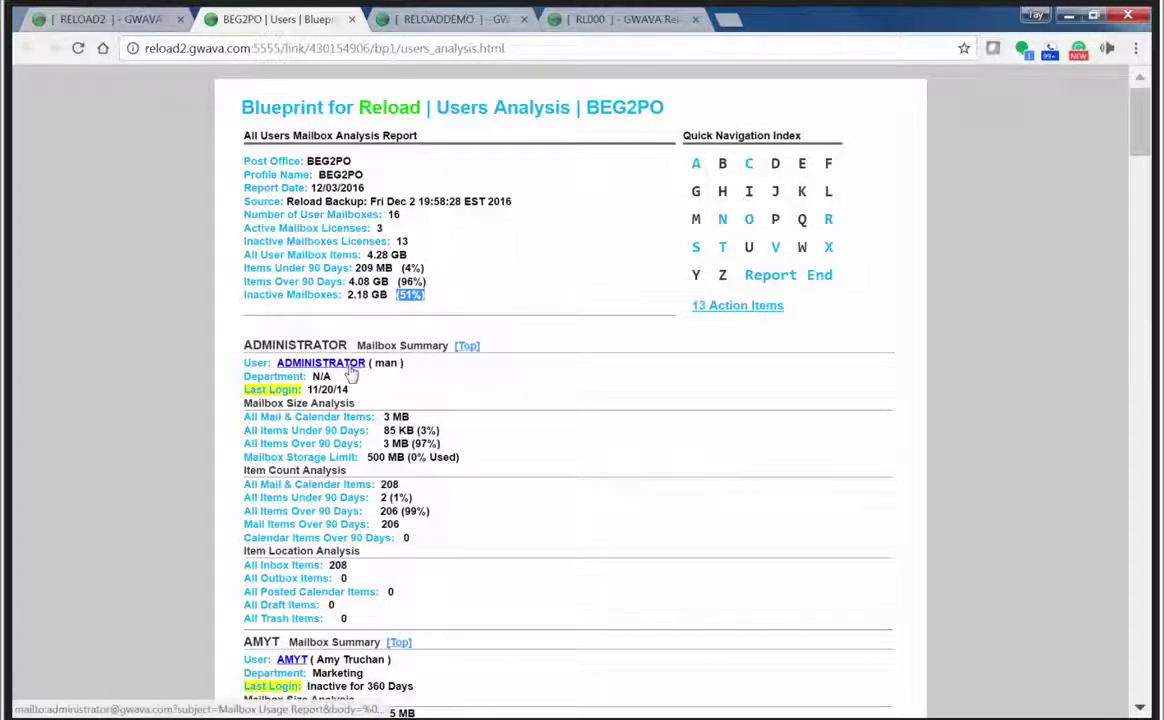
# Jump to the users report's action items and read through the inactive account and last login alerts
pyautogui.click(753, 307)
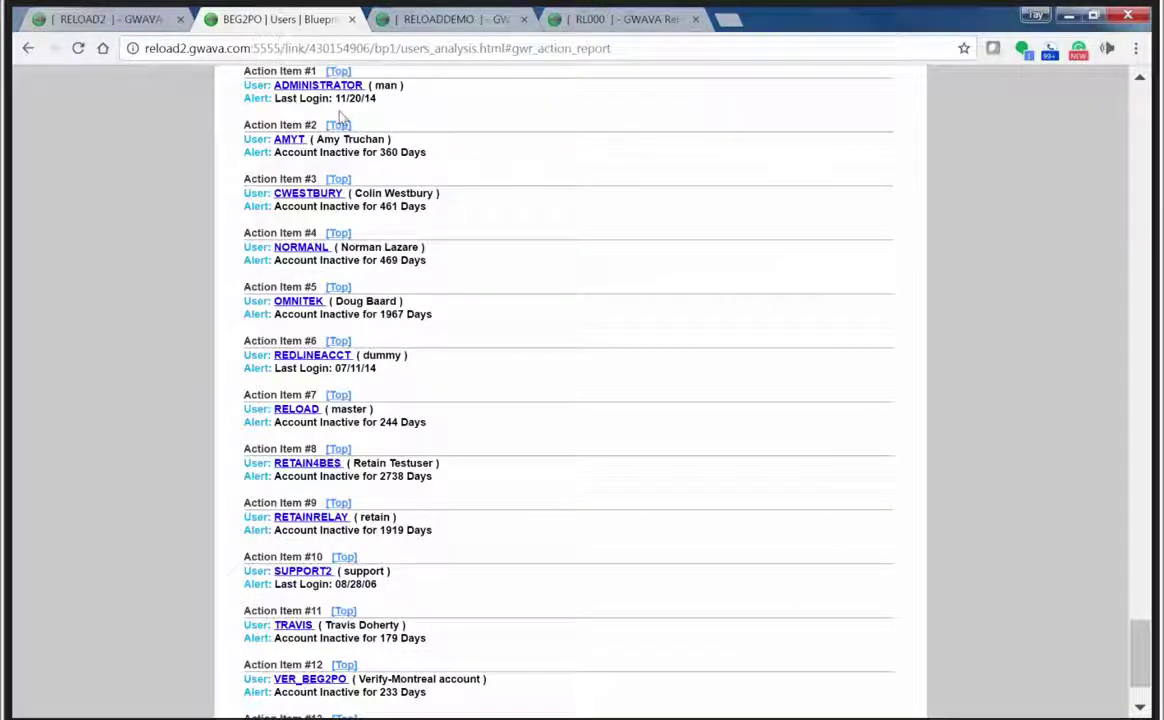
pyautogui.scroll(2, 340, 118)
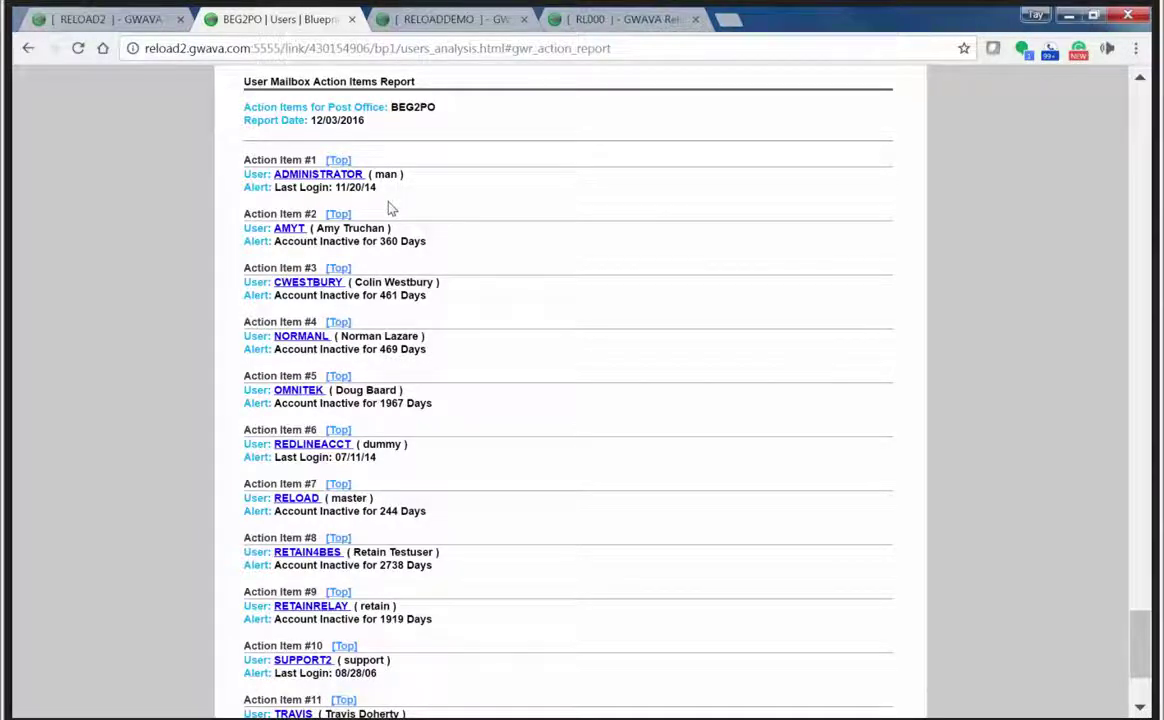
pyautogui.scroll(-1, 390, 208)
pyautogui.scroll(-2, 390, 208)
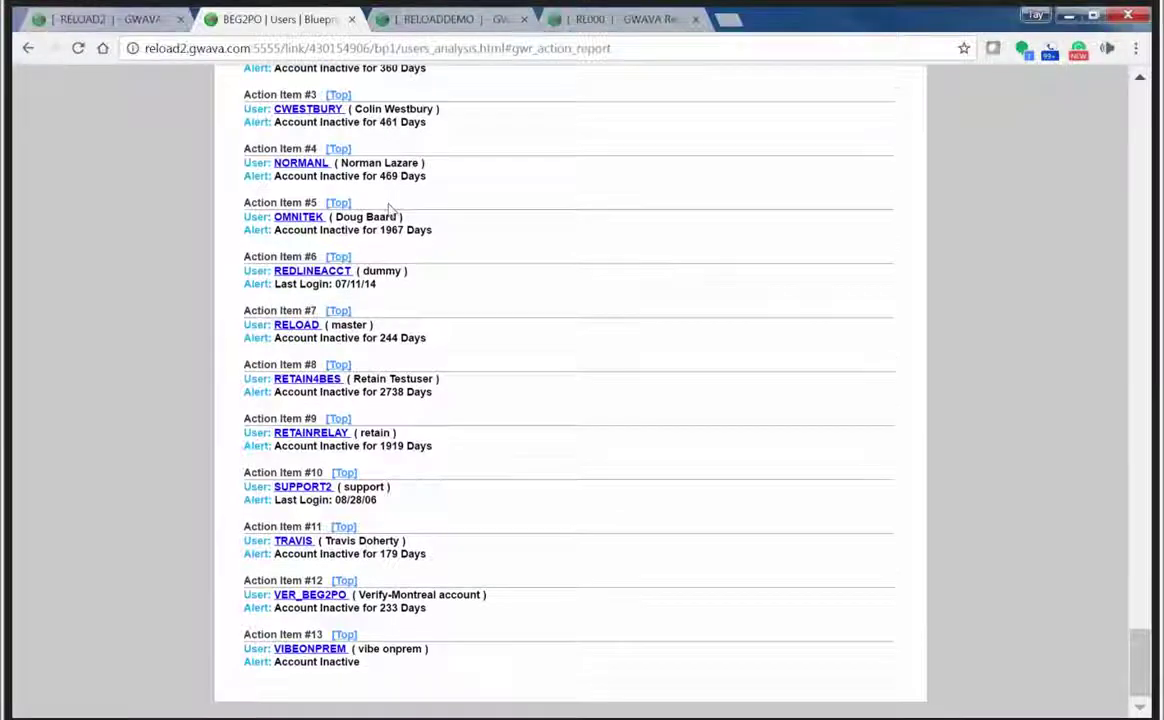
pyautogui.scroll(7, 390, 208)
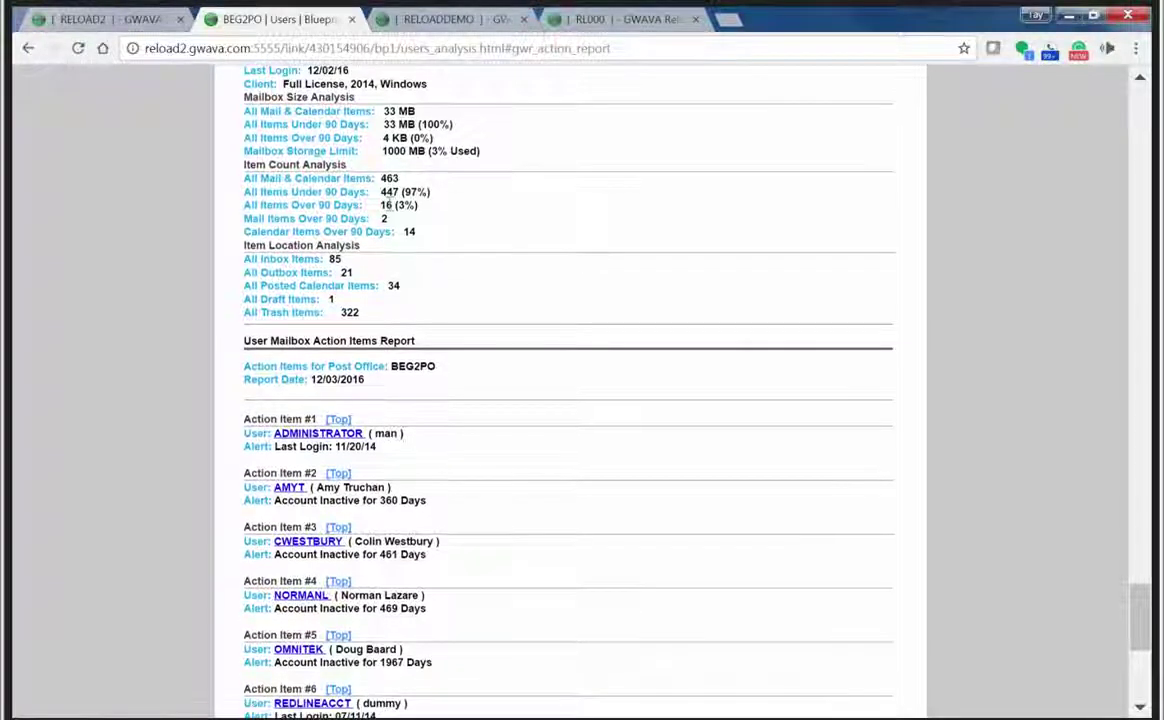
pyautogui.scroll(-4, 390, 206)
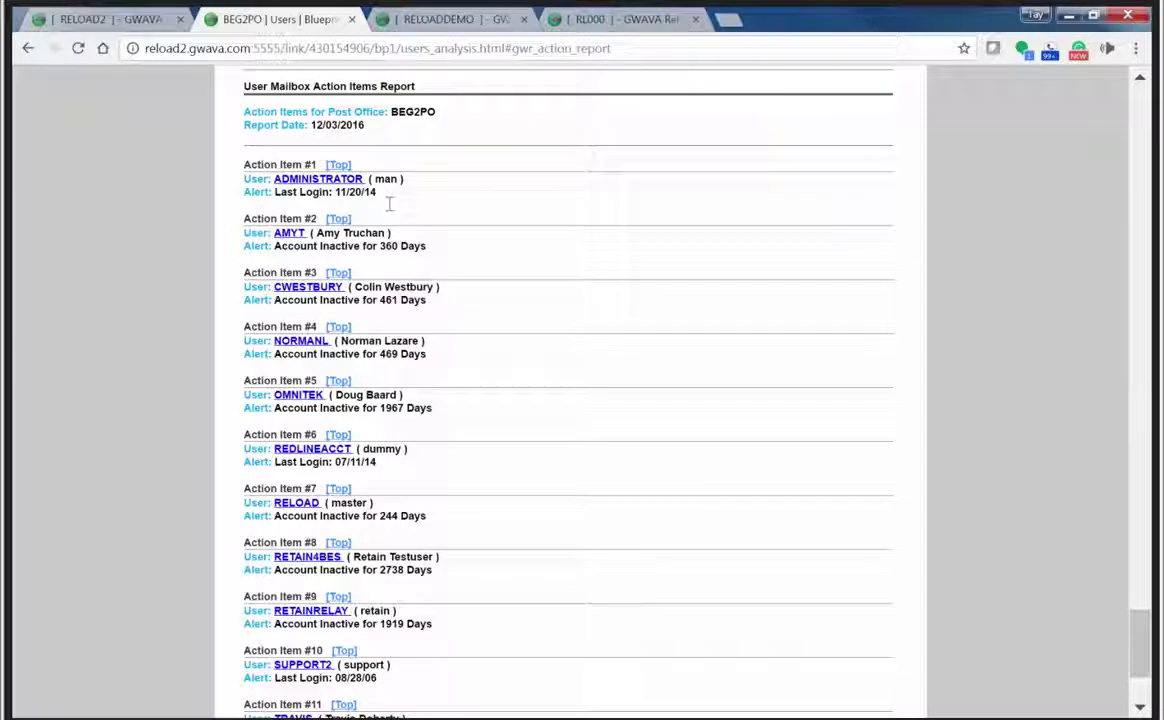
# View the ADMINISTRATOR mailbox summary from the action items, and the users indexed under N, returning to the report's top each time
pyautogui.click(305, 178)
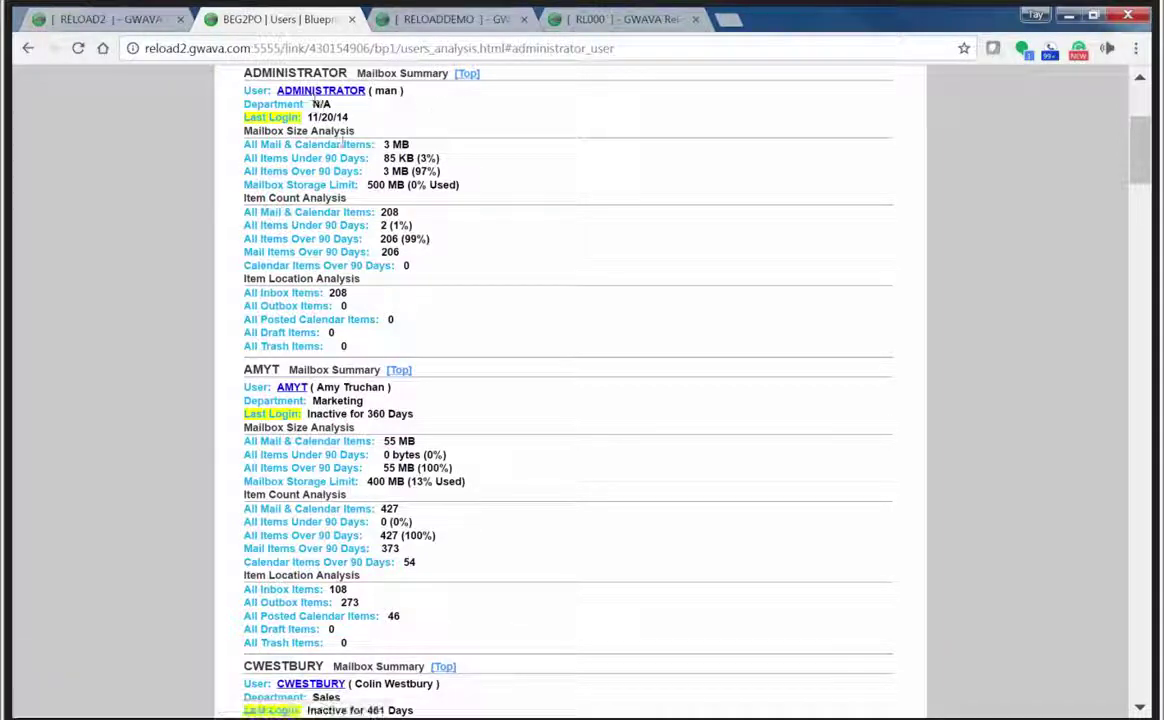
pyautogui.click(468, 74)
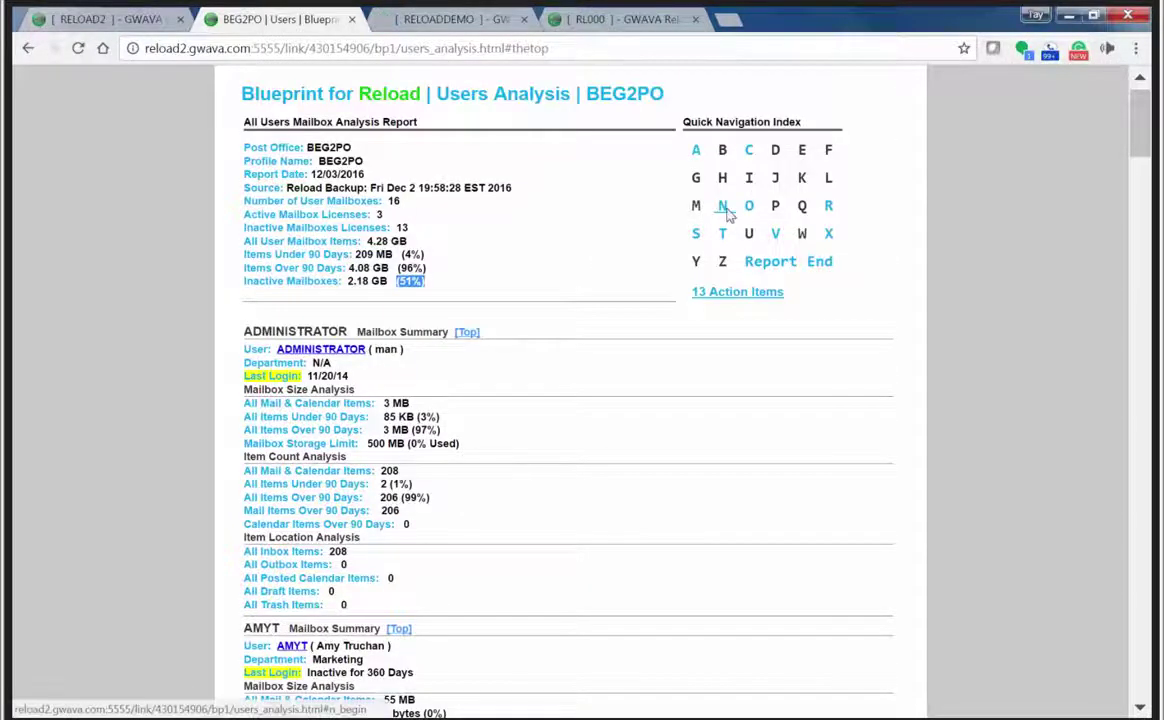
pyautogui.click(722, 206)
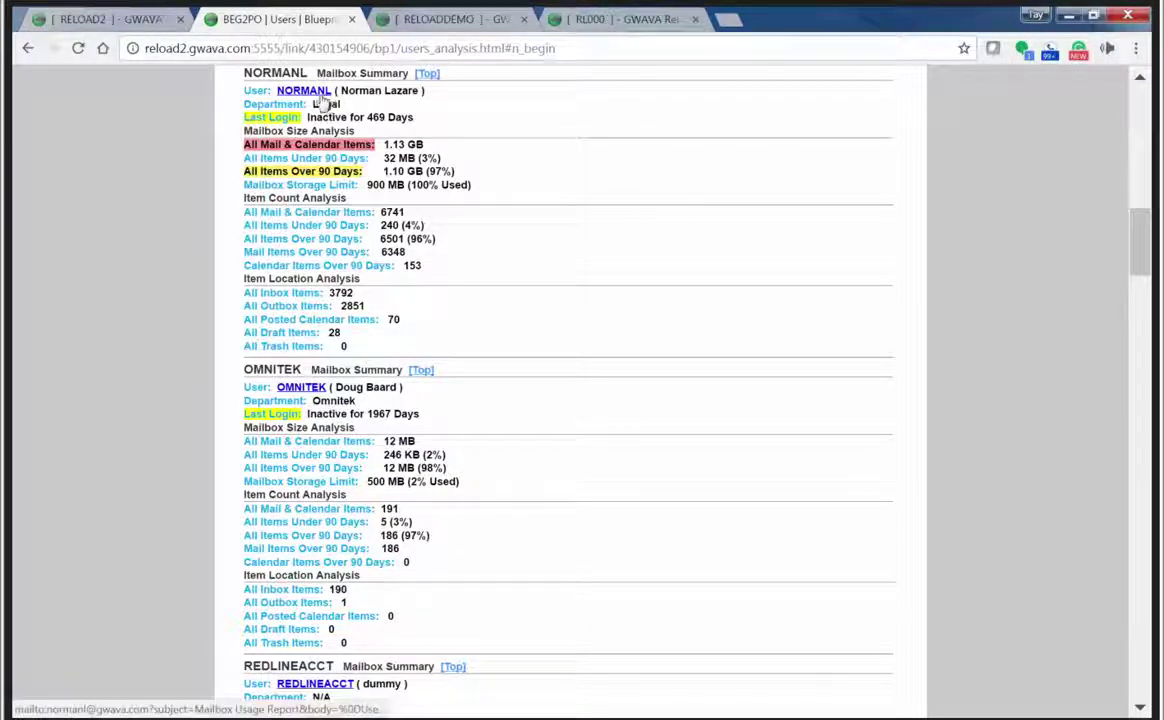
pyautogui.click(426, 74)
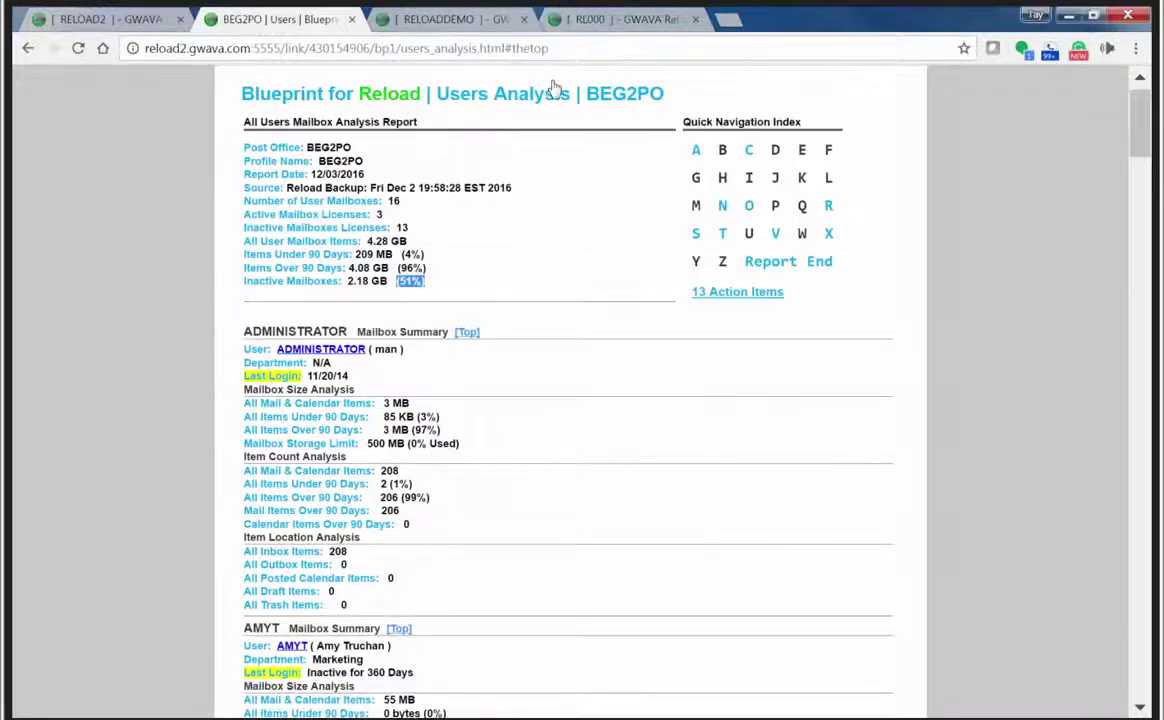
# Go to the users indexed under T, open the first user's Mailbox Usage Report e-mail draft, and discard it without saving
pyautogui.click(723, 238)
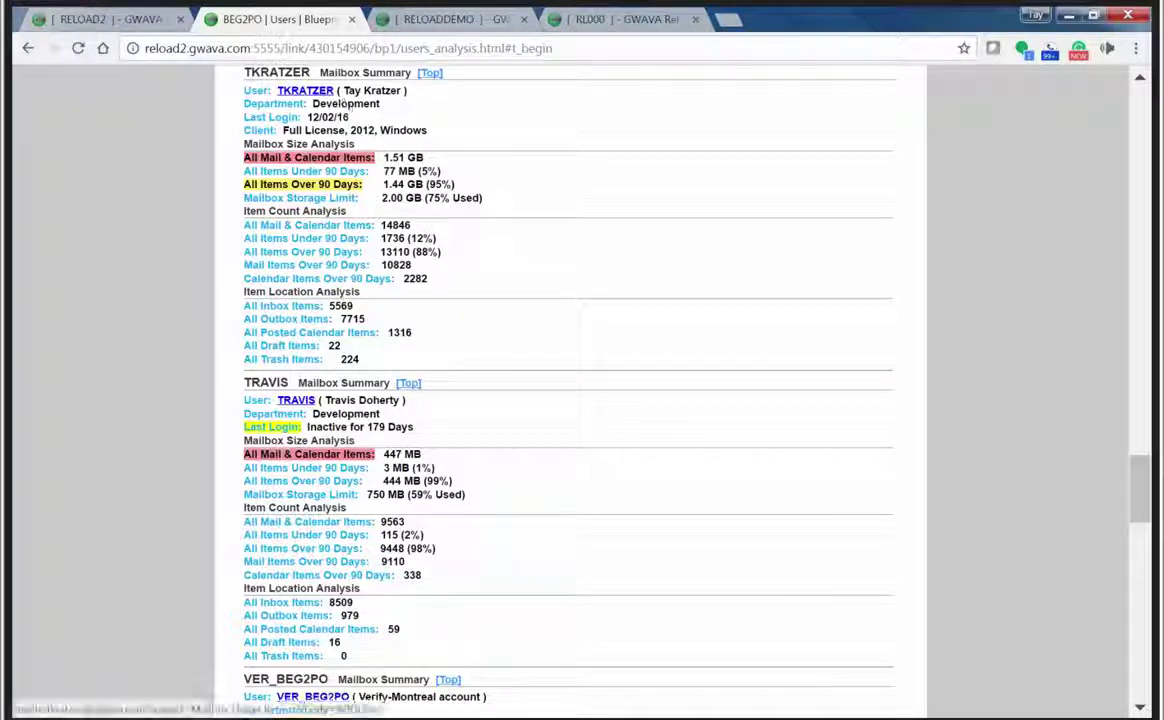
pyautogui.click(305, 90)
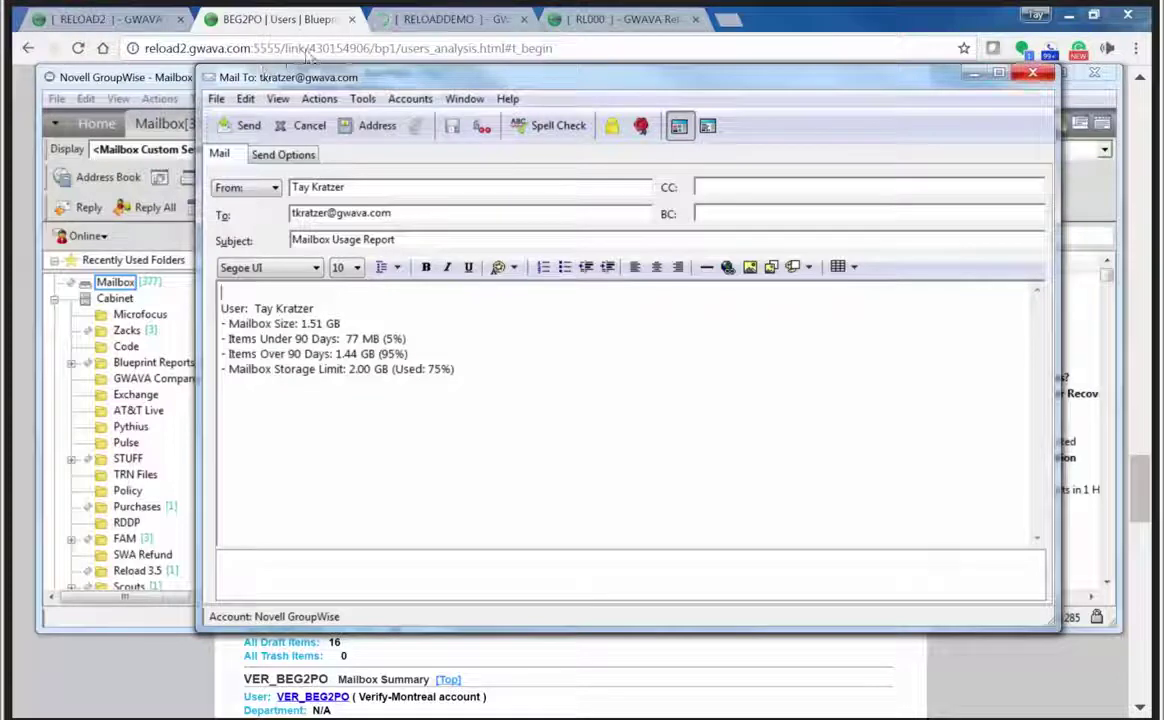
pyautogui.press('Escape')
pyautogui.press('Tab')
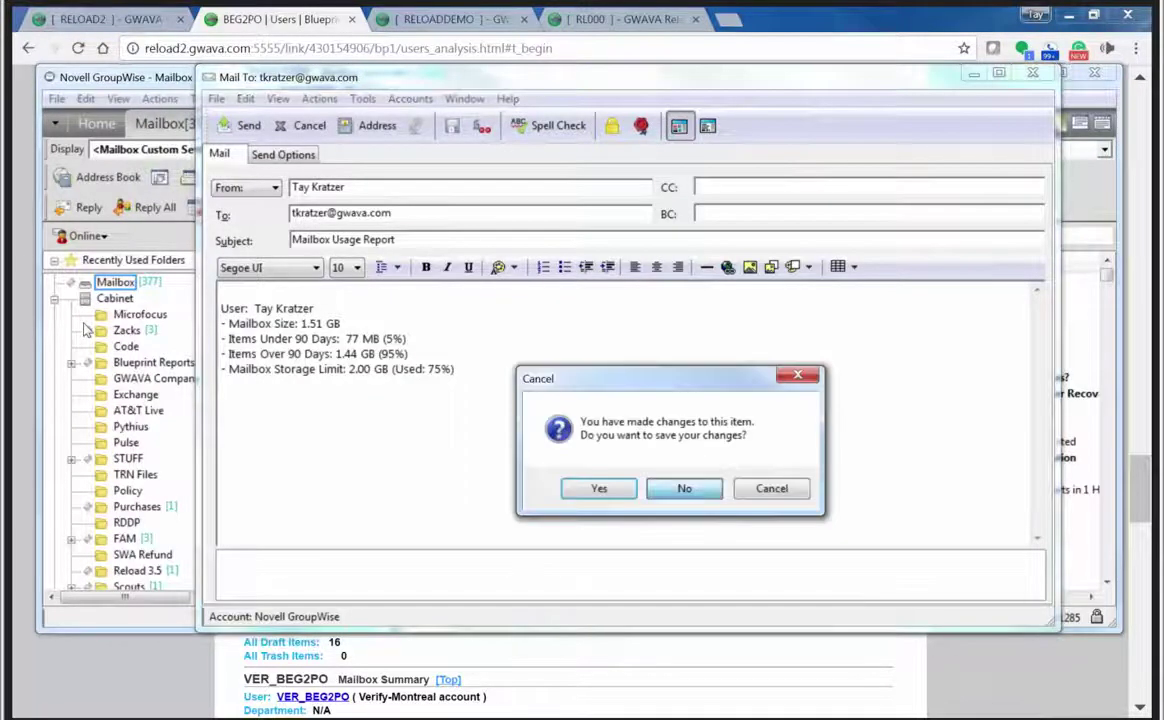
pyautogui.press('Return')
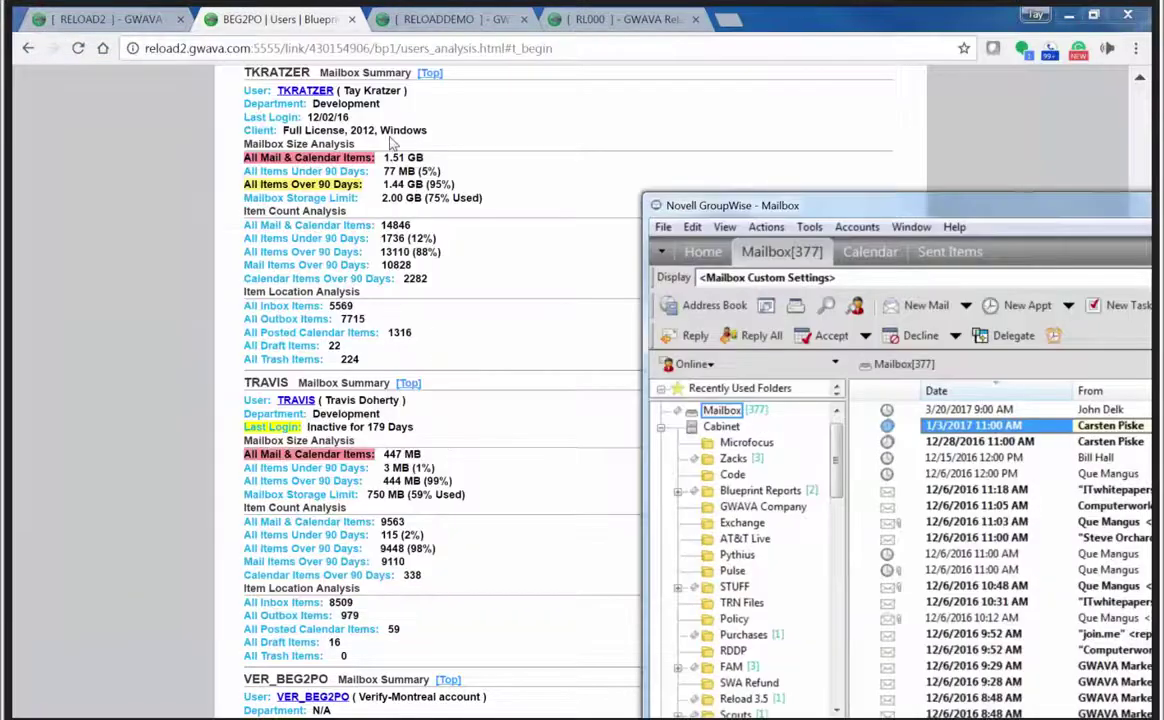
# Return to RELOAD2's system-wide configuration and show Blueprint's Users Report Settings
pyautogui.click(100, 19)
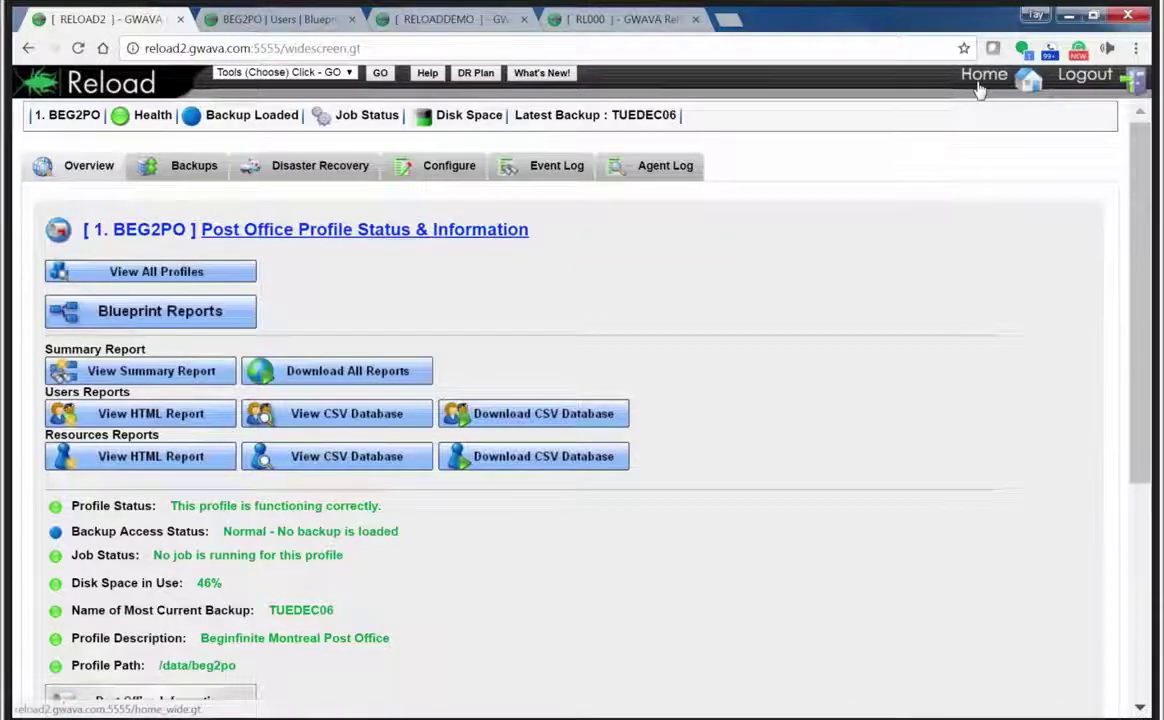
pyautogui.click(984, 76)
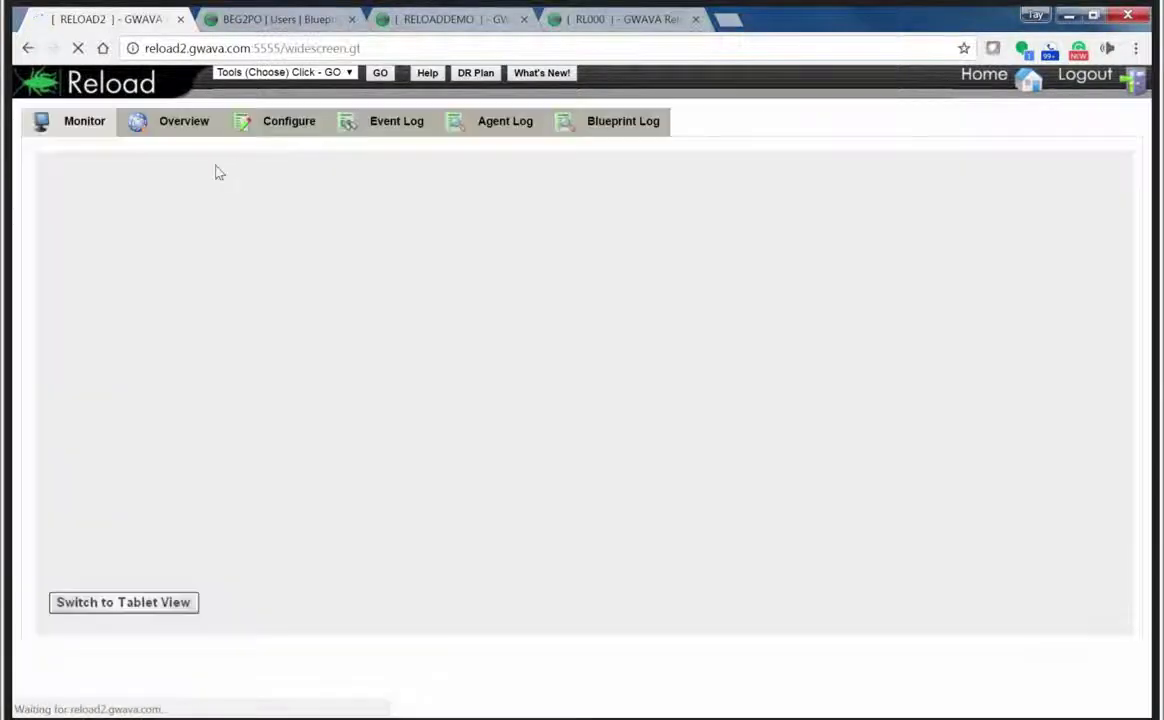
pyautogui.click(283, 124)
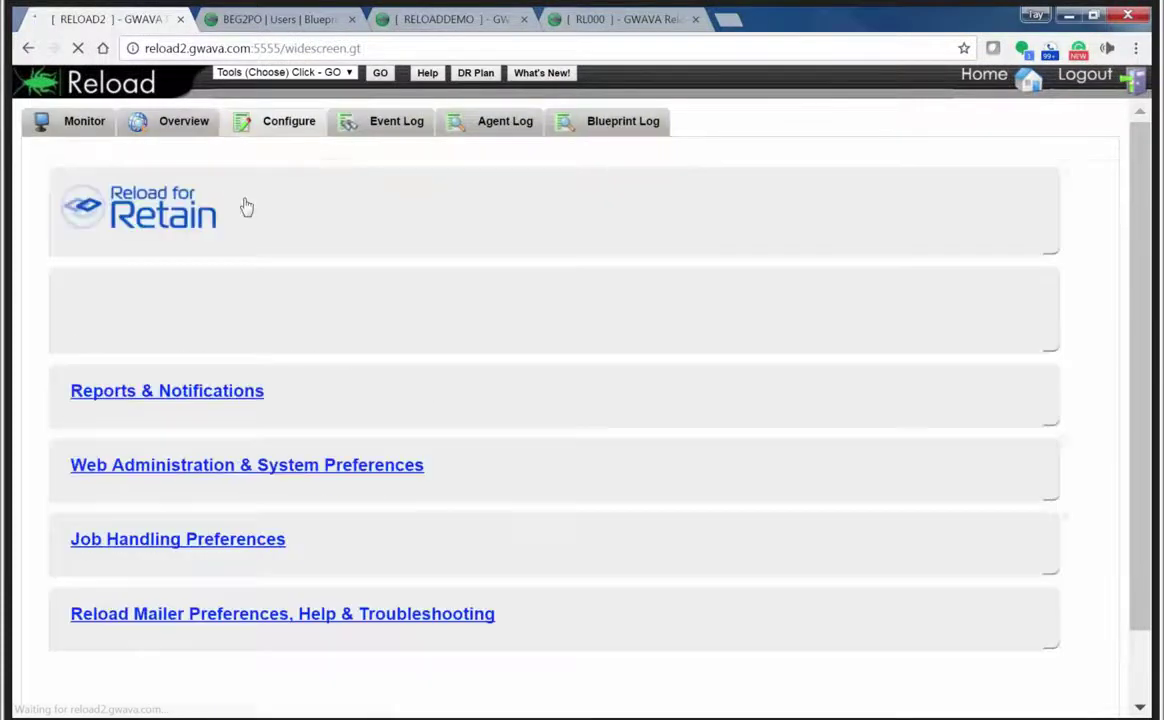
pyautogui.click(161, 320)
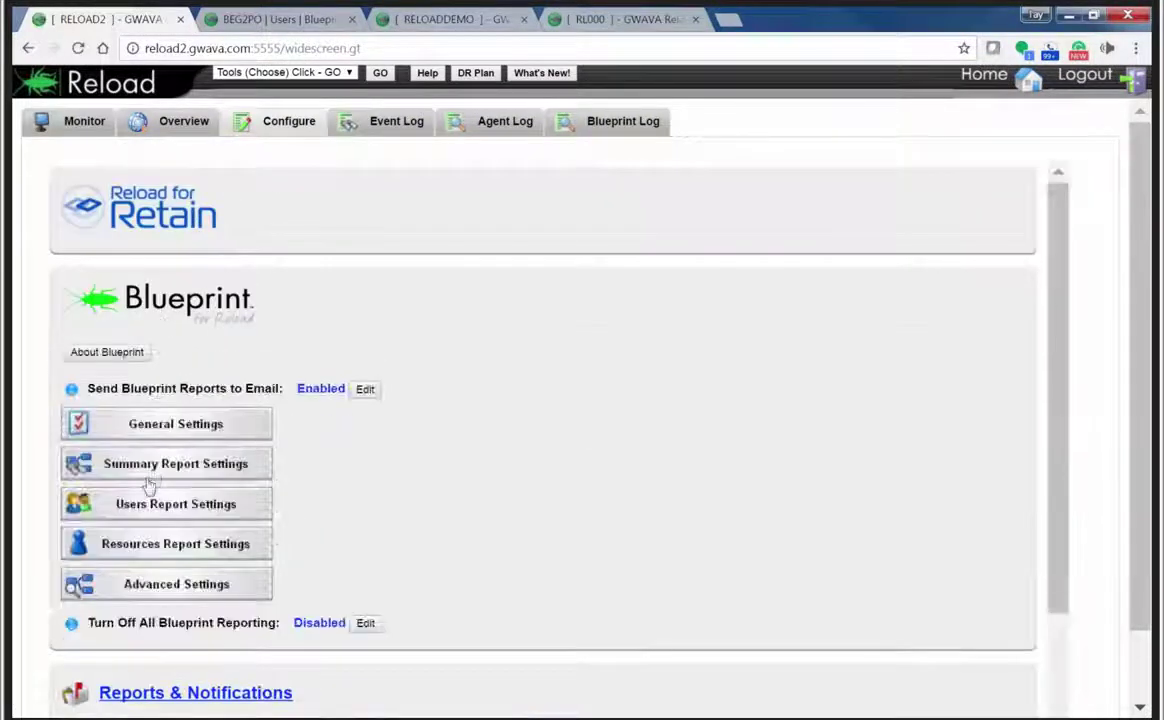
pyautogui.click(140, 508)
pyautogui.scroll(-2, 418, 486)
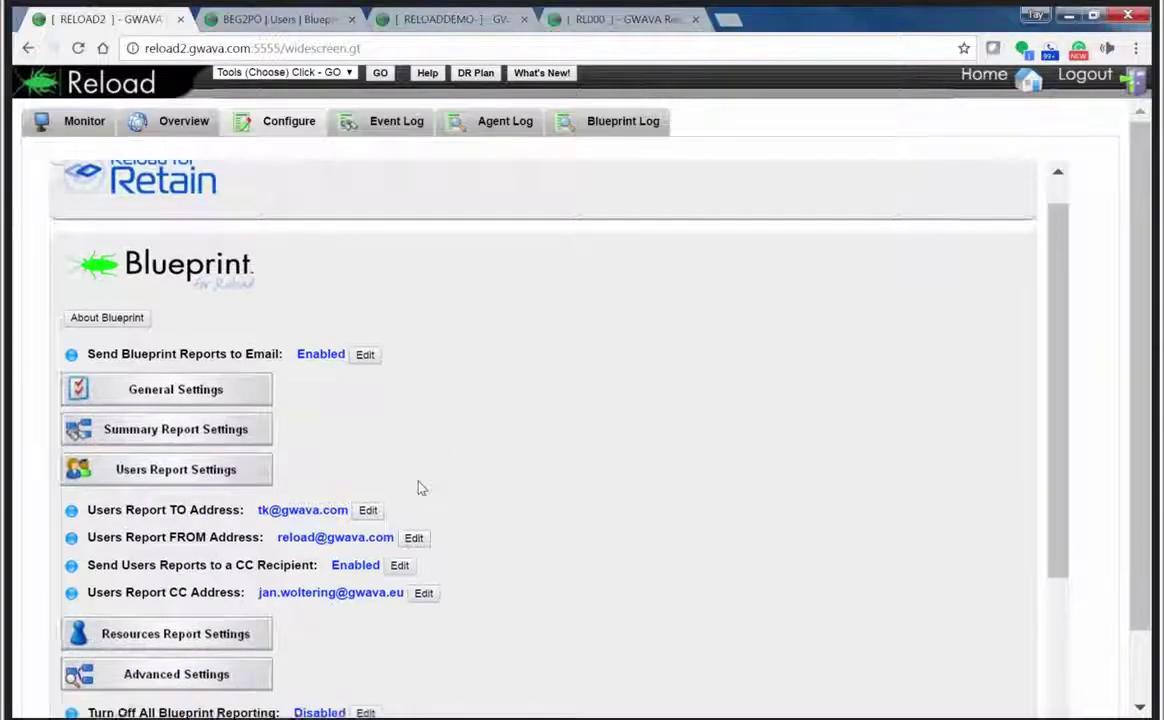
# Expand Personal Mailbox Reports in Blueprint's advanced settings and view the first example mailbox report
pyautogui.click(170, 620)
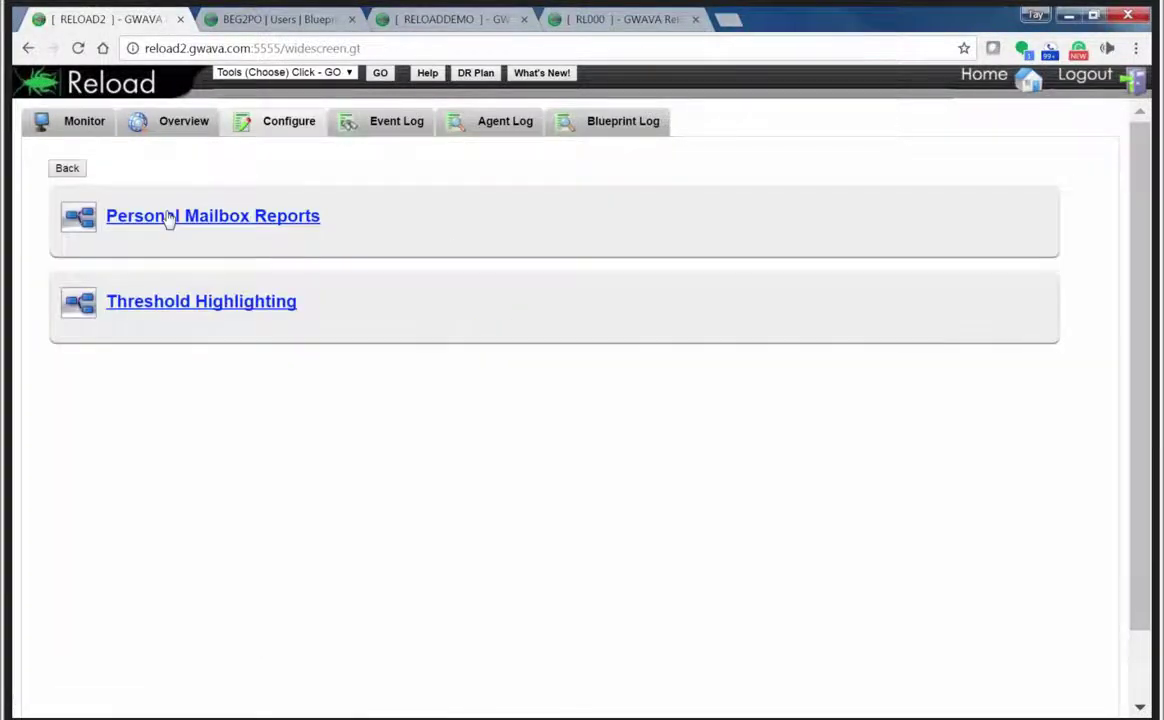
pyautogui.click(170, 218)
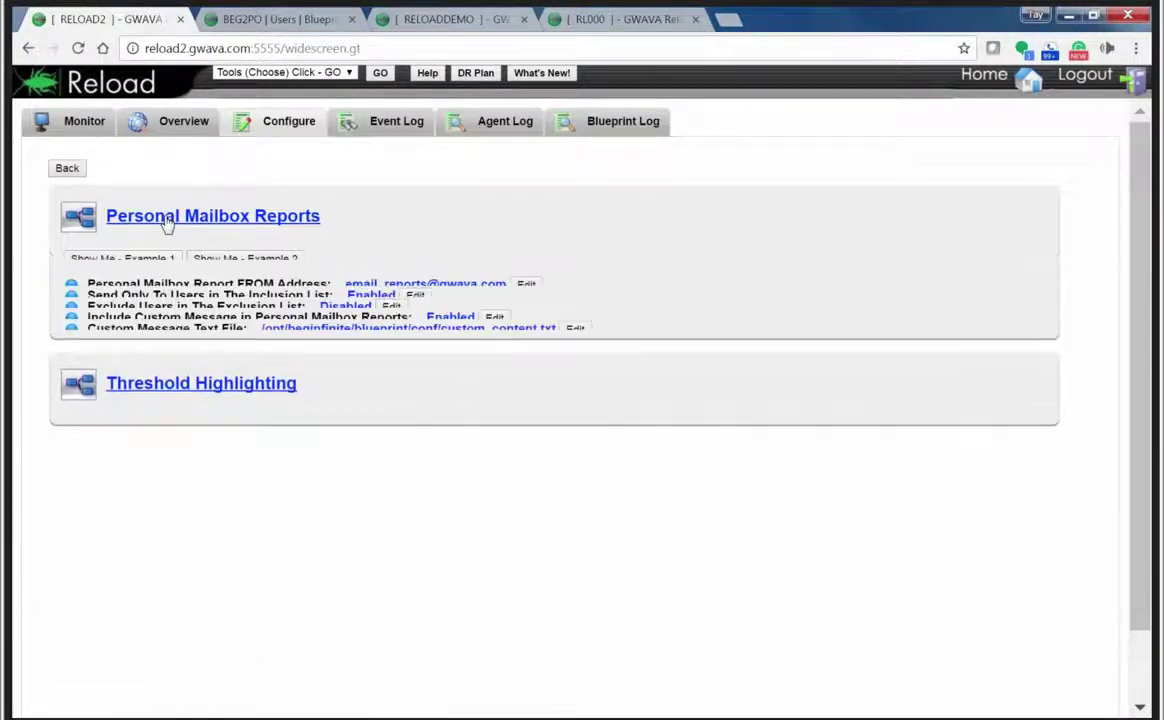
pyautogui.click(116, 260)
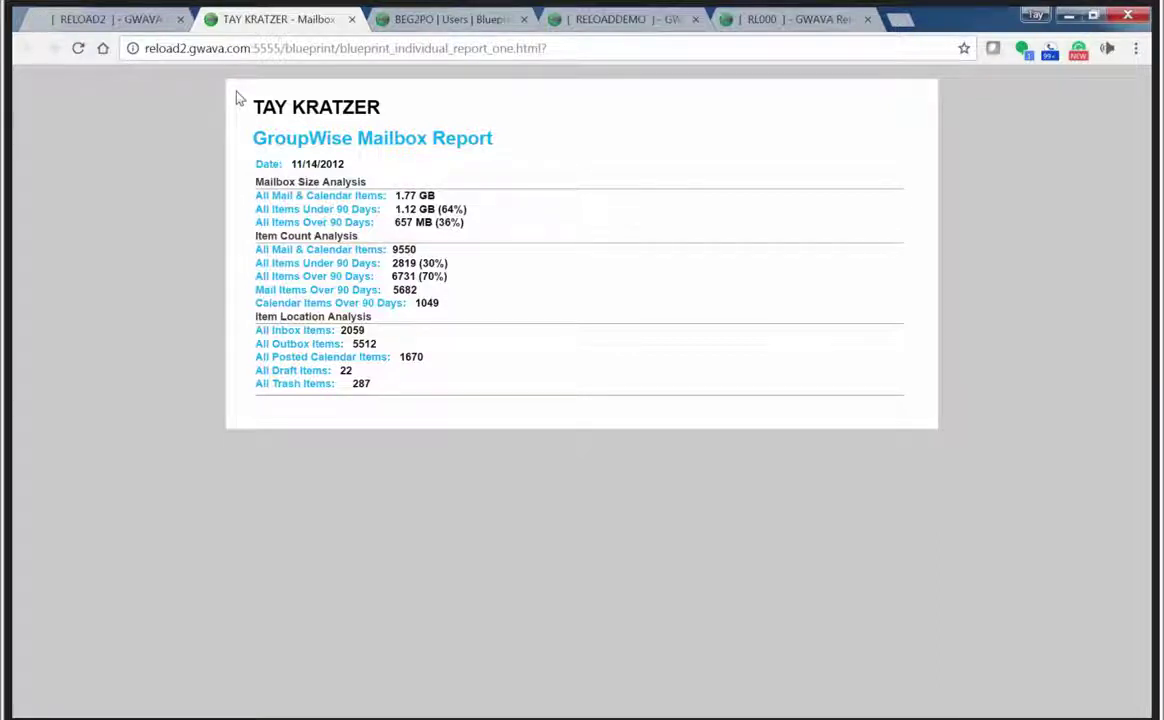
# Open the second example mailbox report and review its custom message and the highlighted All Items Under 90 Days label
pyautogui.click(152, 20)
pyautogui.click(255, 261)
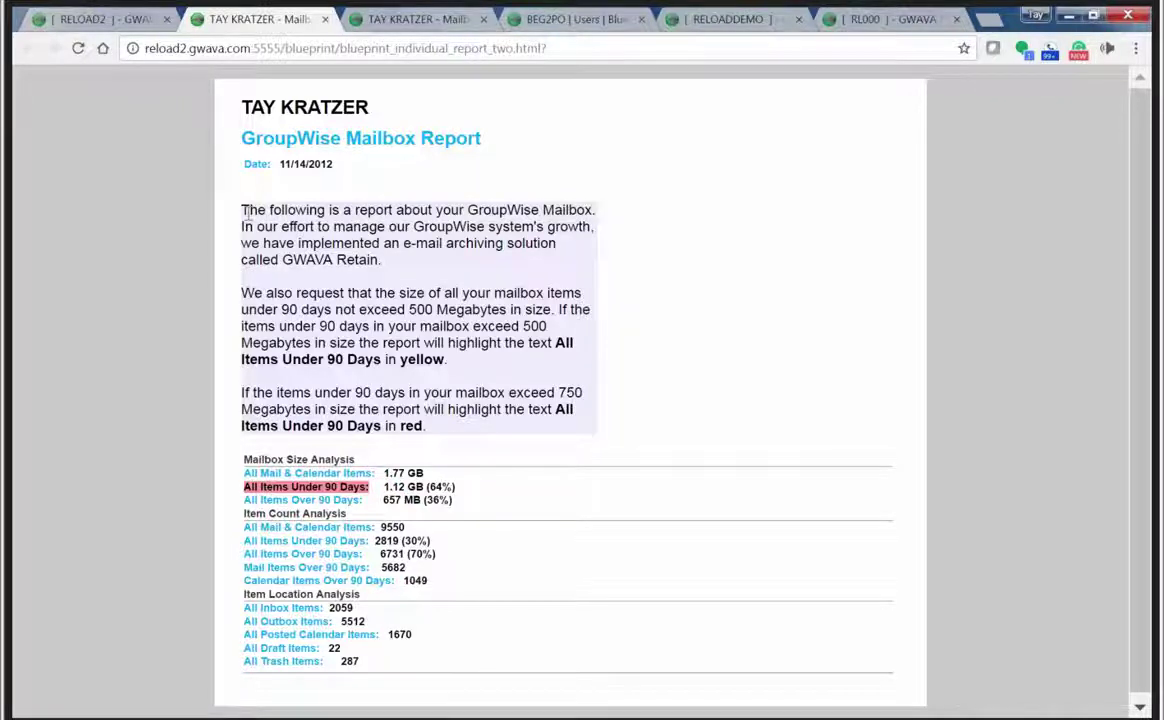
pyautogui.moveTo(240, 208); pyautogui.dragTo(483, 432)
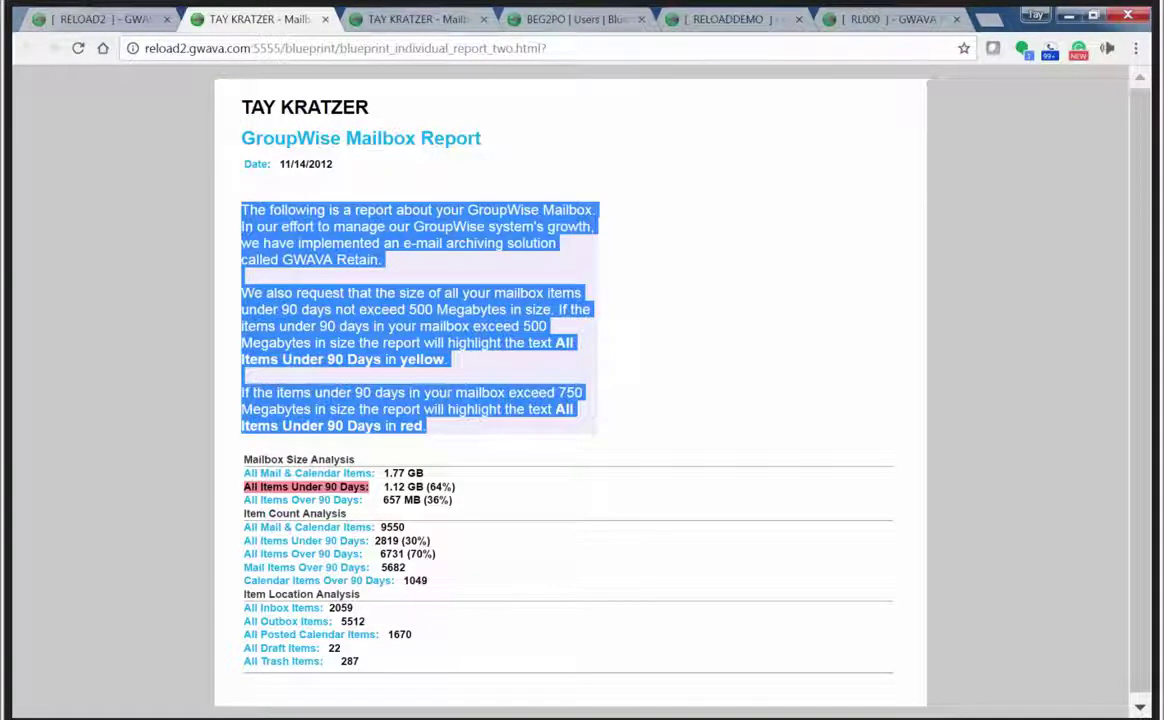
pyautogui.click(340, 440)
pyautogui.moveTo(367, 487); pyautogui.dragTo(243, 488)
# Return to Blueprint's advanced settings, expand Threshold Highlighting, and review its options, including All Mailbox and Calendar Items
pyautogui.click(100, 19)
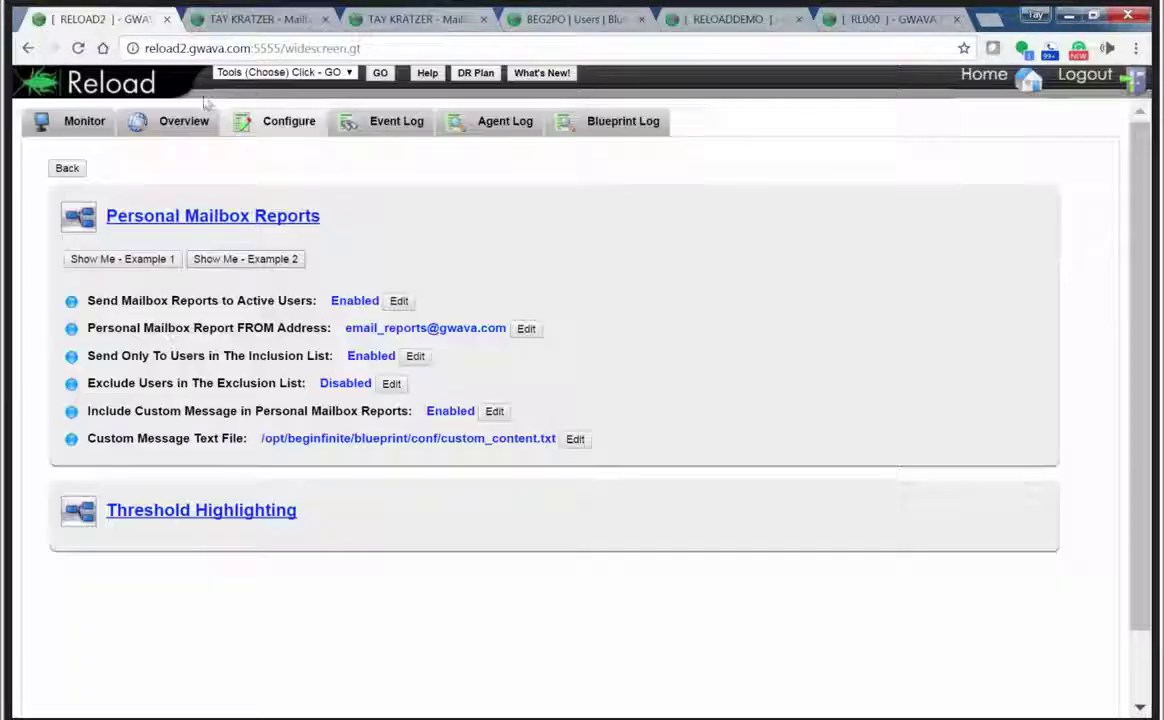
pyautogui.click(290, 512)
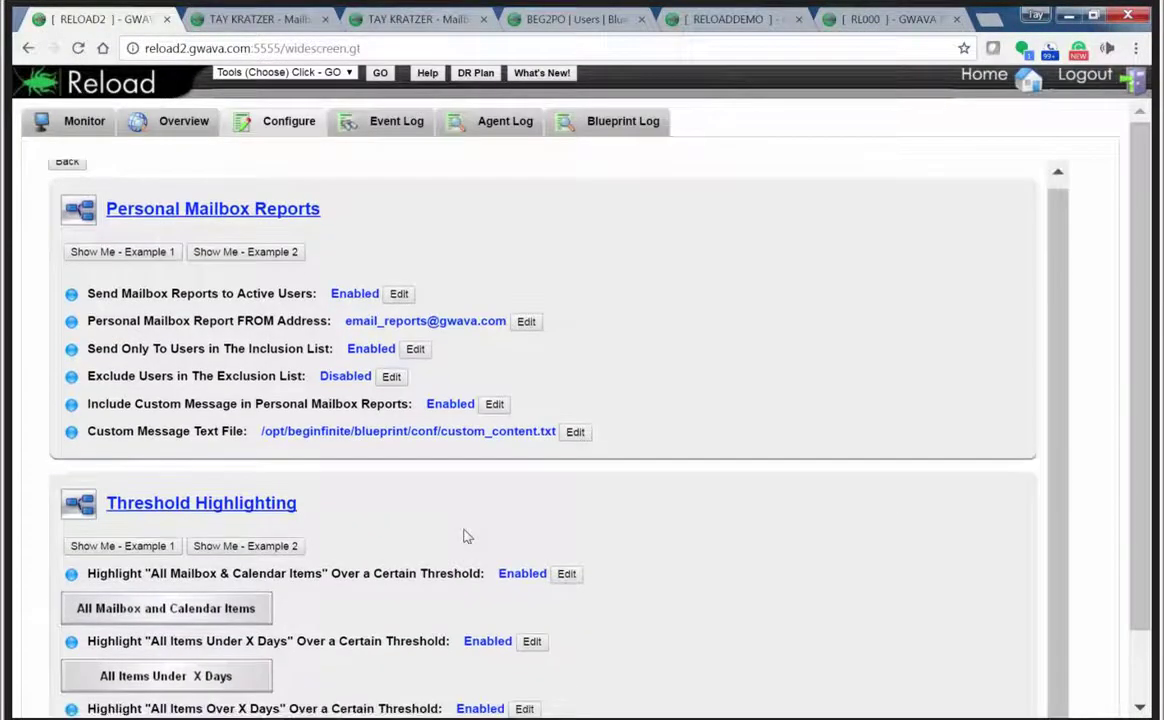
pyautogui.scroll(-1, 343, 600)
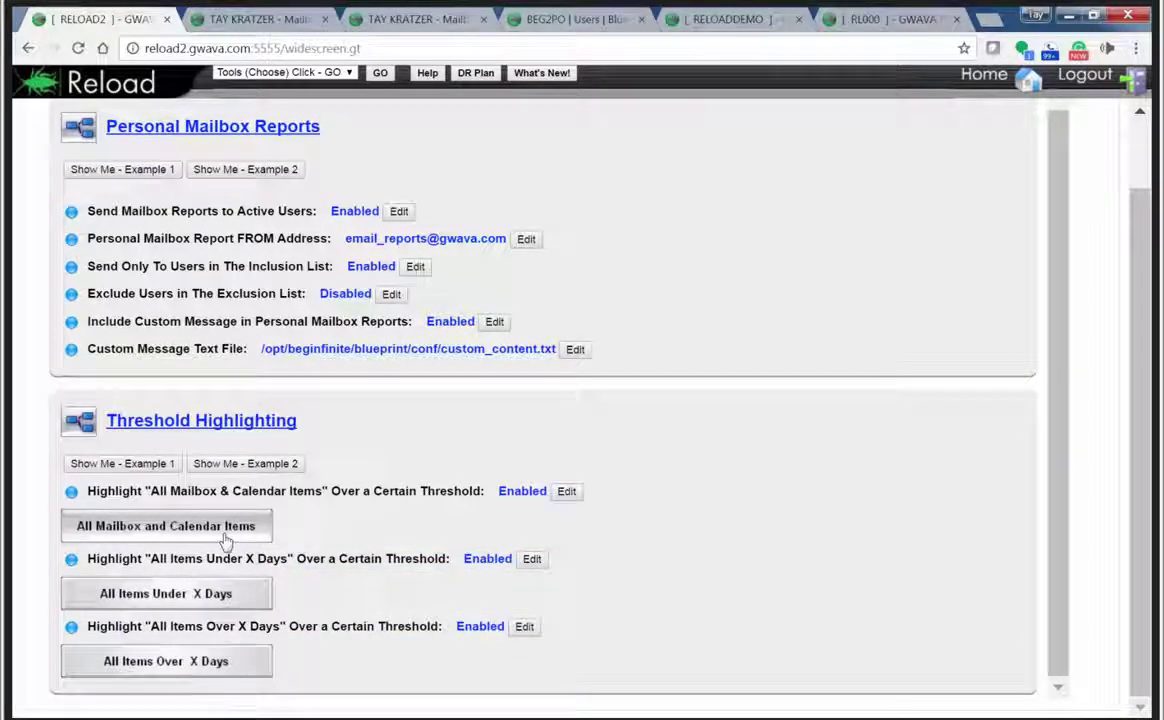
pyautogui.click(263, 531)
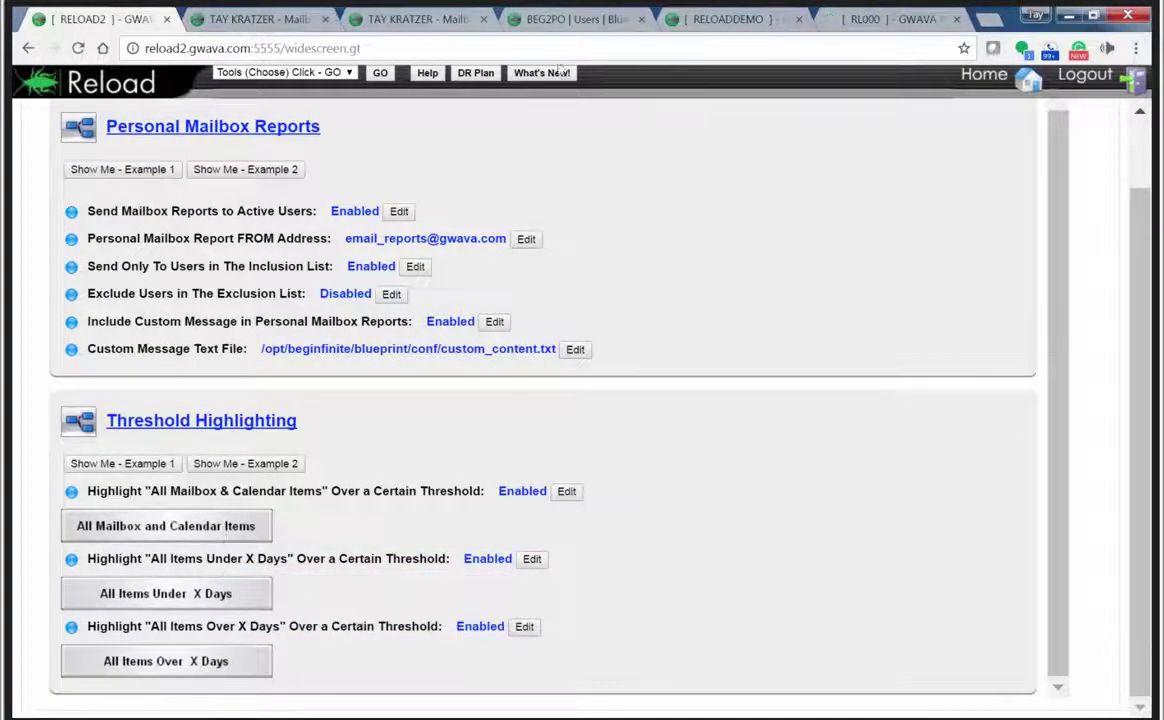
# Review and close the second example mailbox report, and look at the Send Only To Users in The Inclusion List setting
pyautogui.click(300, 22)
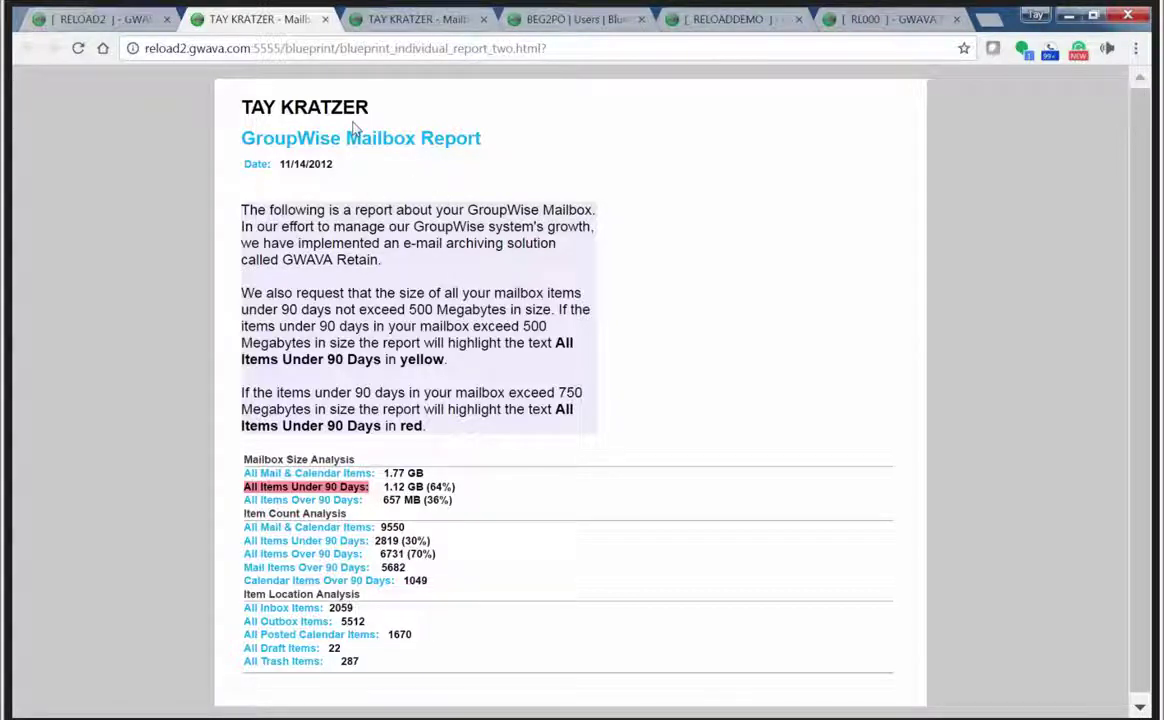
pyautogui.middleClick(296, 17)
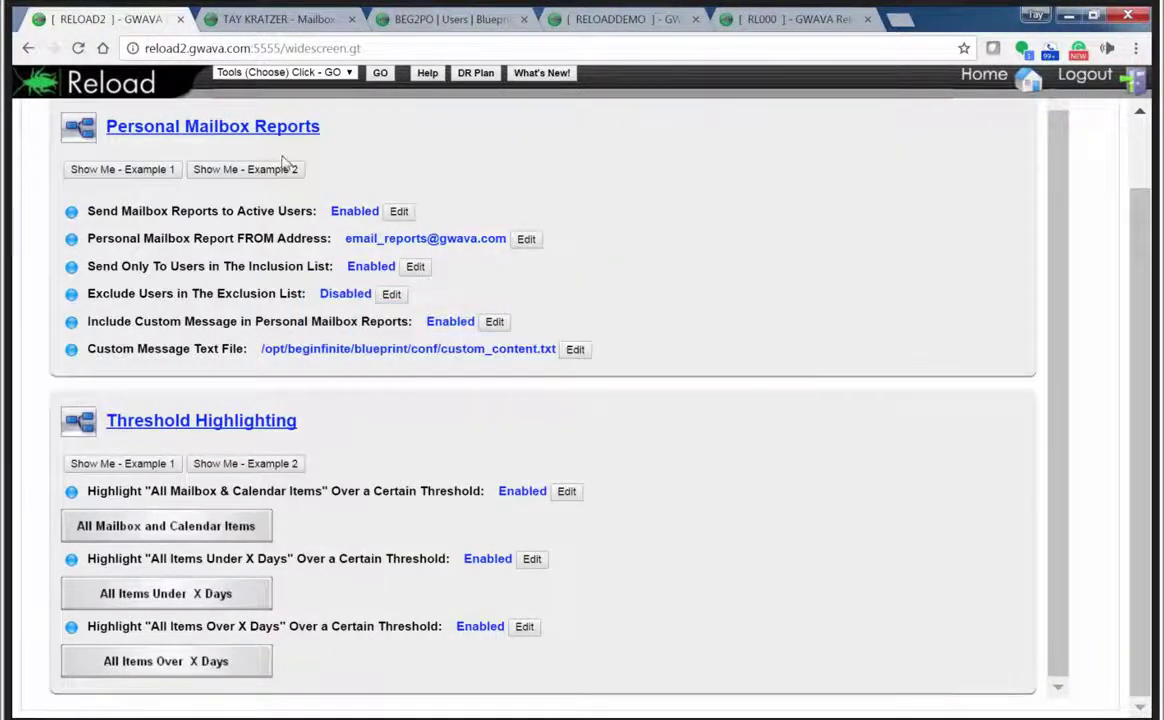
pyautogui.moveTo(250, 321)
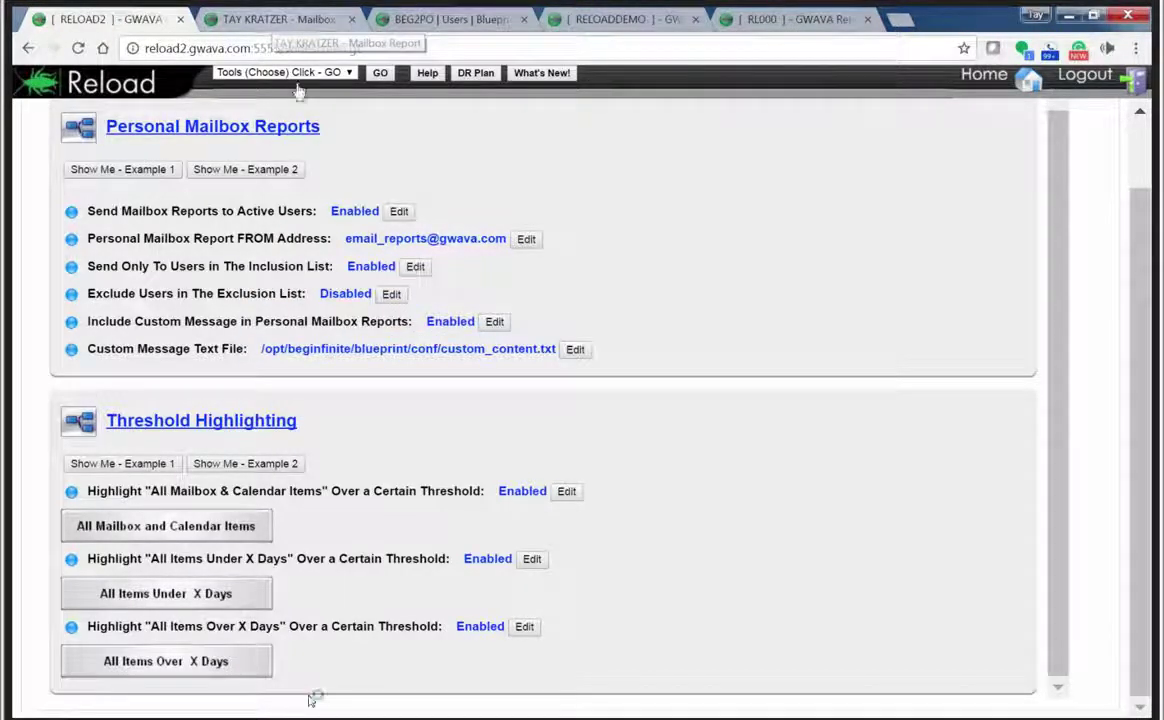
pyautogui.click(415, 266)
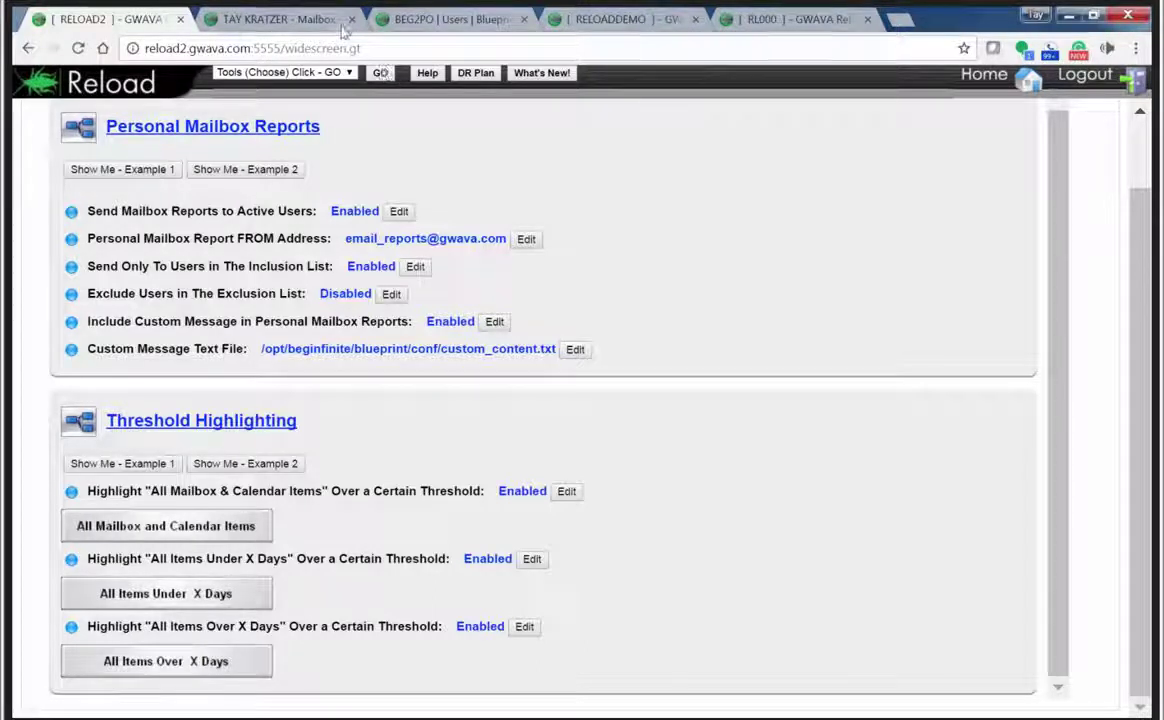
pyautogui.click(424, 267)
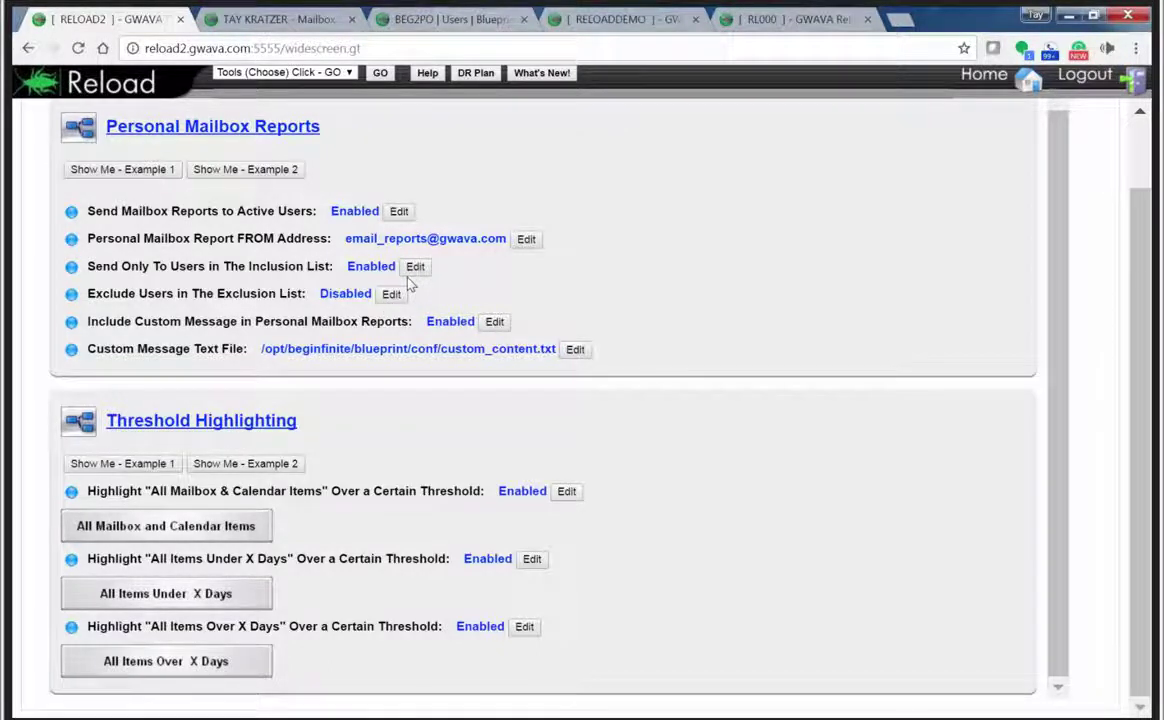
# Switch back to the BEG2PO users analysis report and review its overall summary
pyautogui.hotkey('ctrl', 'Tab')
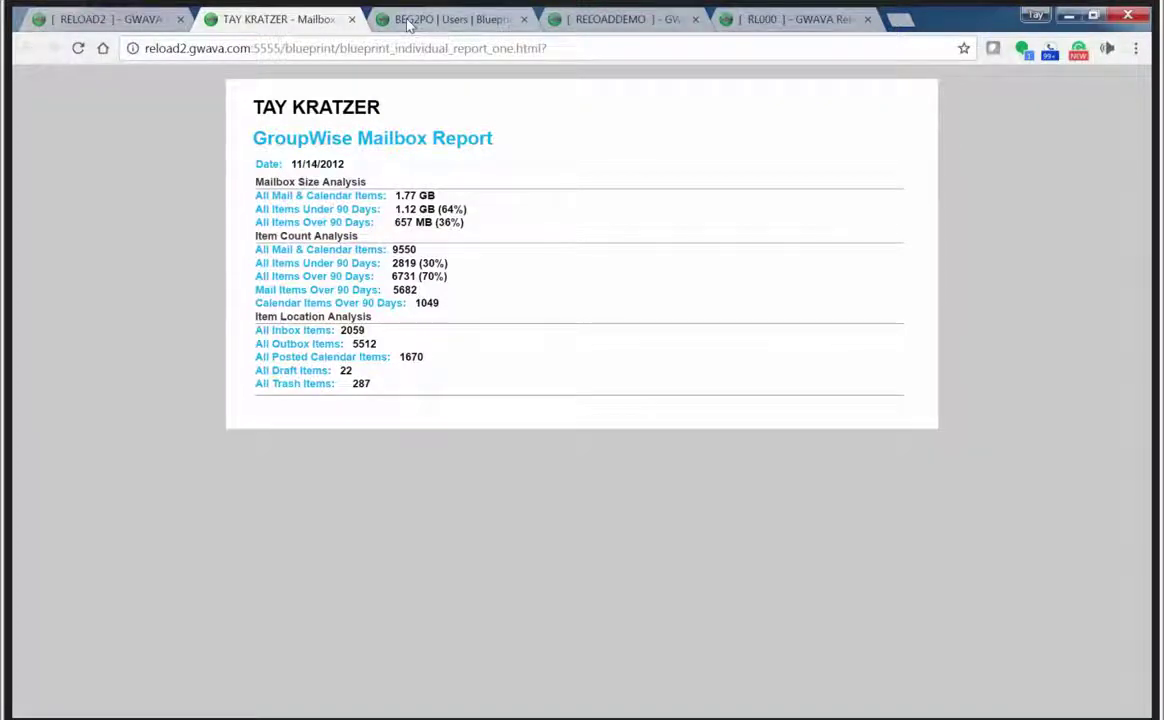
pyautogui.click(407, 20)
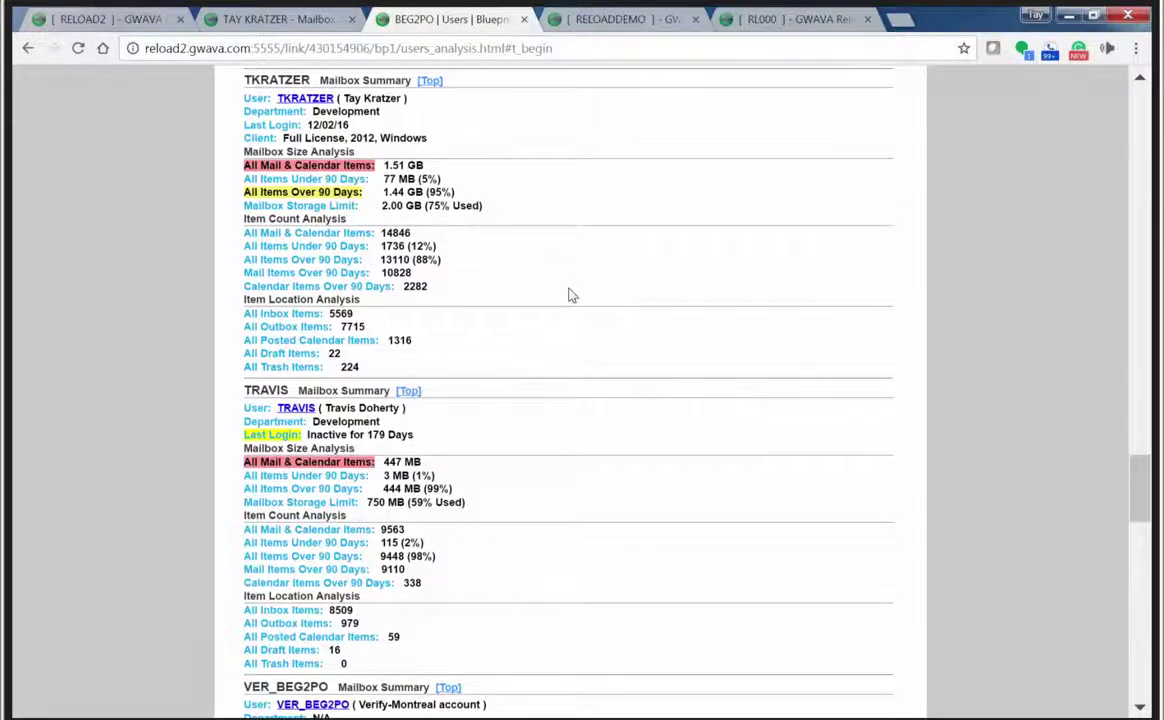
pyautogui.scroll(10, 572, 289)
pyautogui.scroll(15, 1140, 170)
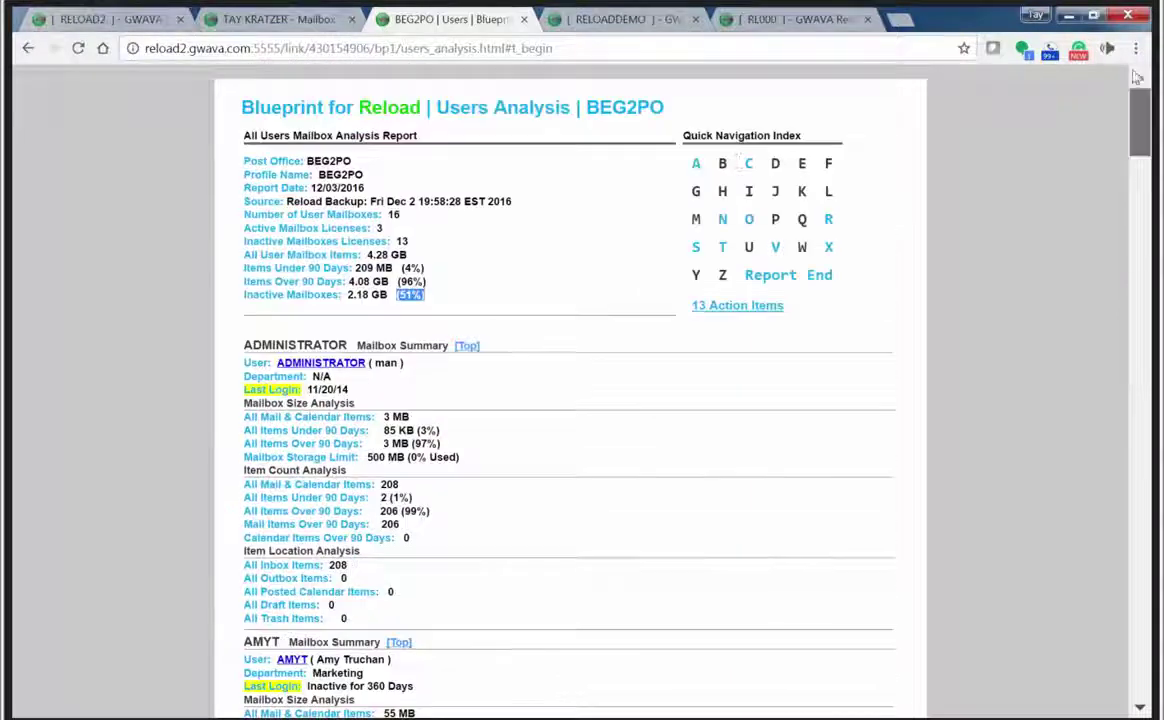
# Go back to the BEG2PO profile from the monitor, expand its Blueprint Reports, and view the users CSV database
pyautogui.click(243, 22)
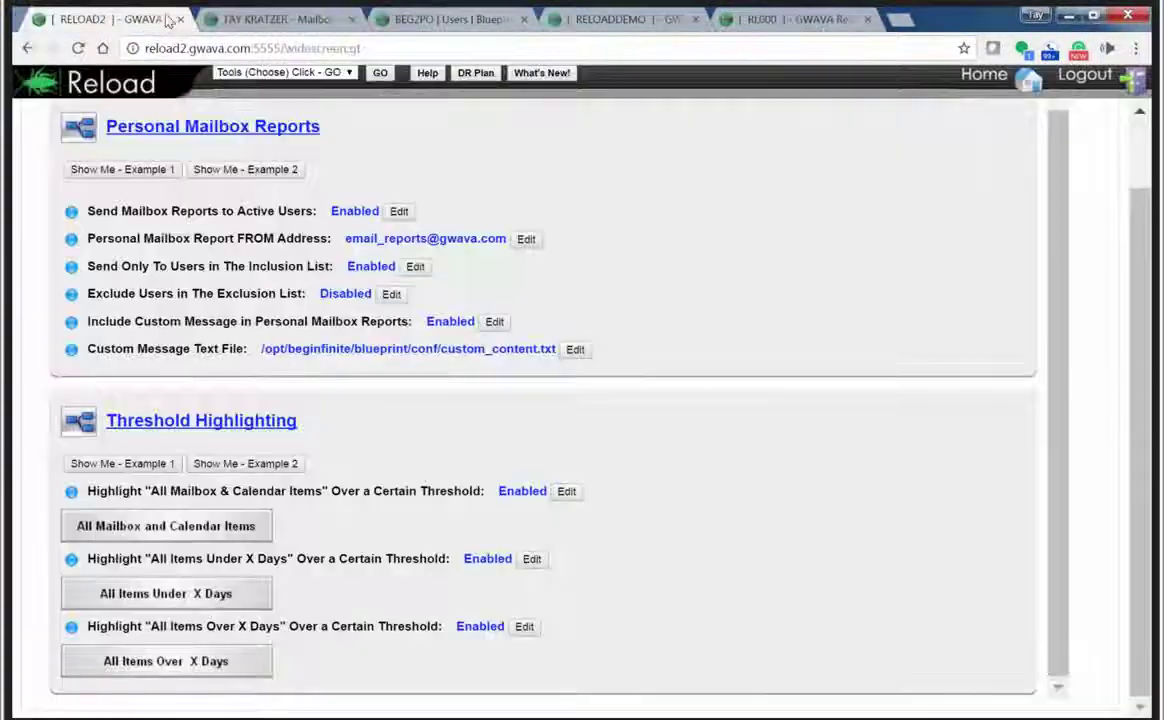
pyautogui.click(140, 19)
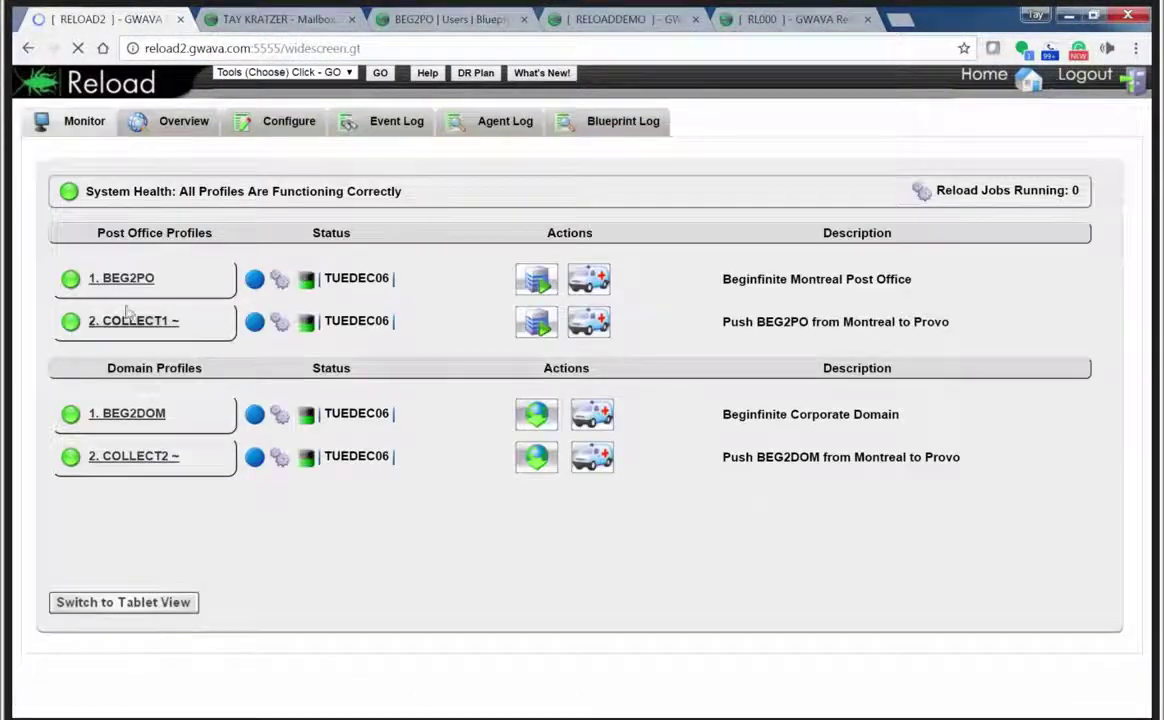
pyautogui.click(113, 291)
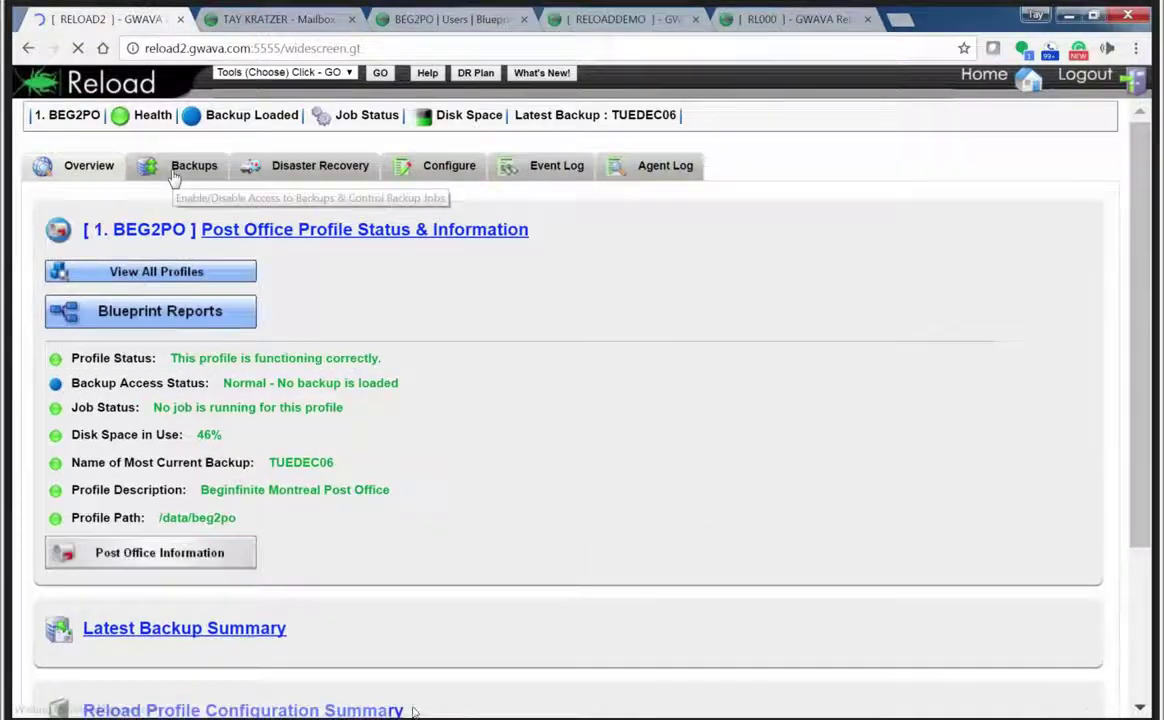
pyautogui.click(141, 312)
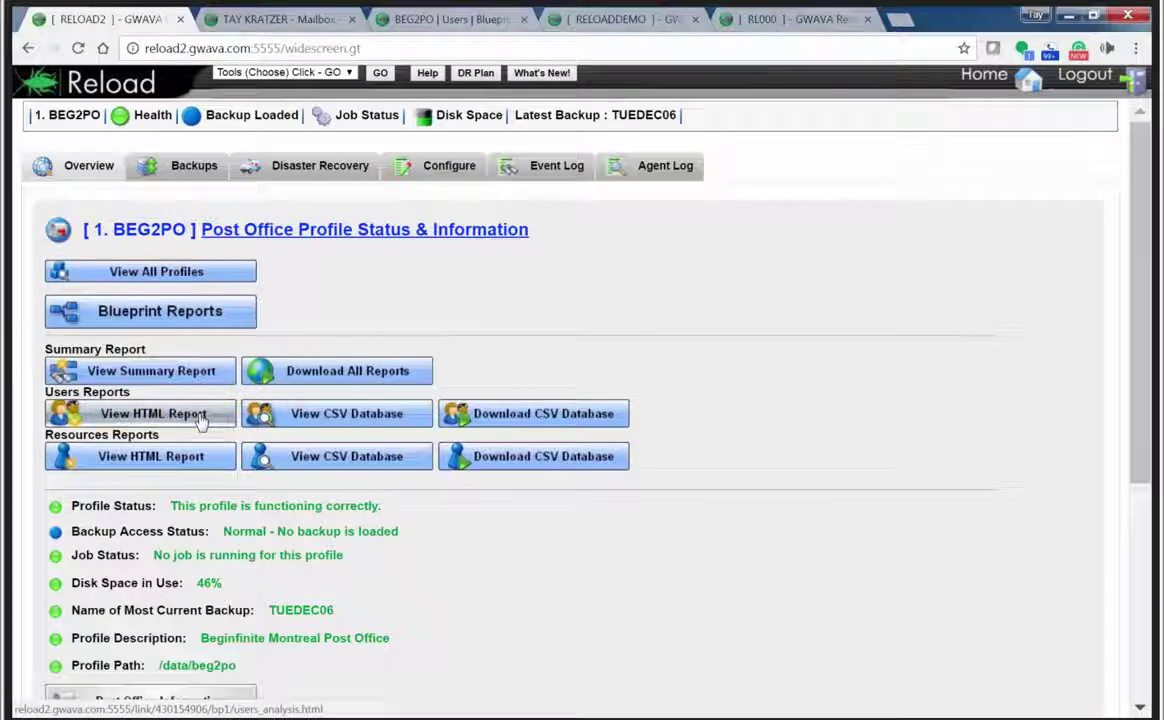
pyautogui.click(300, 413)
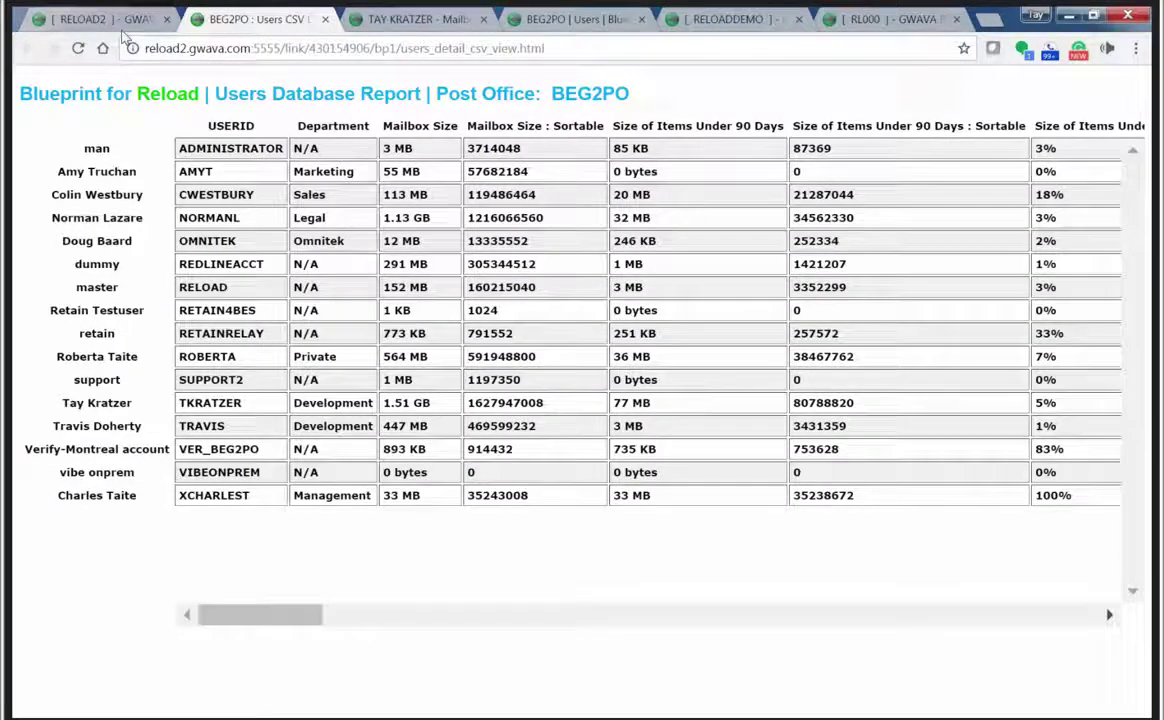
# Reopen the BEG2PO users CSV database from the profile and compare the Mailbox Size column with its sortable byte version
pyautogui.click(110, 24)
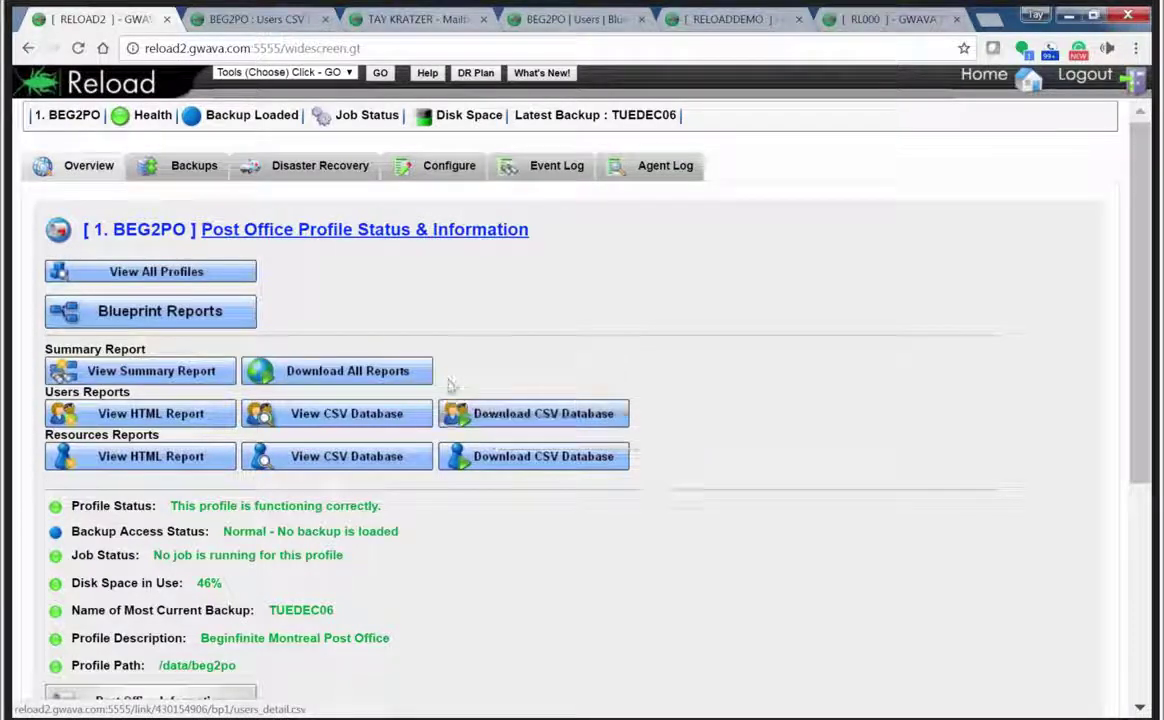
pyautogui.click(416, 416)
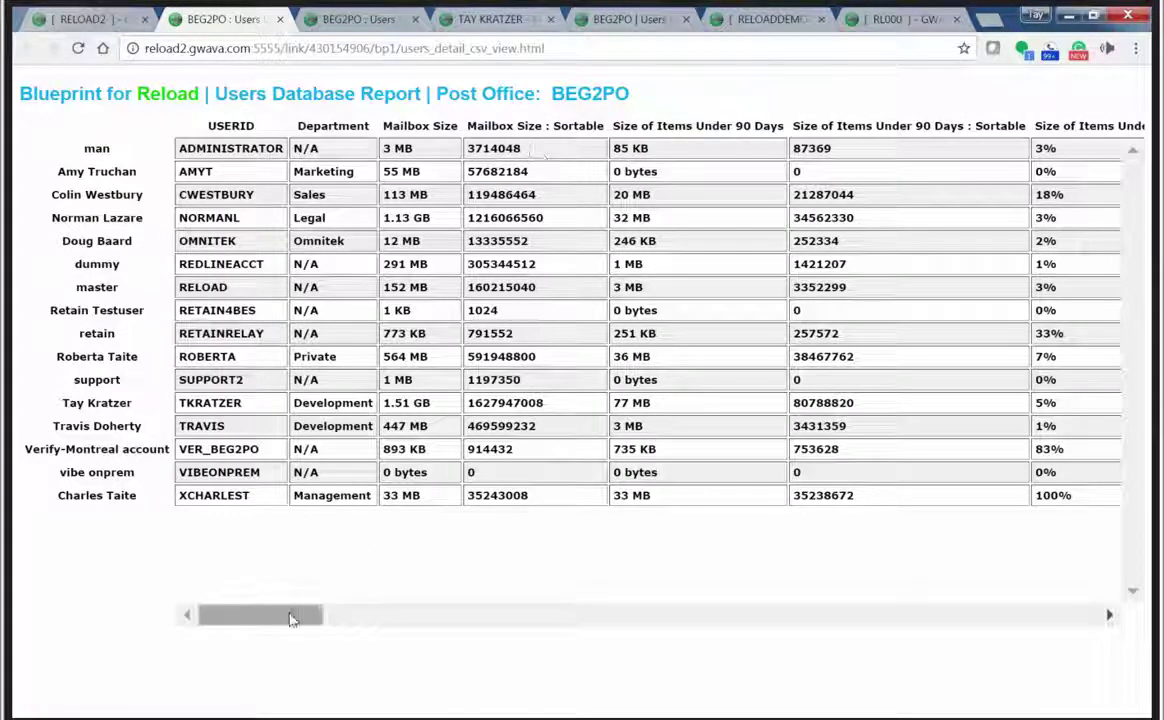
pyautogui.moveTo(290, 619); pyautogui.dragTo(352, 380)
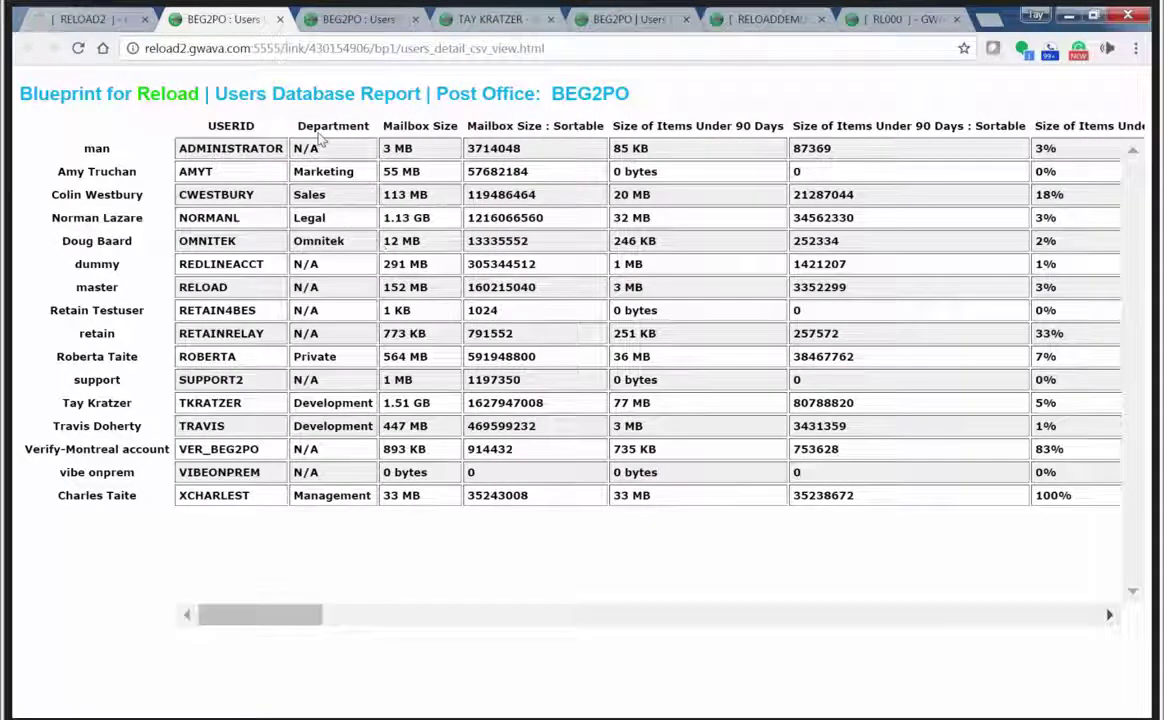
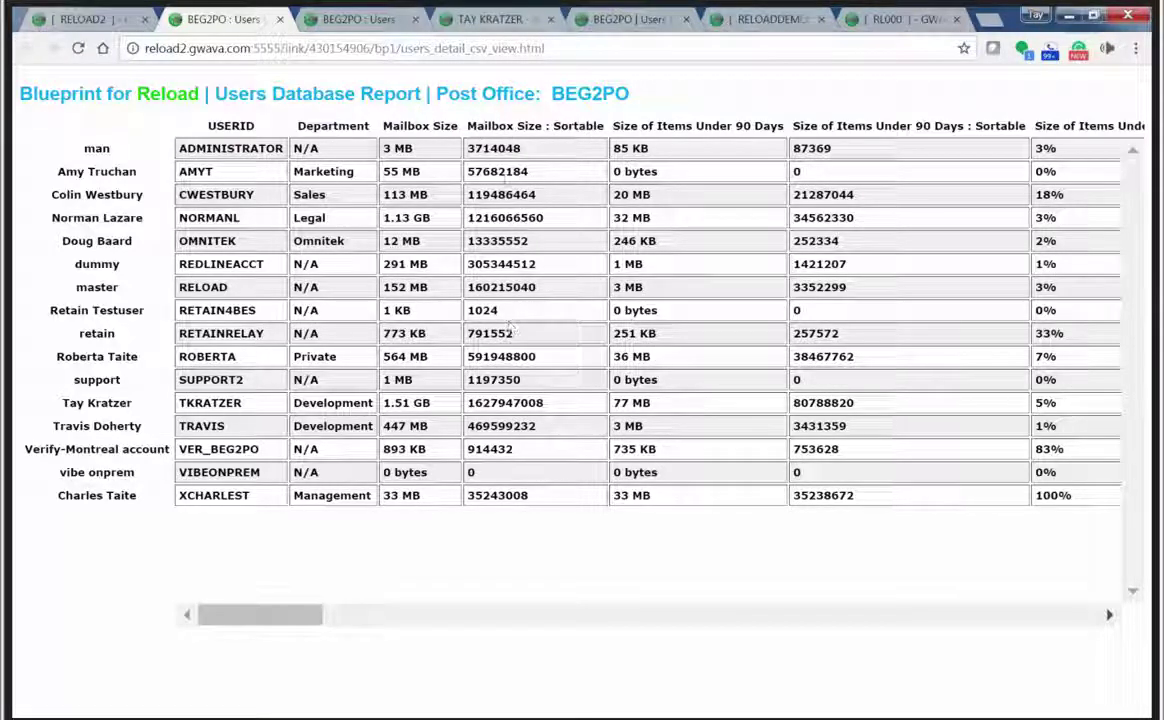
pyautogui.moveTo(468, 148); pyautogui.dragTo(520, 148)
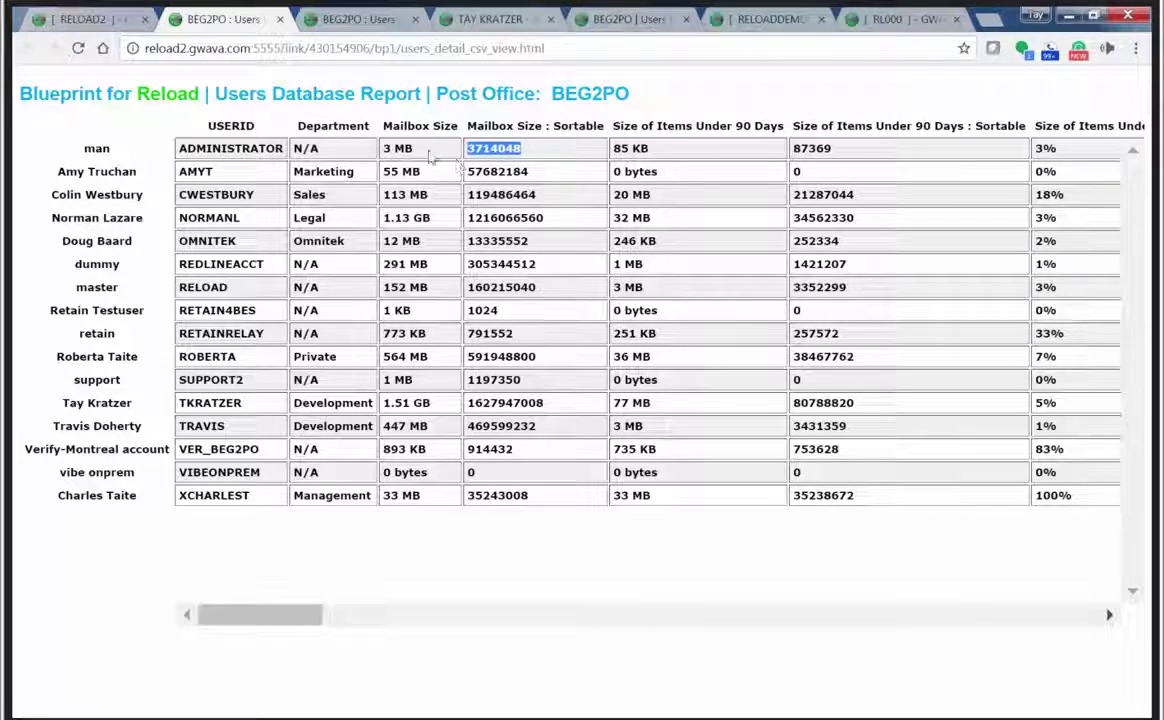
pyautogui.click(392, 148)
pyautogui.moveTo(405, 148); pyautogui.dragTo(389, 148)
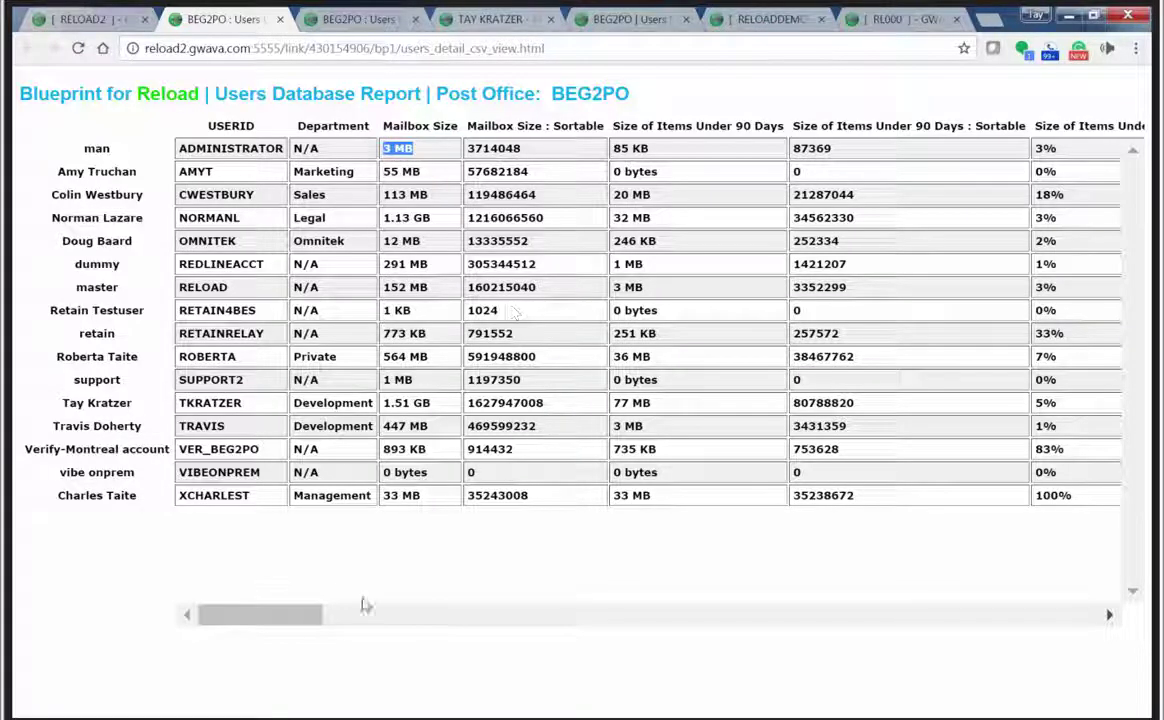
pyautogui.moveTo(296, 624); pyautogui.dragTo(267, 624)
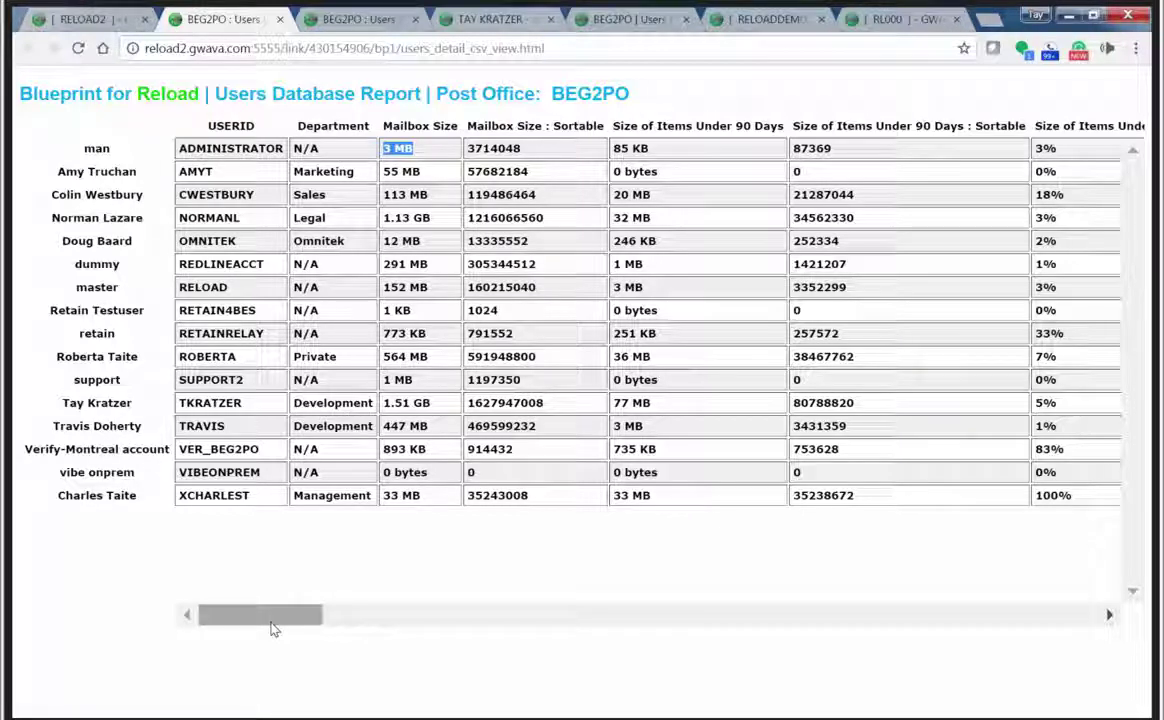
# Examine the Mailbox Storage Limit, Used Mailbox Storage Limit and Mailbox Storage Warning Threshold columns for the BEG2PO users
pyautogui.moveTo(273, 622); pyautogui.dragTo(960, 600)
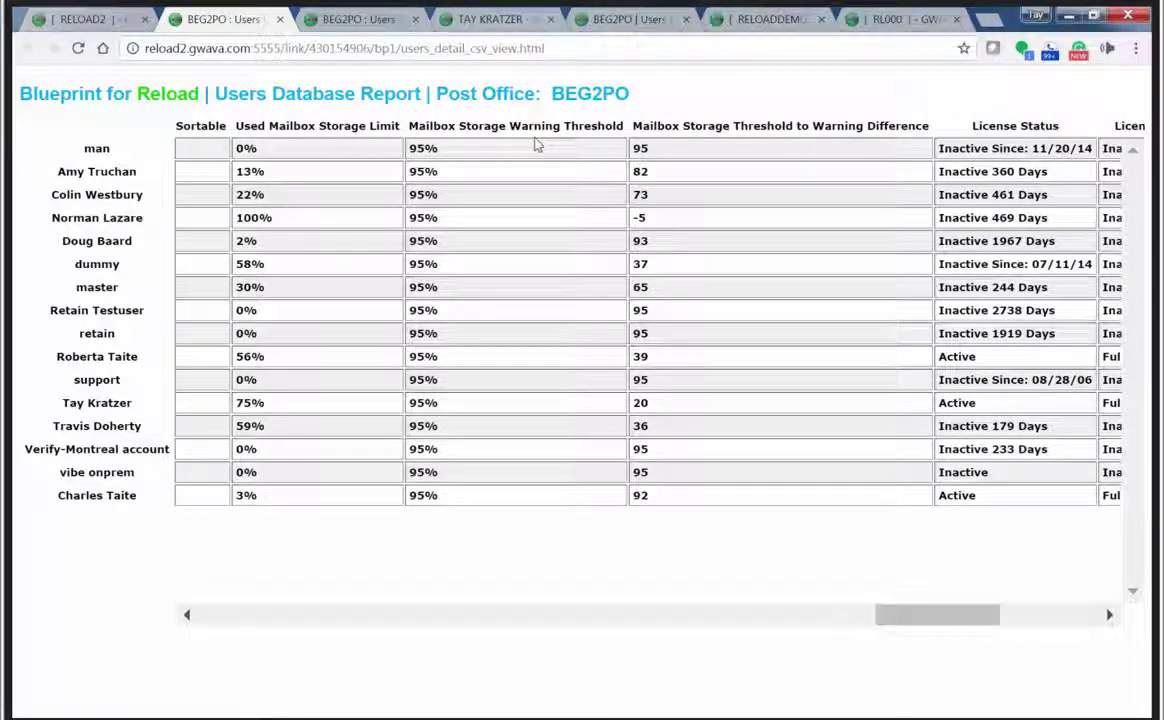
pyautogui.moveTo(922, 616); pyautogui.dragTo(883, 629)
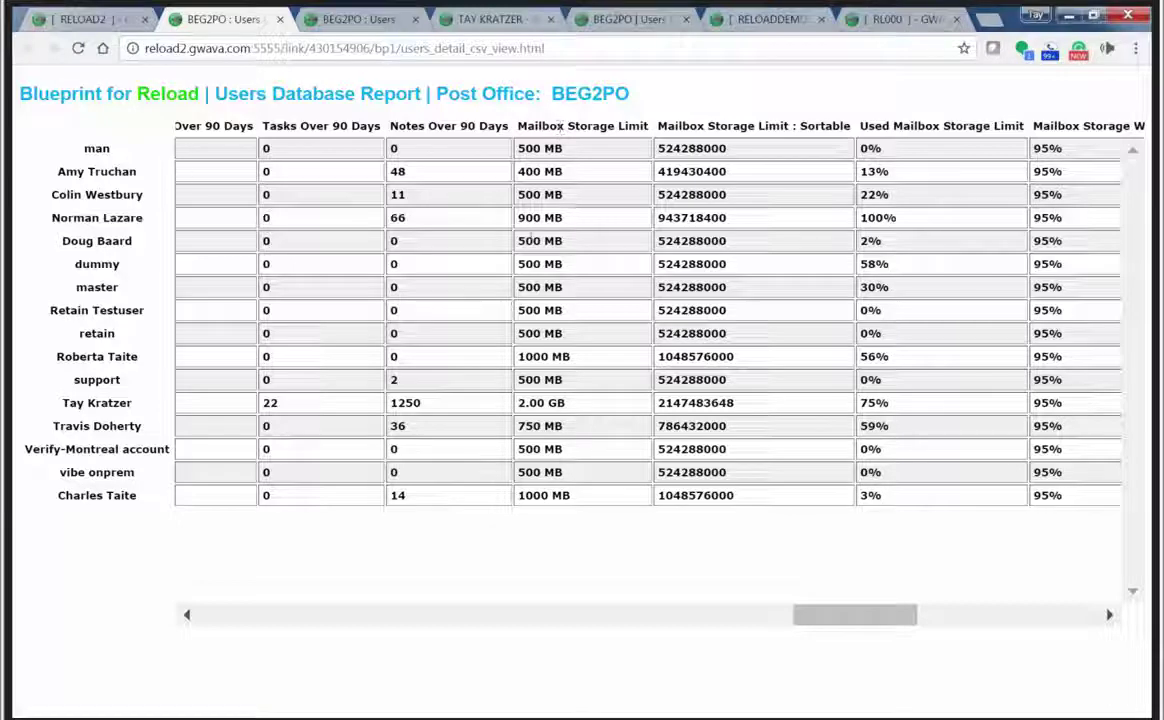
pyautogui.moveTo(525, 241); pyautogui.dragTo(543, 310)
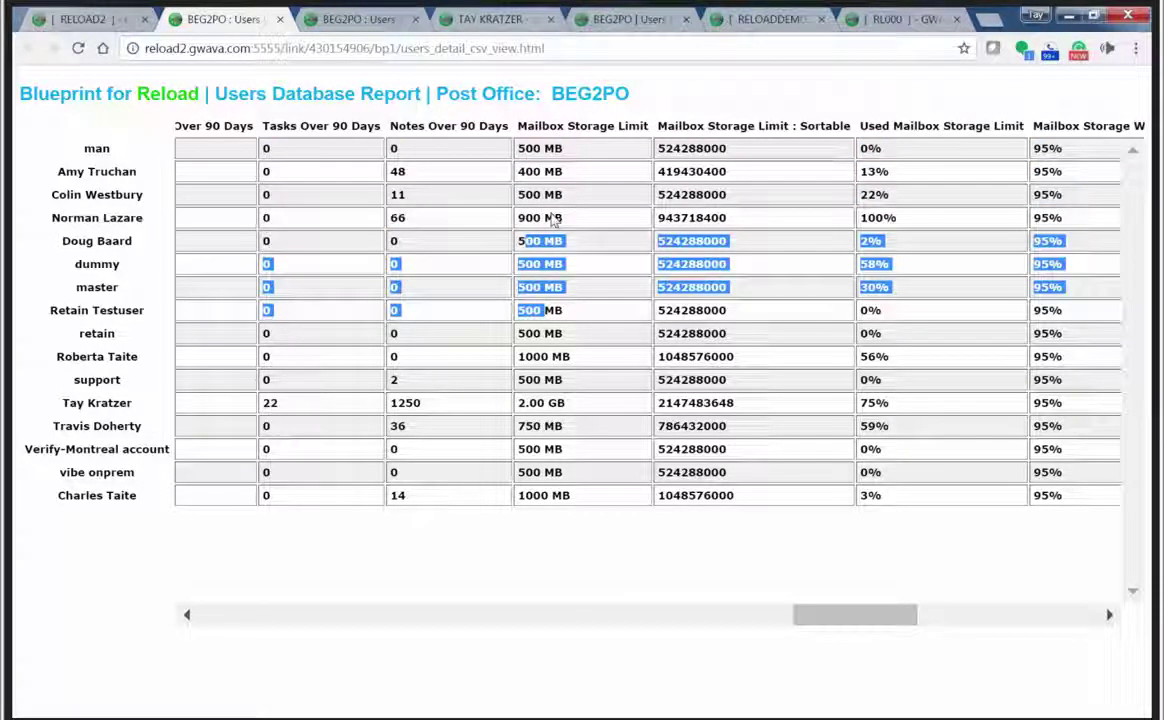
pyautogui.click(495, 356)
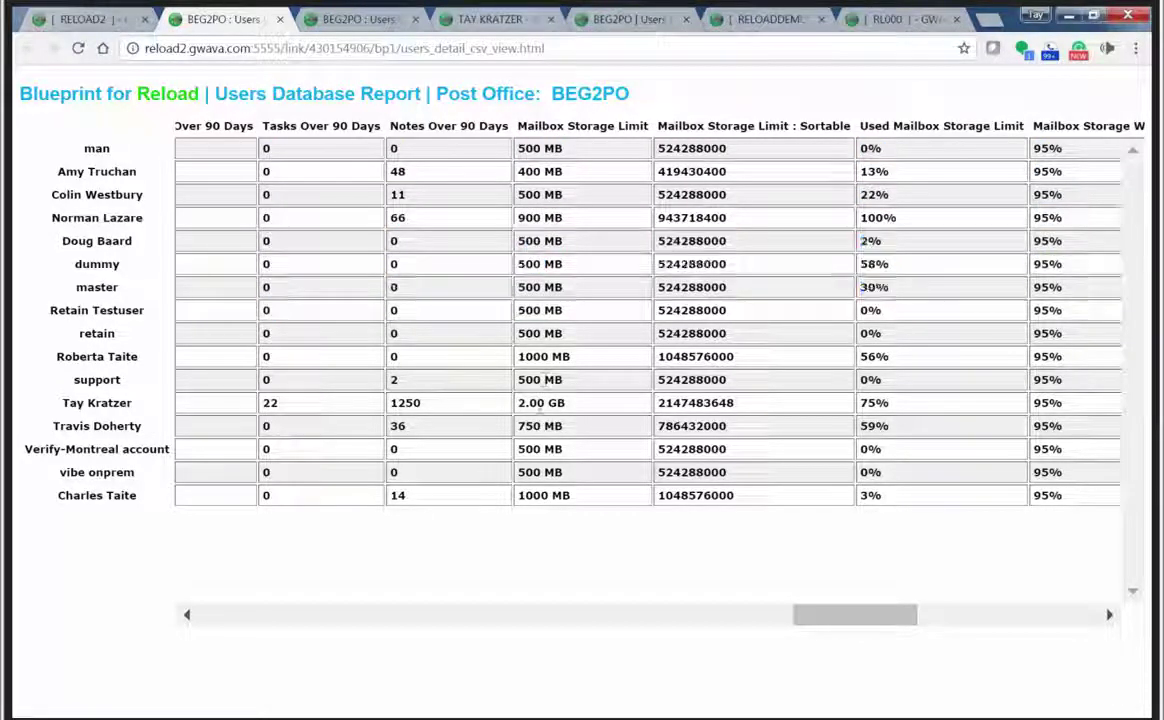
pyautogui.moveTo(517, 403); pyautogui.dragTo(568, 412)
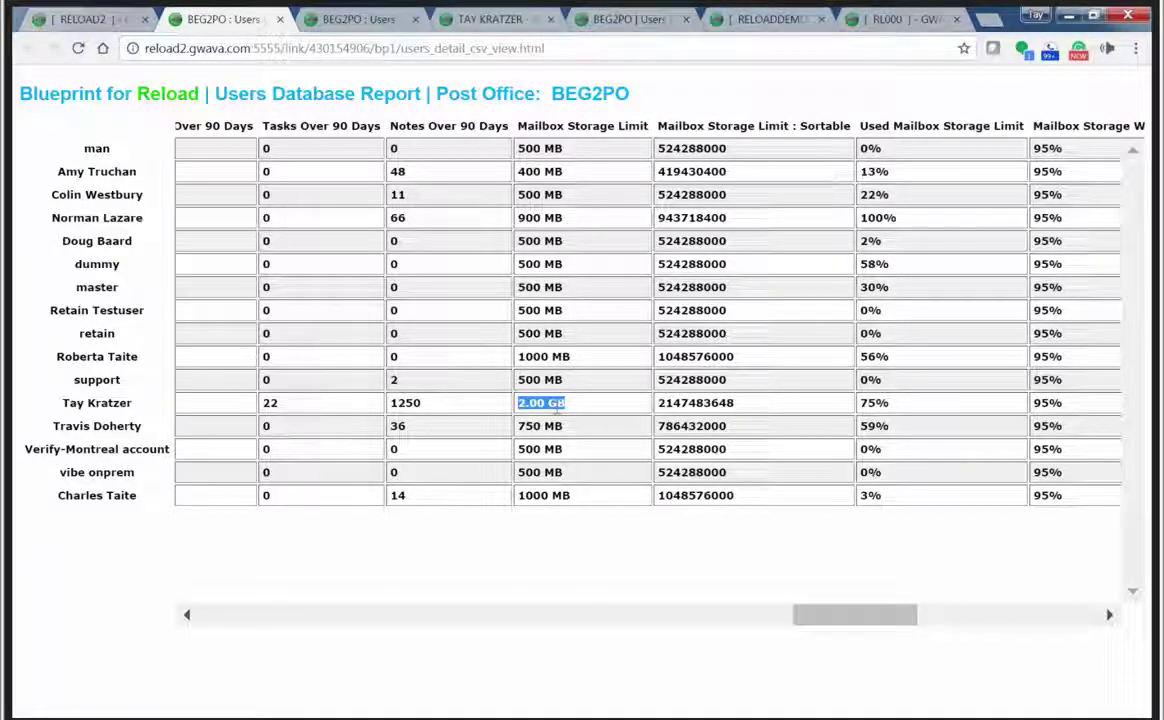
pyautogui.click(557, 411)
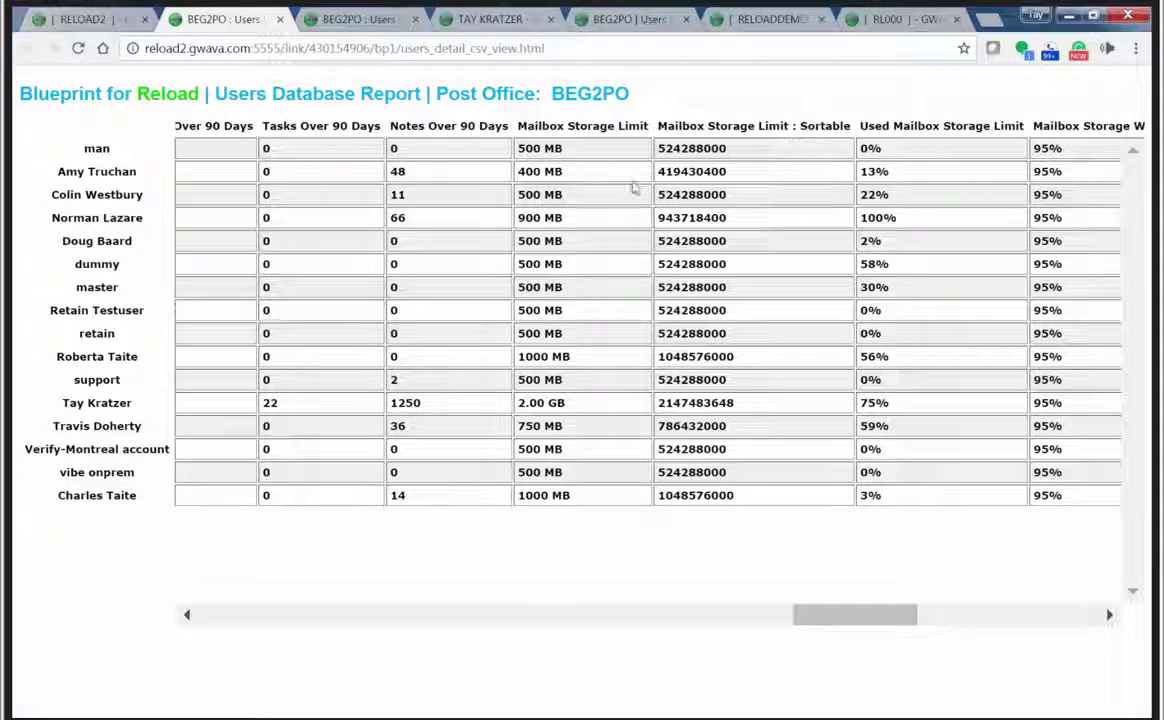
pyautogui.moveTo(557, 148); pyautogui.dragTo(570, 459)
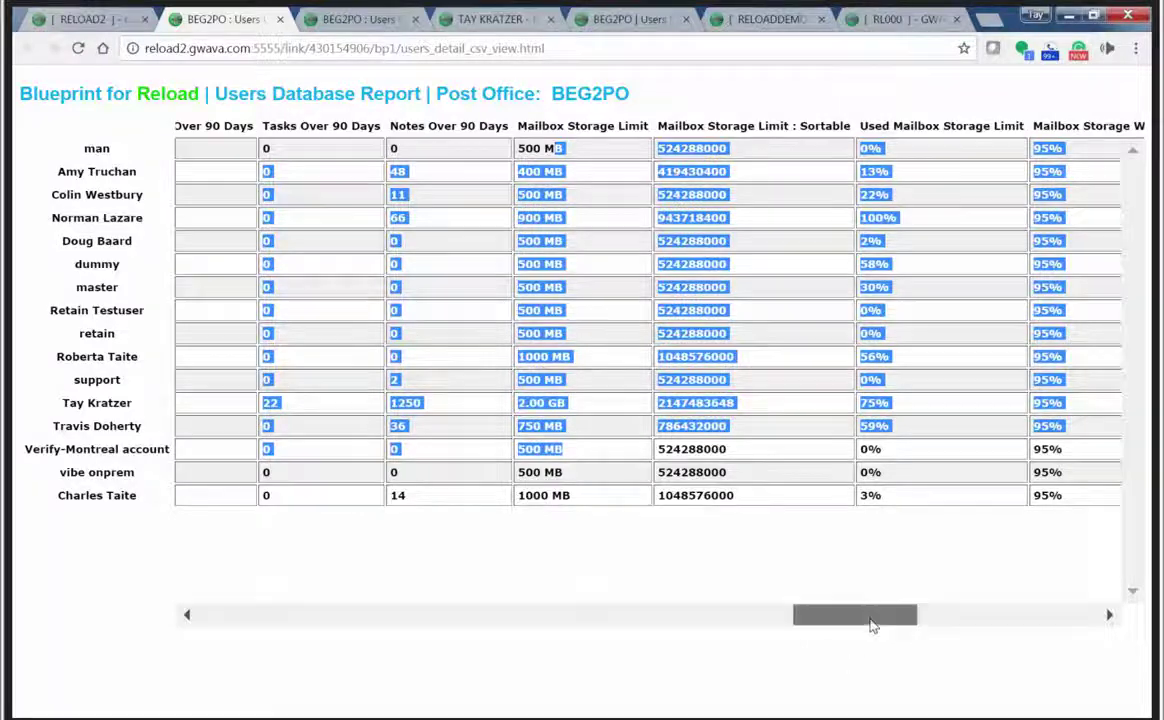
# Review the license status, license type, client and database columns, and return to the first columns of the users report
pyautogui.moveTo(888, 627); pyautogui.dragTo(1045, 616)
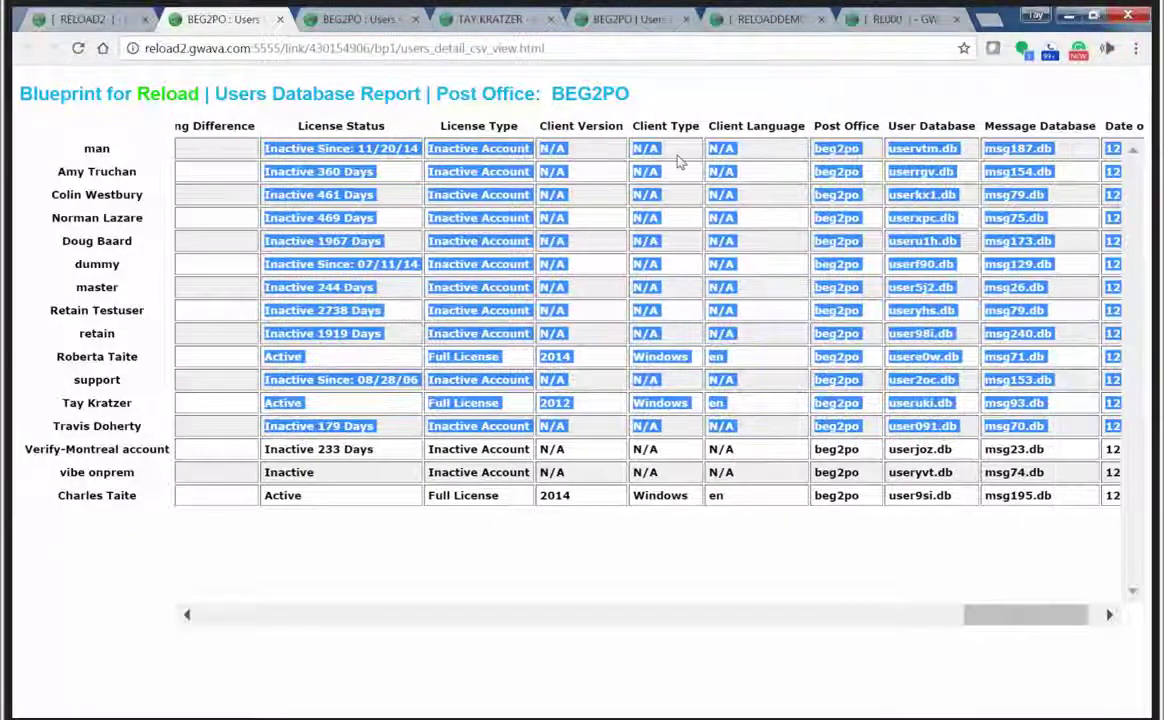
pyautogui.click(672, 478)
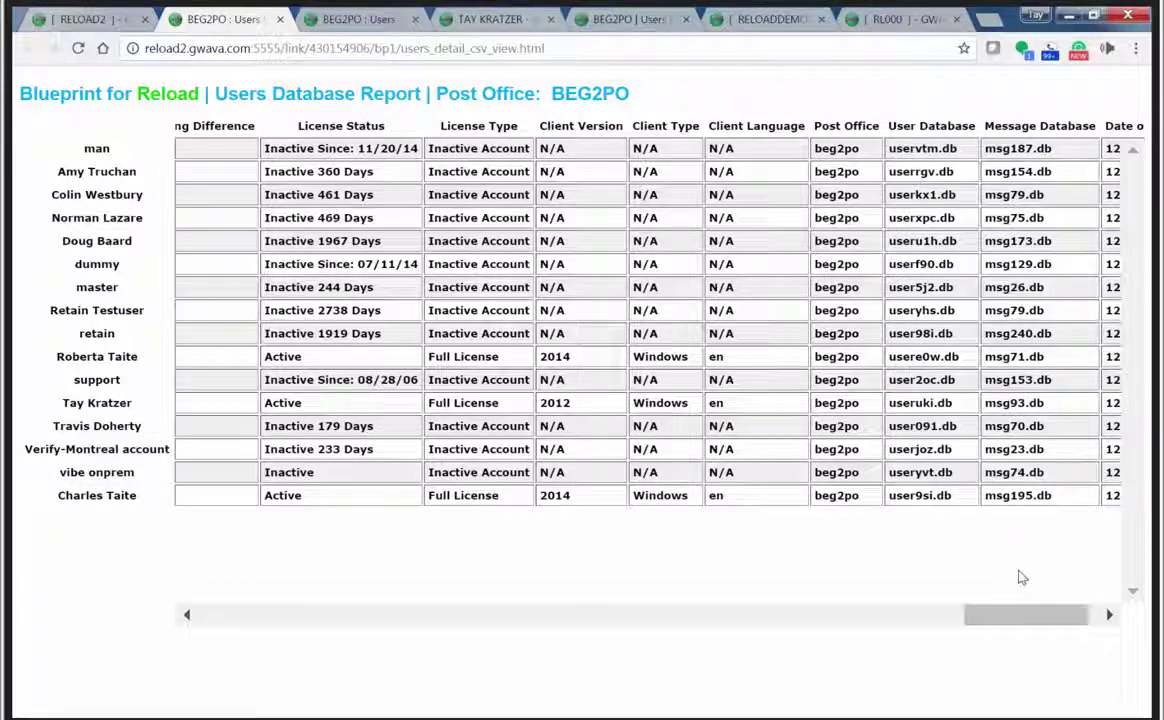
pyautogui.moveTo(1037, 618); pyautogui.dragTo(228, 624)
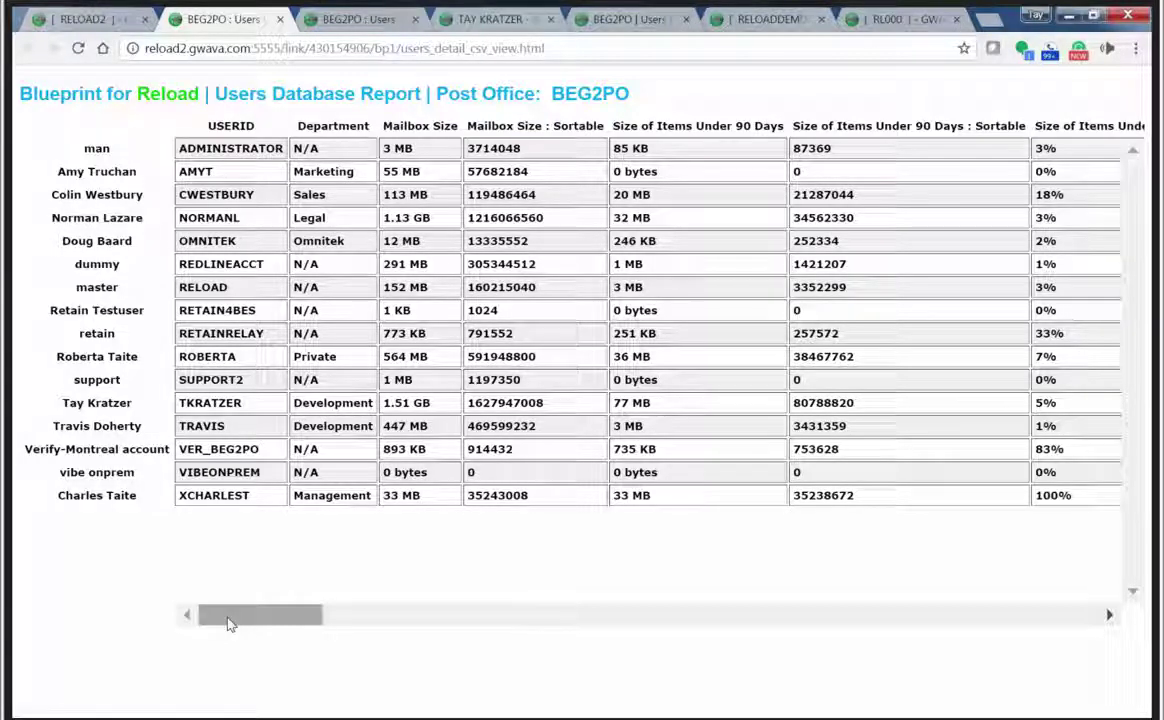
# Review the BEG2PO profile's Blueprint report options, and go from there to the system-level configuration categories
pyautogui.click(103, 19)
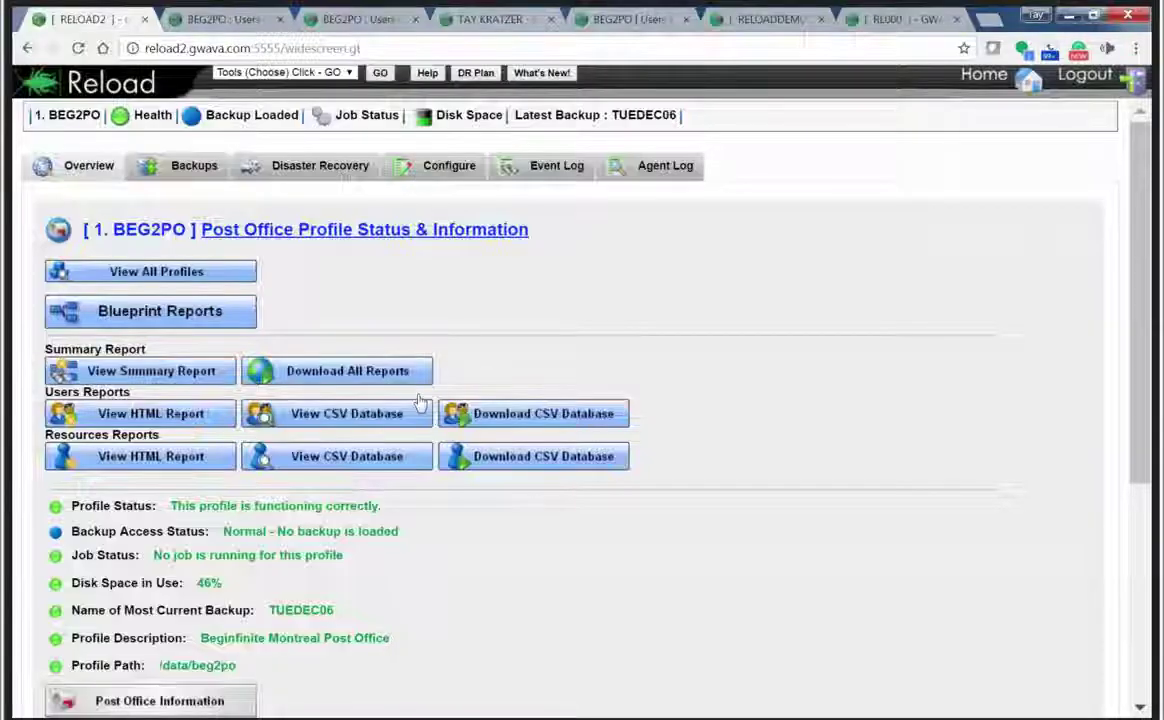
pyautogui.click(354, 420)
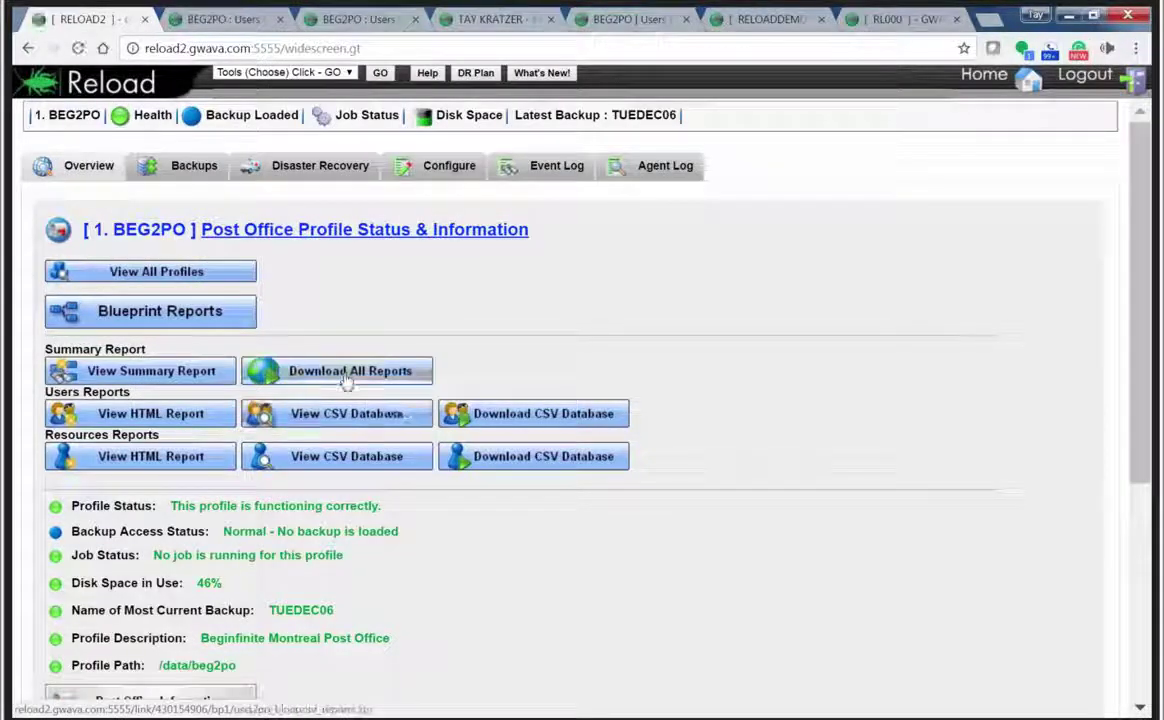
pyautogui.click(150, 379)
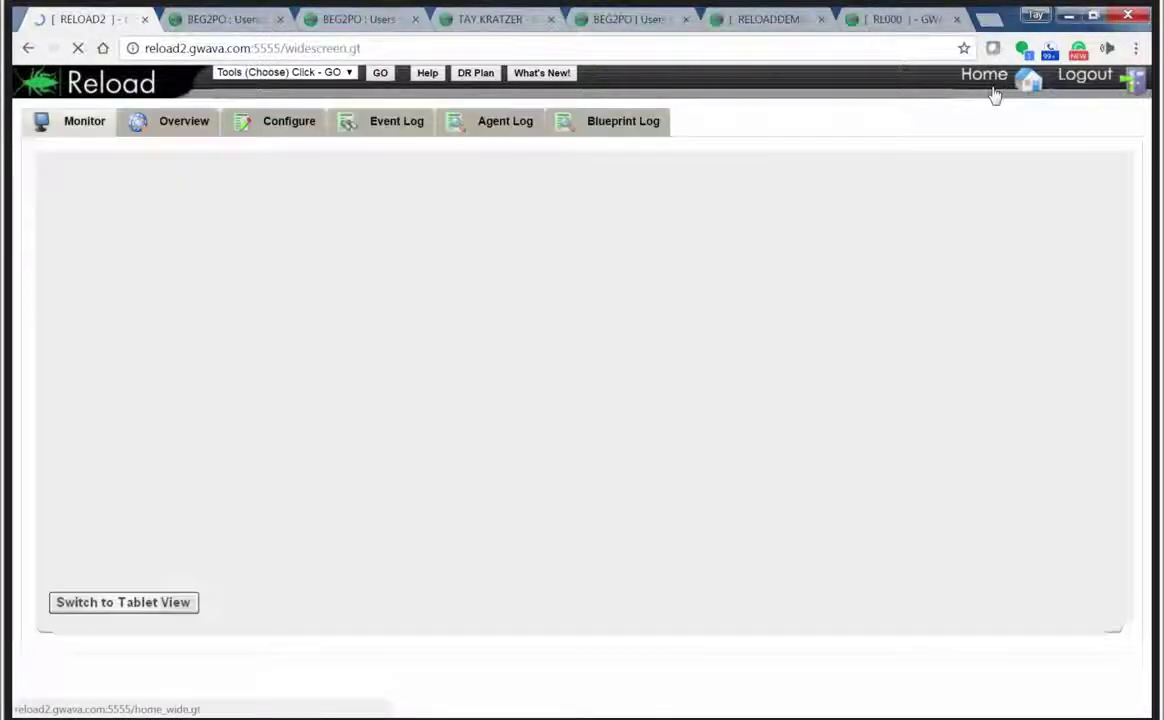
pyautogui.click(190, 122)
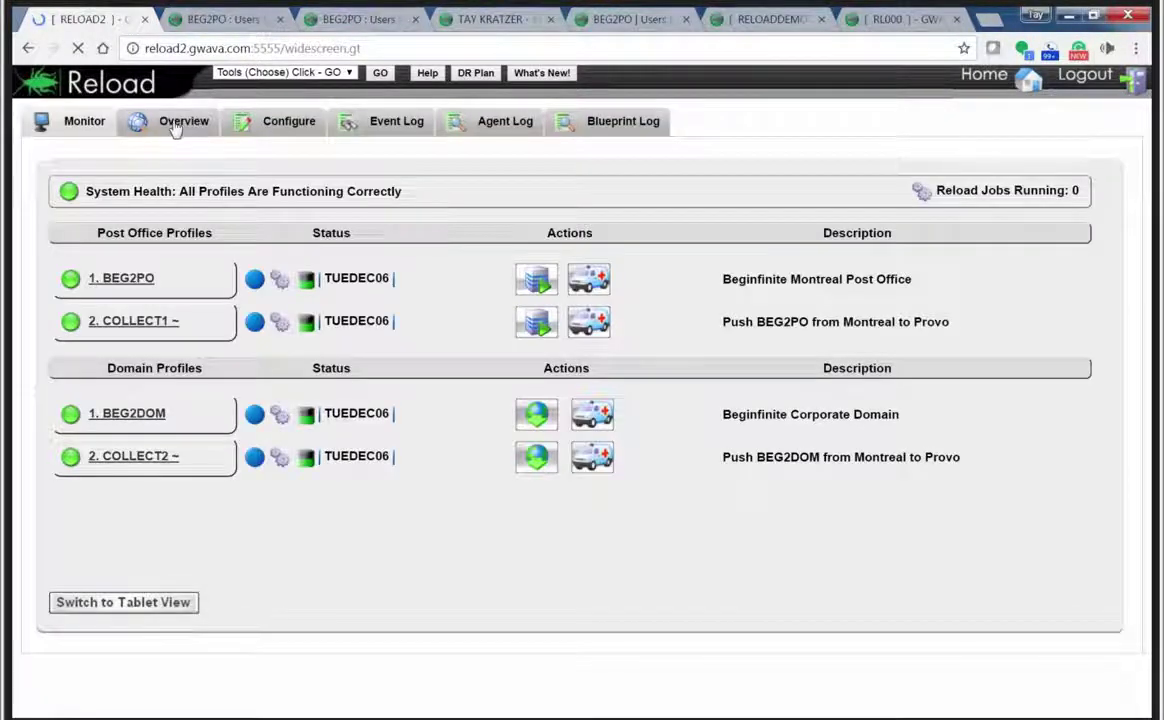
pyautogui.click(270, 125)
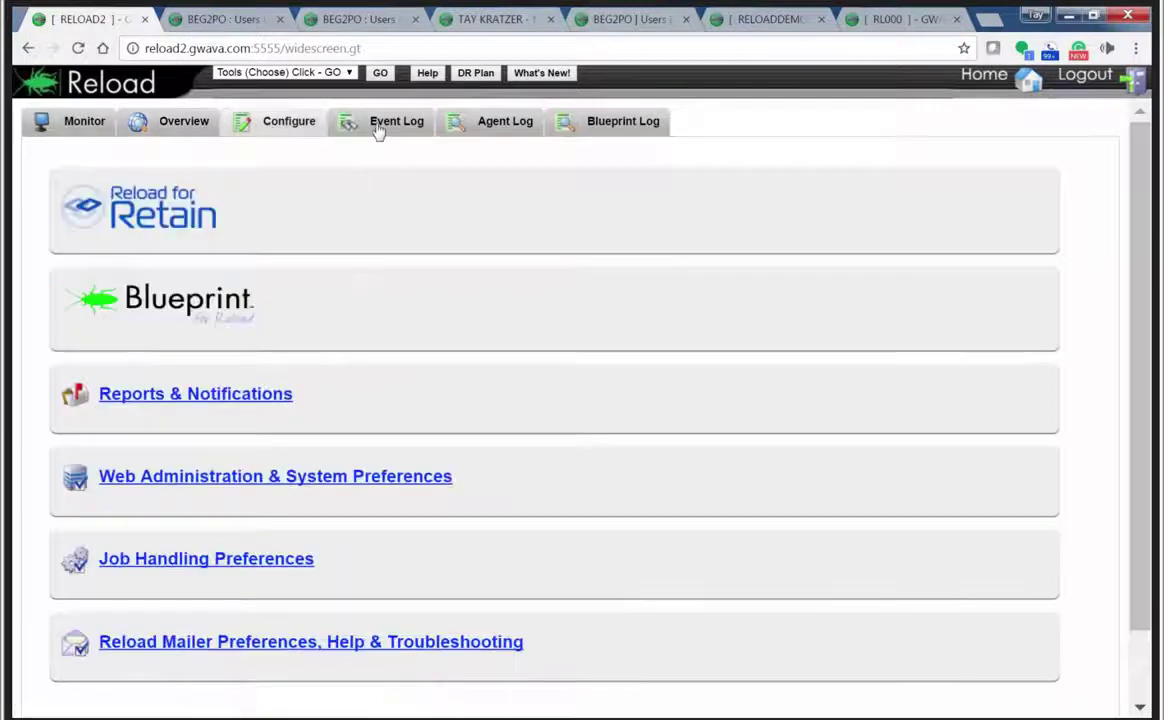
# Compare the System Event Log with the more detailed System Agent Log
pyautogui.click(378, 133)
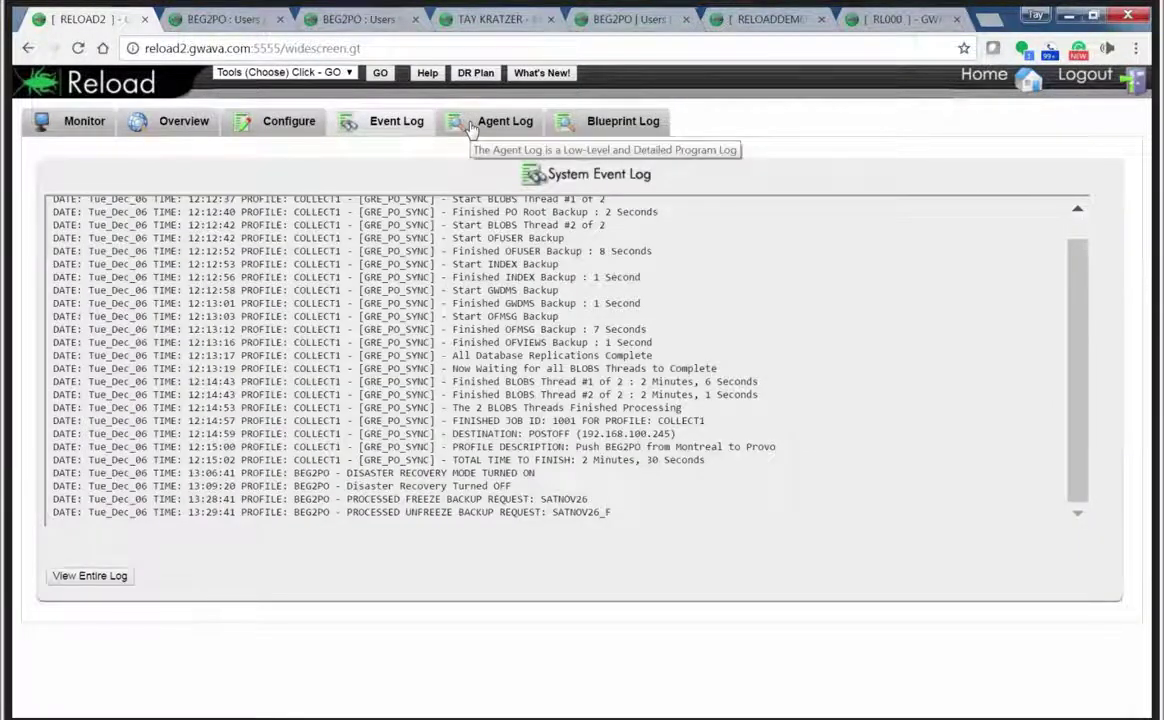
pyautogui.click(470, 127)
pyautogui.click(422, 121)
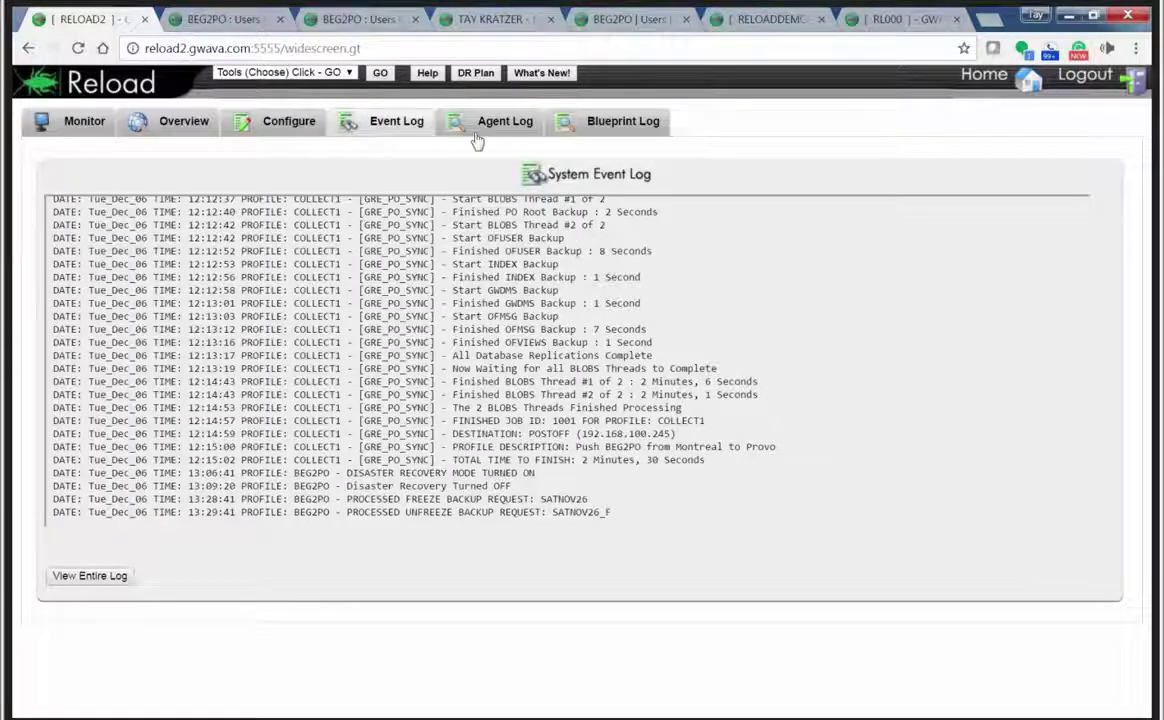
pyautogui.click(474, 135)
pyautogui.click(379, 133)
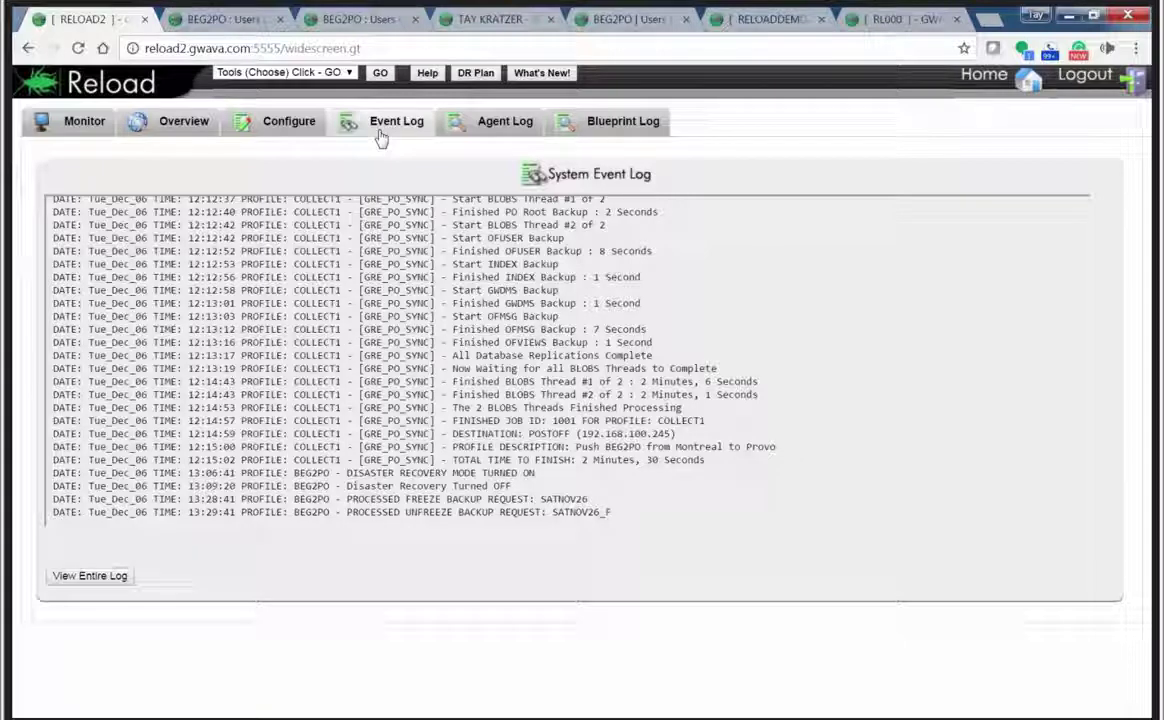
pyautogui.click(508, 122)
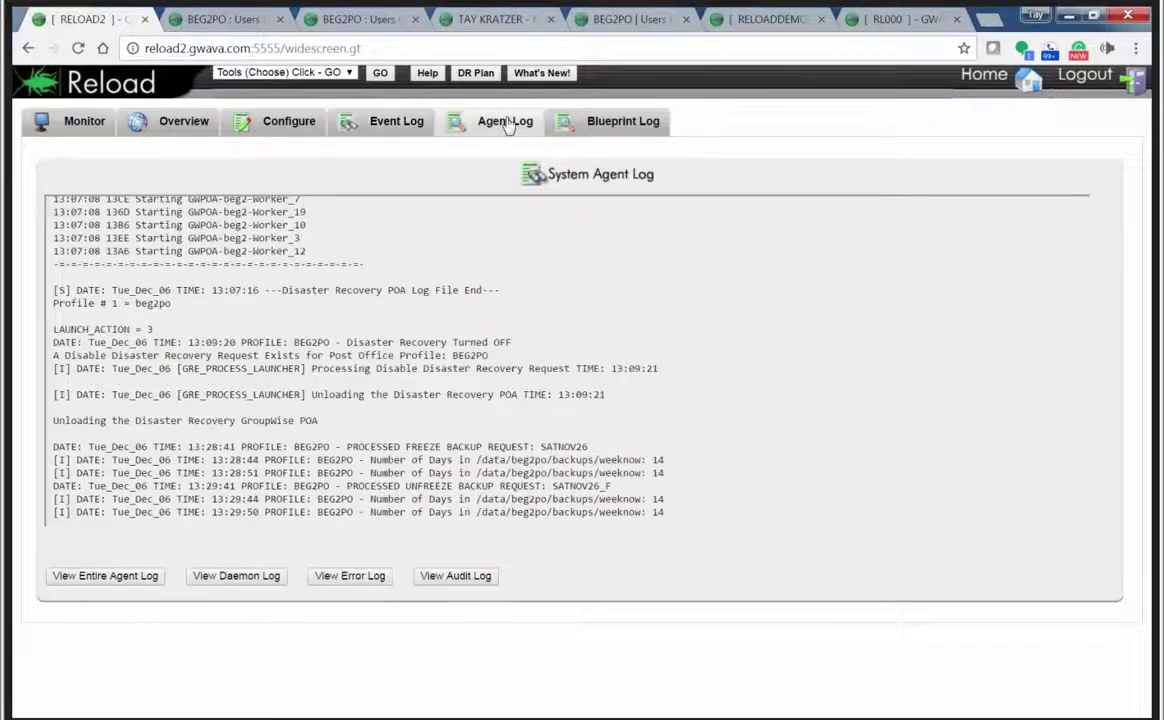
pyautogui.click(406, 130)
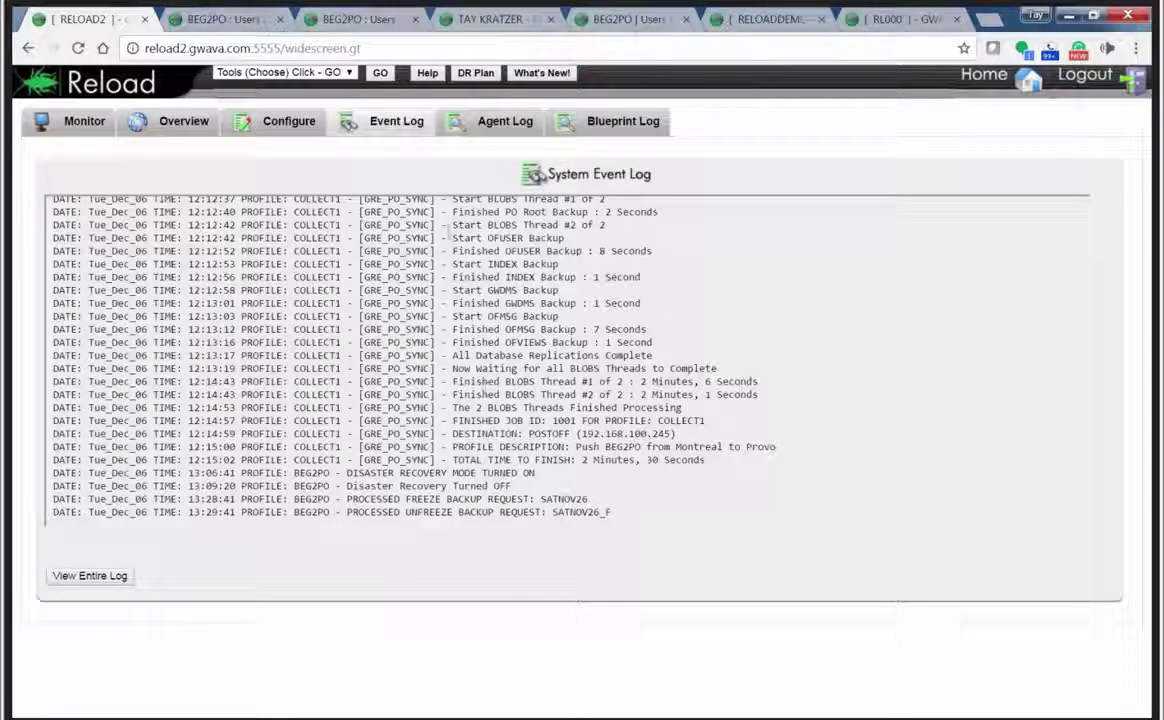
pyautogui.click(468, 120)
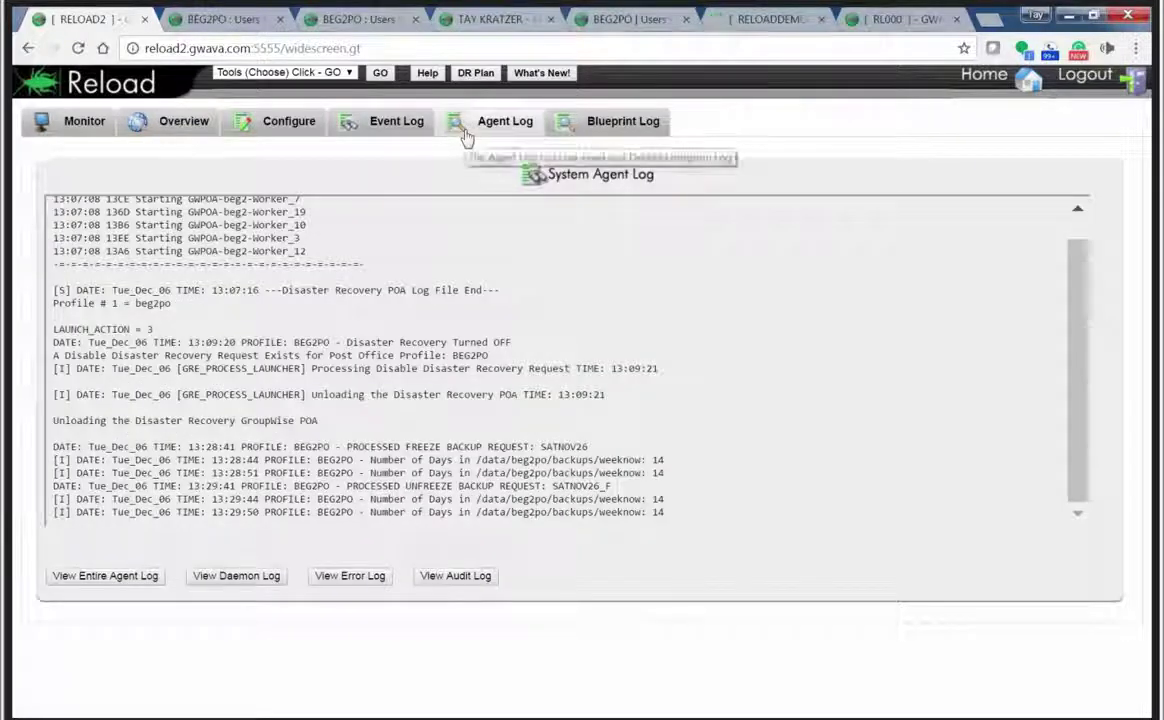
pyautogui.click(398, 128)
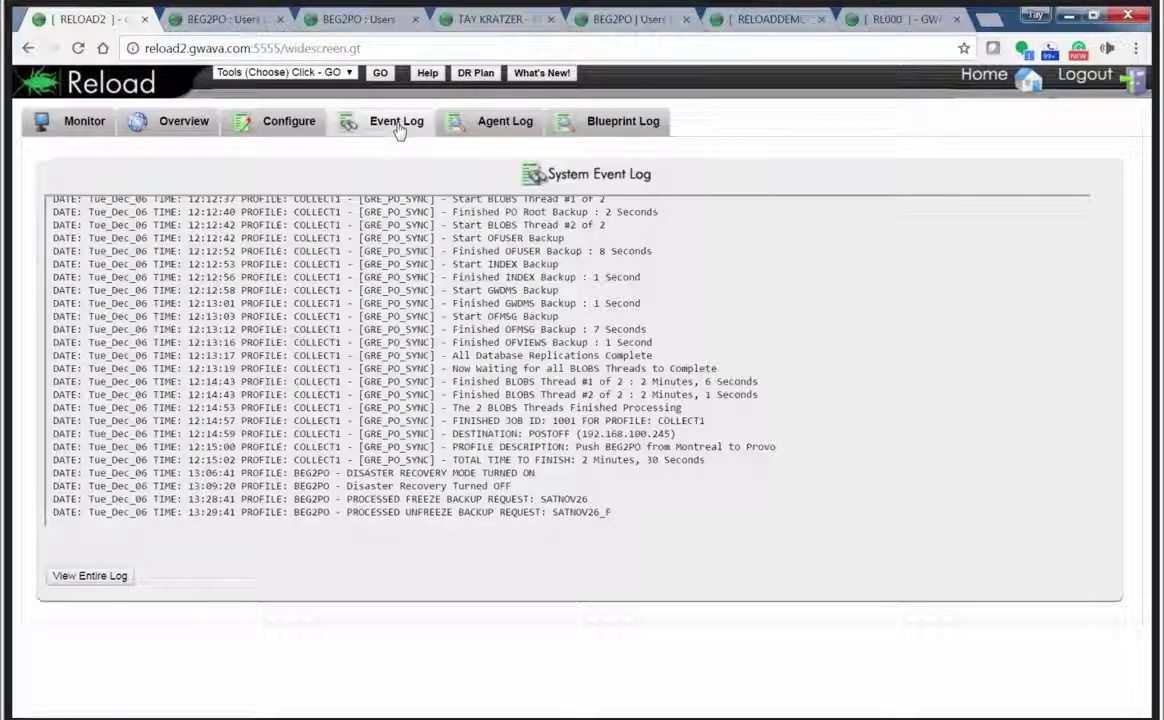
pyautogui.click(467, 128)
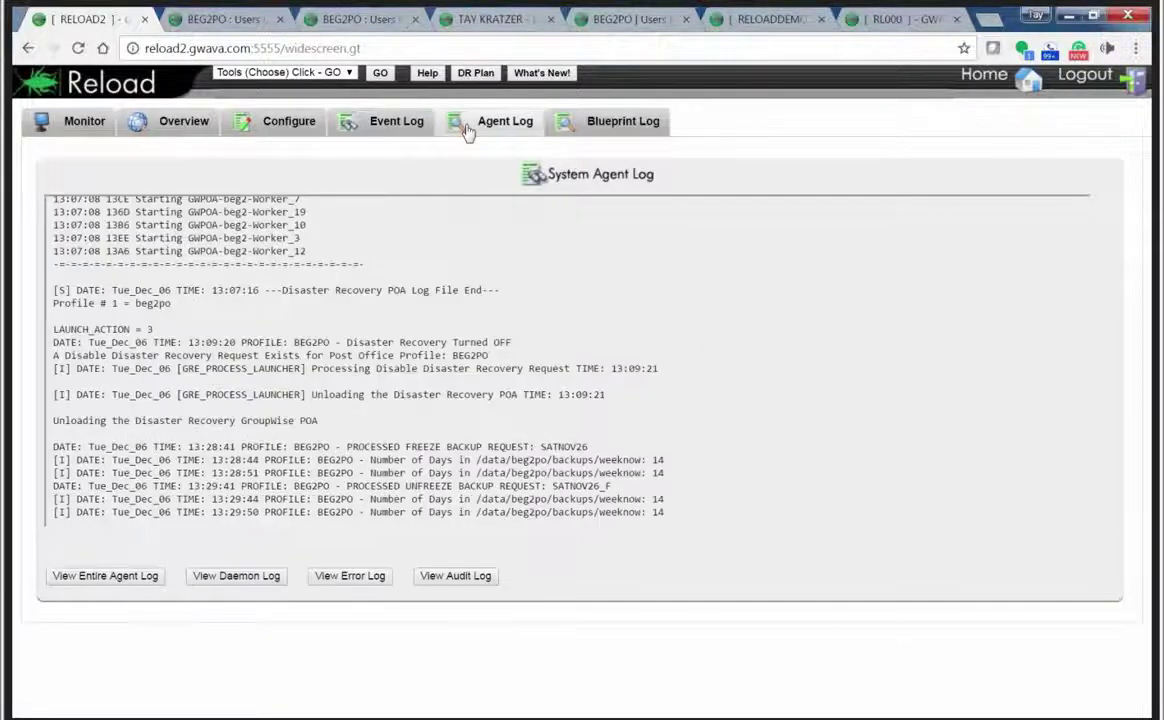
pyautogui.click(365, 122)
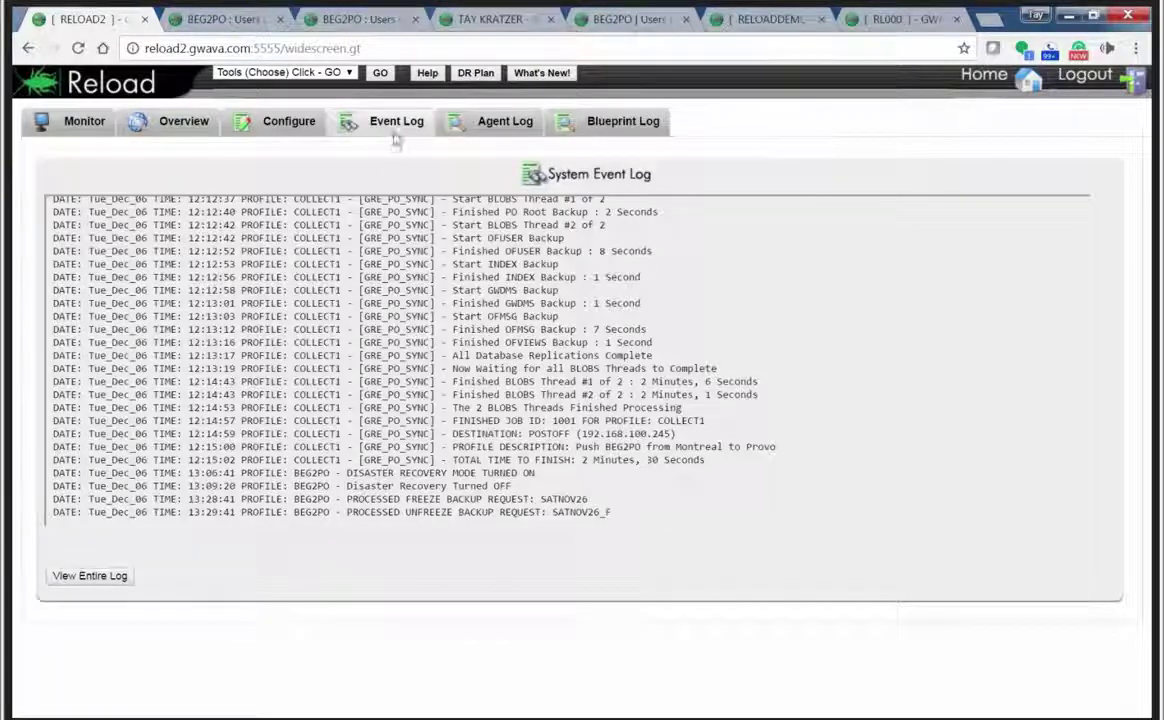
pyautogui.click(483, 136)
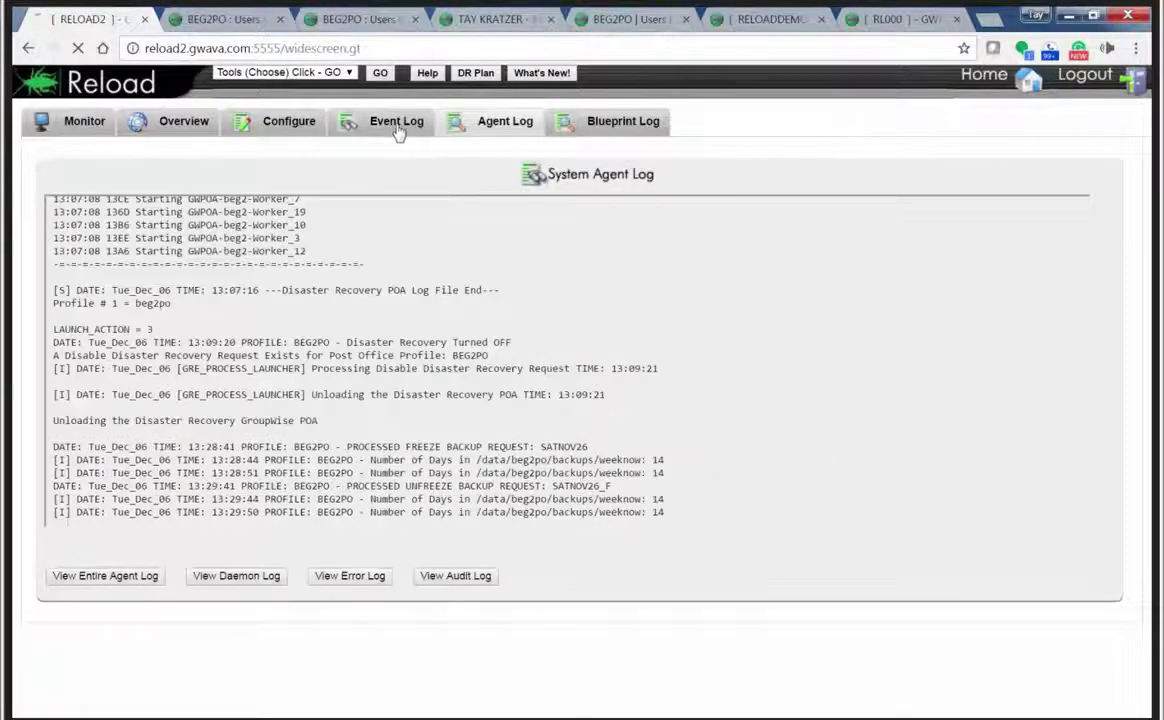
pyautogui.click(401, 133)
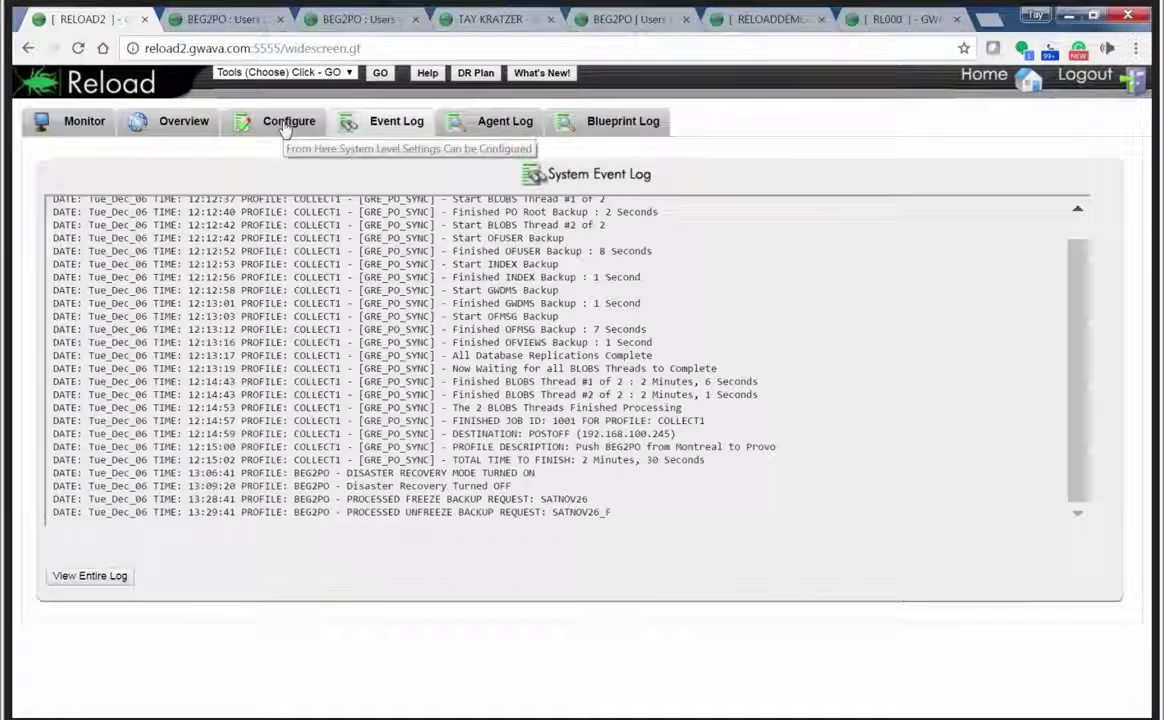
# Return to the system monitor, open a new browser tab and bring up the browser's options
pyautogui.click(90, 128)
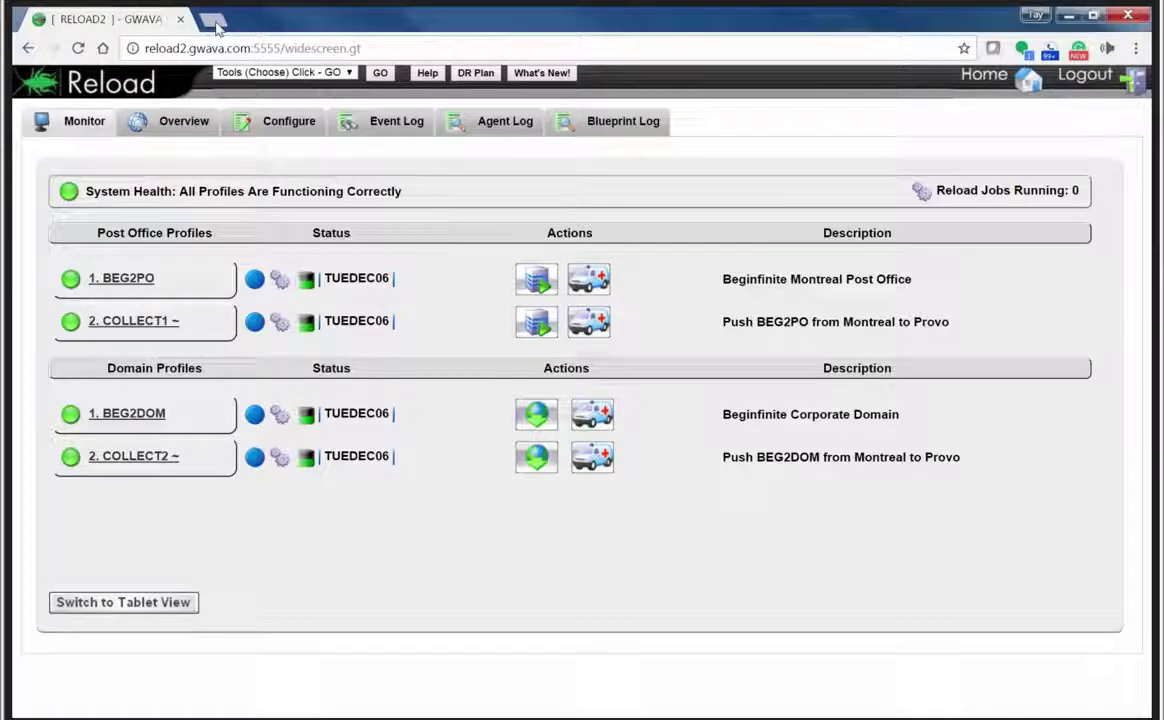
pyautogui.click(211, 20)
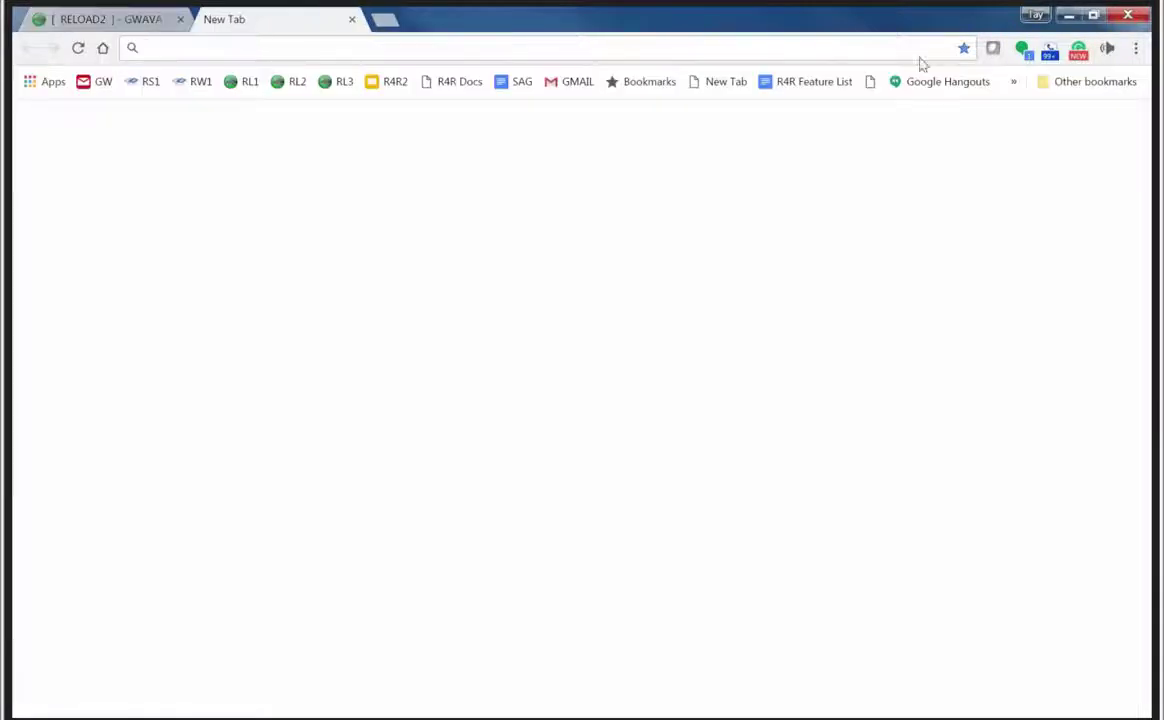
pyautogui.click(1135, 49)
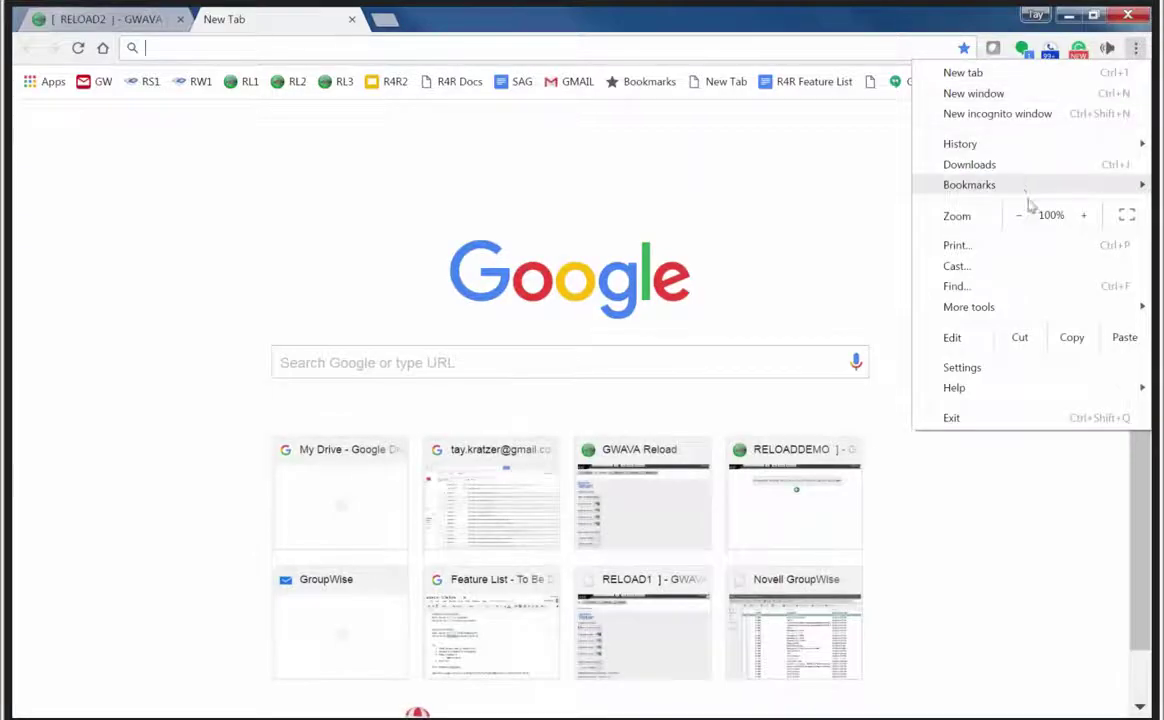